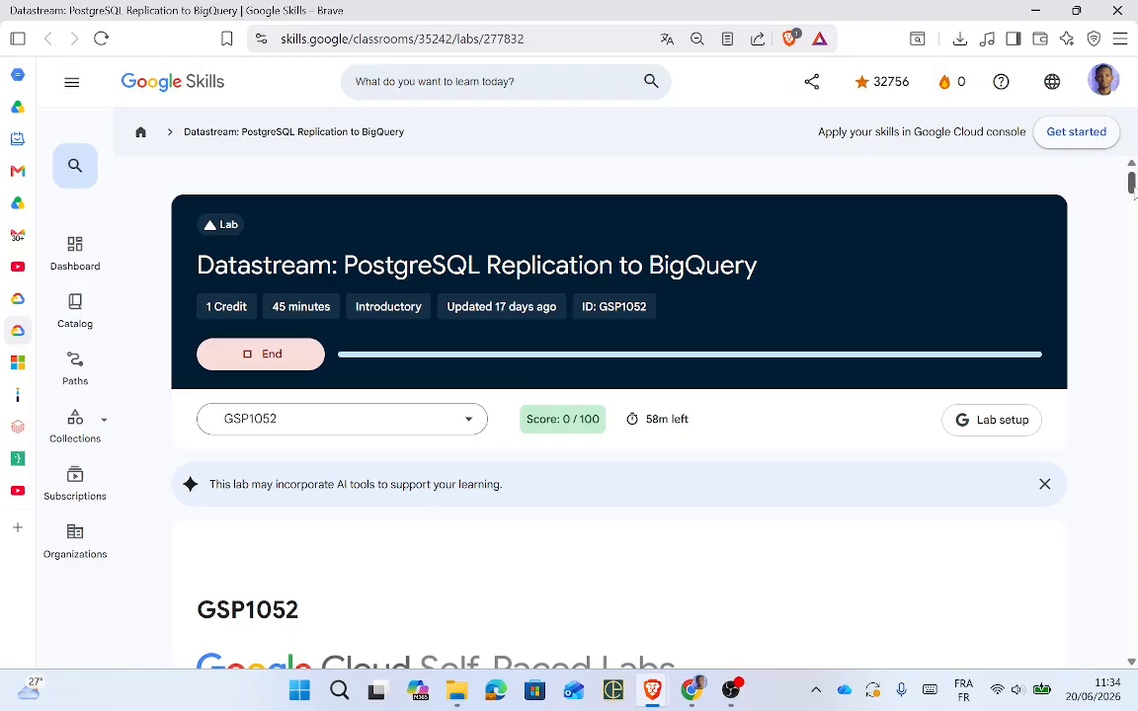
Step: Scroll the Datastream lab page past Overview and Prerequisites to the Setup and requirements steps
scroll(1133, 188, "down", 3)
scroll(1133, 185, "up", 3)
scroll(1133, 188, "down", 2)
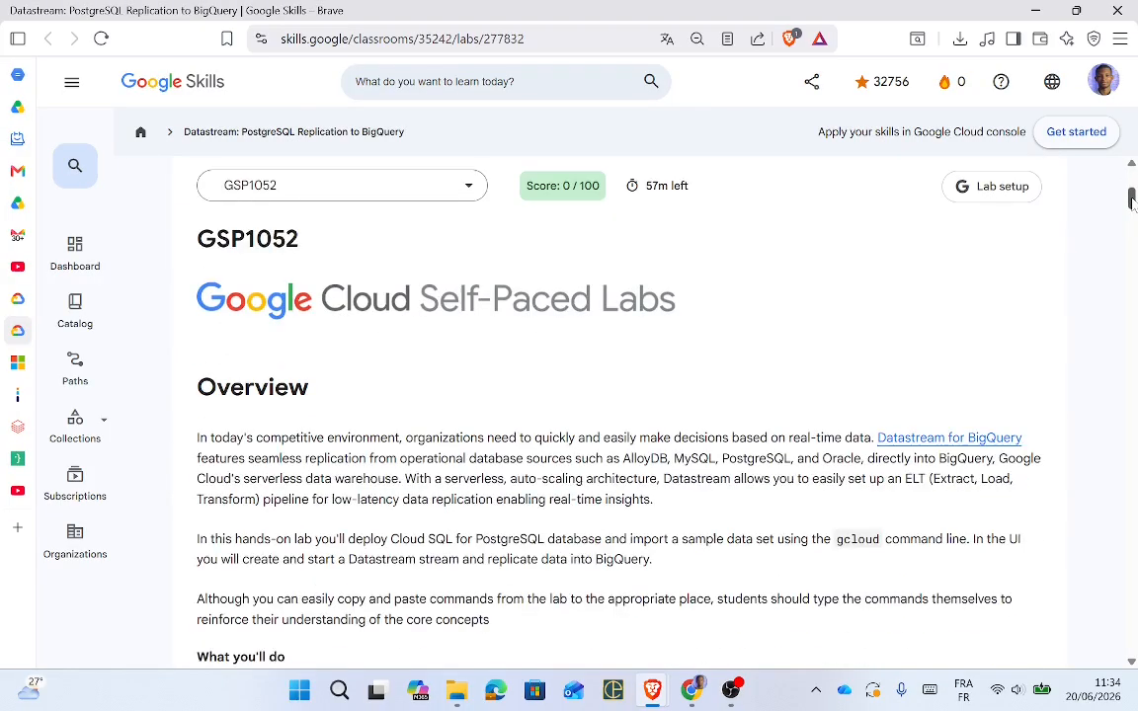
scroll(1133, 201, "down", 1)
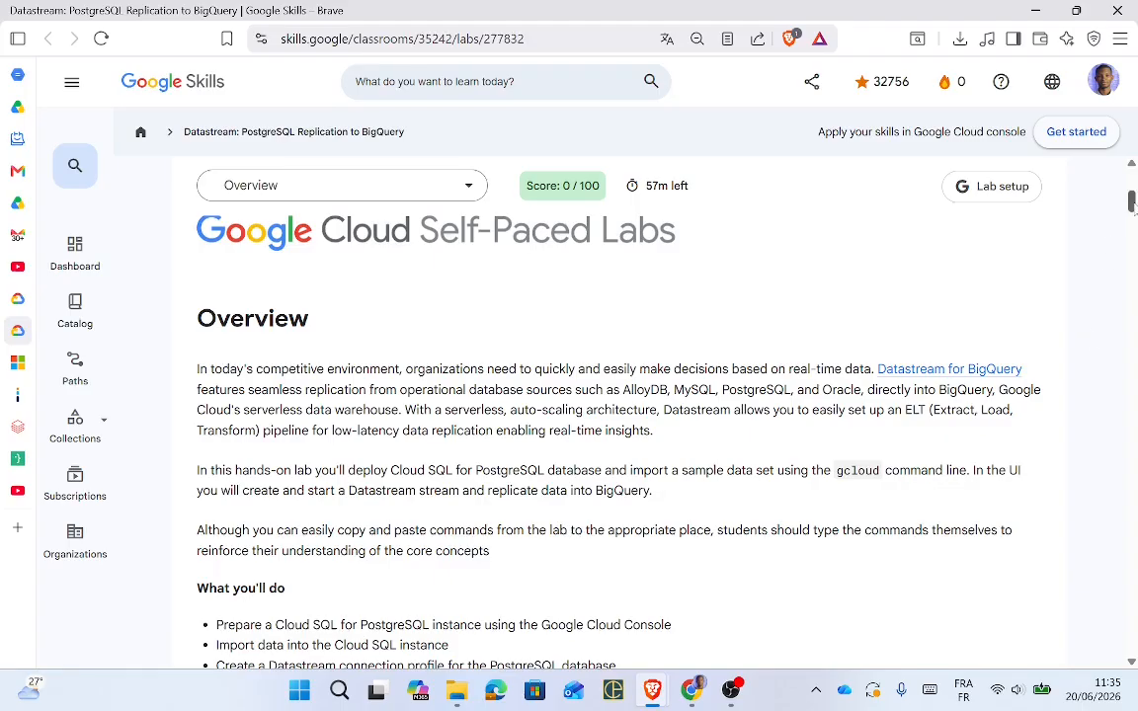
left_click_drag(1134, 208, 1133, 212)
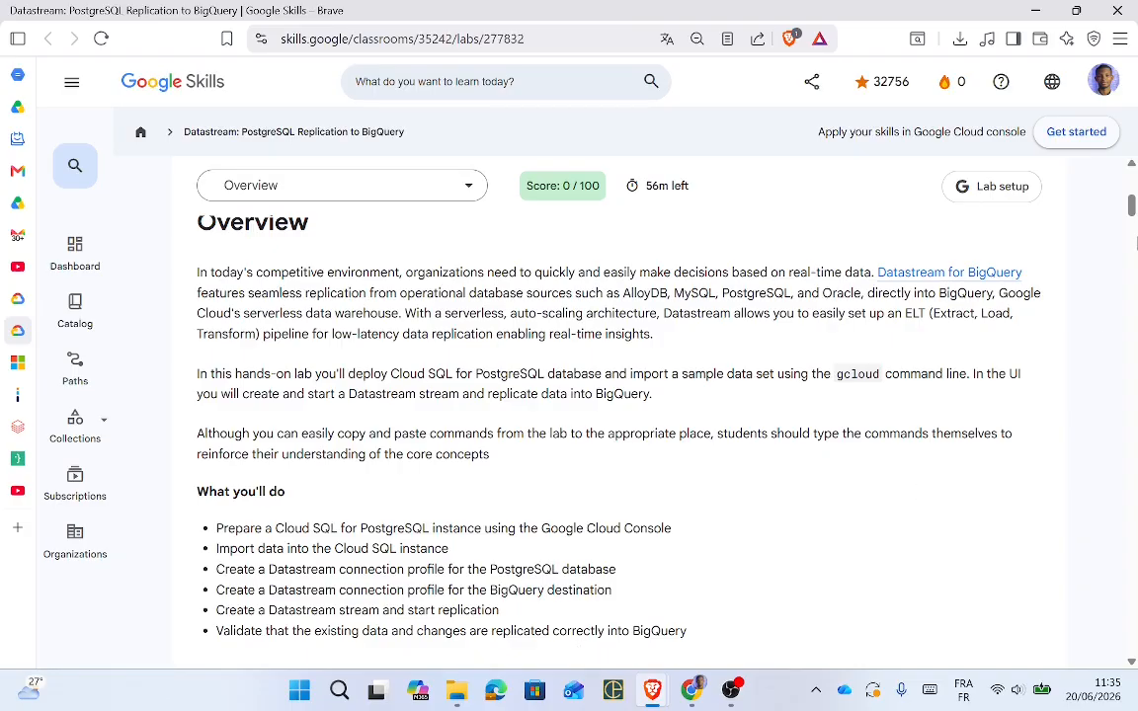
left_click_drag(1133, 203, 1133, 211)
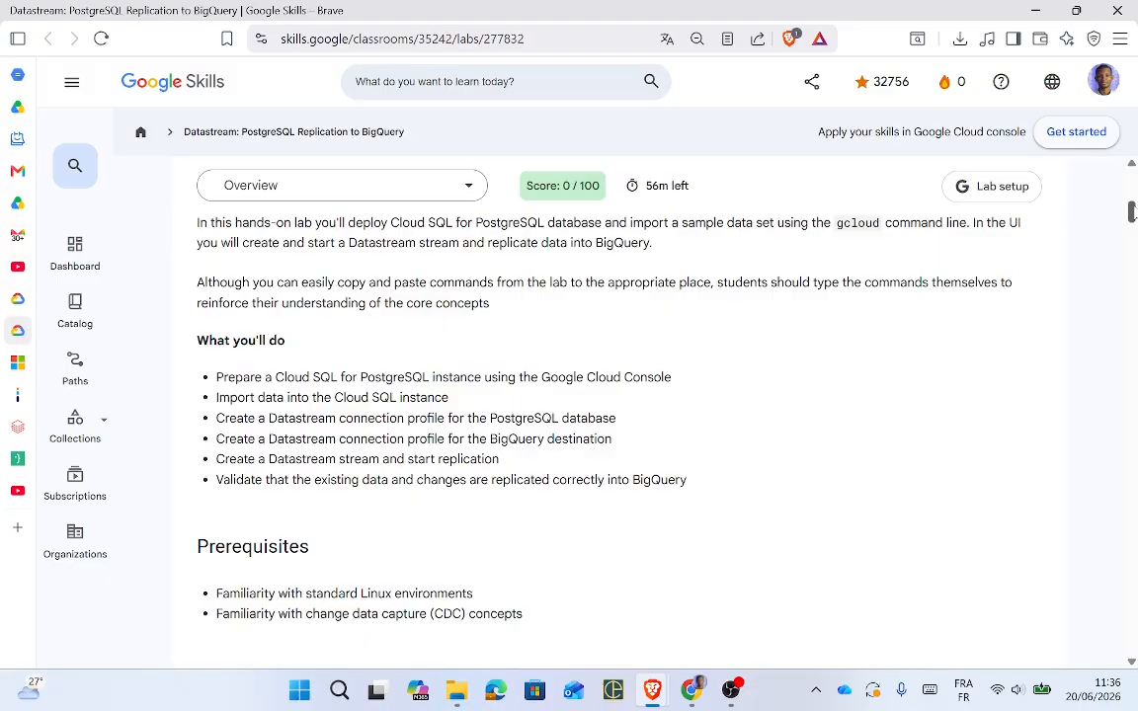
left_click_drag(1132, 212, 1133, 320)
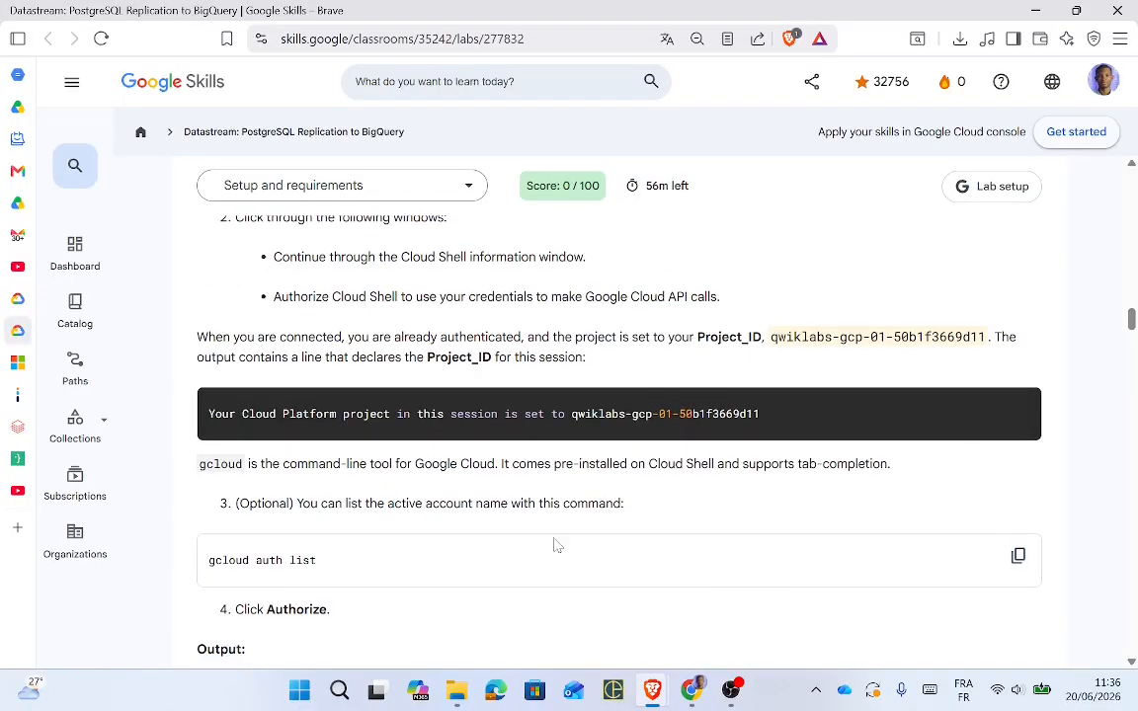
Step: Run 'gcloud auth list' in Cloud Shell to list the credentialed account
left_click(1019, 557)
key("alt+Tab")
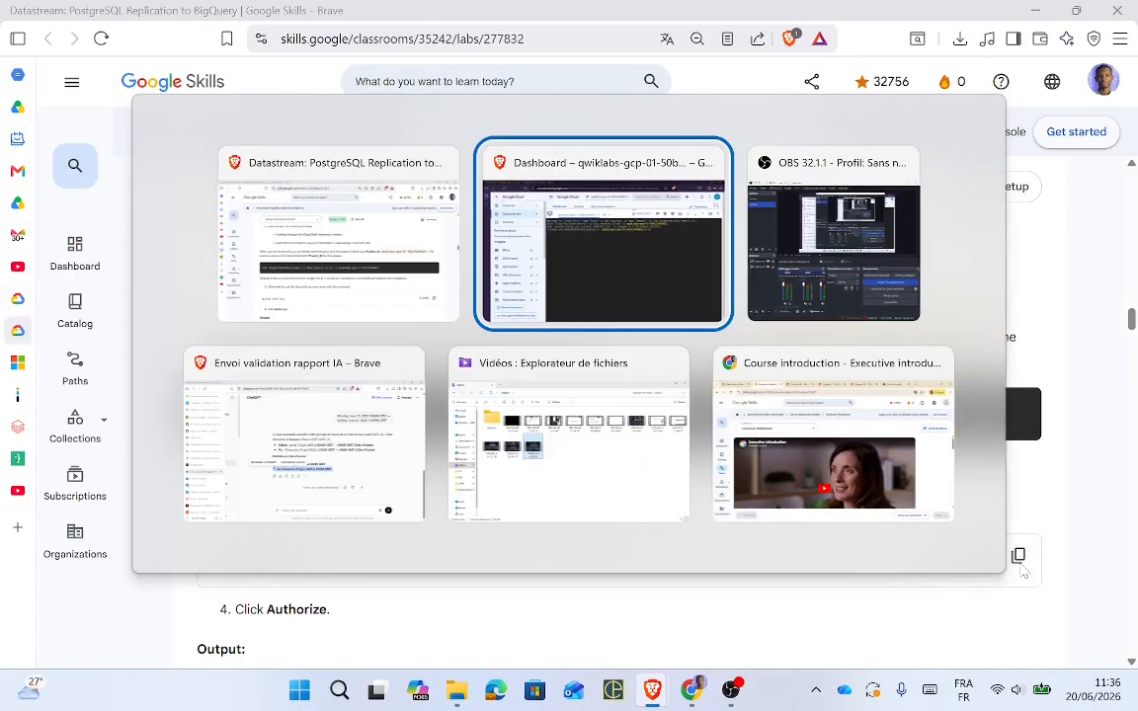
right_click(782, 406)
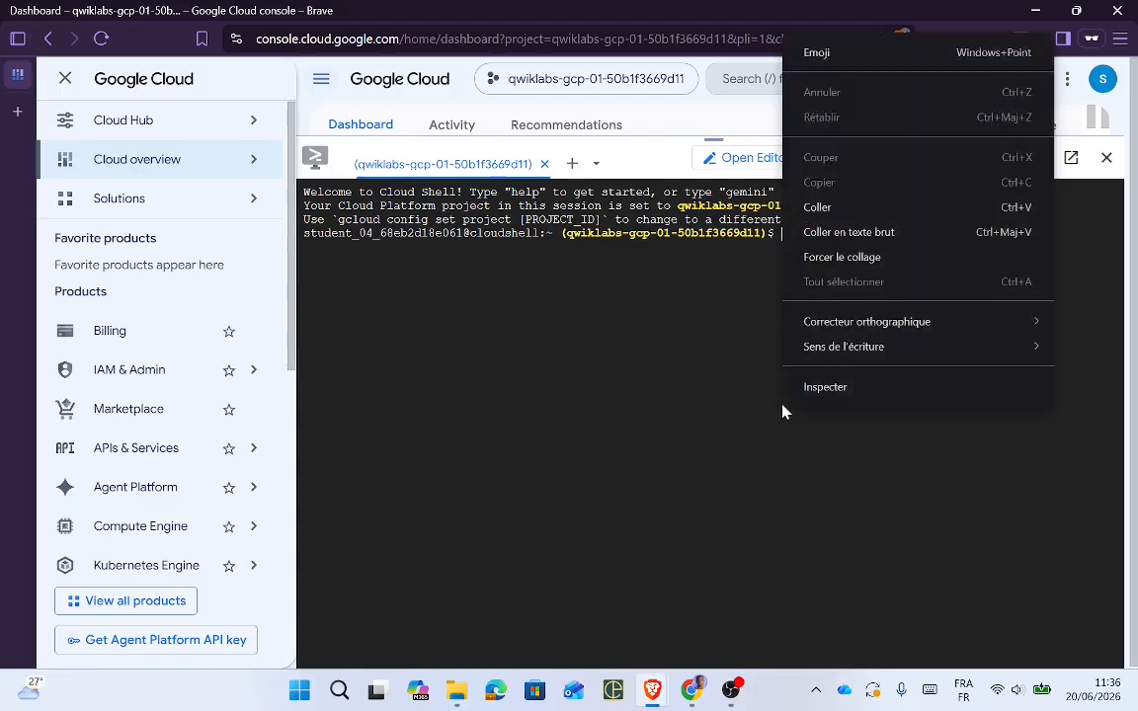
left_click(820, 208)
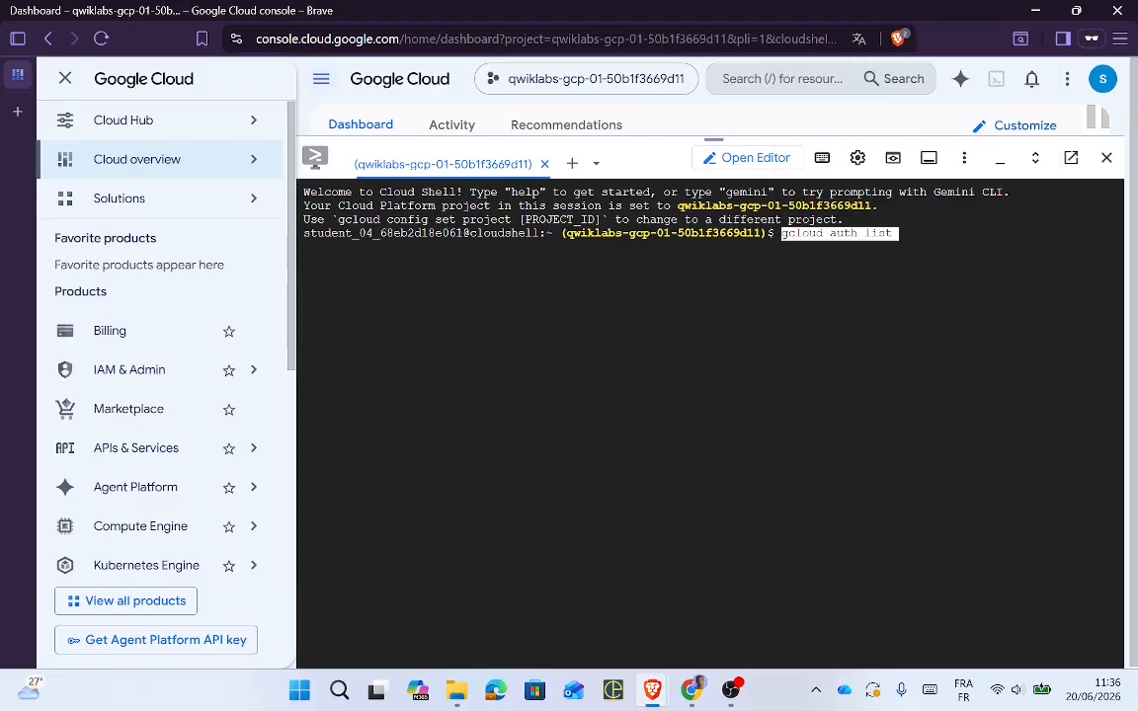
key("Return")
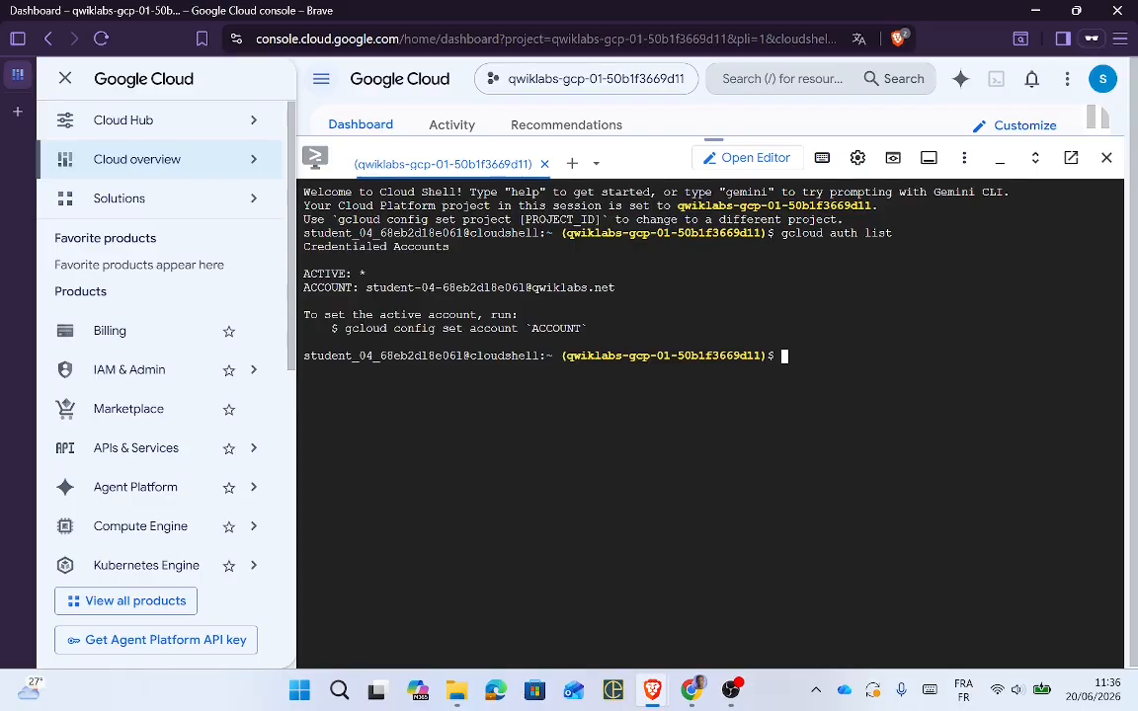
key("alt+Tab")
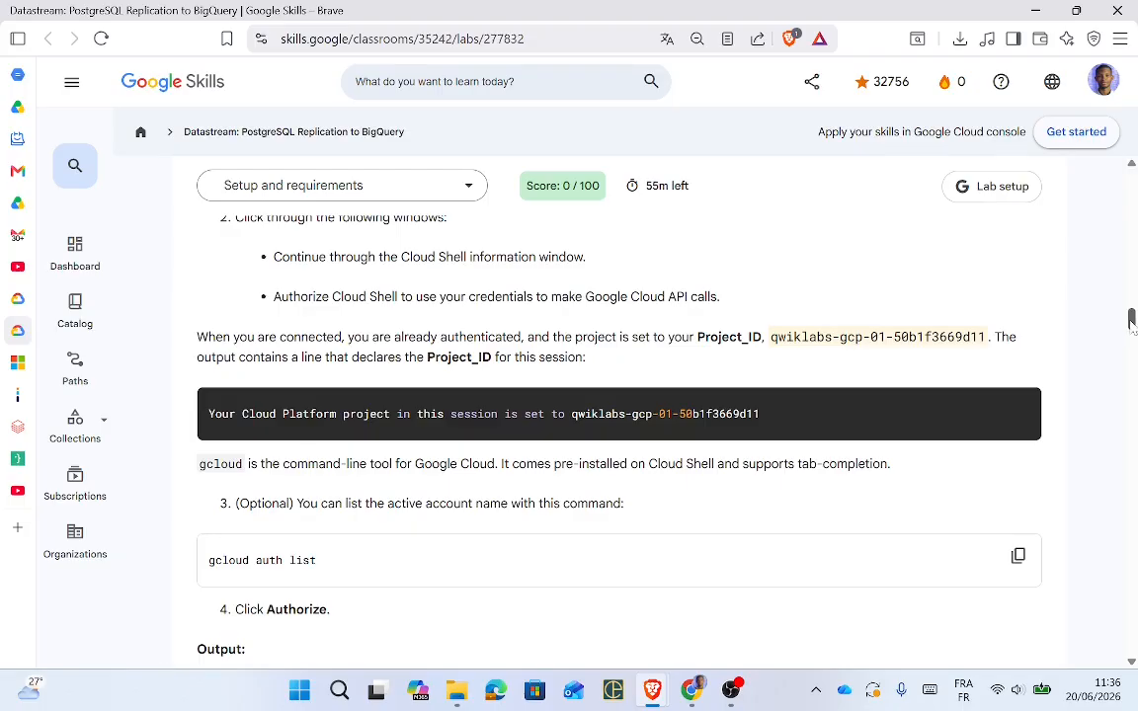
Step: Run 'gcloud config list project' in Cloud Shell, then scroll the lab to Task 1
mouse_move(1133, 322)
left_mouse_down()
mouse_move(1132, 356)
mouse_move(1132, 346)
left_mouse_up()
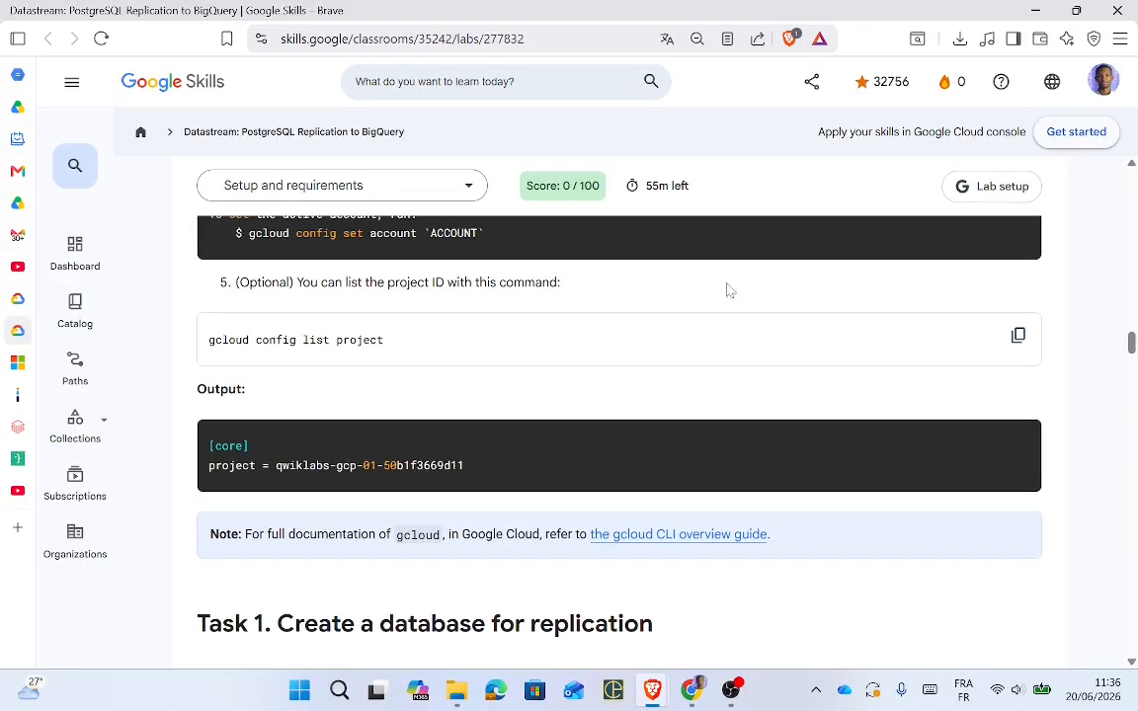
left_click(1026, 340)
key("alt+Tab")
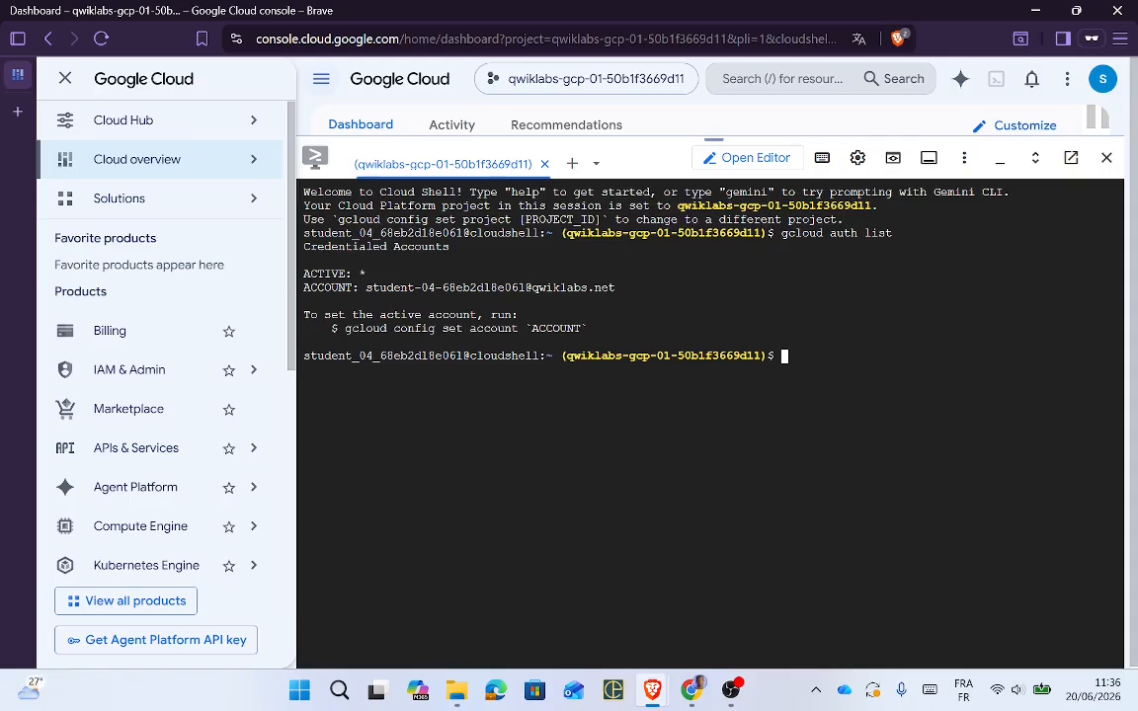
right_click(750, 393)
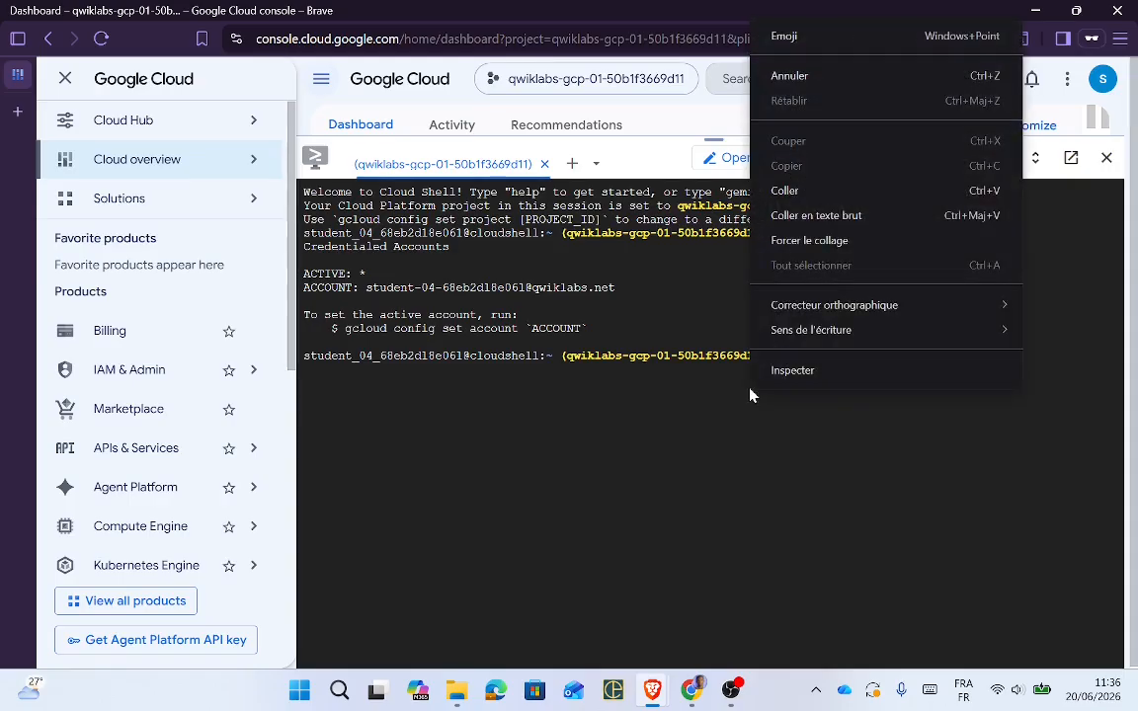
left_click(793, 193)
key("Return")
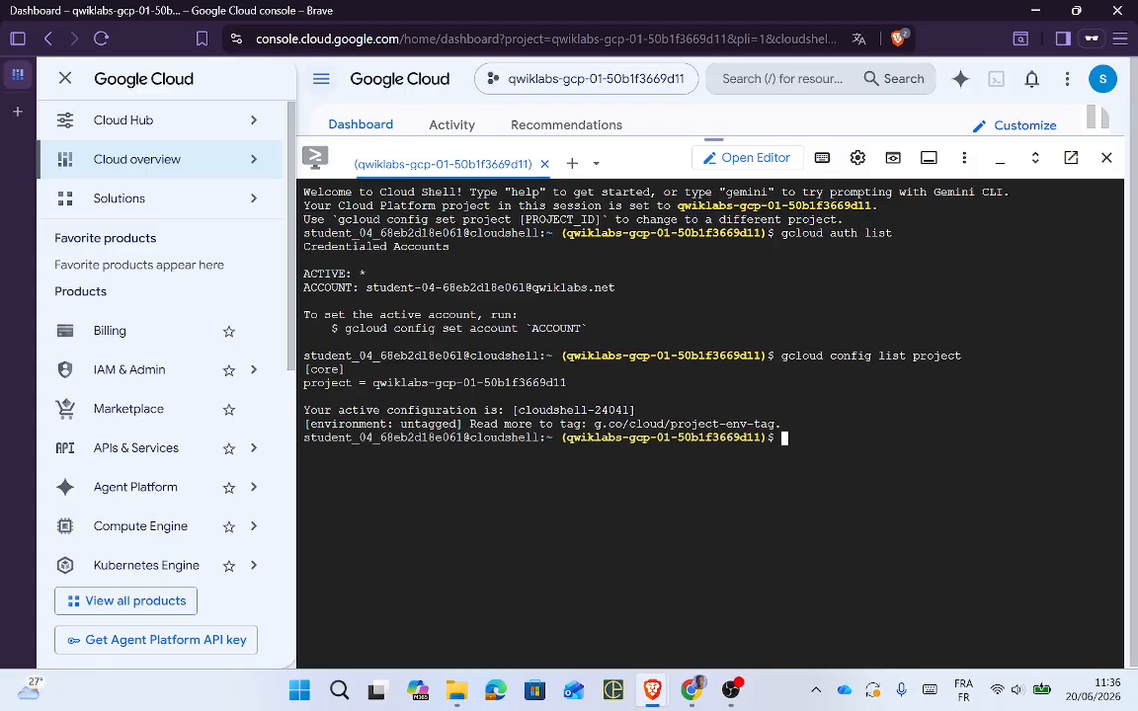
key("Return")
key("Return")
key("Return")
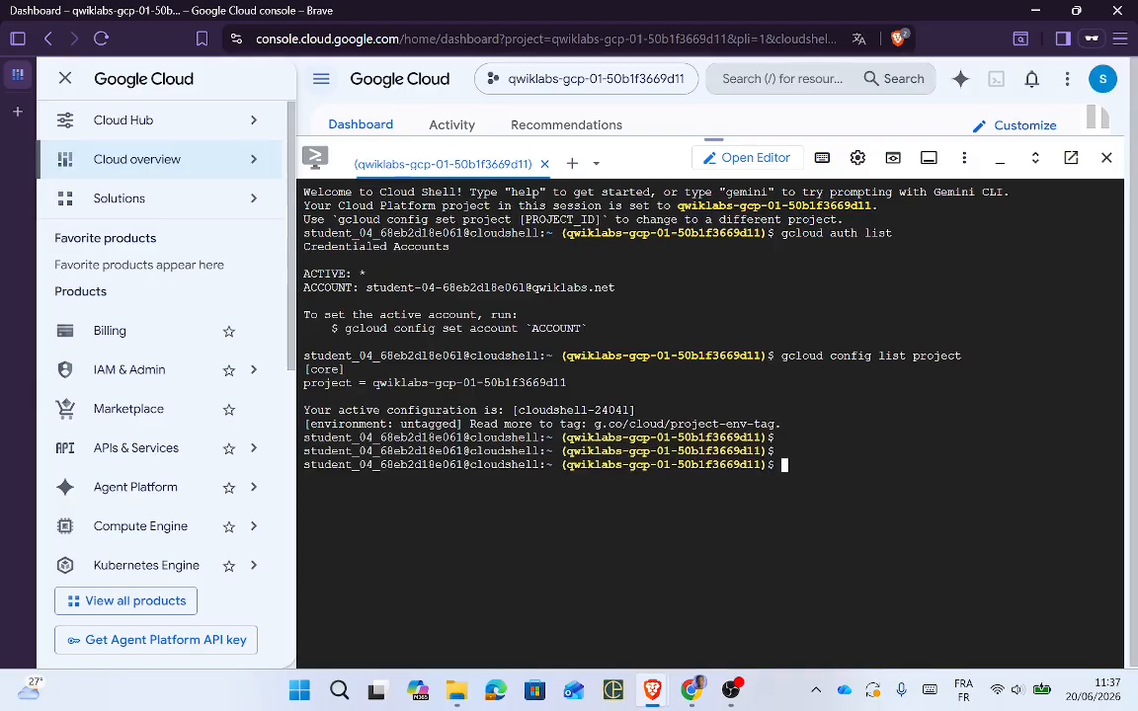
key("alt+Tab")
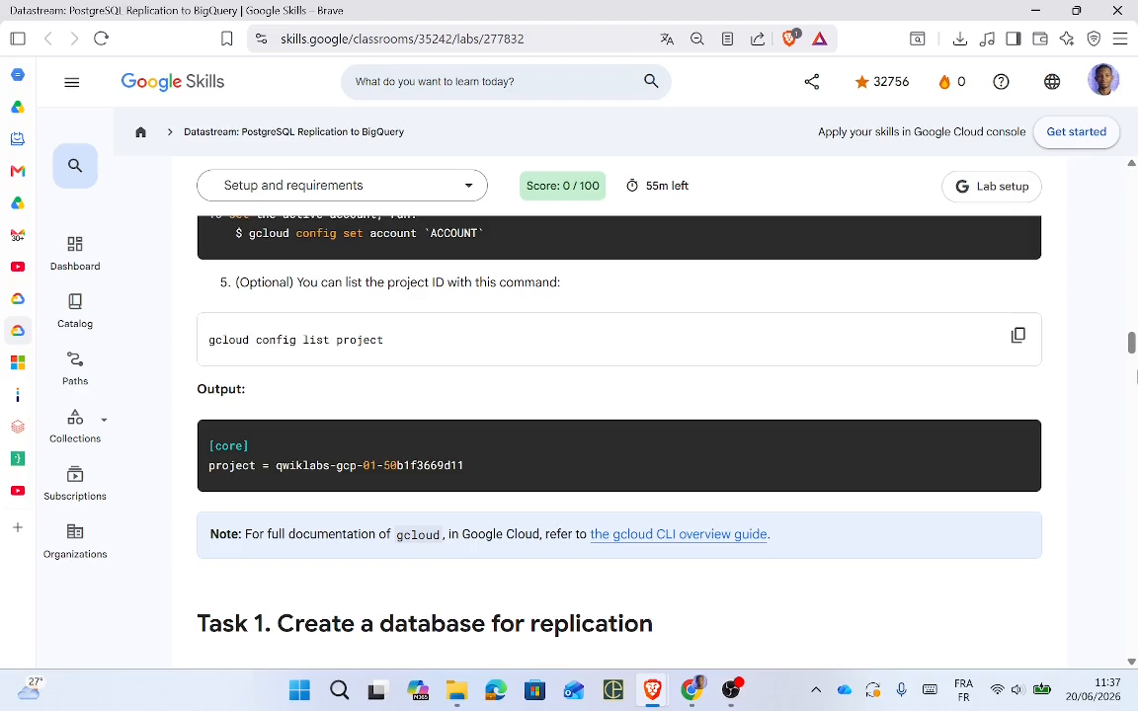
left_click_drag(1133, 343, 1133, 365)
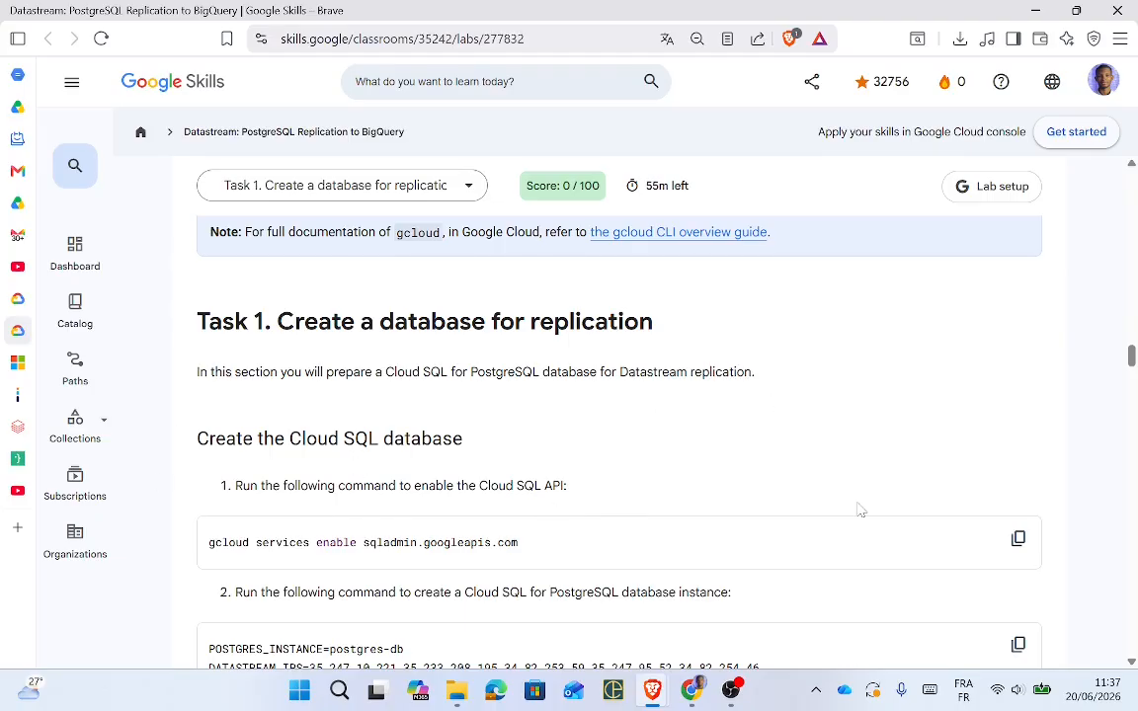
Step: Run 'gcloud services enable sqladmin.googleapis.com' in Cloud Shell and close the navigation panel
left_click(1017, 538)
key("alt+Tab")
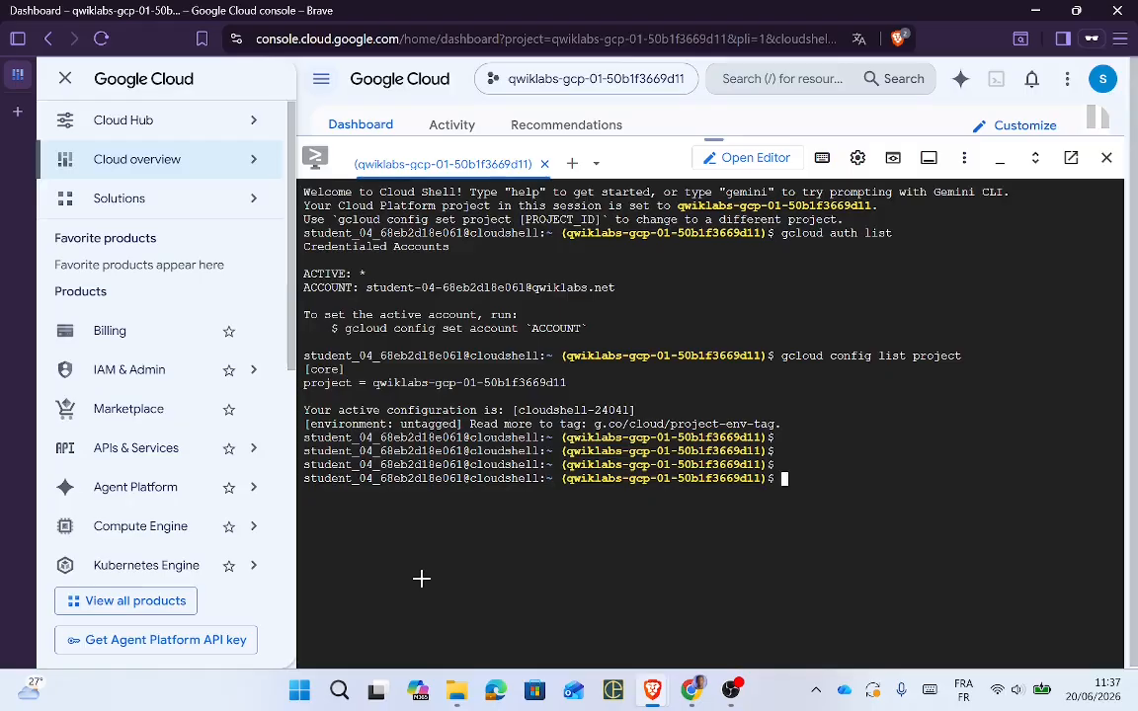
right_click(635, 538)
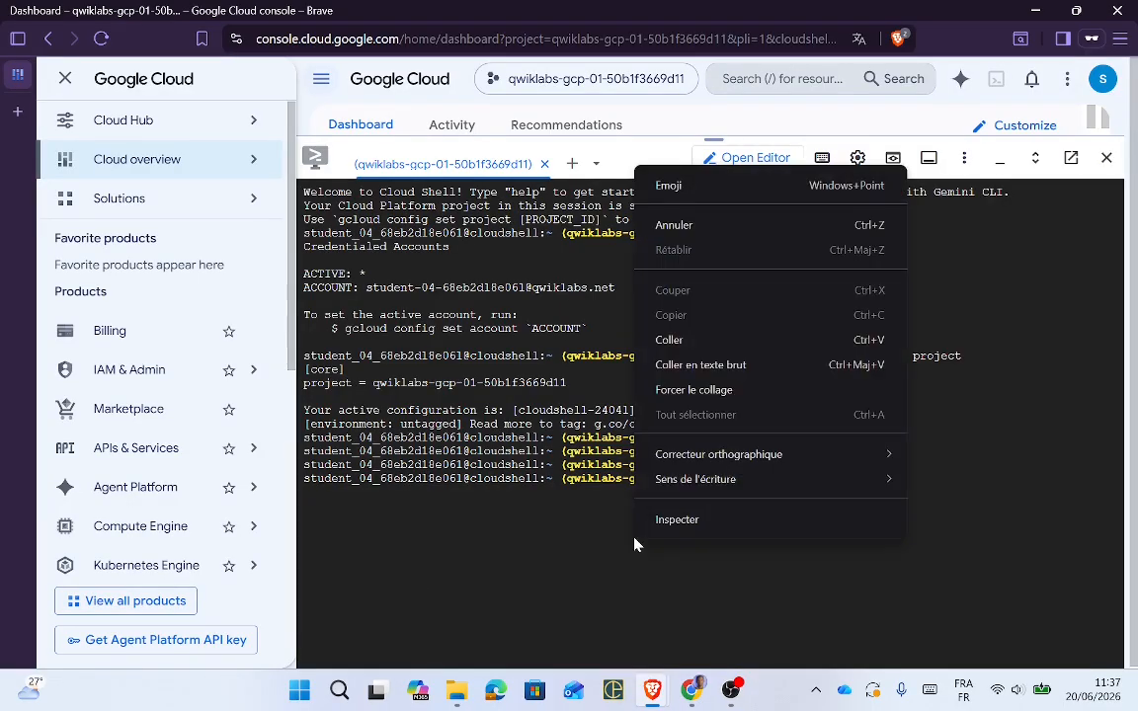
left_click(660, 336)
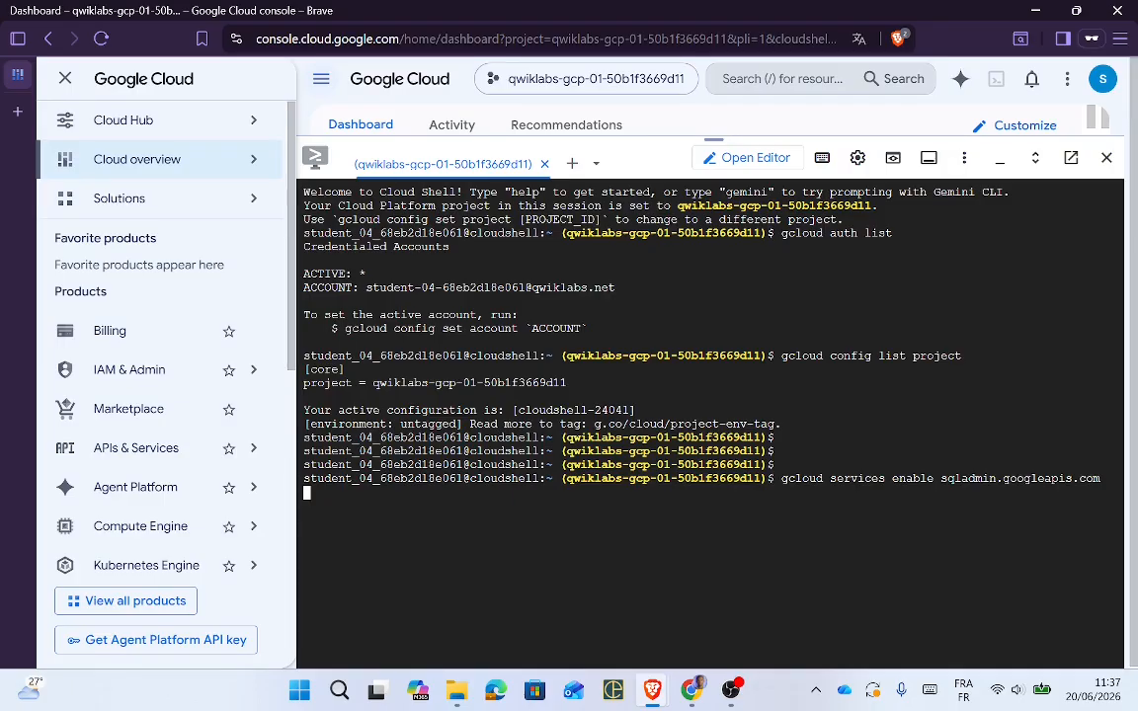
left_click(65, 79)
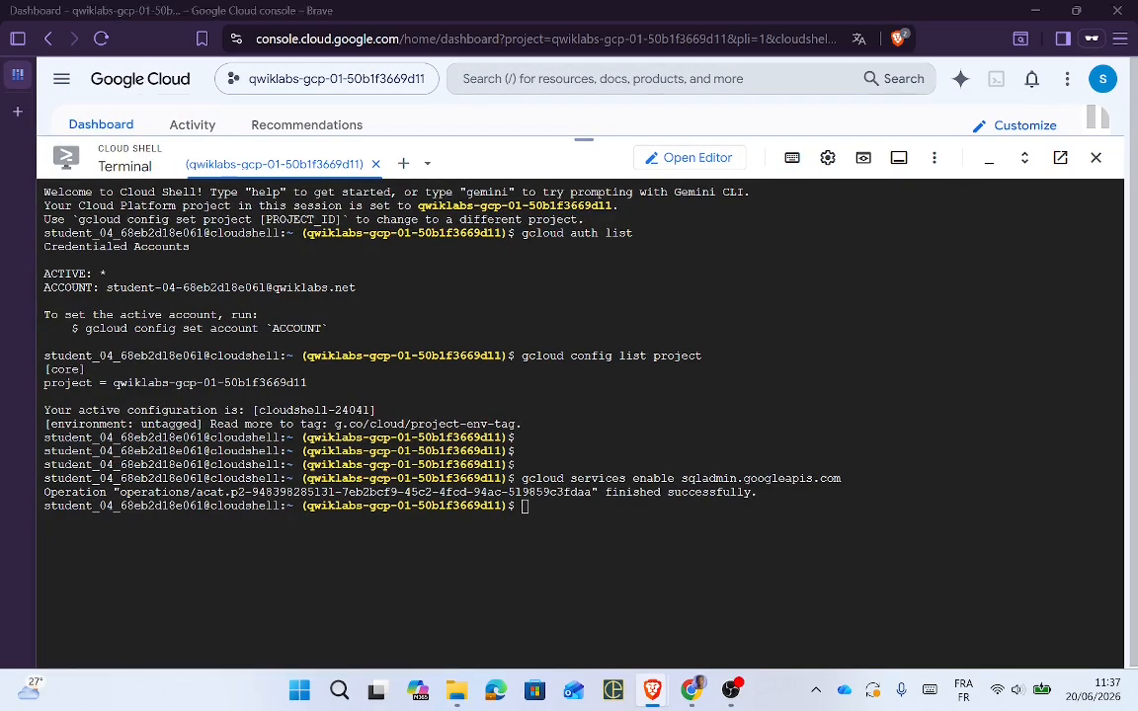
key("alt+Tab")
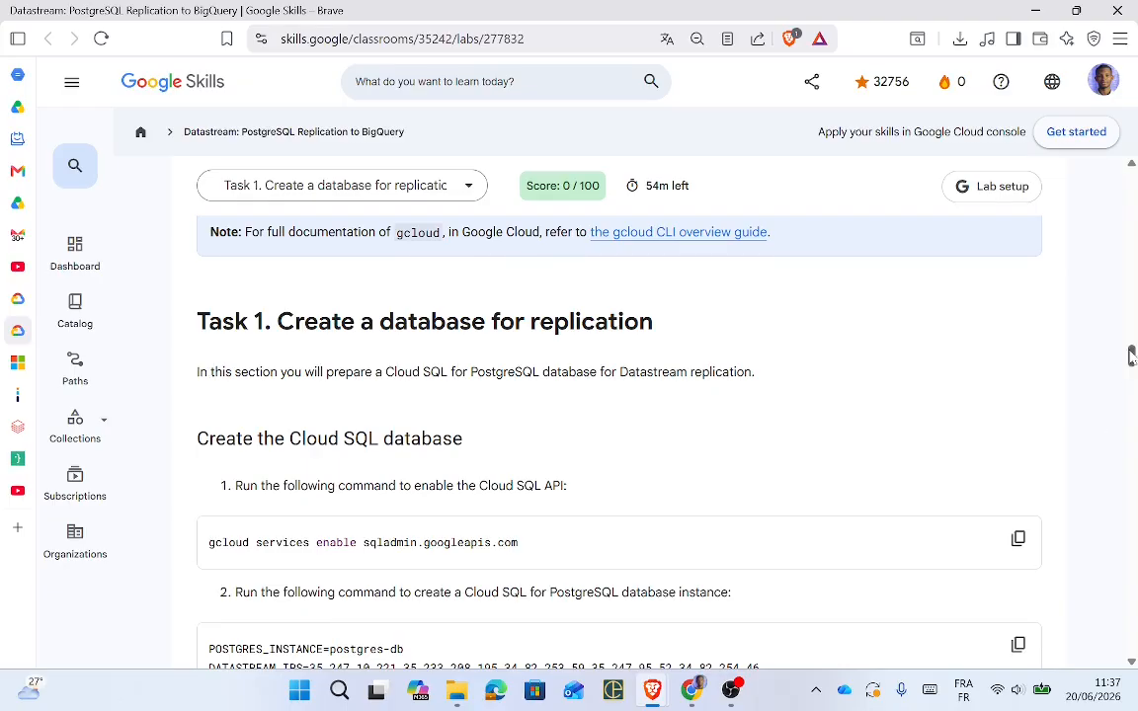
scroll(1136, 411, "down", 3)
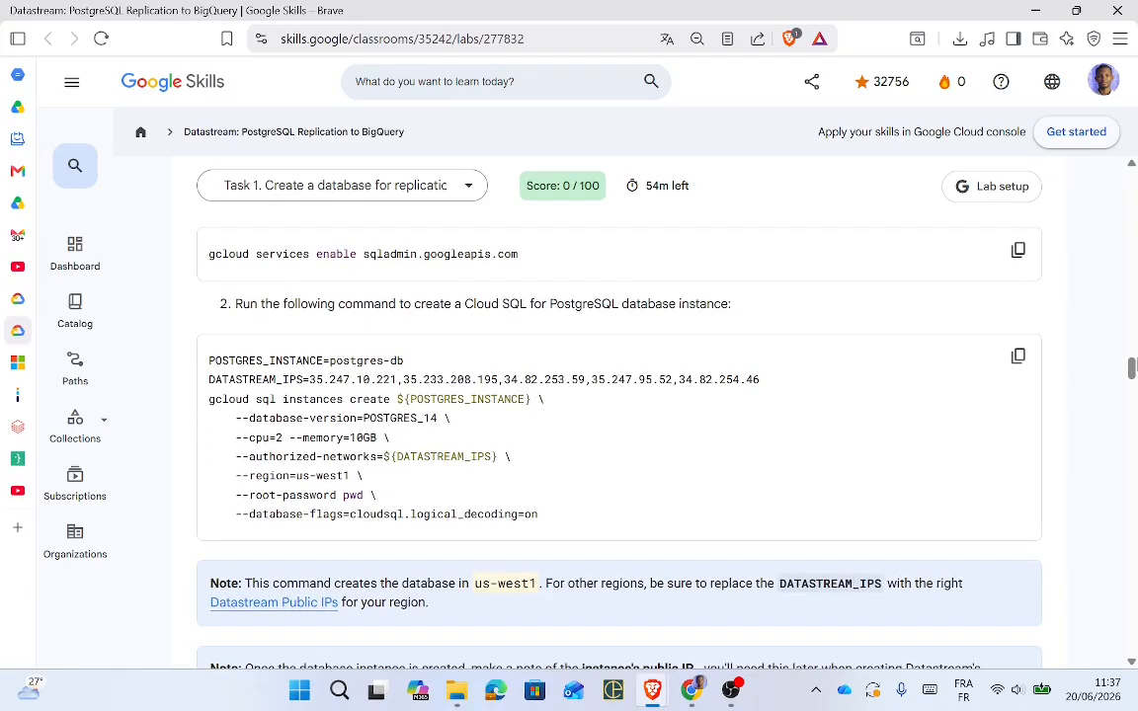
scroll(504, 266, "up", 1)
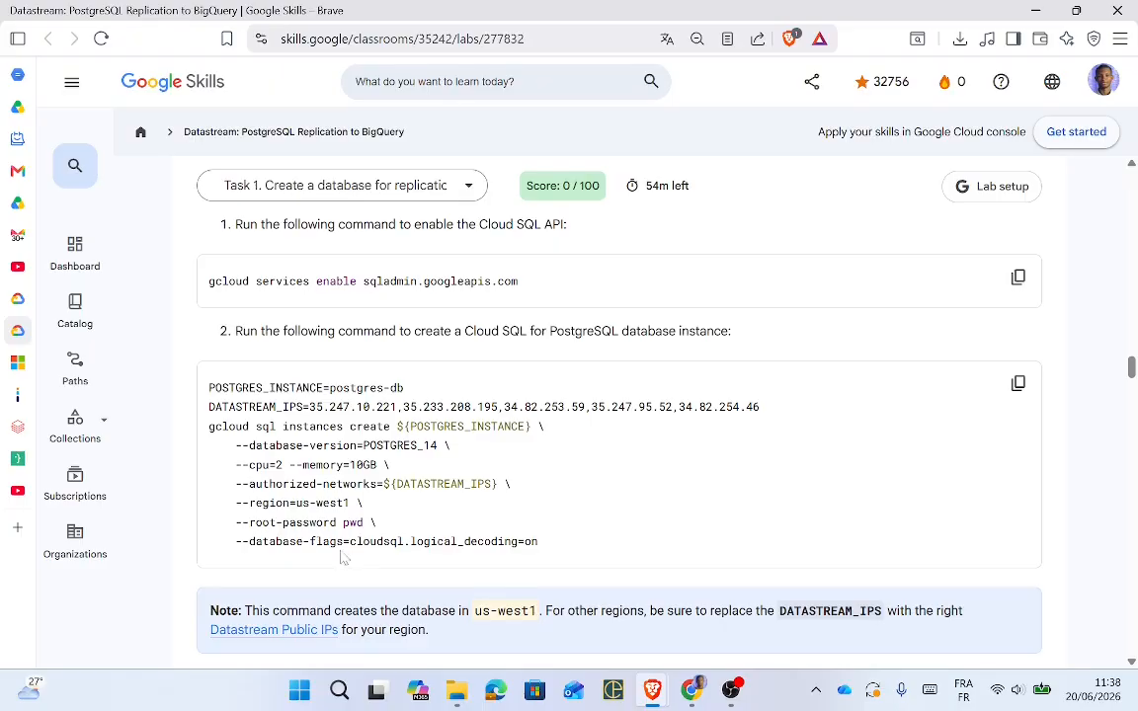
Step: Run the gcloud sql instances create block for postgres-db (PostgreSQL 14, us-west1) until RUNNABLE
left_click(1020, 385)
key("alt+Tab")
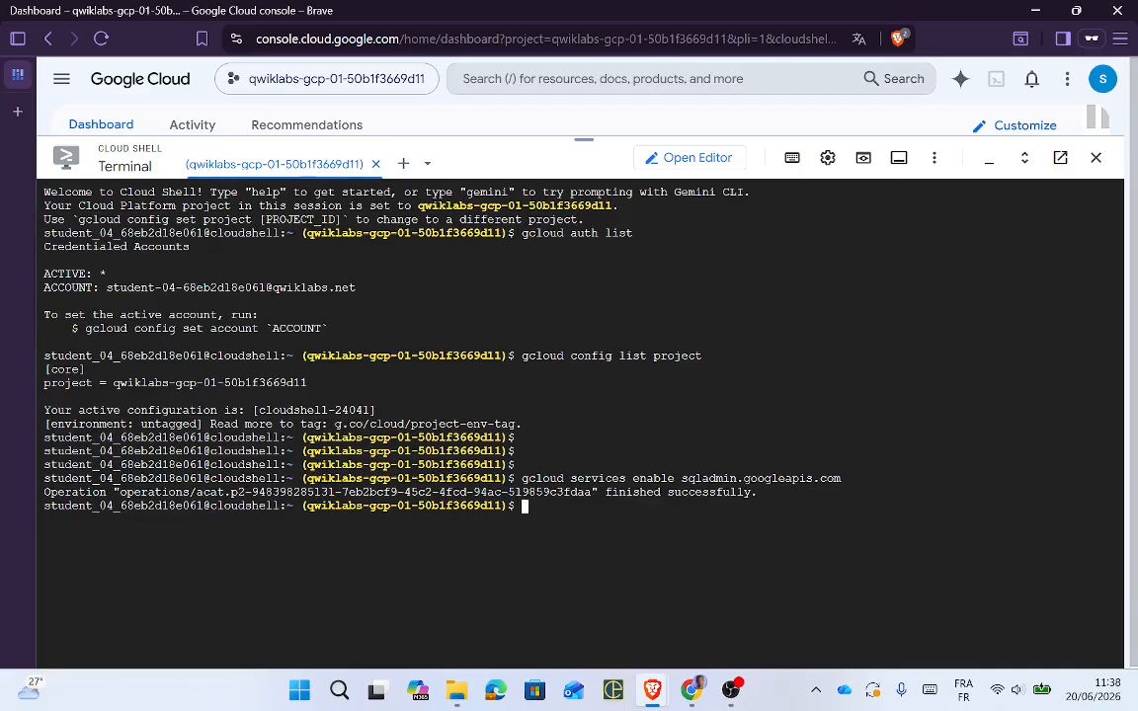
right_click(689, 538)
left_click(655, 297)
key("Return")
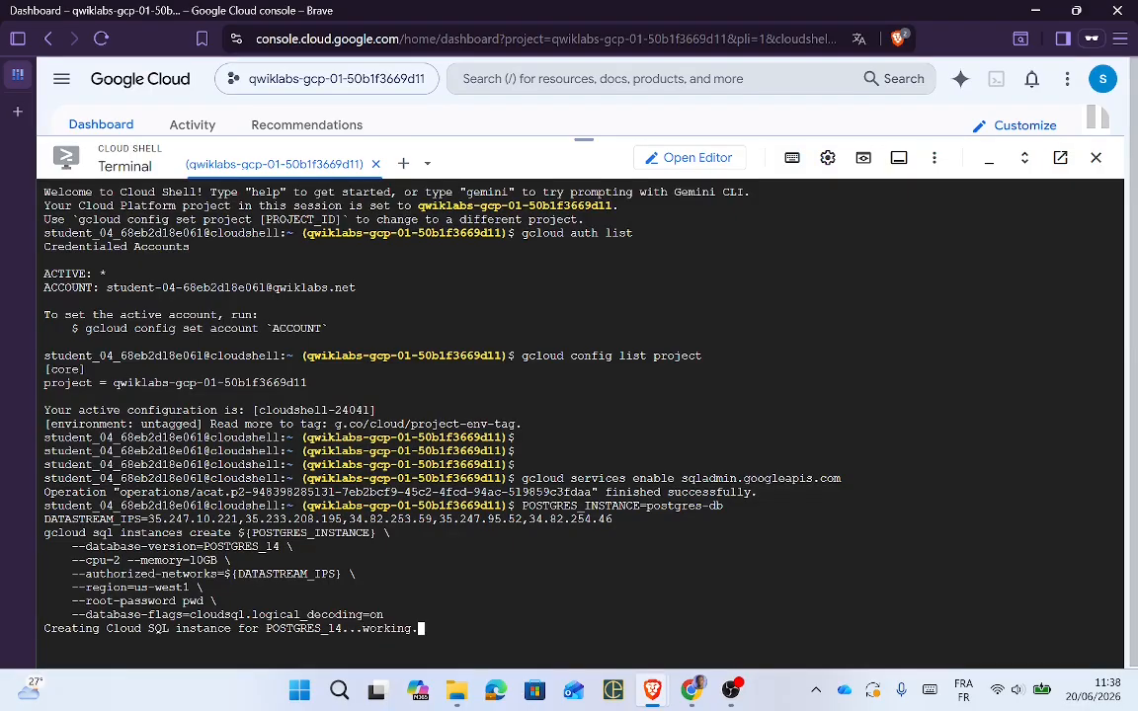
key("alt+Tab")
key("Return")
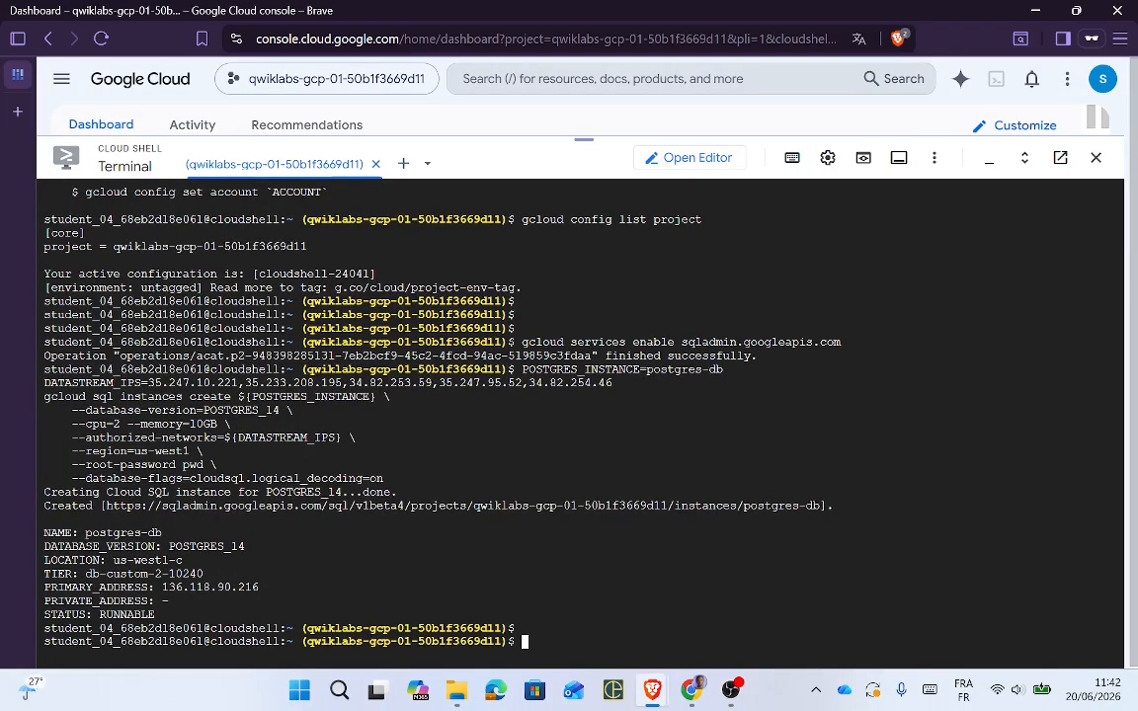
key("alt")
key("alt")
key("alt+Tab")
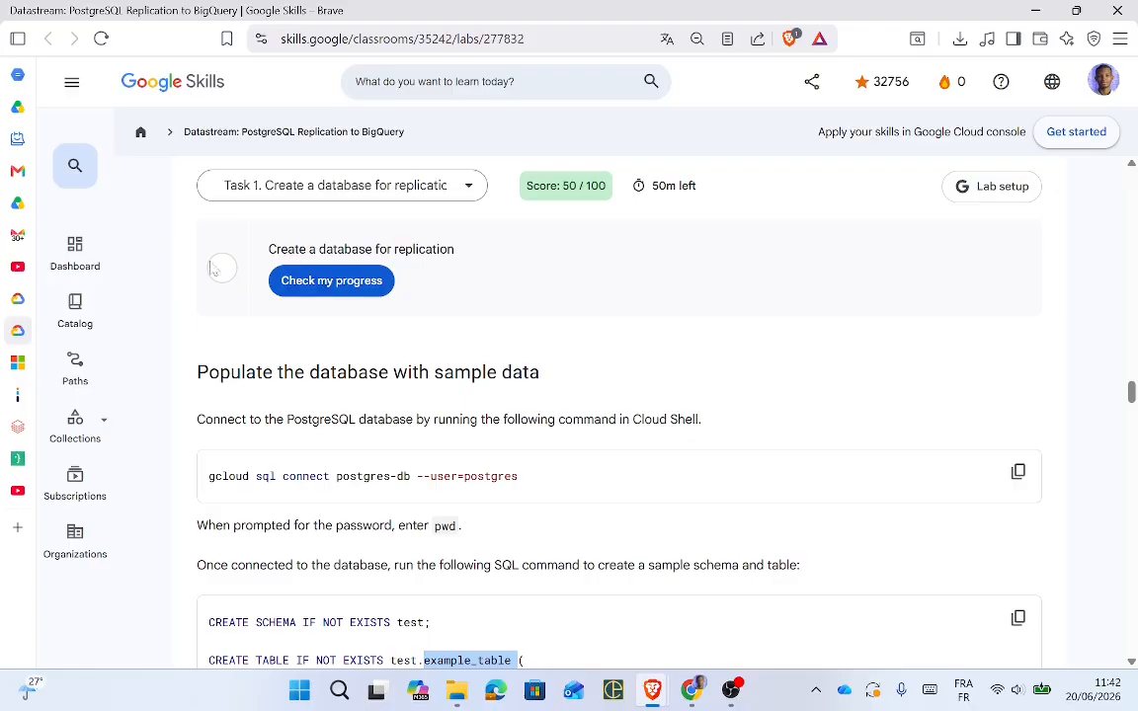
Step: Check Task 1 progress, then connect psql to postgres-db as postgres using the lab's password
left_click(336, 285)
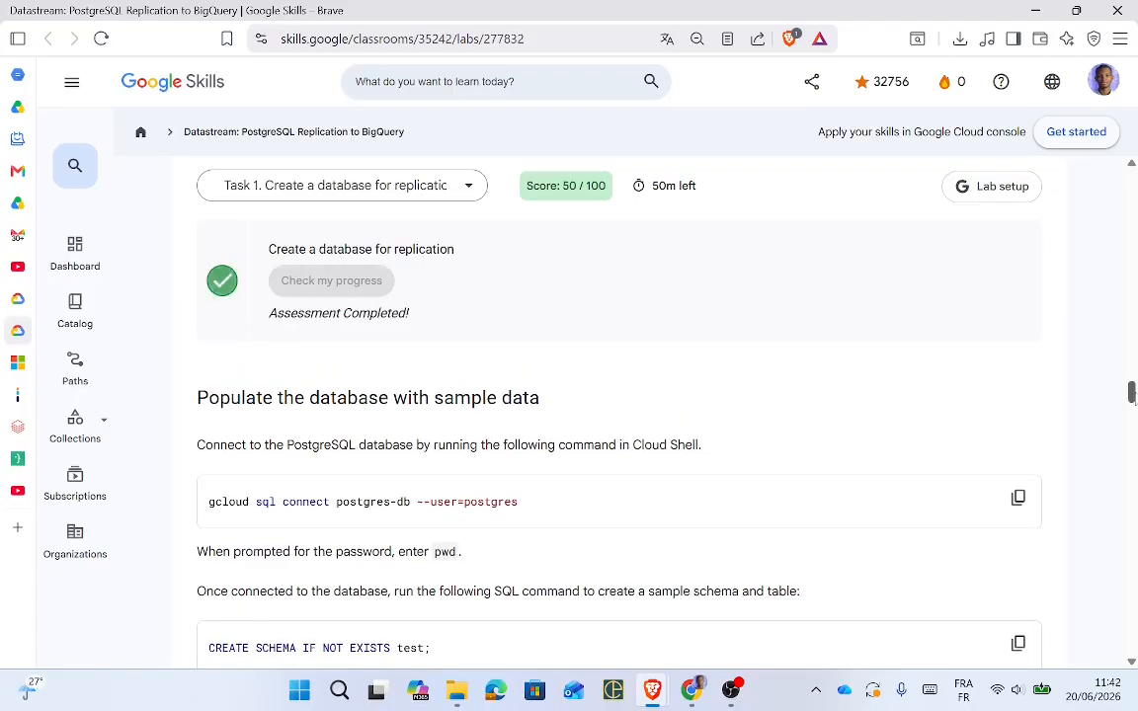
left_click_drag(1135, 397, 1086, 414)
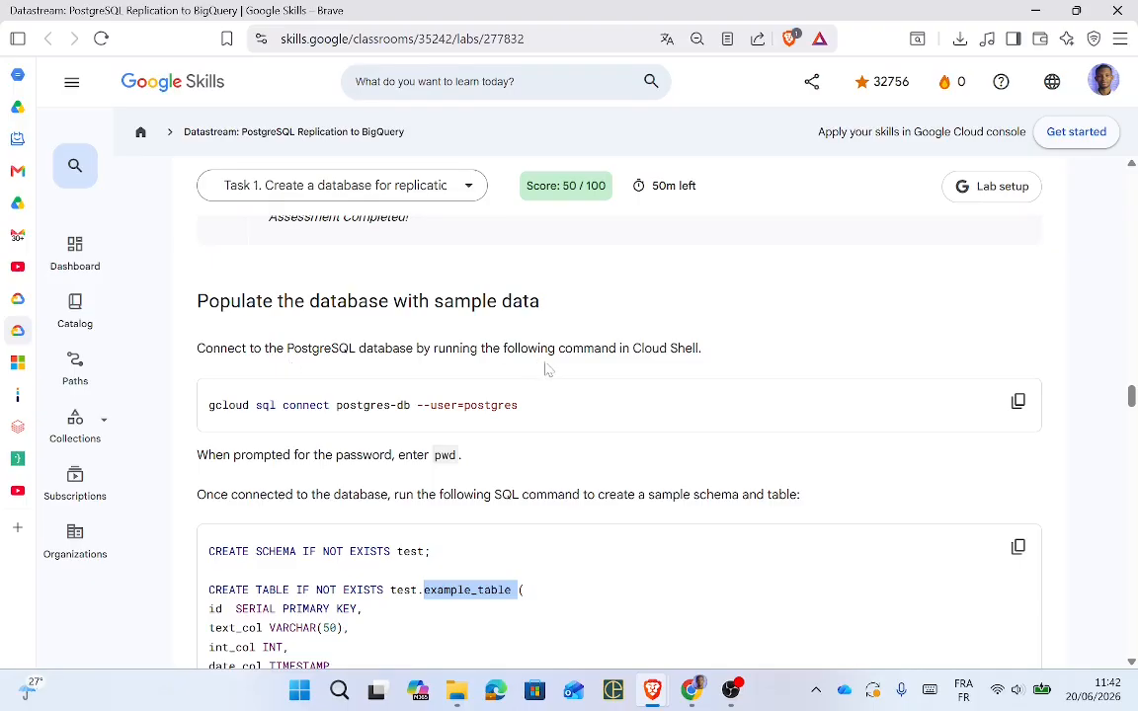
left_click(1017, 401)
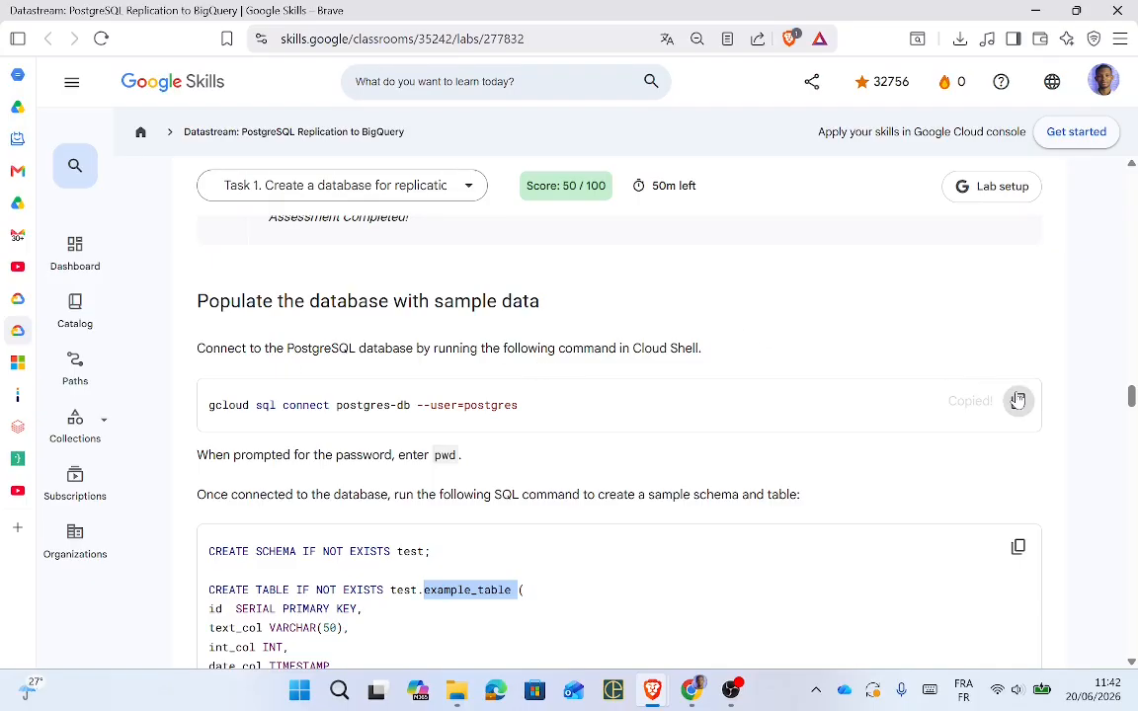
key("alt+Tab")
right_click(687, 470)
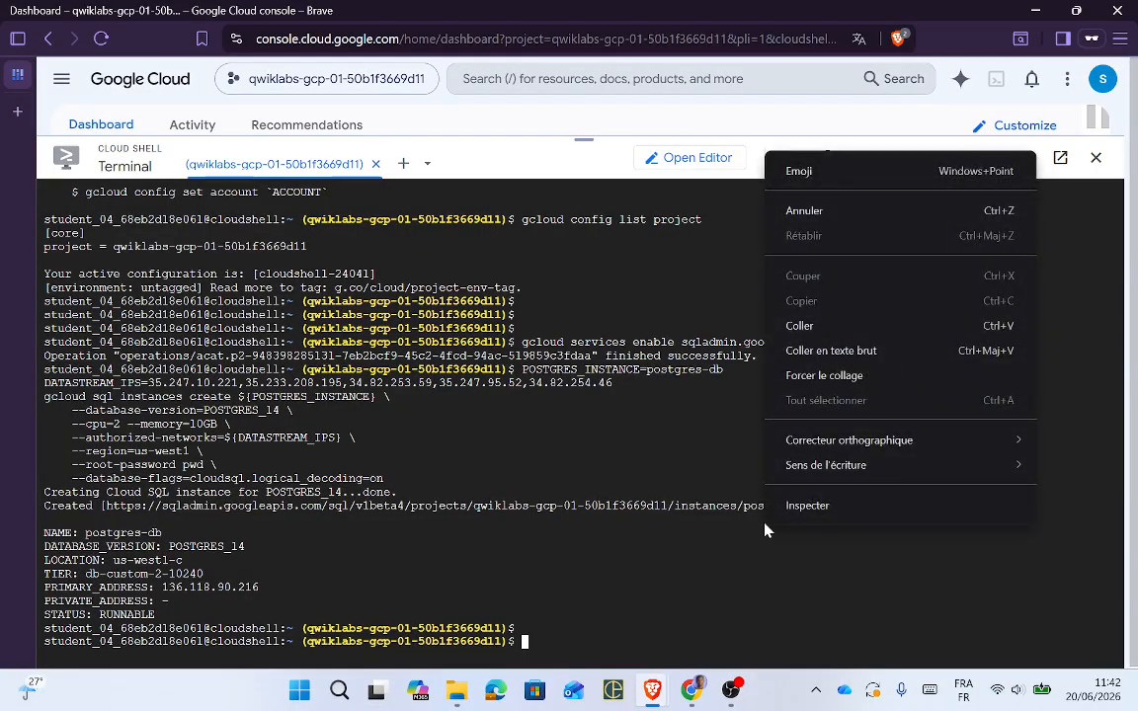
left_click(739, 312)
key("Return")
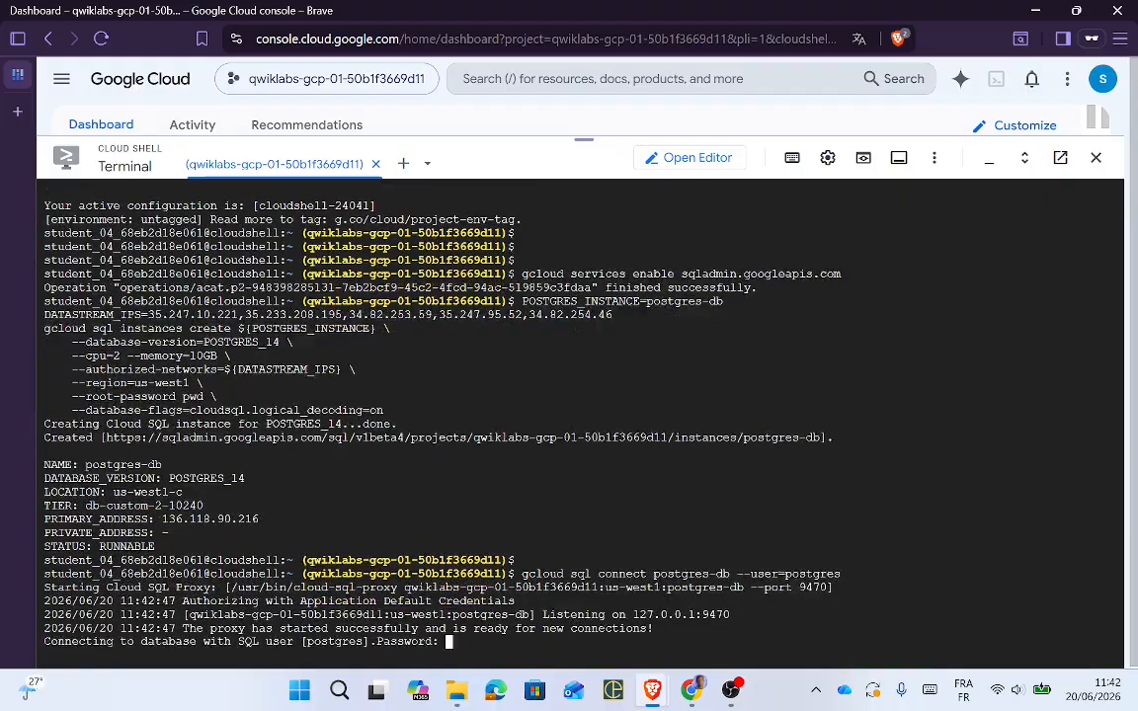
key("alt+Tab")
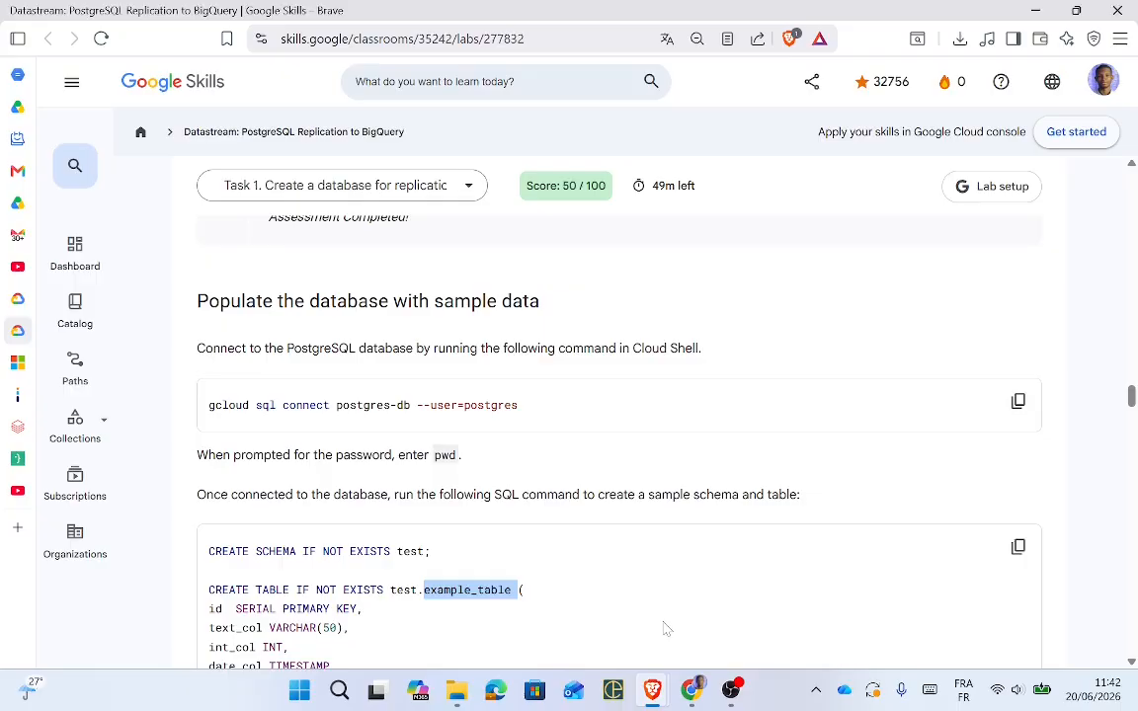
key("alt+Tab")
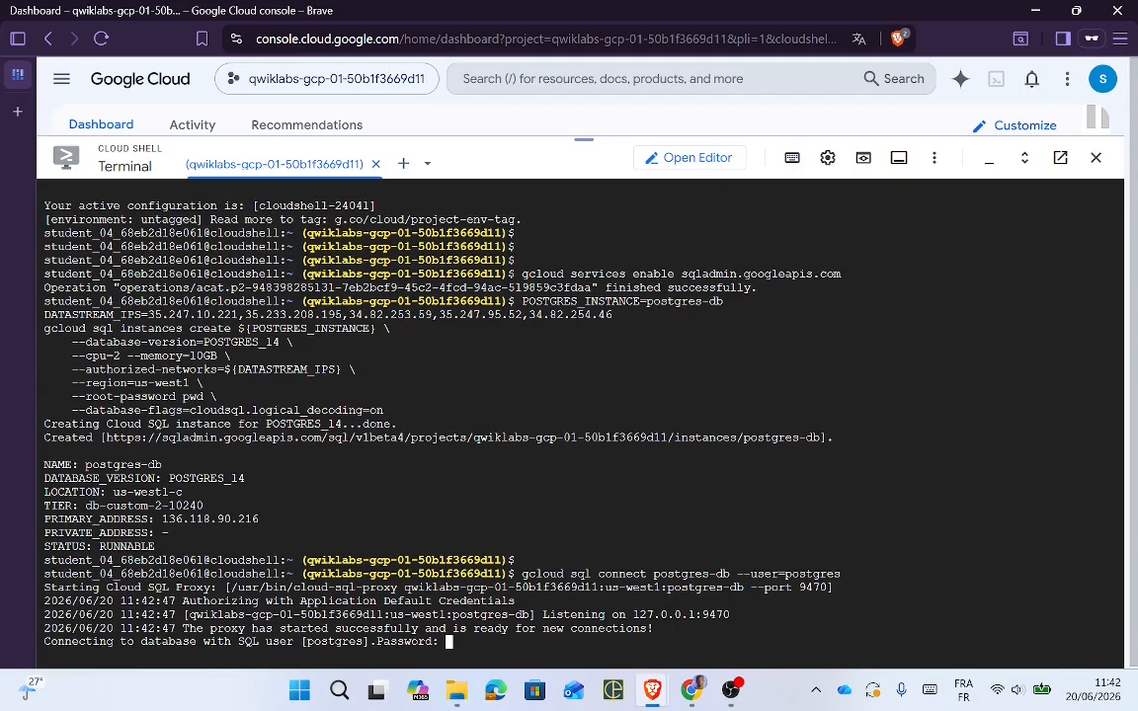
key("Return")
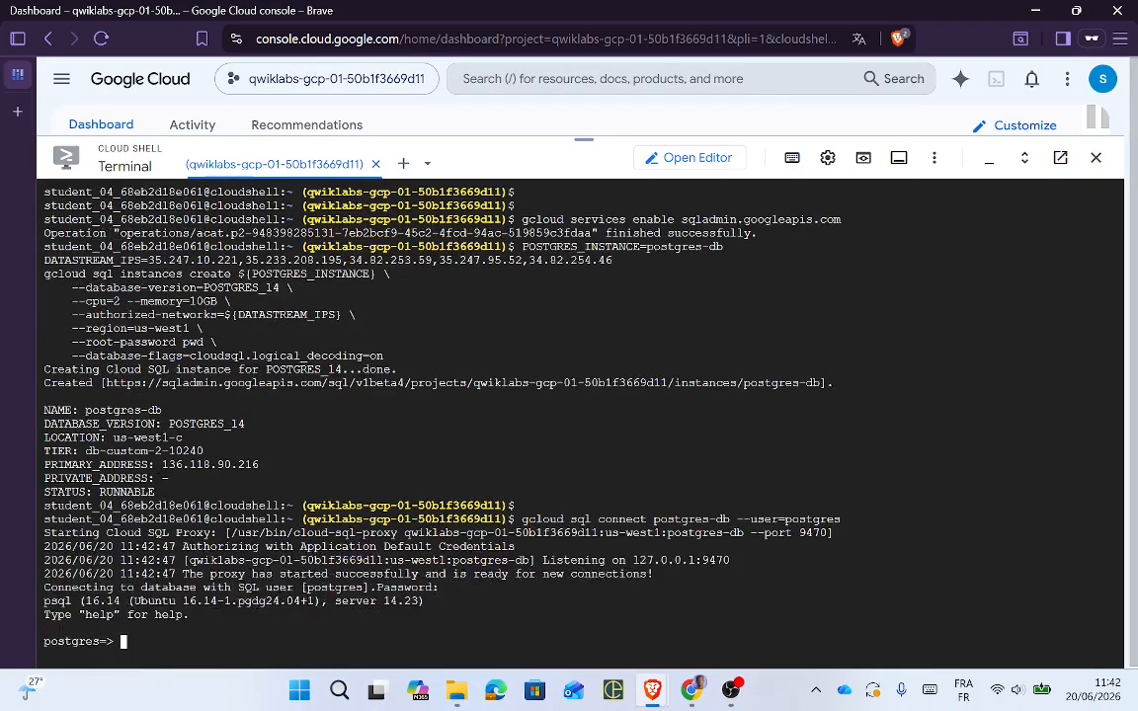
key("alt+Tab")
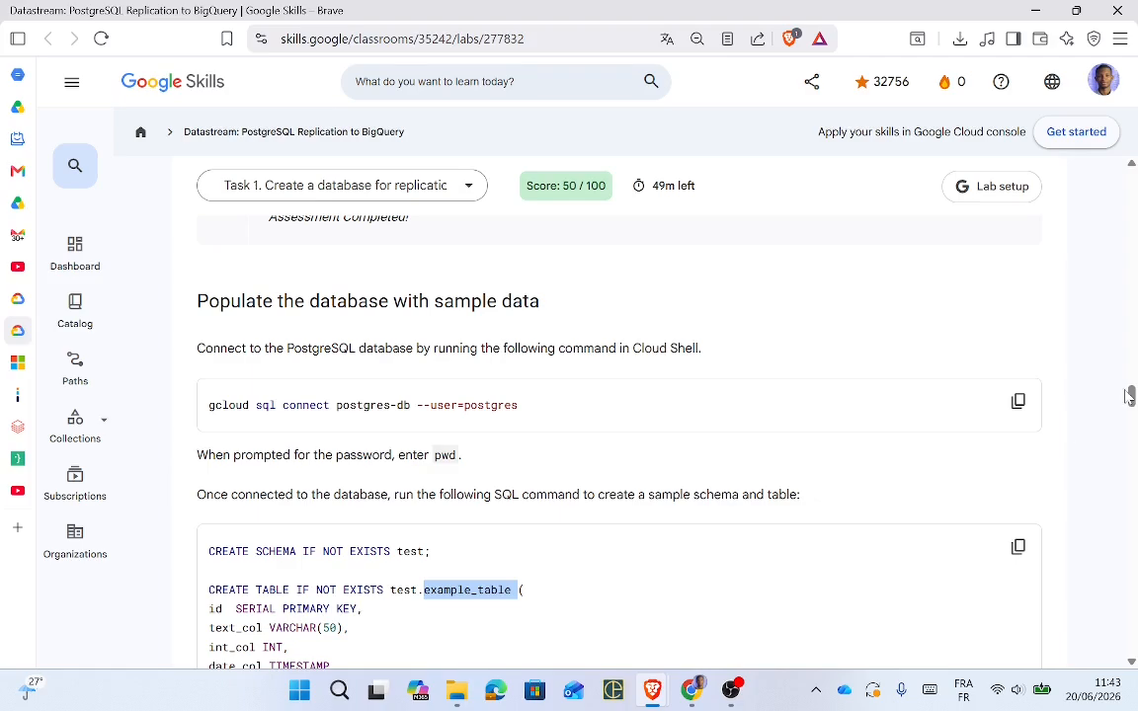
Step: Run the lab's SQL creating schema test, table example_table, and four inserted rows in psql
left_click_drag(1132, 397, 1132, 408)
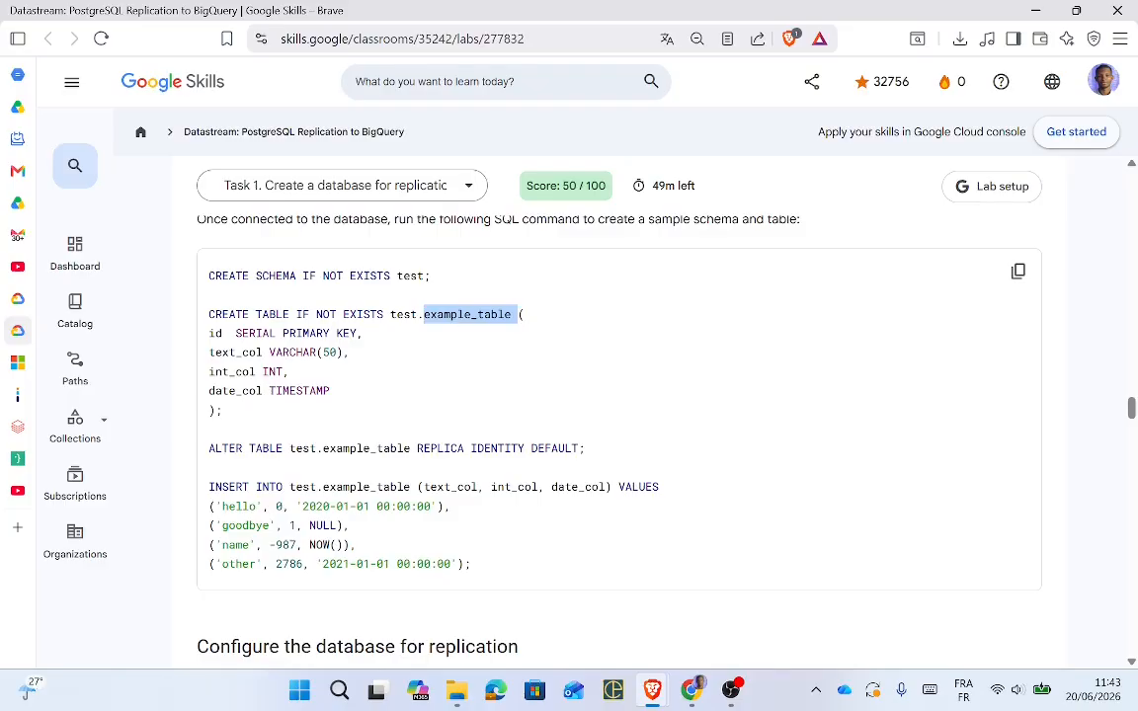
double_click(410, 277)
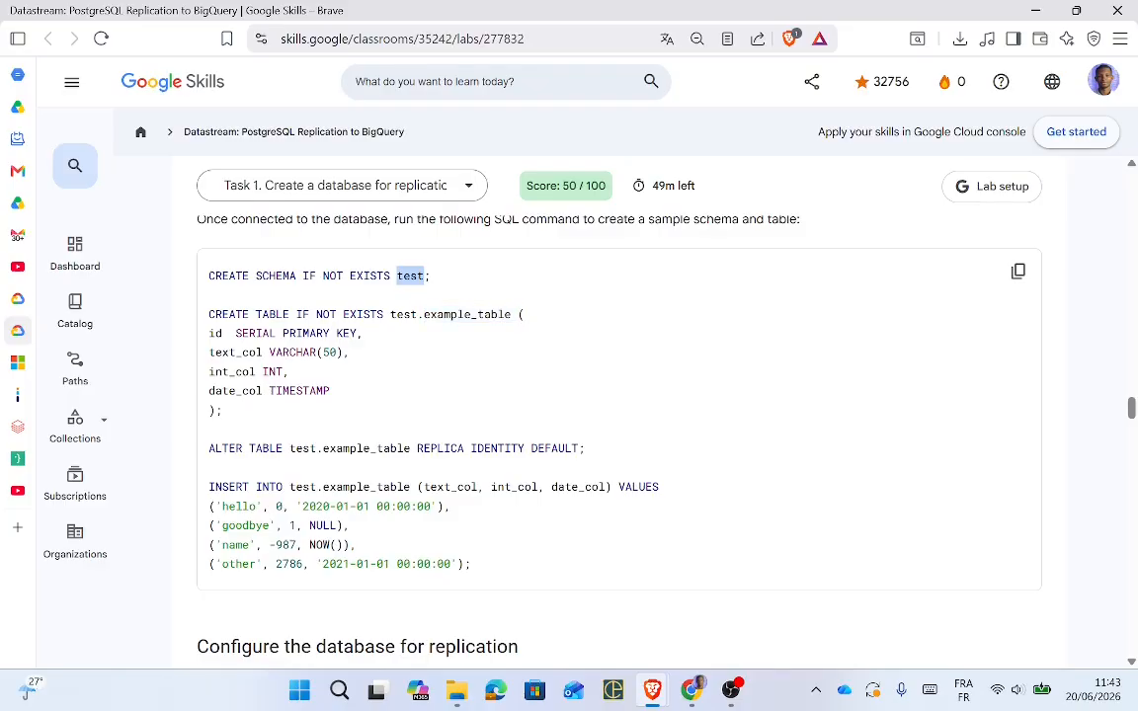
double_click(464, 314)
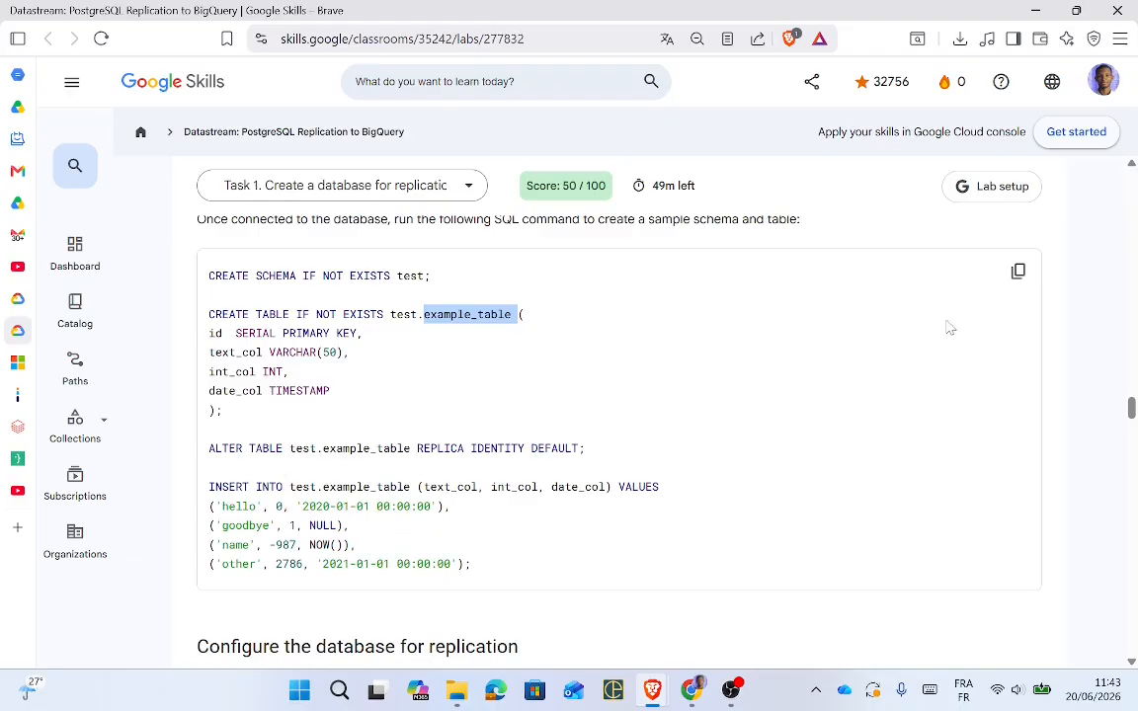
left_click(1018, 270)
key("alt+Tab")
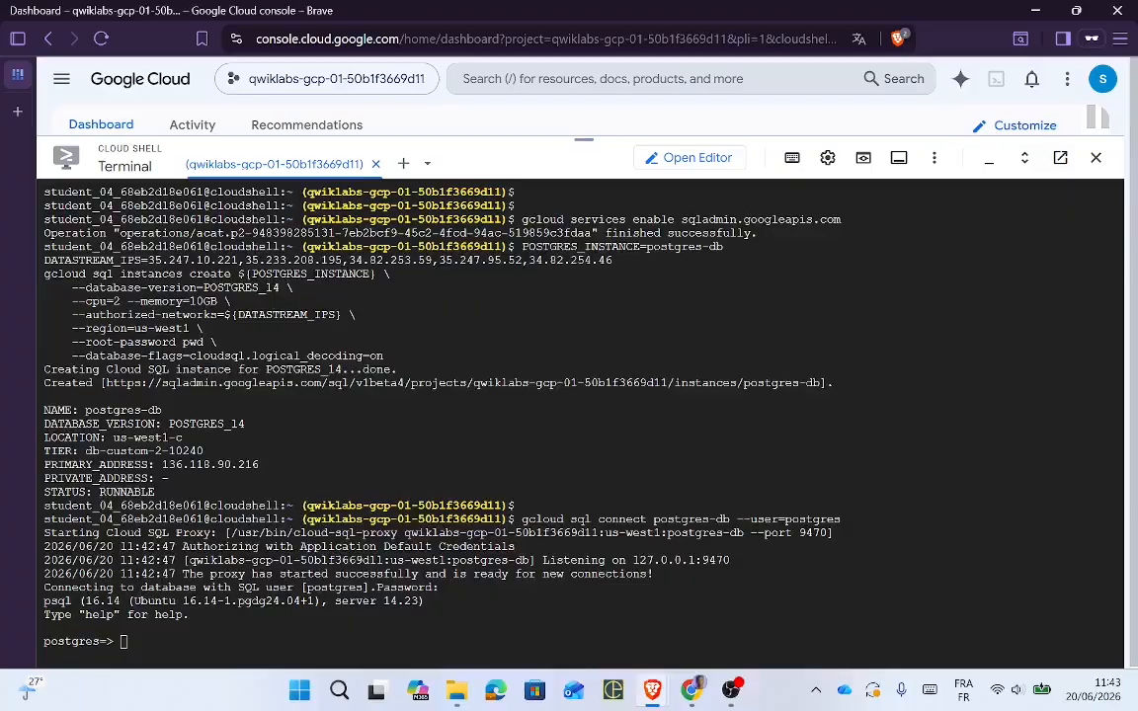
right_click(559, 638)
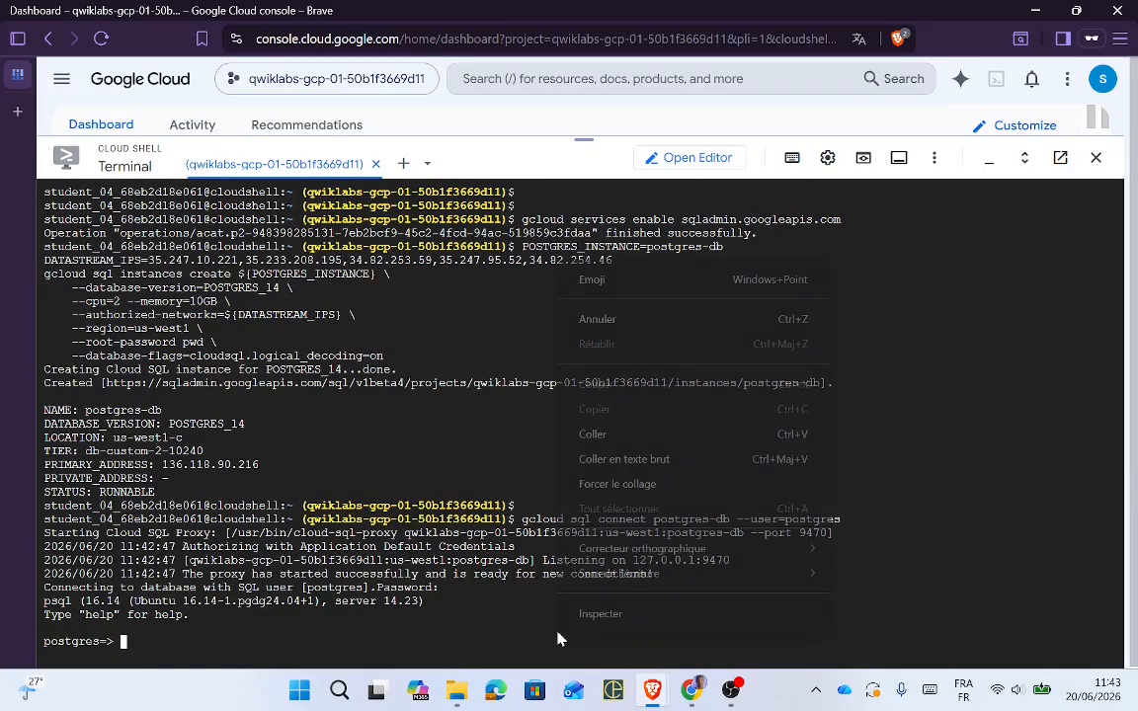
left_click(610, 435)
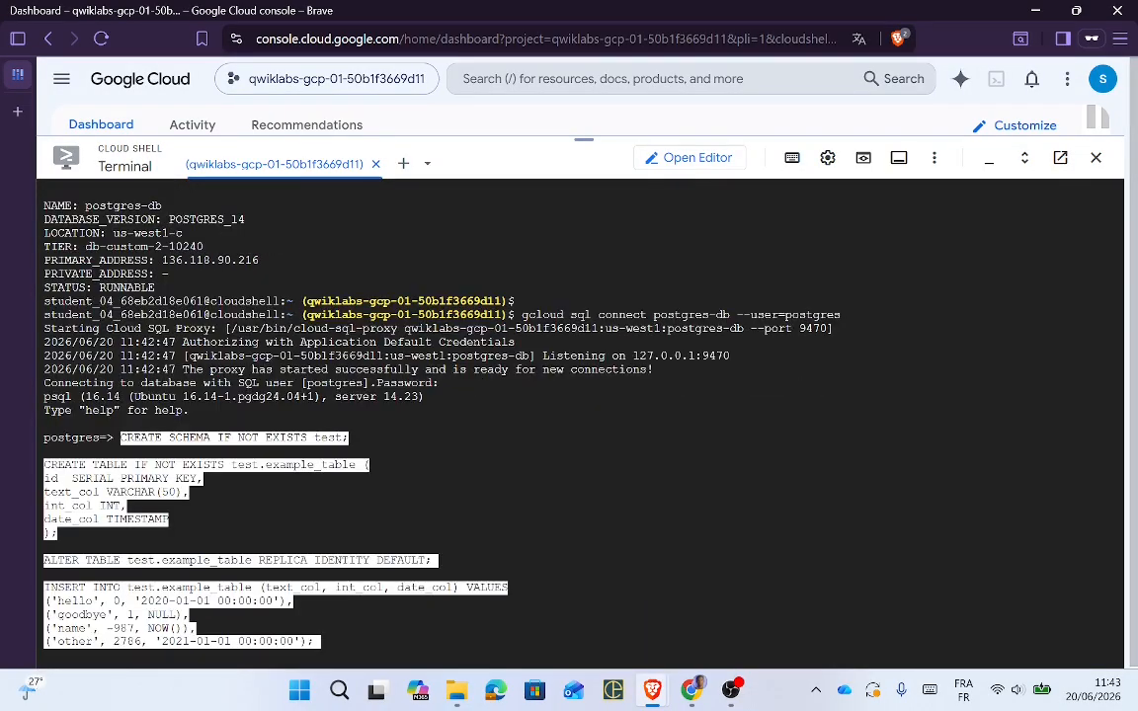
key("Return")
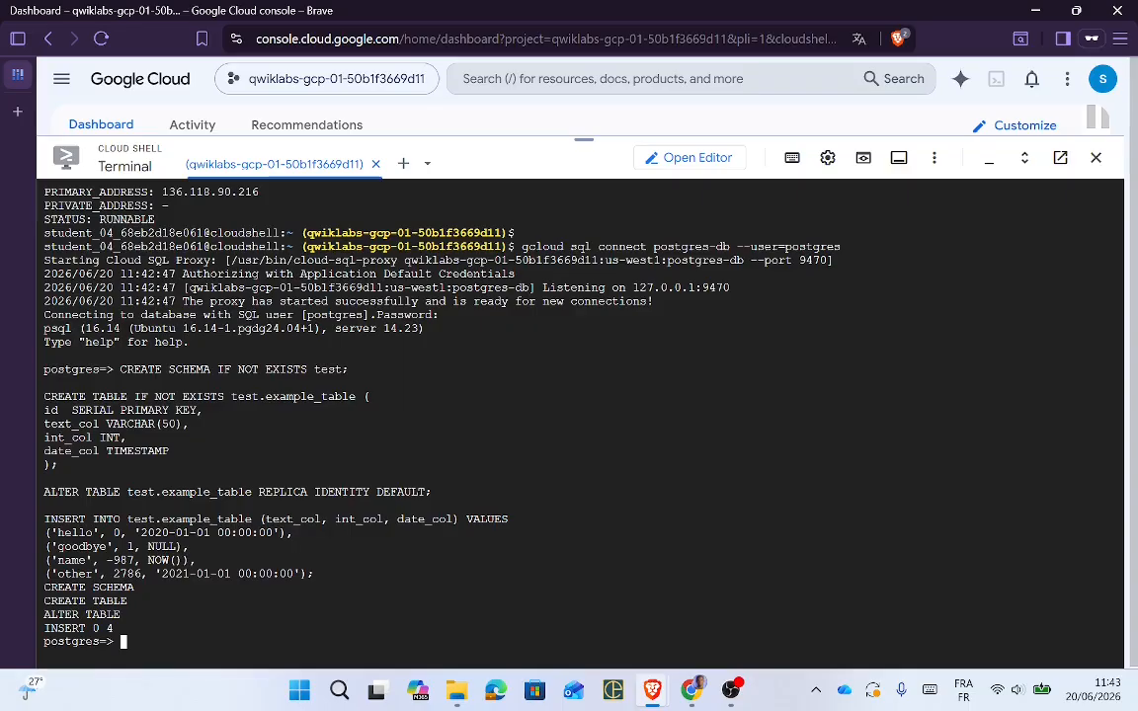
key("alt+Tab")
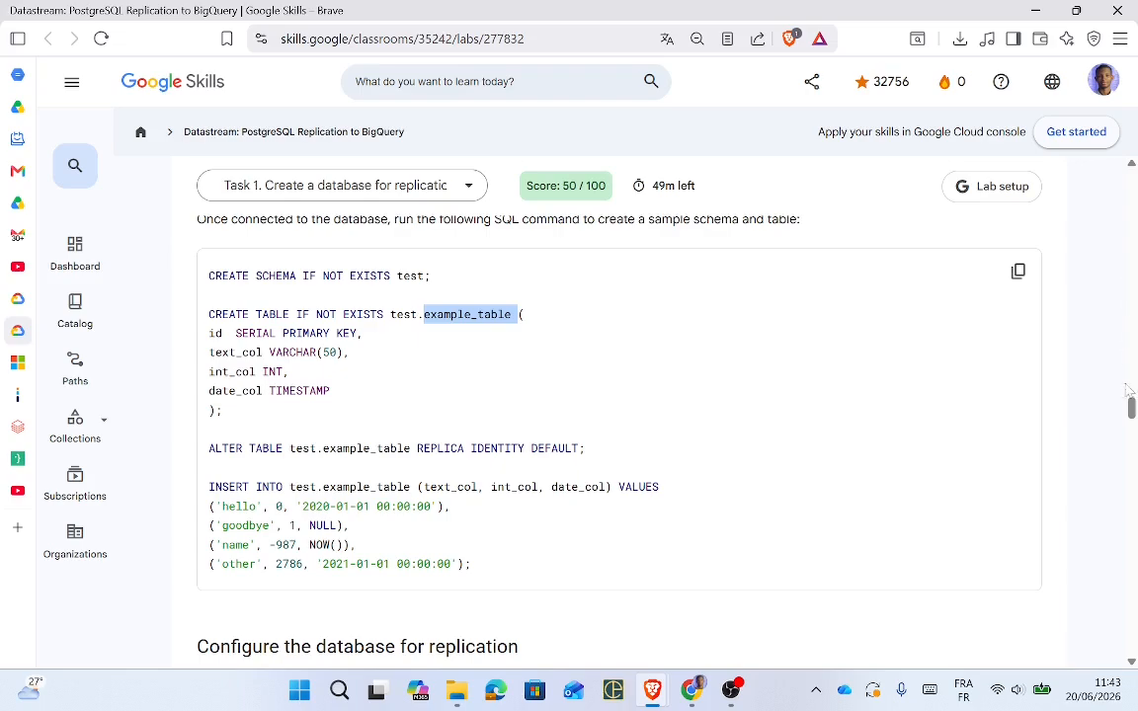
Step: Copy the publication and replication slot SQL from the lab for Cloud Shell
left_click_drag(1132, 409, 1133, 422)
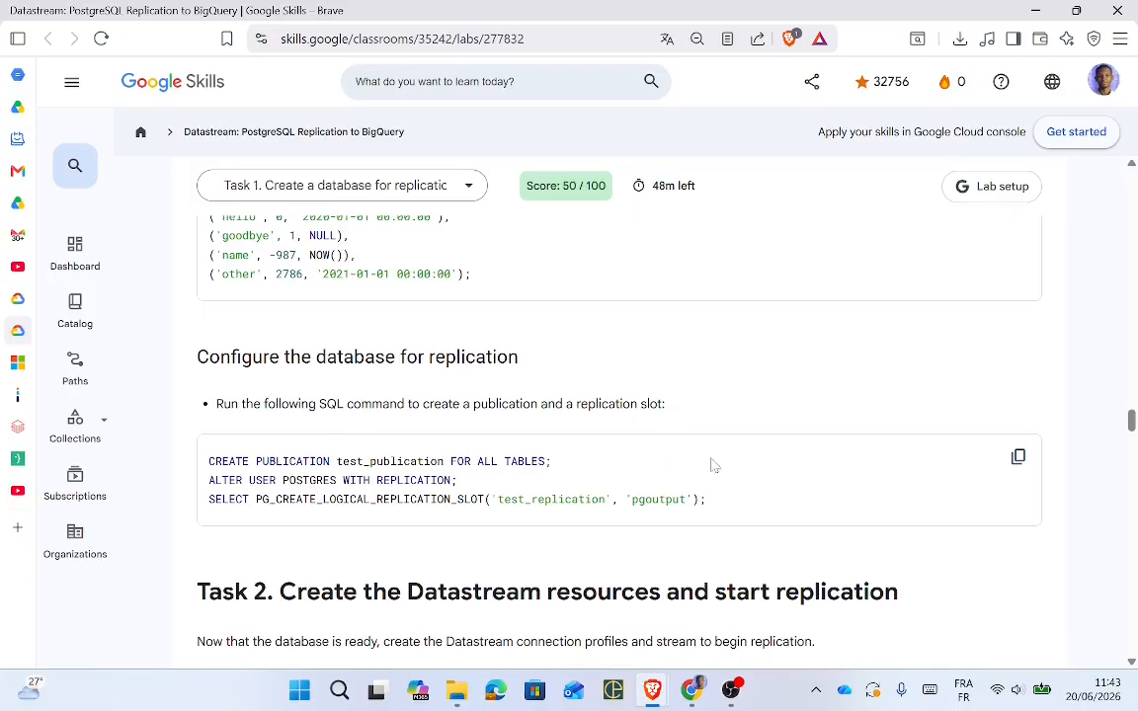
left_click(1019, 457)
key("alt+Tab")
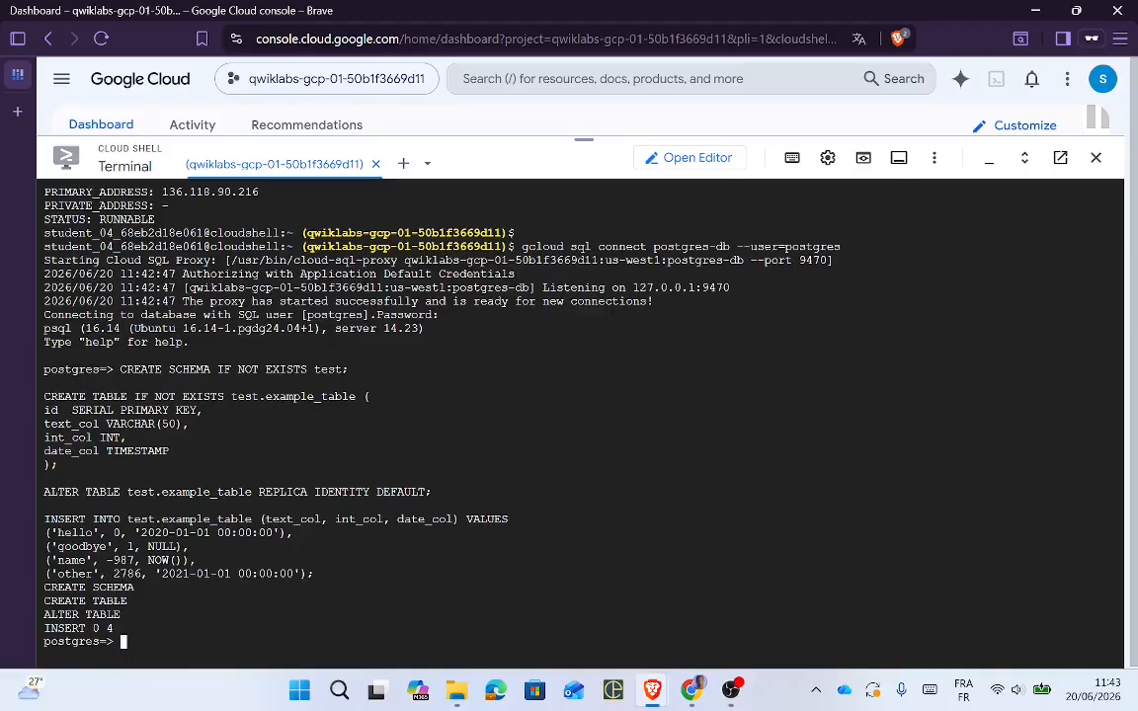
Step: Run the SQL creating test_publication, granting replication to postgres, and creating the test_replication pgoutput slot
right_click(545, 177)
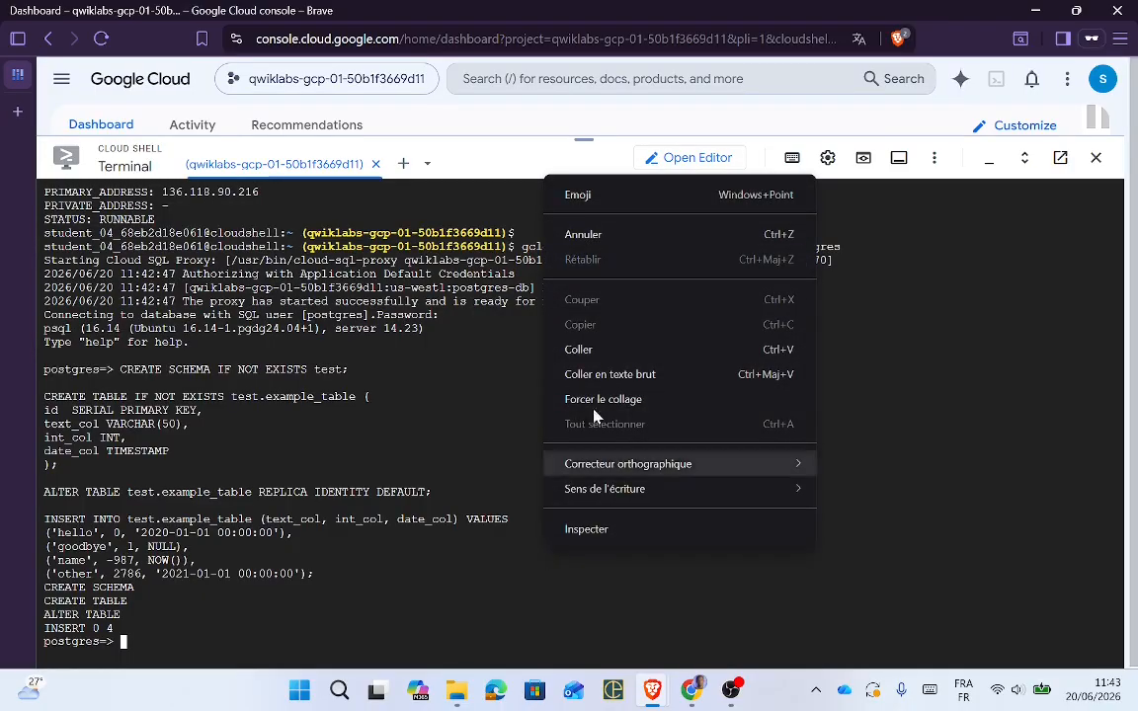
left_click(596, 350)
key("Return")
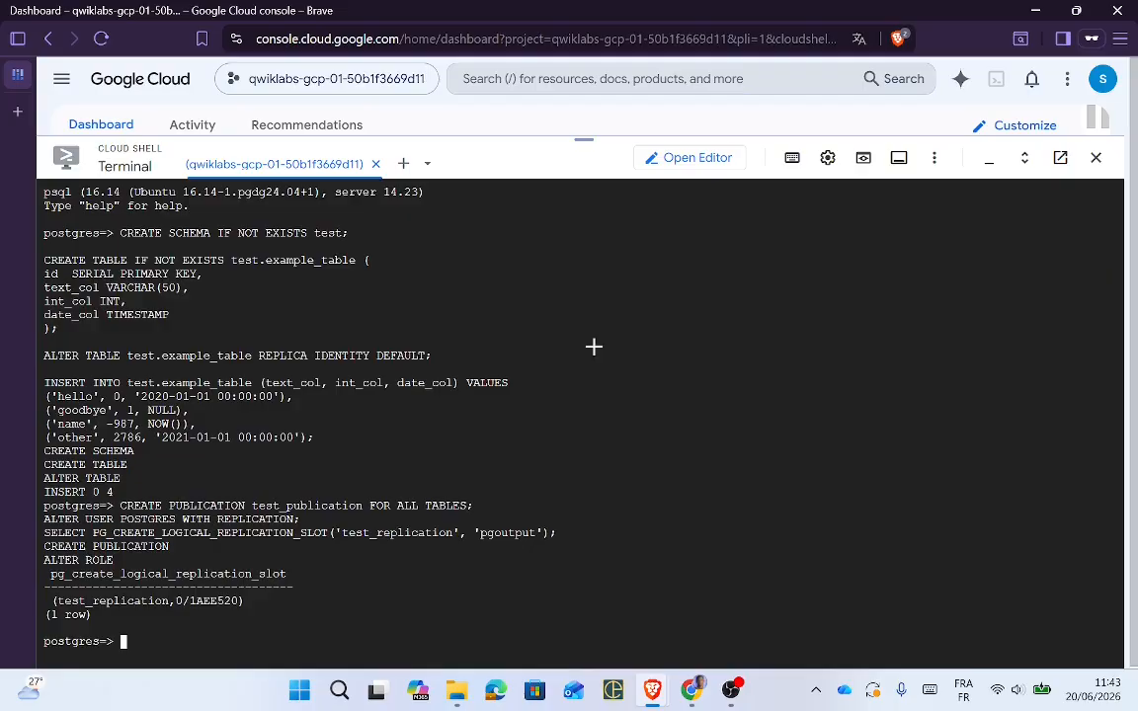
key("alt+Tab")
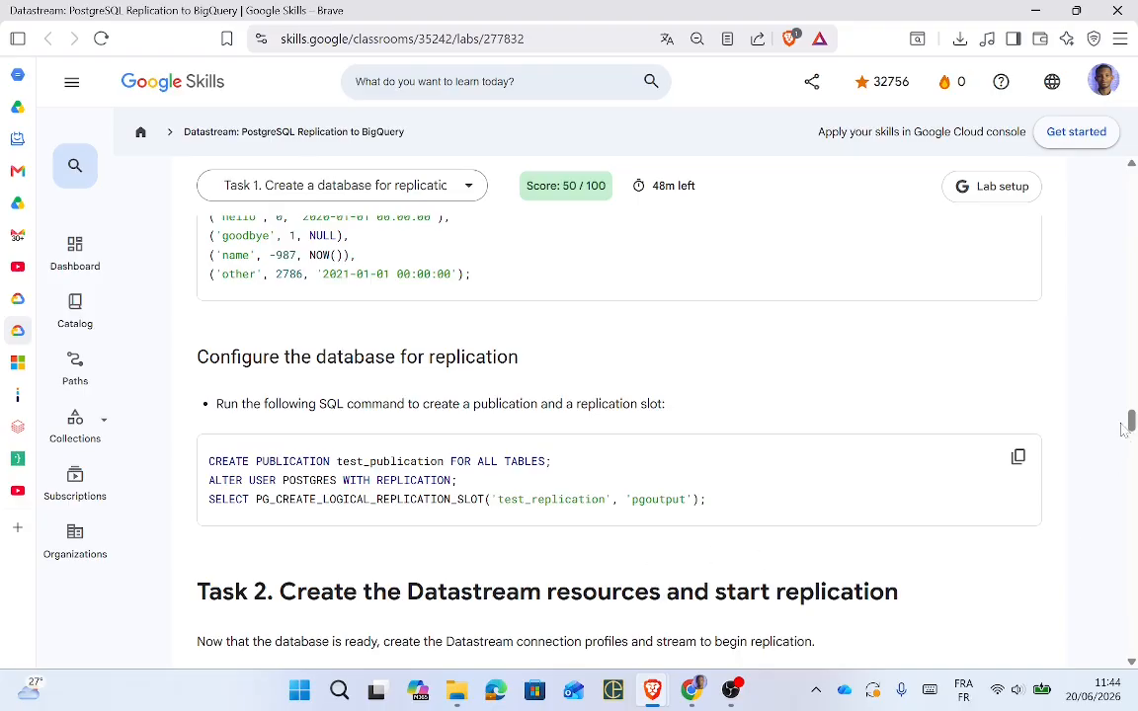
Step: Scroll the lab to Task 2 and shrink Cloud Shell to reveal the console dashboard
left_click_drag(1133, 423, 1132, 435)
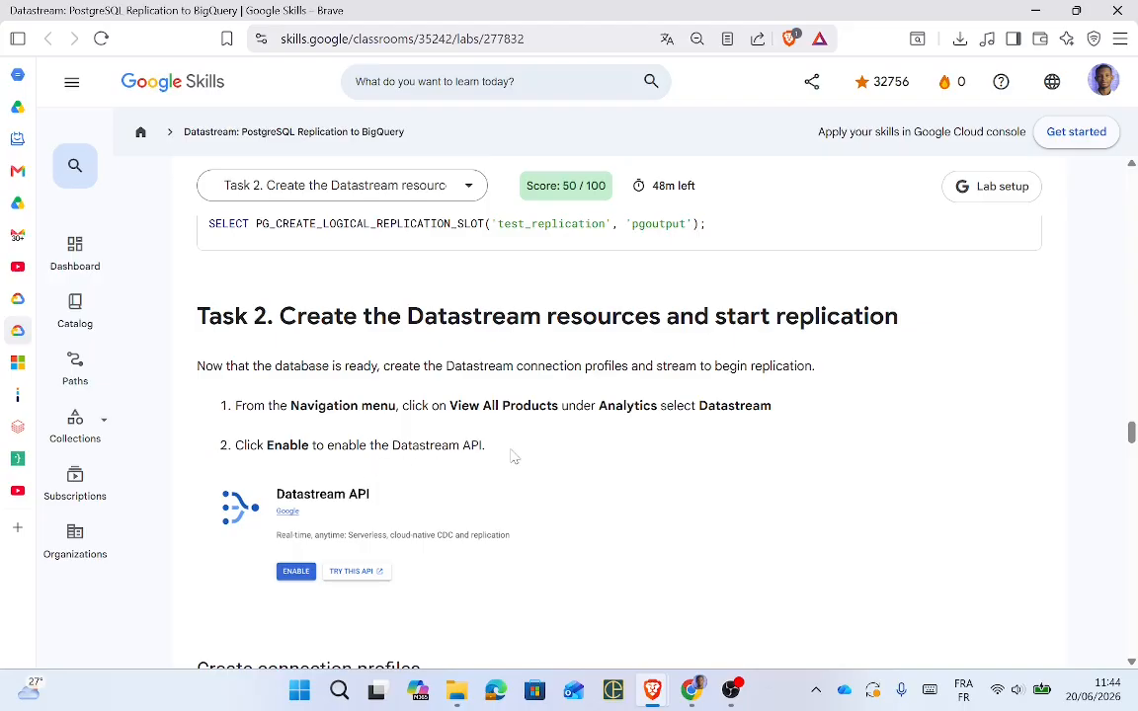
key("alt+Tab")
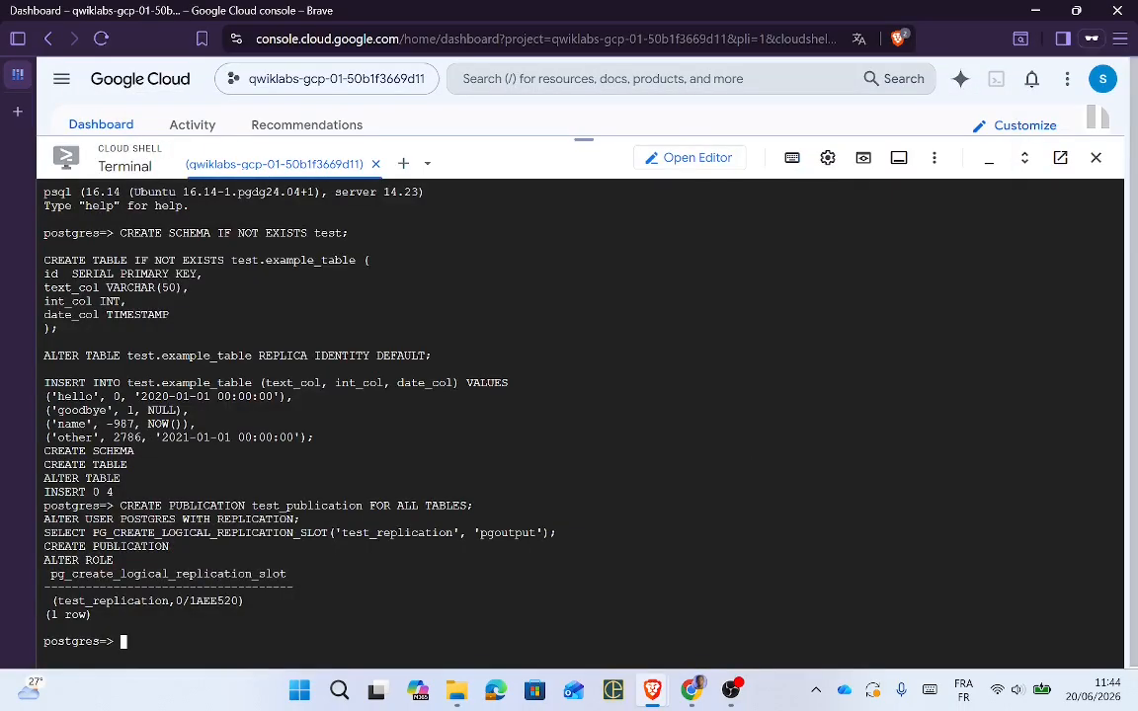
left_click_drag(587, 138, 580, 568)
Step: Browse the console Navigation menu and choose All products under Solutions
left_click(63, 81)
mouse_move(155, 206)
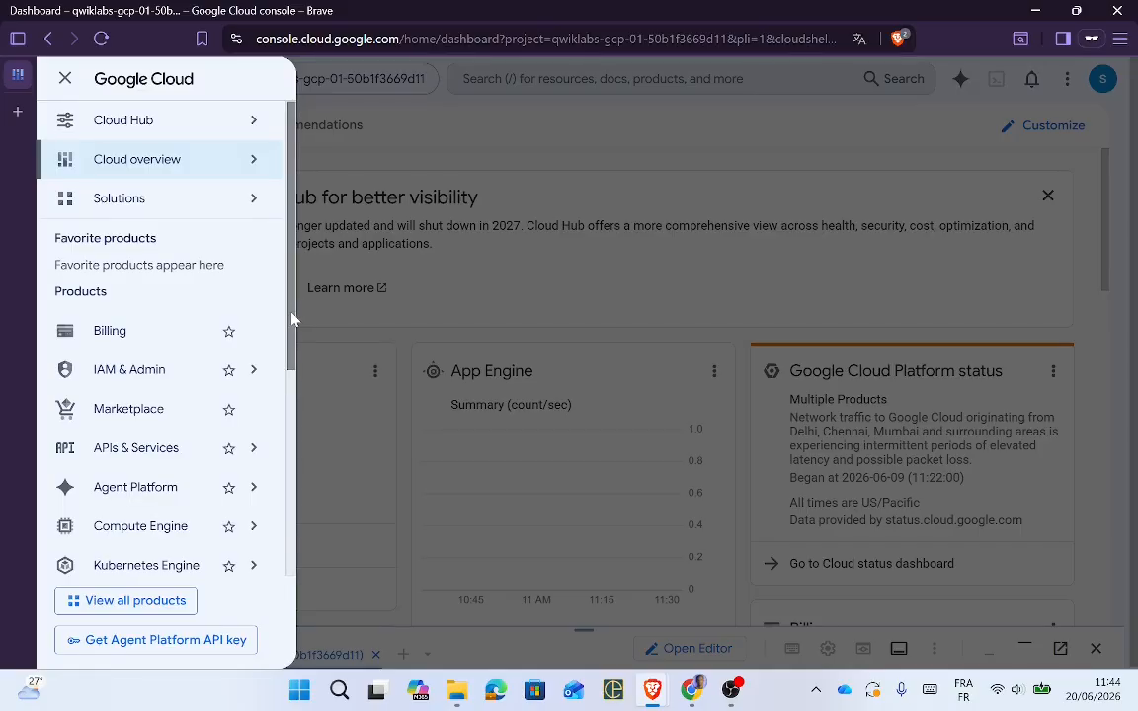
left_click_drag(293, 319, 303, 555)
scroll(275, 277, "up", 4)
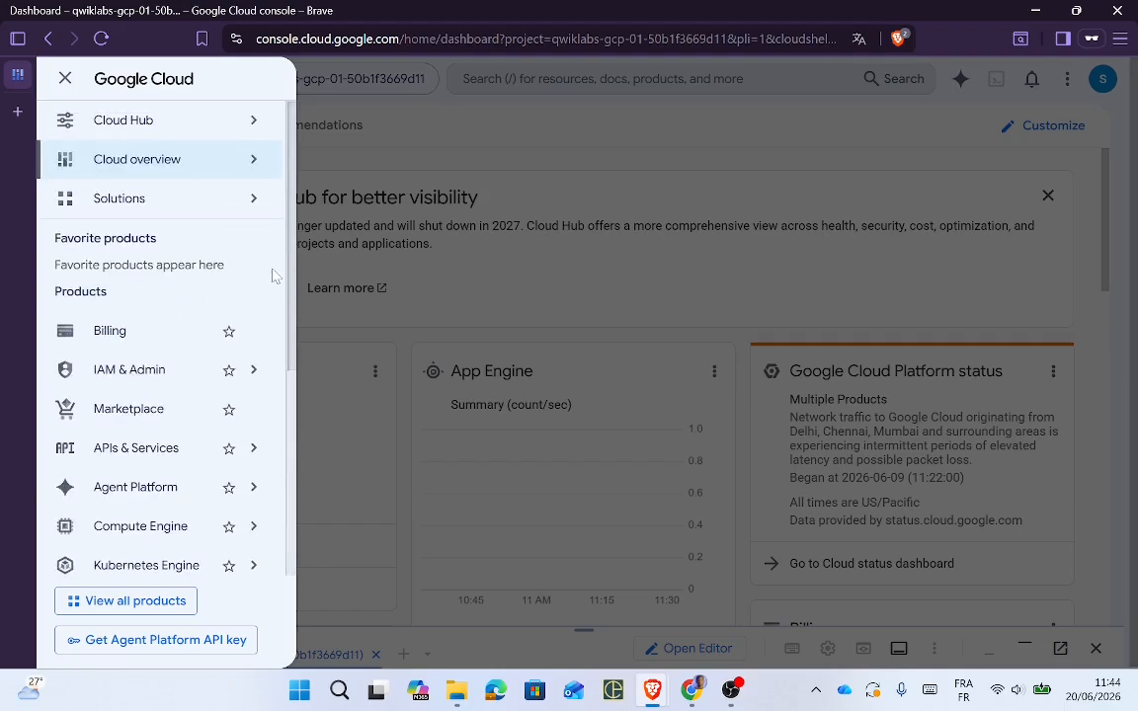
mouse_move(191, 127)
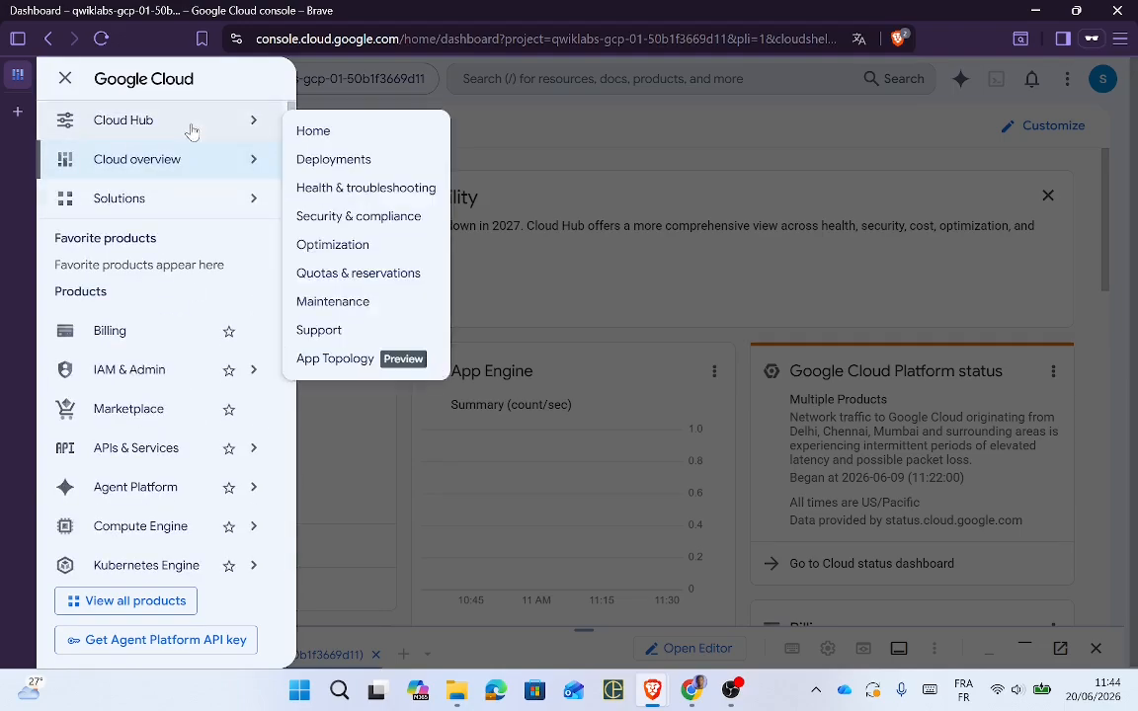
mouse_move(277, 205)
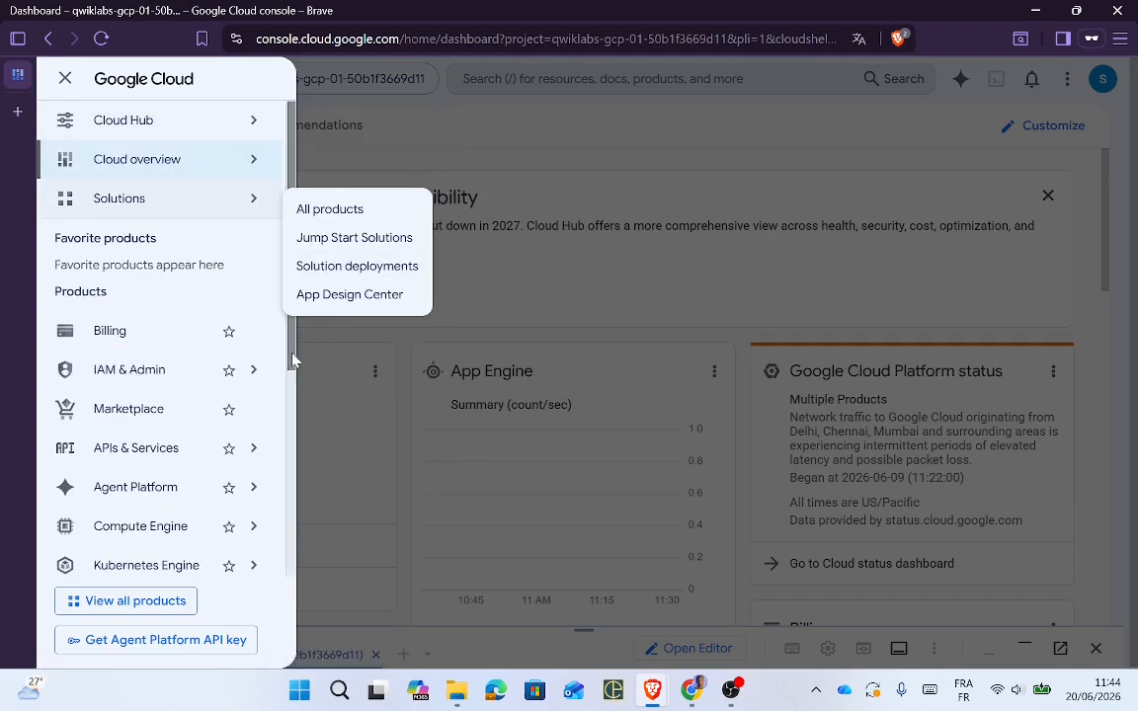
left_click_drag(292, 355, 288, 368)
mouse_move(213, 336)
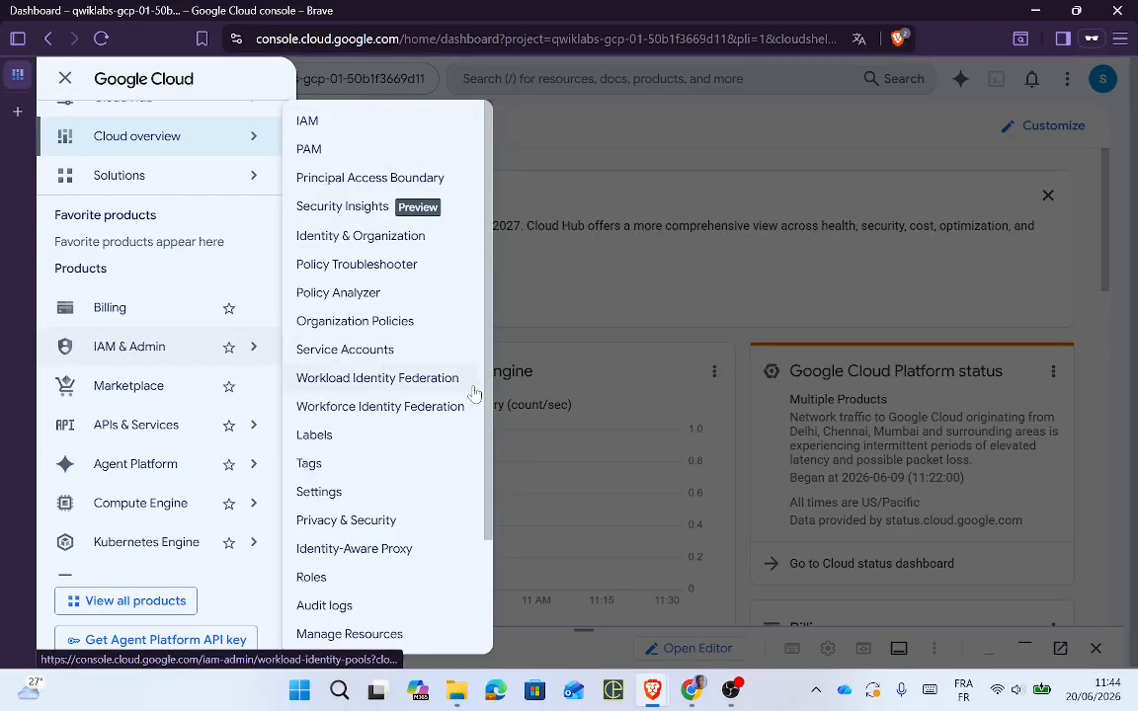
left_click_drag(484, 425, 462, 56)
left_click(674, 160)
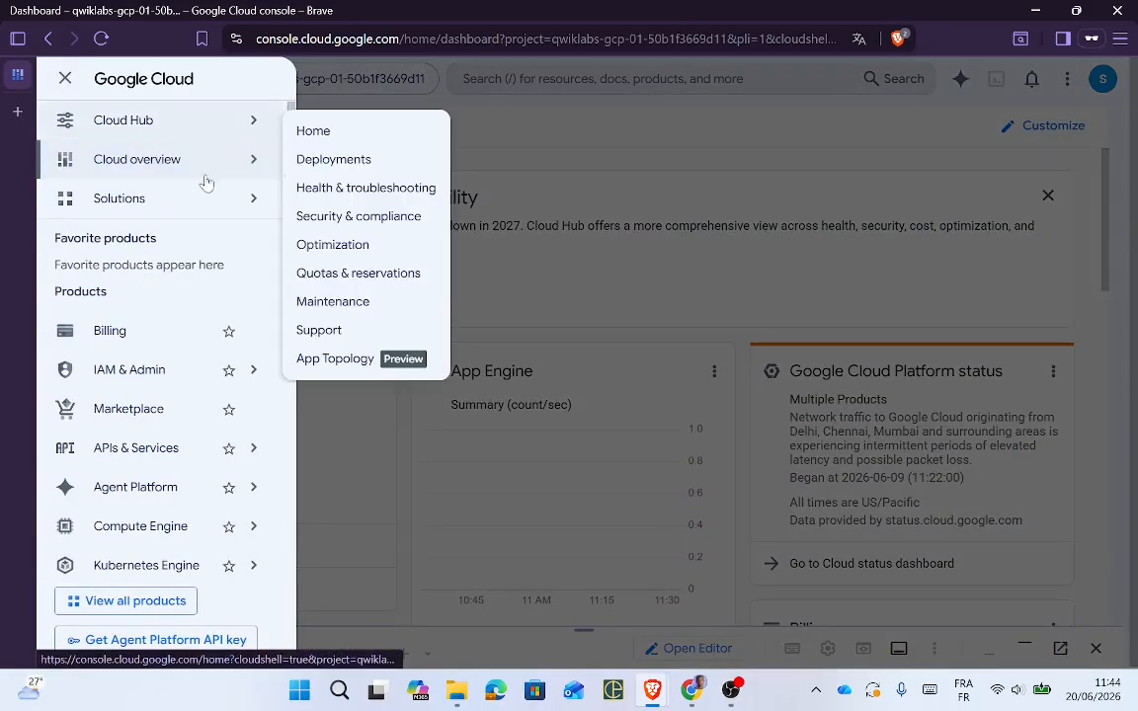
mouse_move(258, 205)
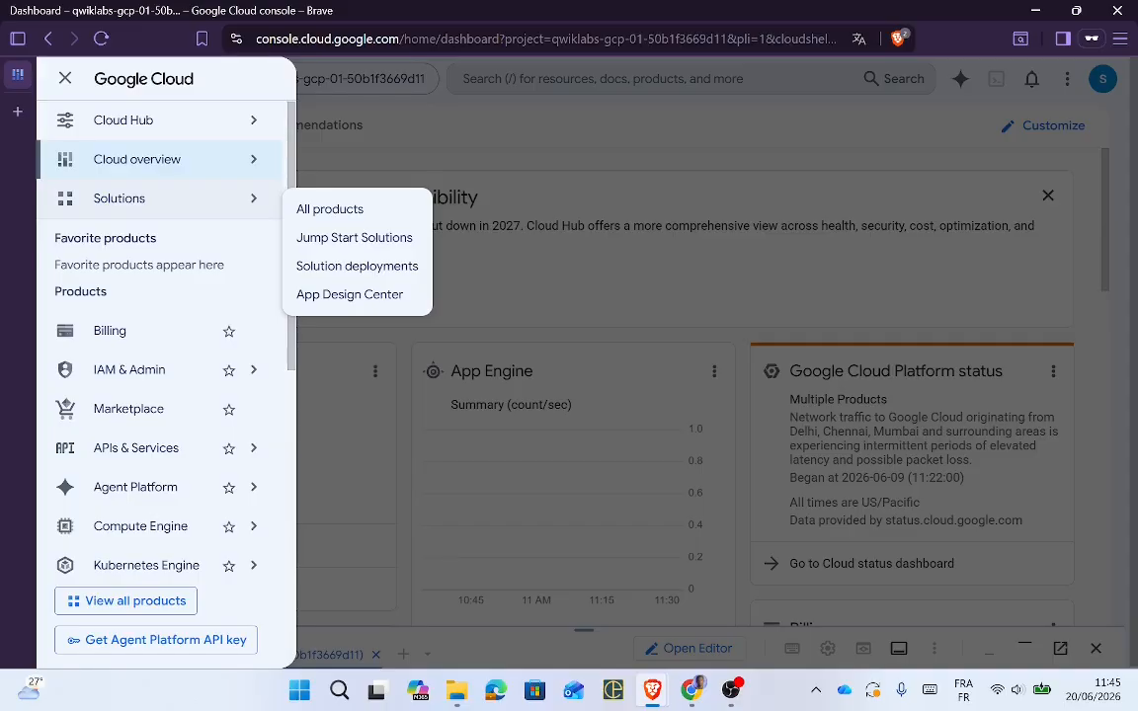
left_click(325, 209)
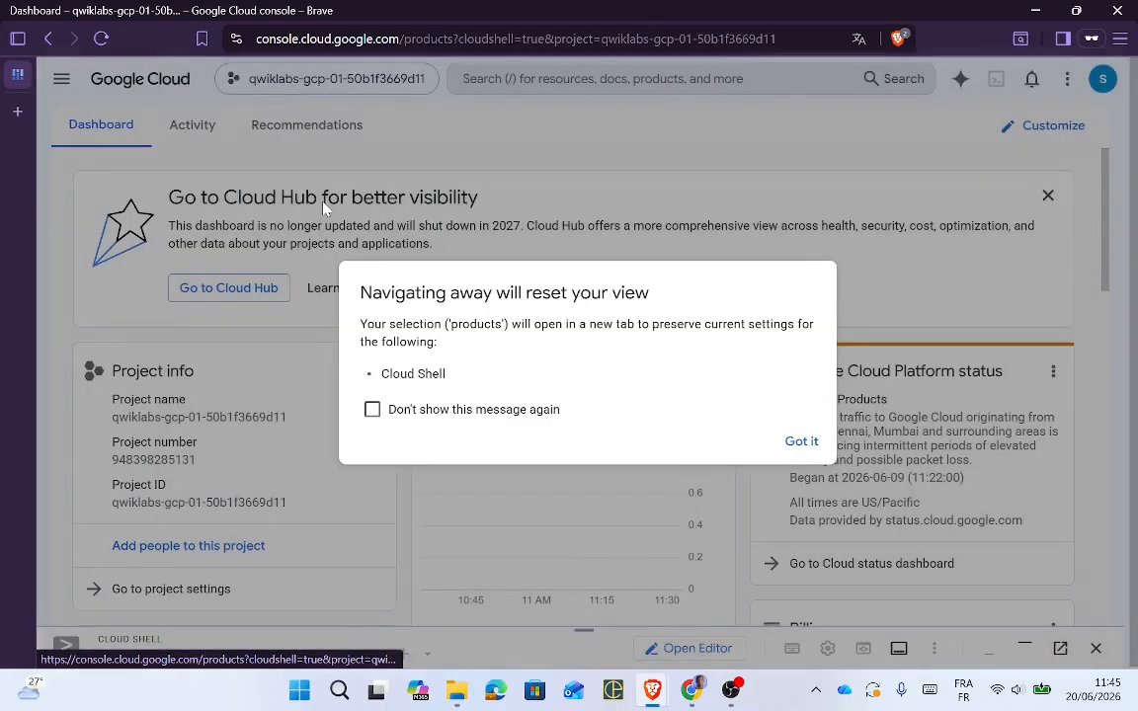
Step: Accept the new-tab notice for All products and start a console search
left_click(802, 449)
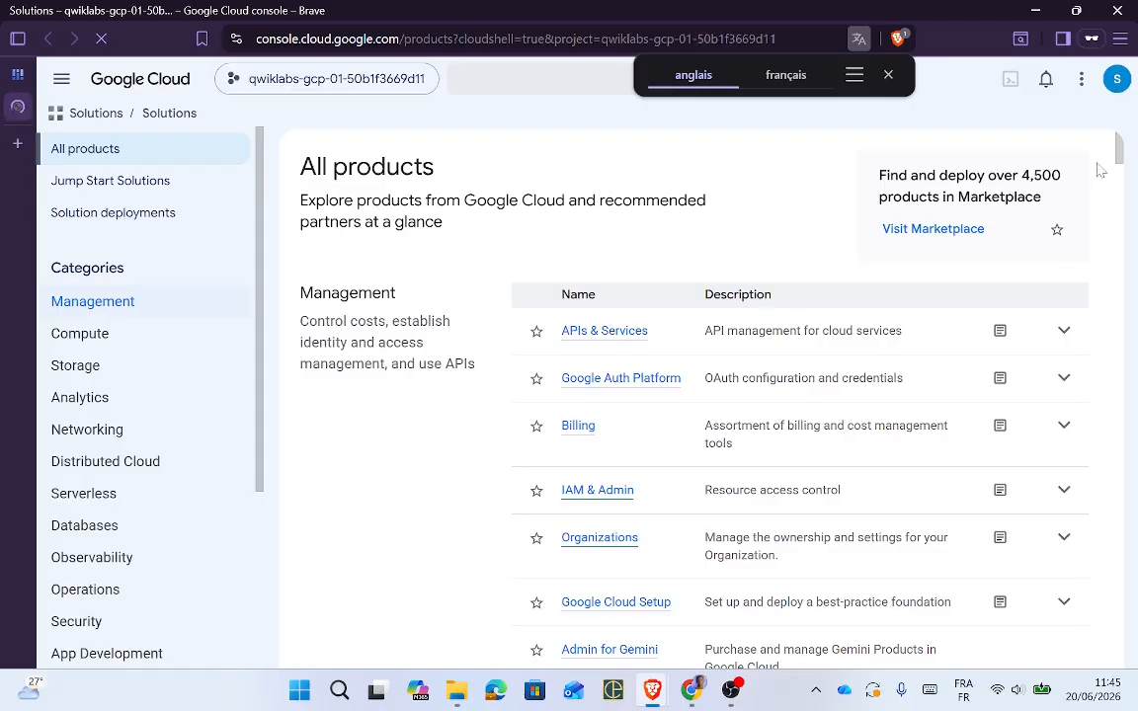
left_click_drag(1116, 156, 1115, 127)
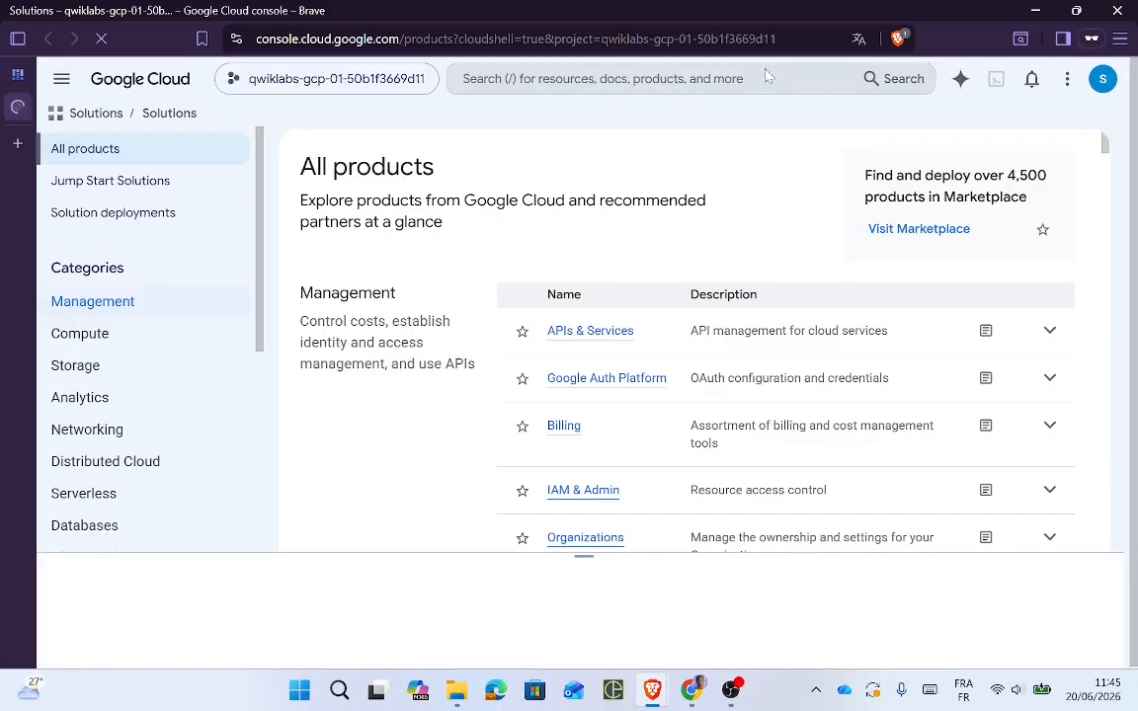
left_click(652, 79)
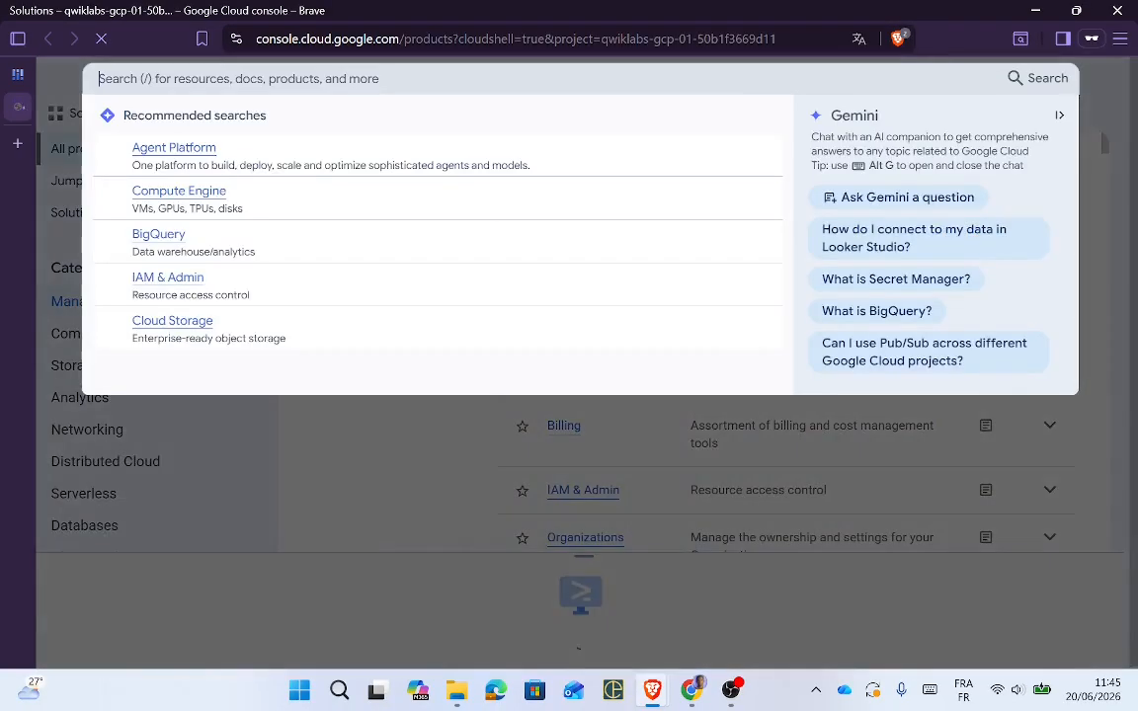
type("A")
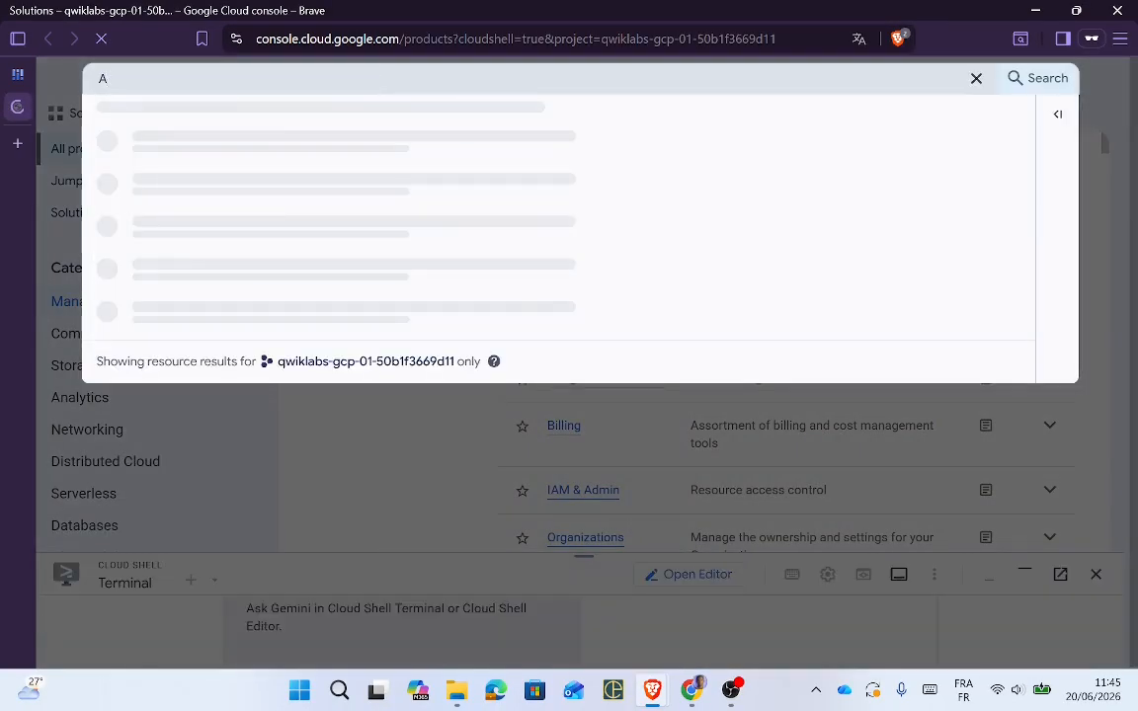
type("pp logging")
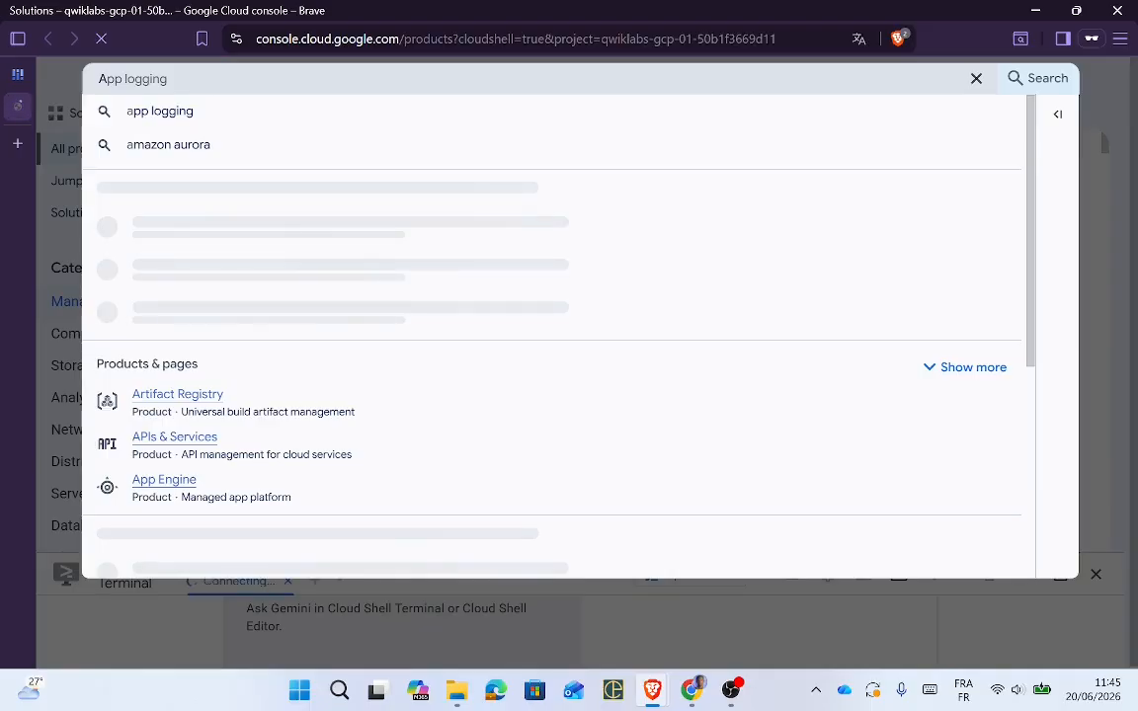
Step: Search the console for 'Datastream', copied from the lab, and open the Datastream API Marketplace page
key("alt+Tab")
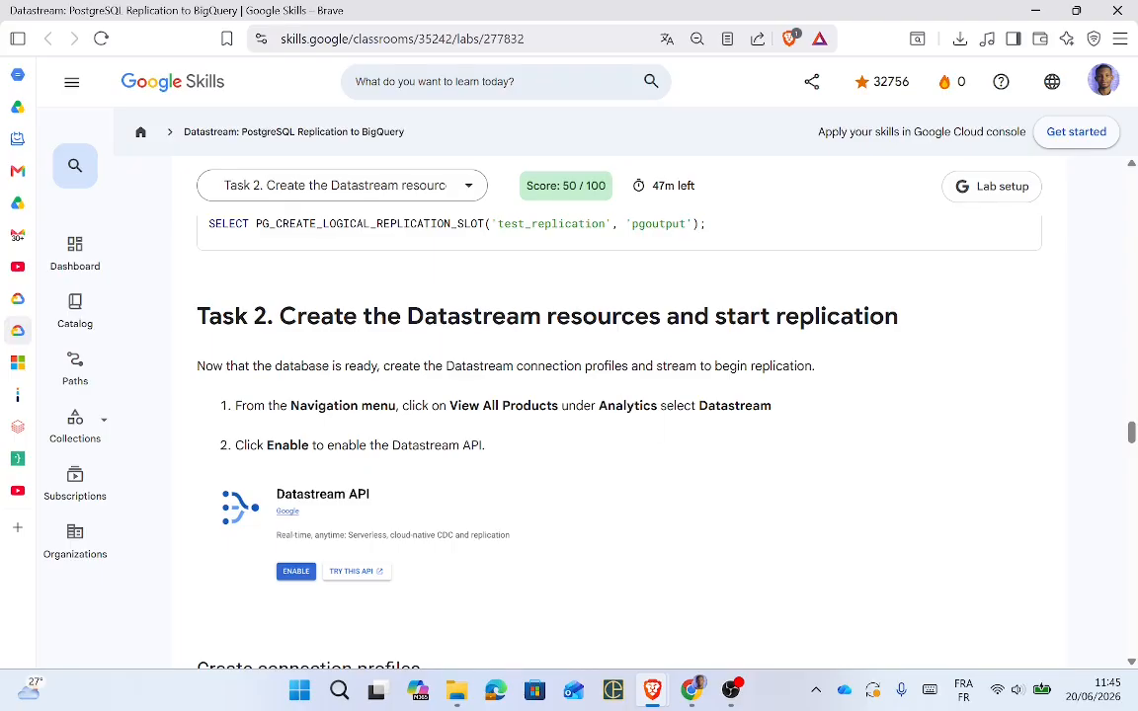
double_click(735, 405)
key("ctrl+c")
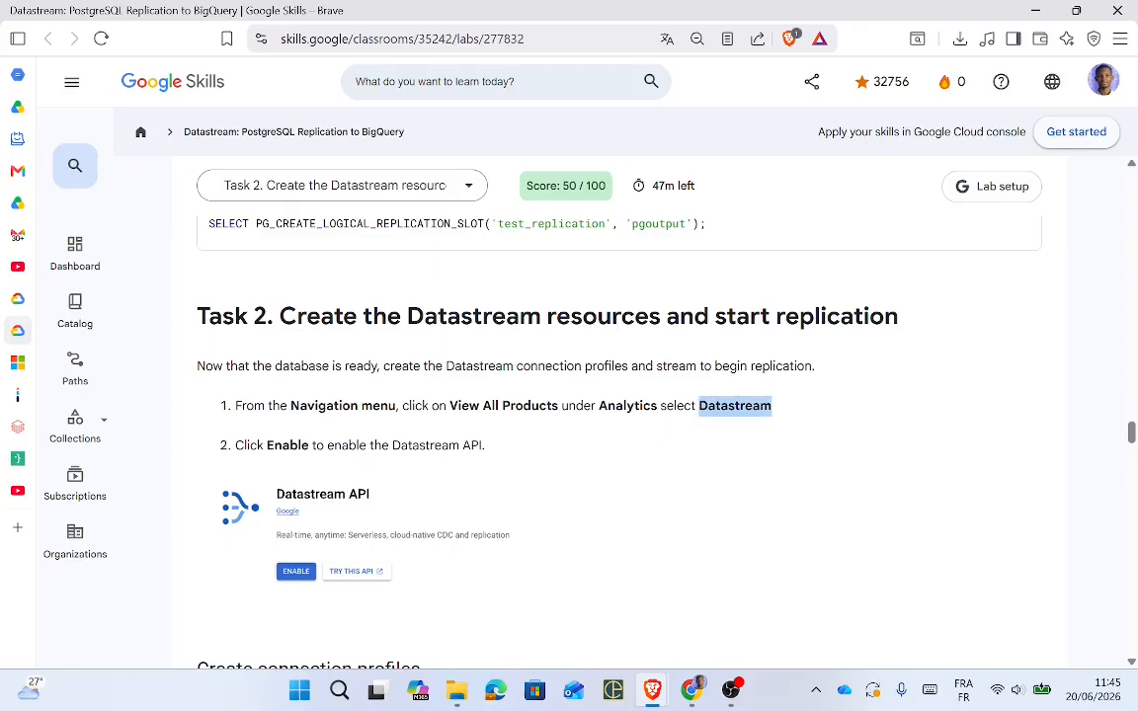
key("alt+Tab")
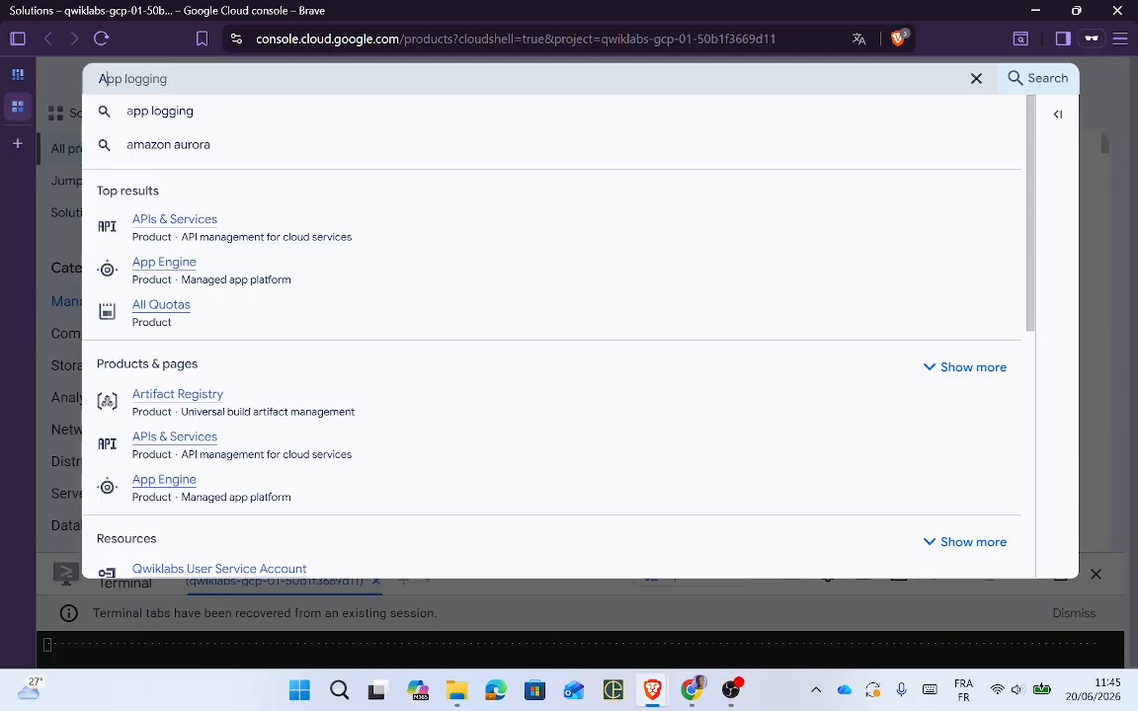
key("ctrl+v")
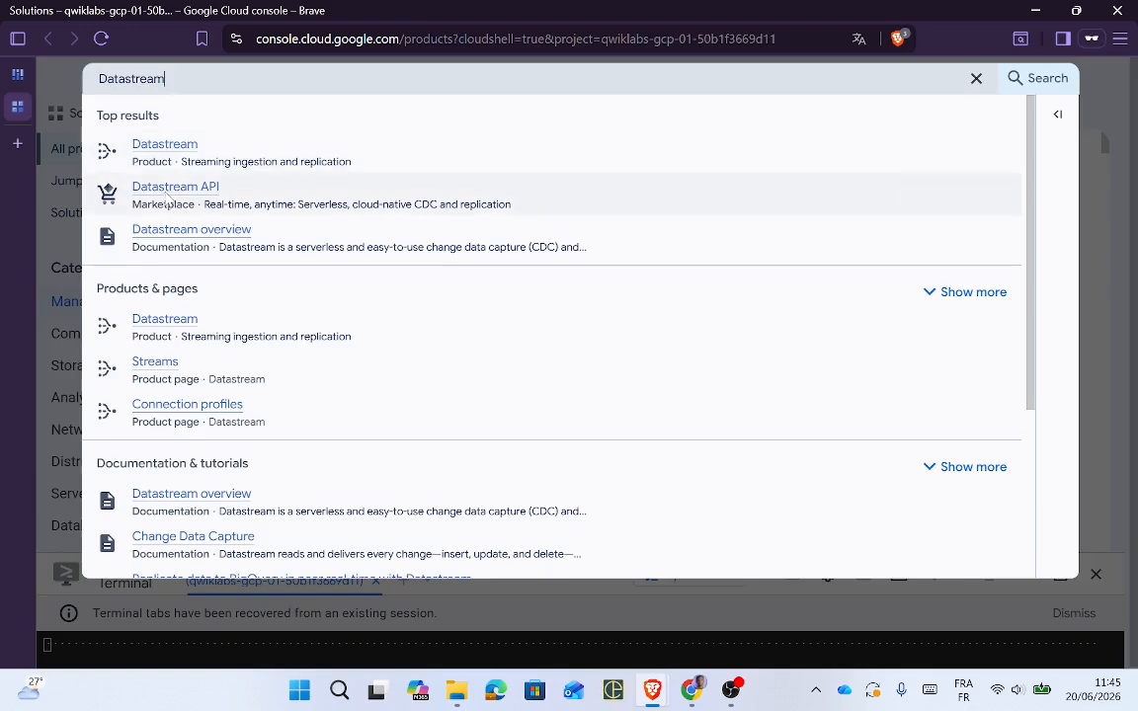
left_click(164, 198)
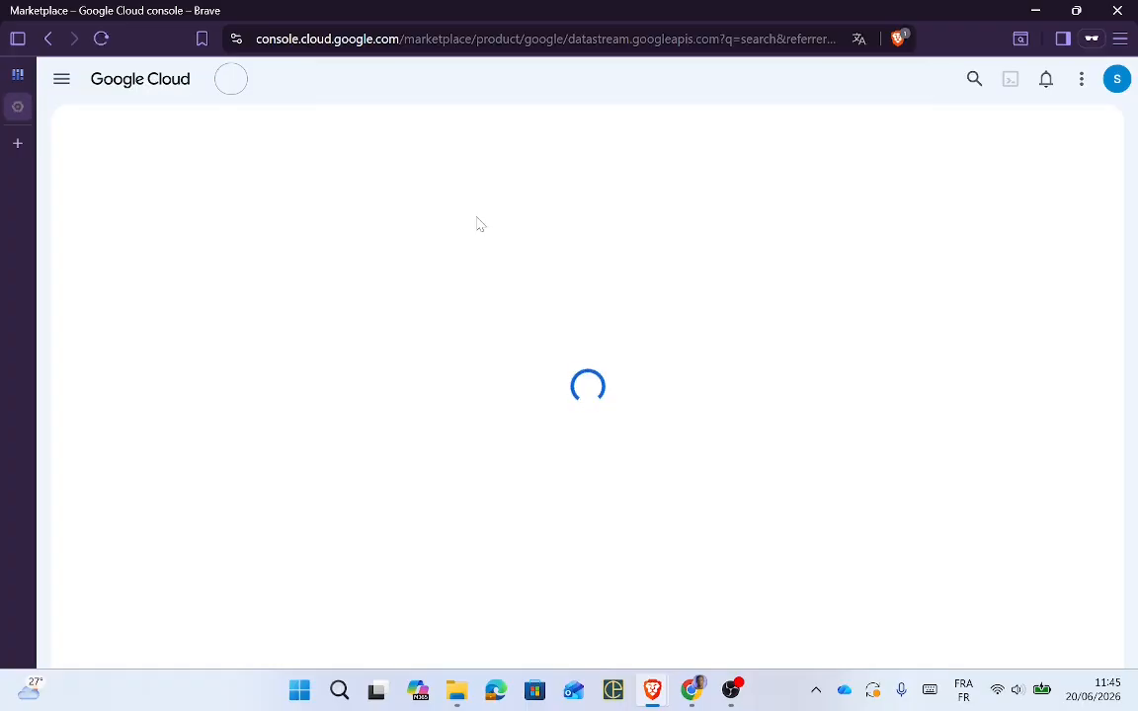
Step: Enable the Datastream API from its product page
key("alt+Tab")
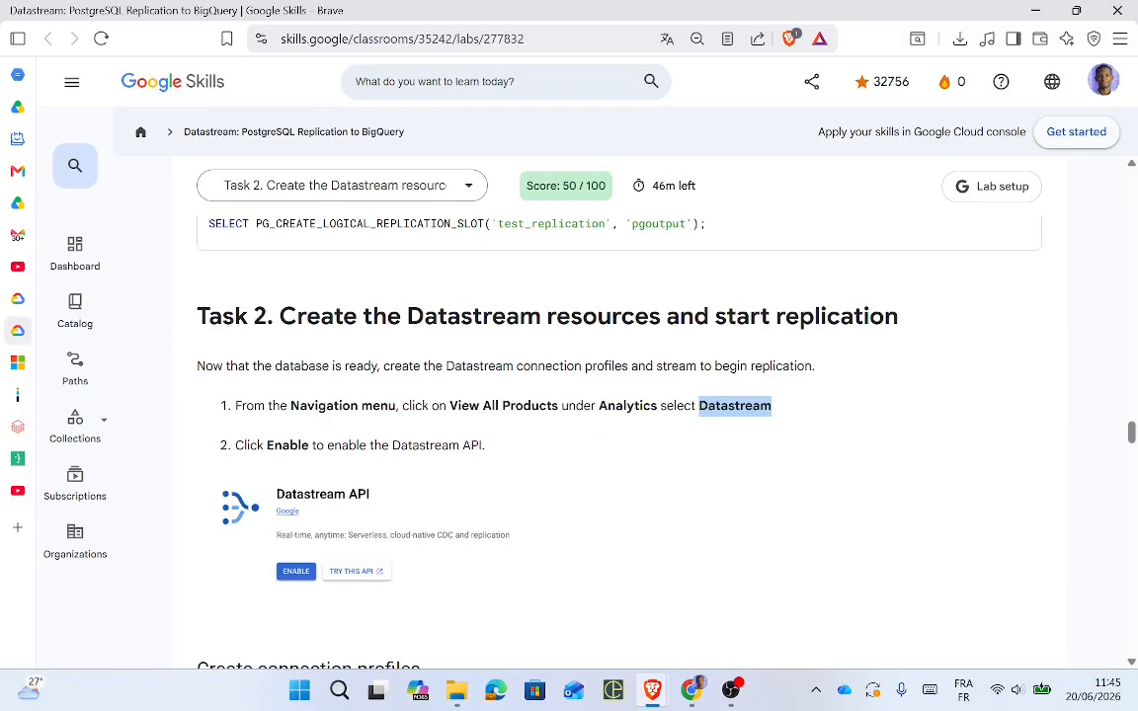
key("alt+Tab")
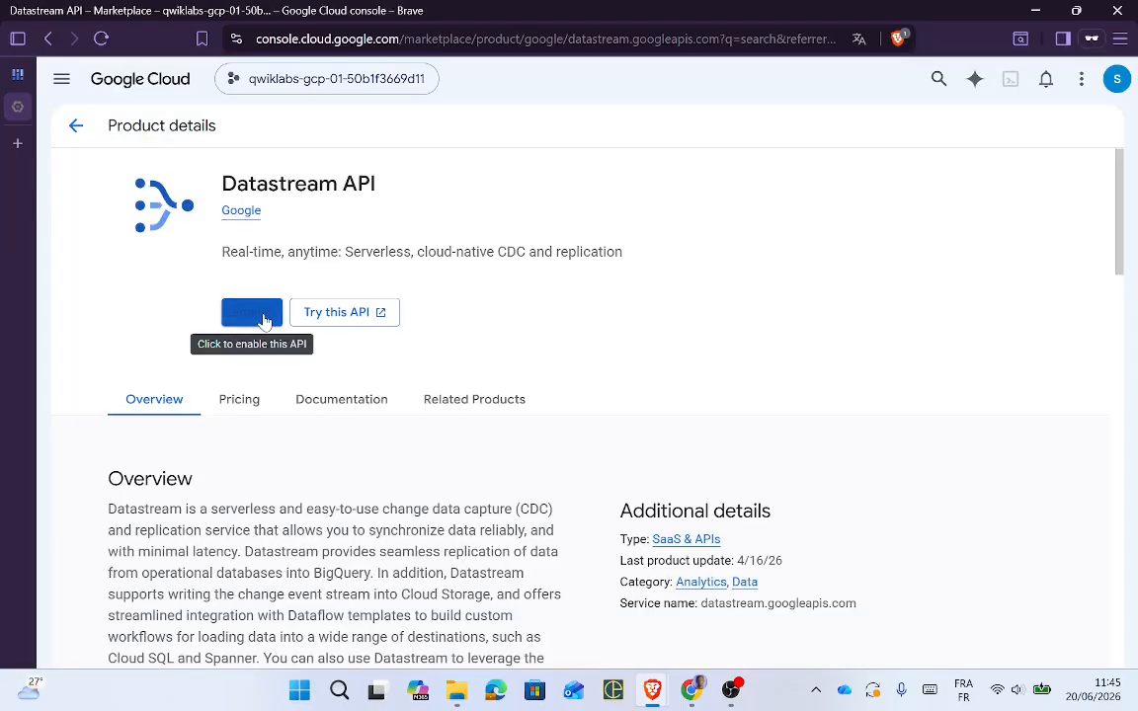
key("alt+Tab")
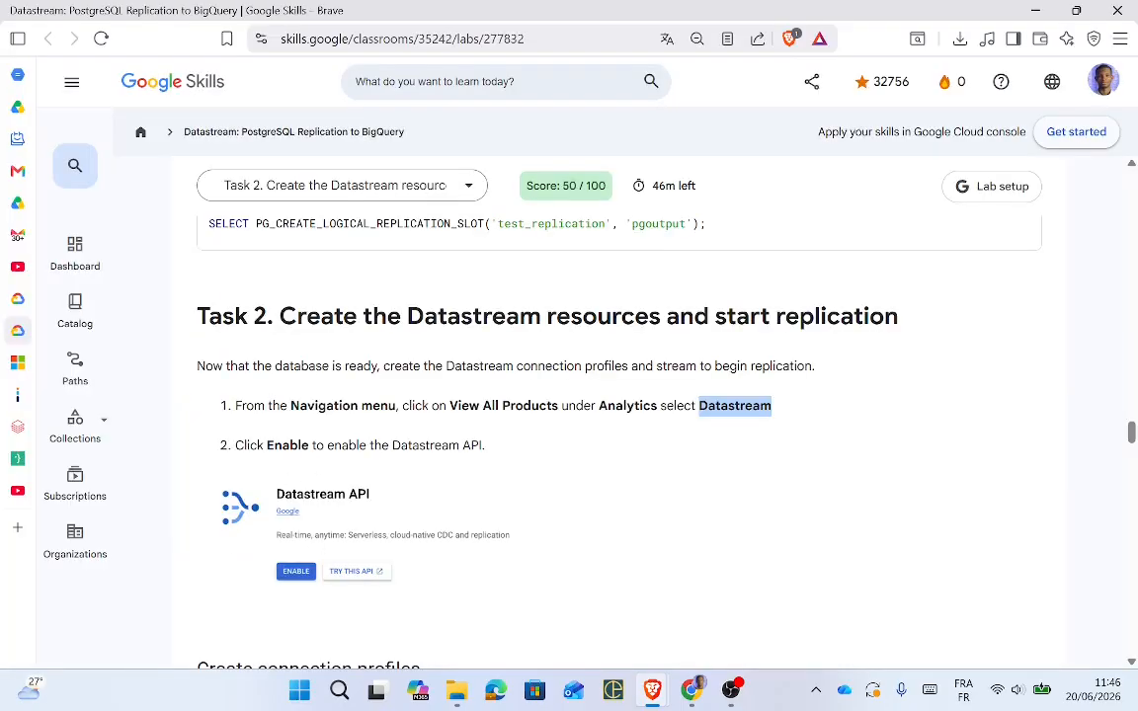
key("alt+Tab")
left_click(252, 314)
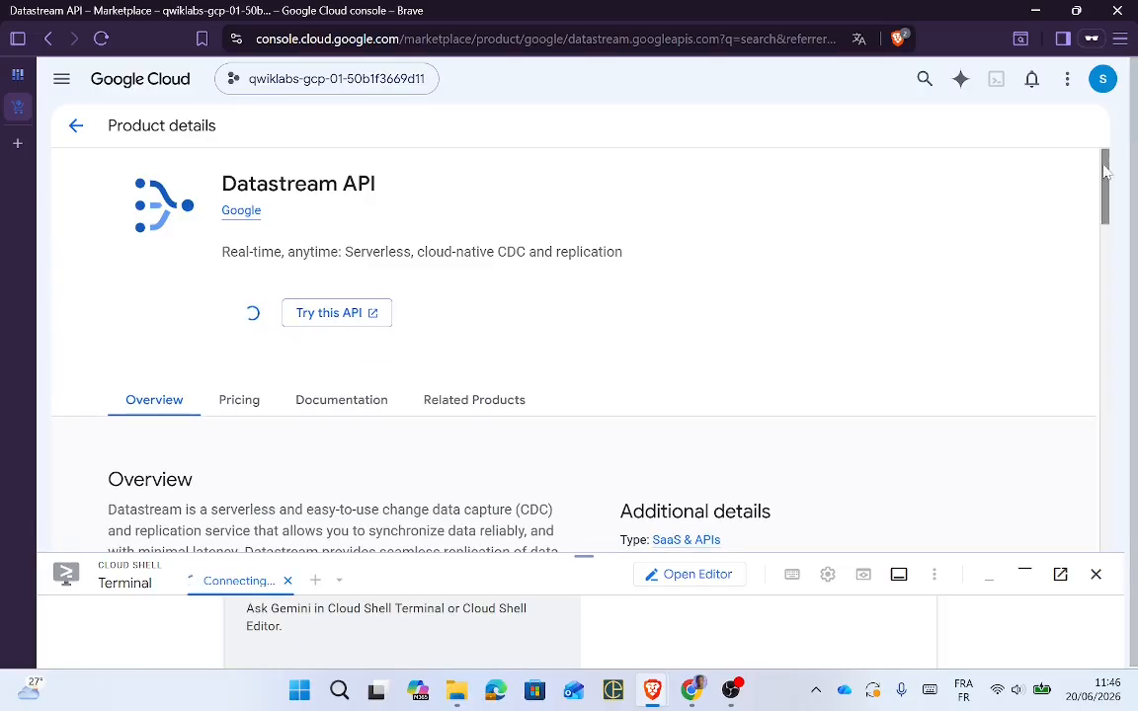
mouse_move(1105, 173)
left_mouse_down()
mouse_move(1112, 203)
mouse_move(1115, 180)
left_mouse_up()
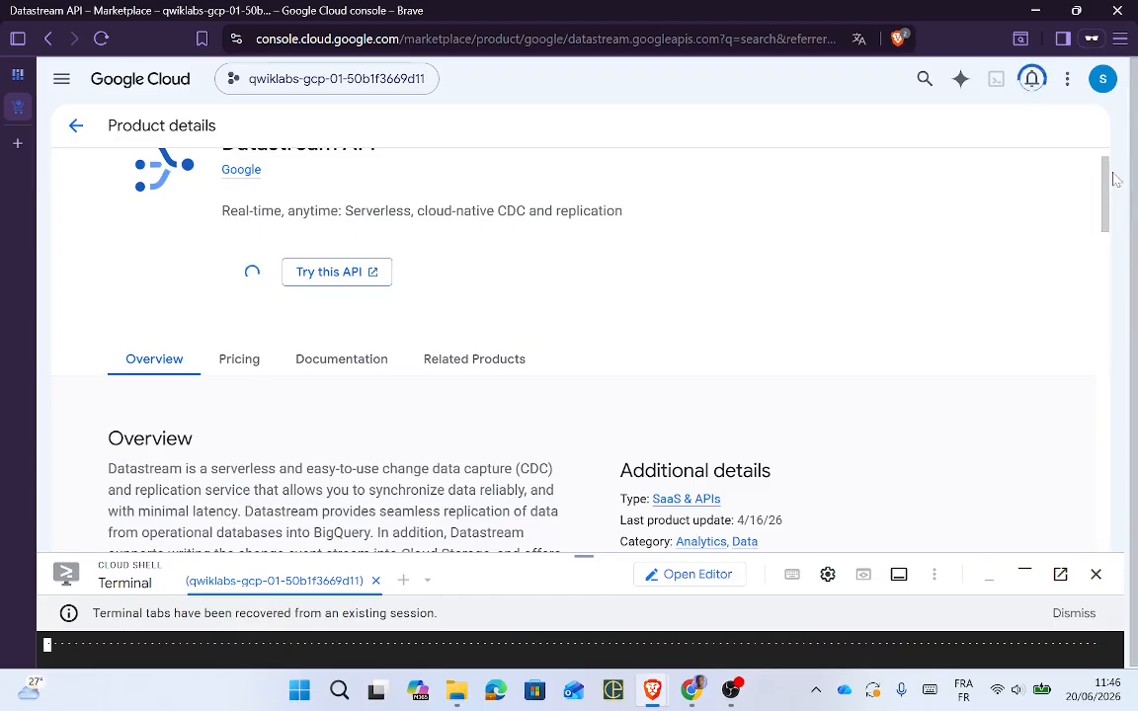
Step: Find and select 'Connection Profiles' in the lab instructions
key("alt+Tab")
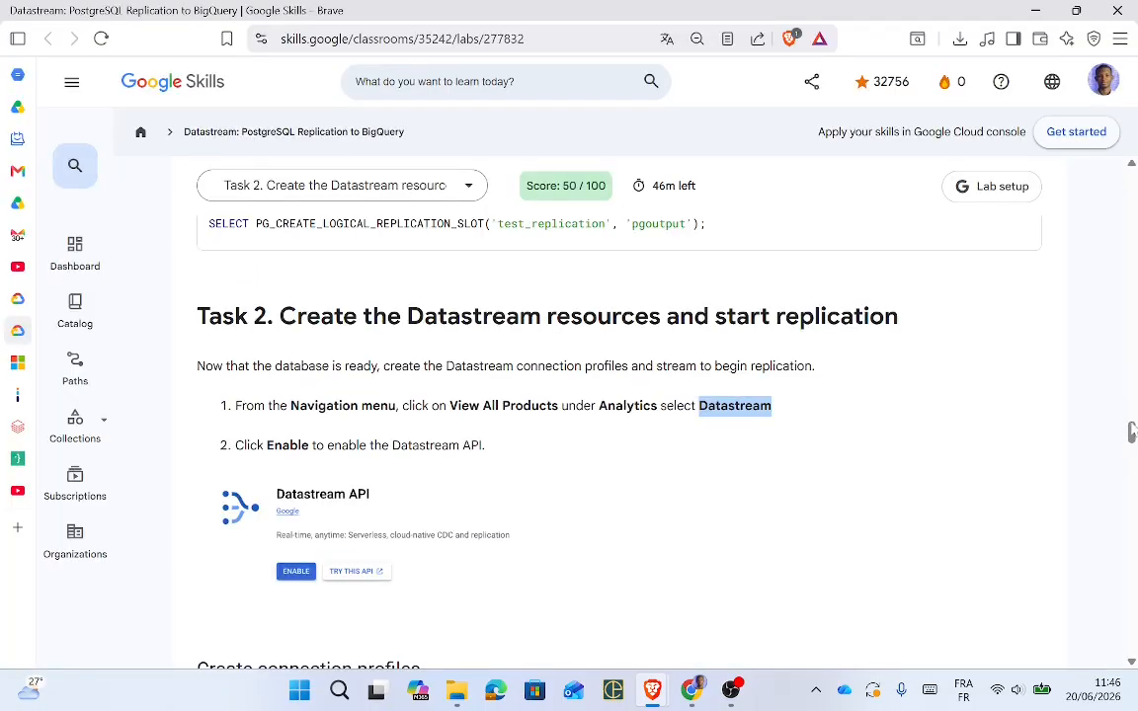
left_click_drag(1132, 432, 1133, 441)
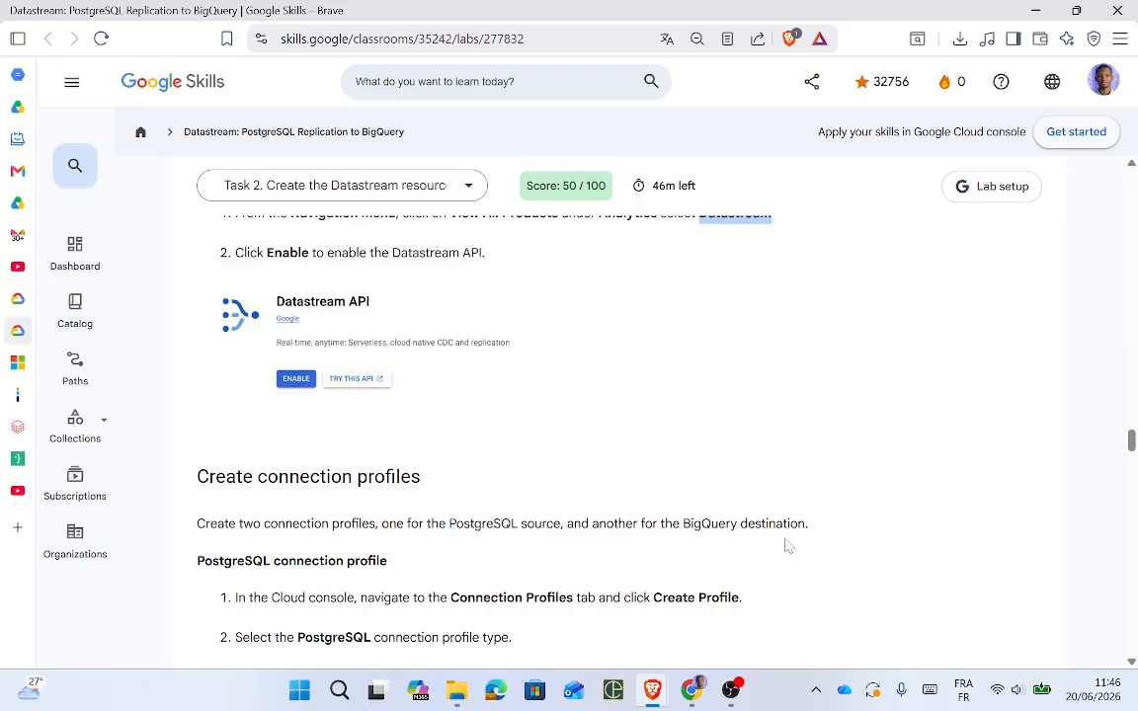
key("alt+Tab")
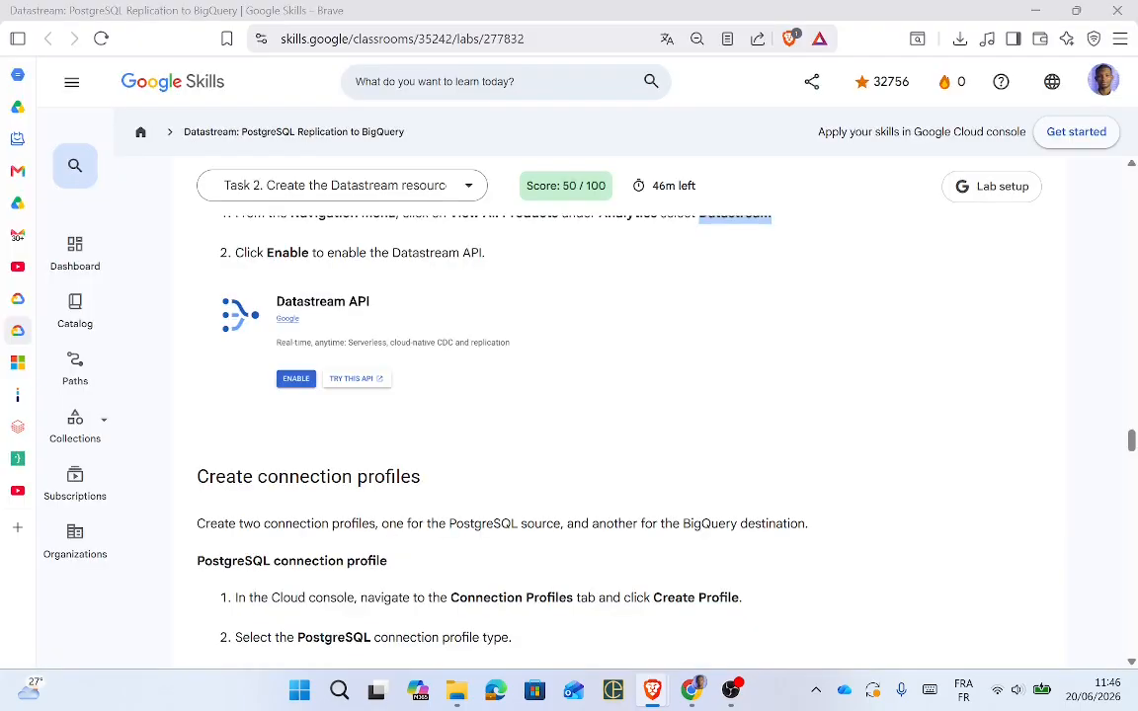
key("alt+Tab")
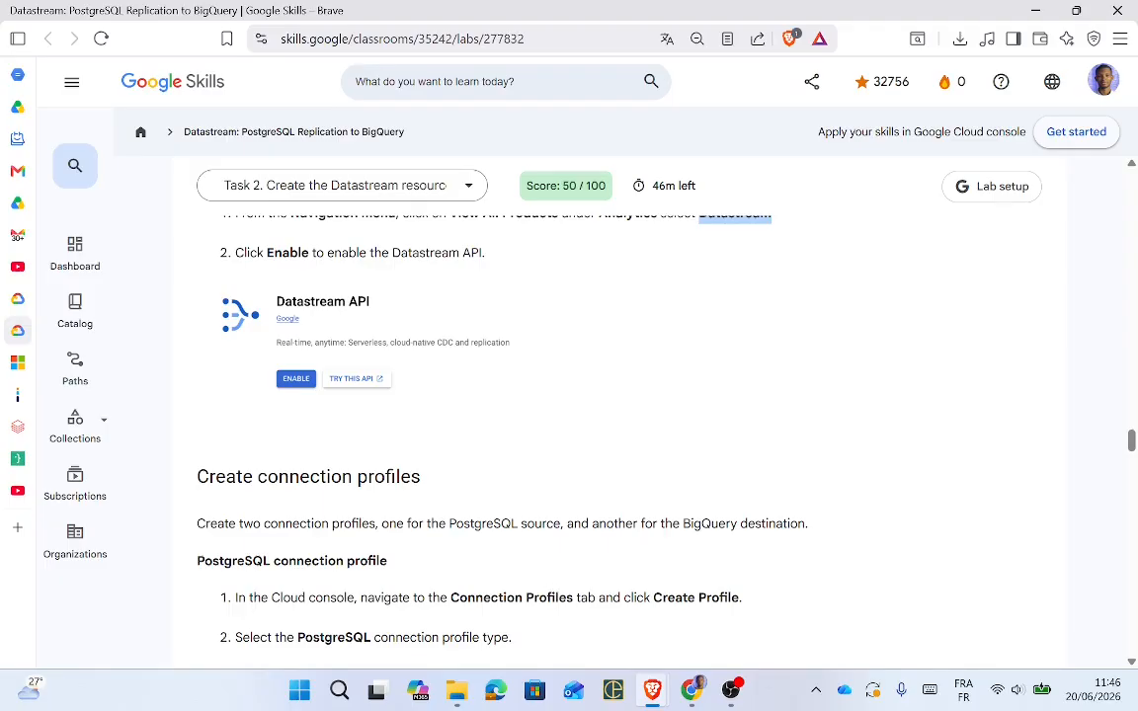
left_click_drag(573, 598, 451, 599)
key("ctrl+c")
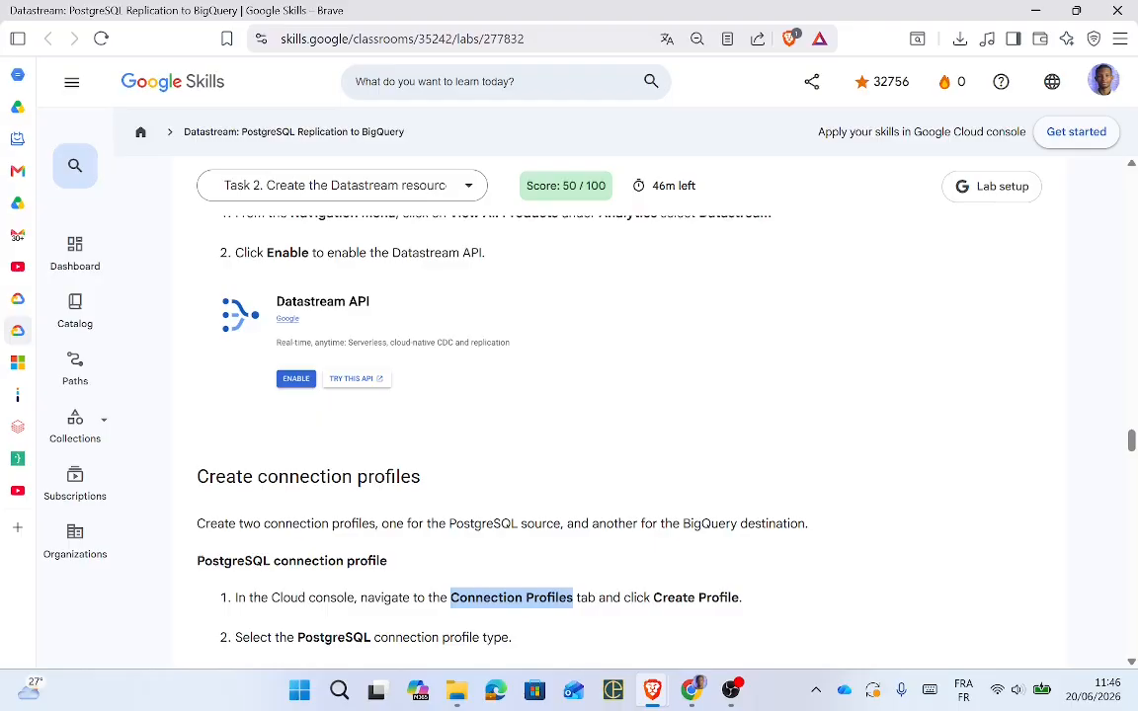
key("alt+Tab")
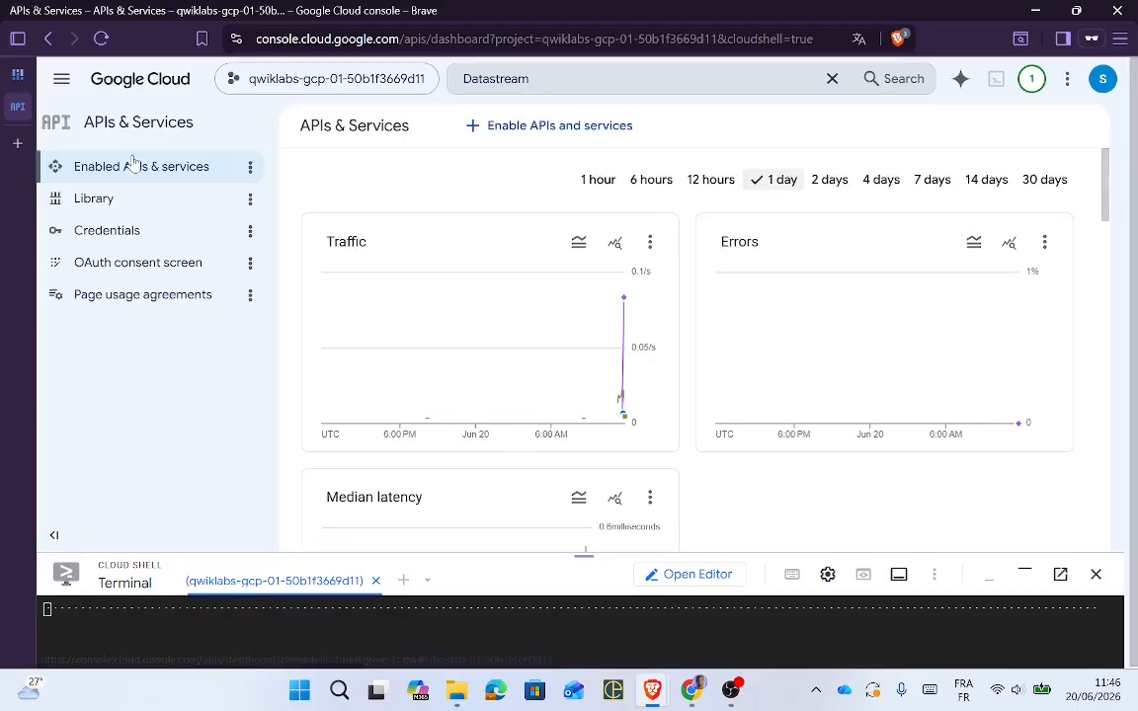
Step: Search the console for Connection Profiles and open Datastream's Connection profiles page
left_click(62, 81)
left_click(65, 79)
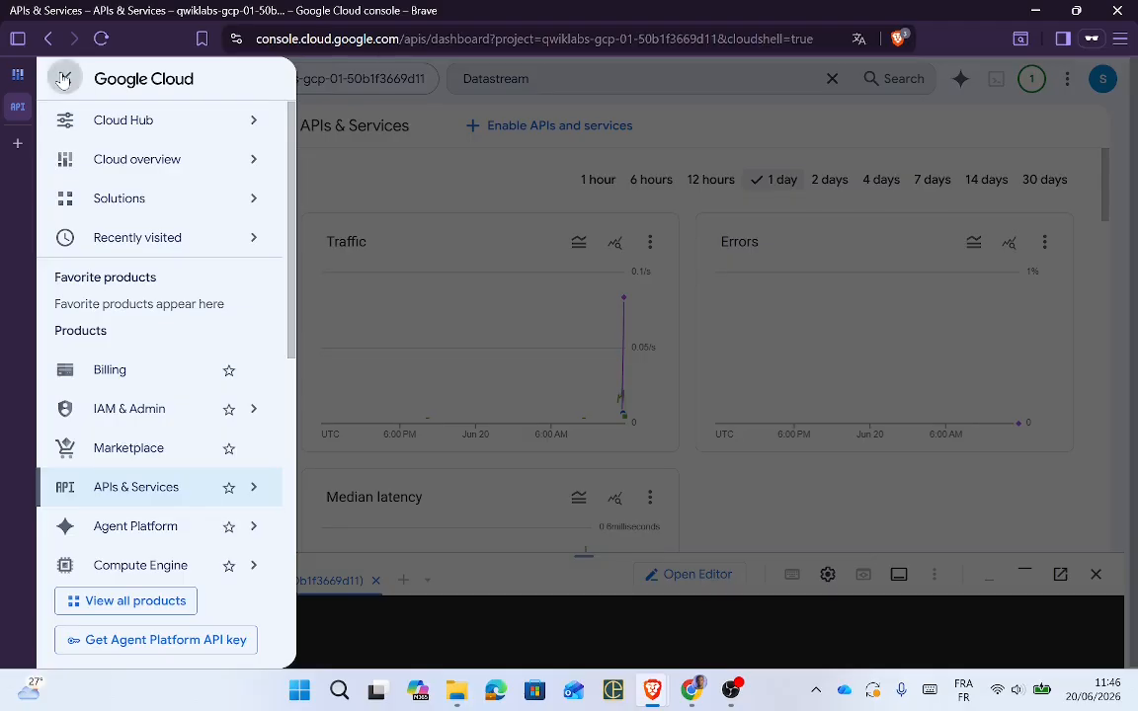
left_click(589, 83)
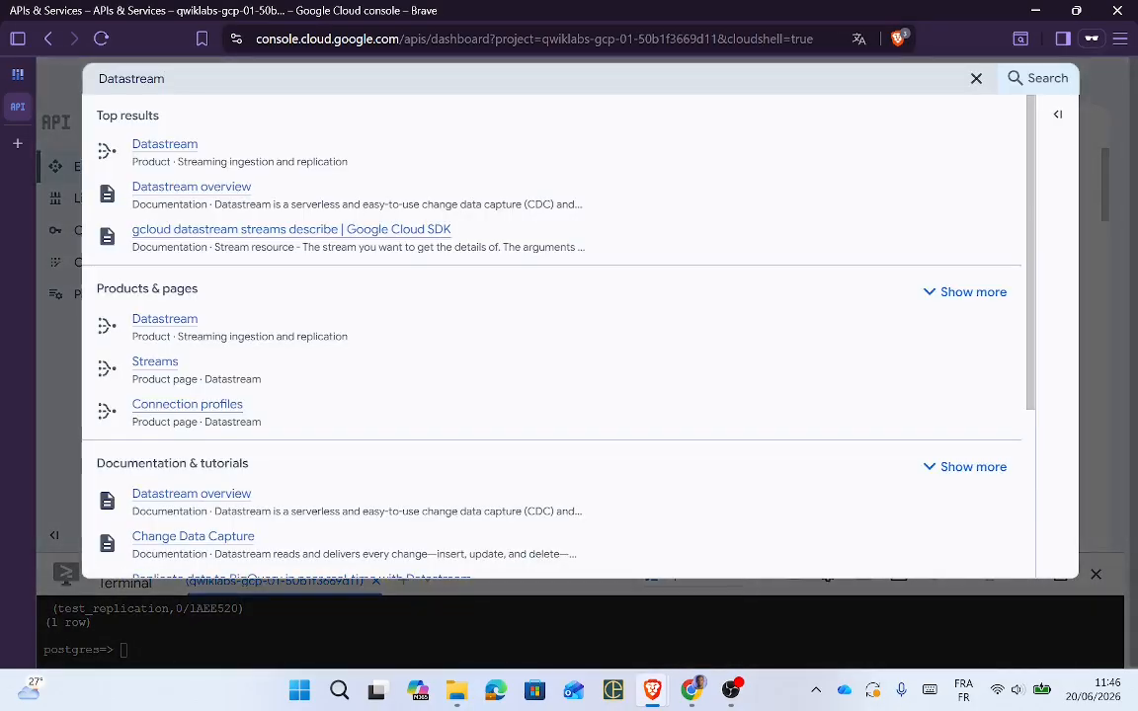
key("BackSpace")
key("BackSpace")
key("BackSpace")
key("BackSpace")
key("BackSpace")
key("BackSpace")
key("BackSpace")
key("BackSpace")
key("BackSpace")
key("BackSpace")
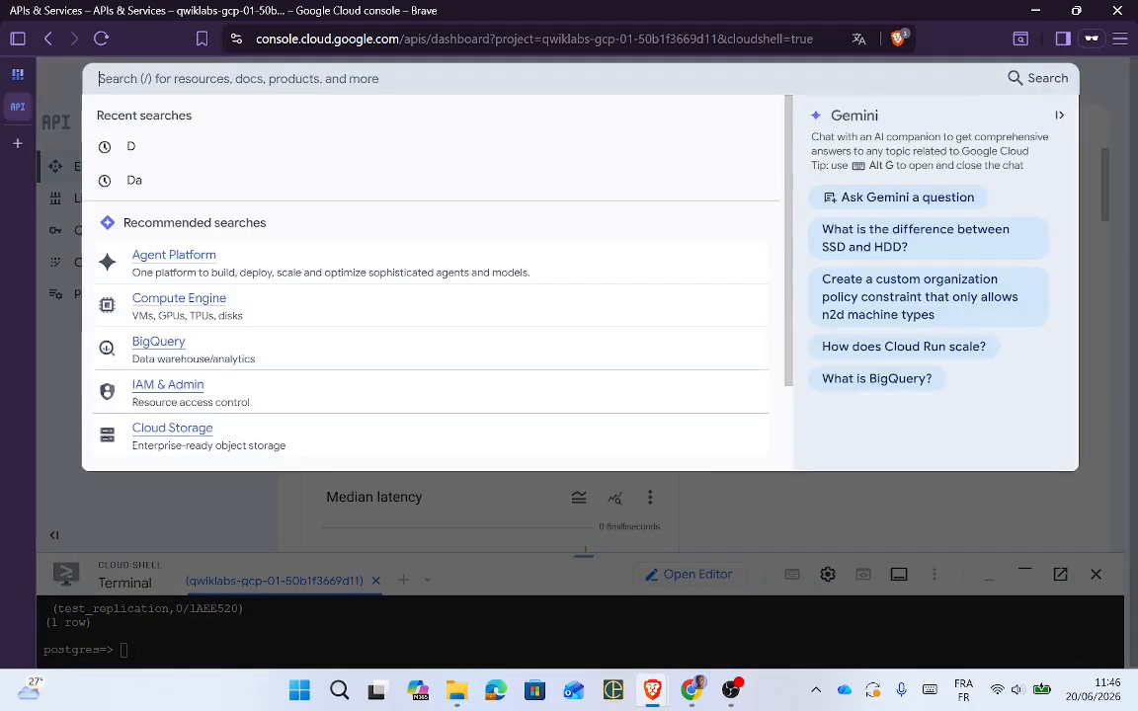
key("ctrl+v")
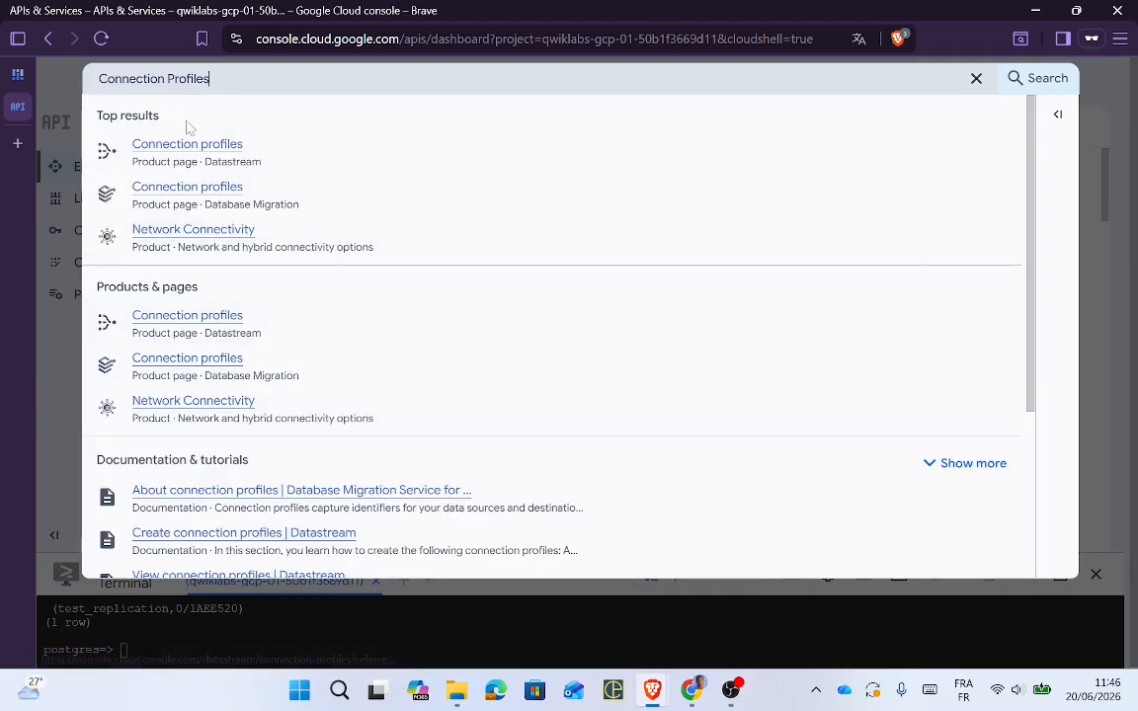
left_click(215, 153)
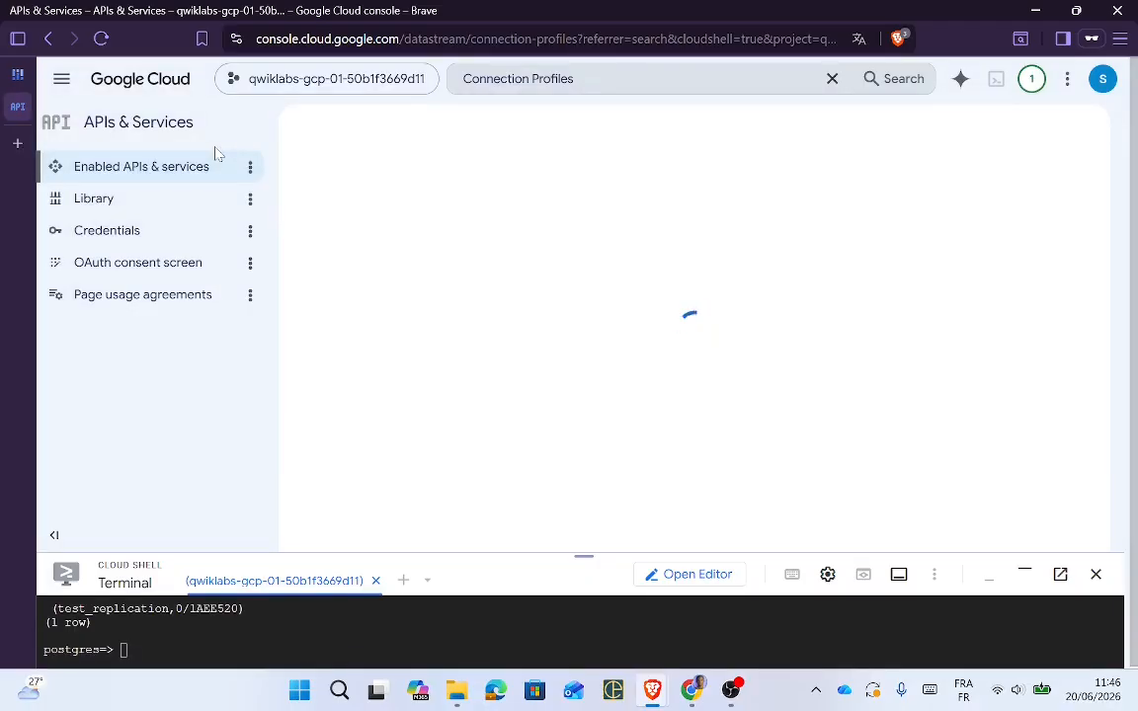
Step: Start creating a new Datastream connection profile with Create profile
key("alt+Tab")
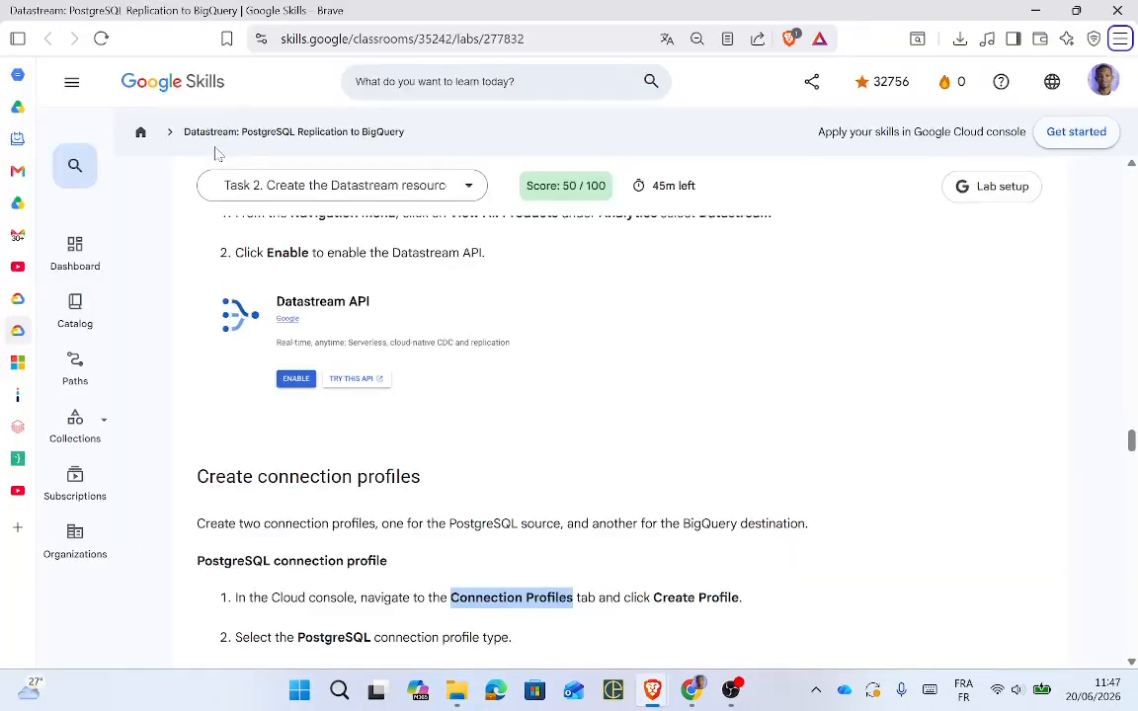
key("alt+Tab")
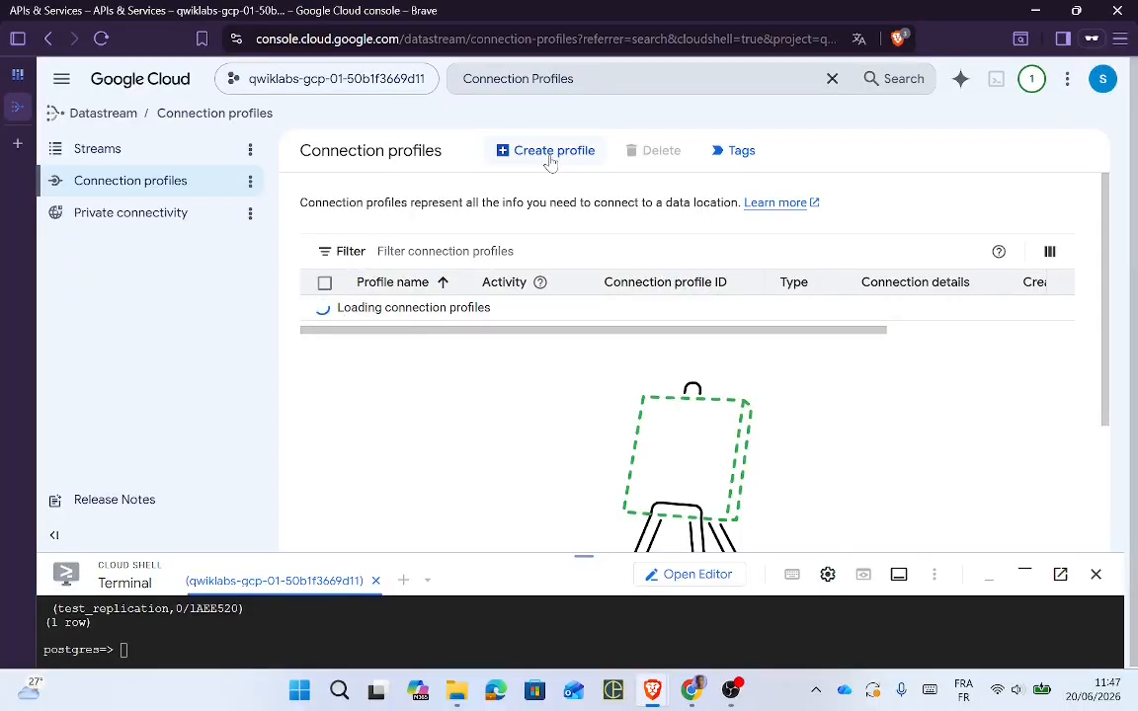
key("alt+Tab")
key("alt+Tab")
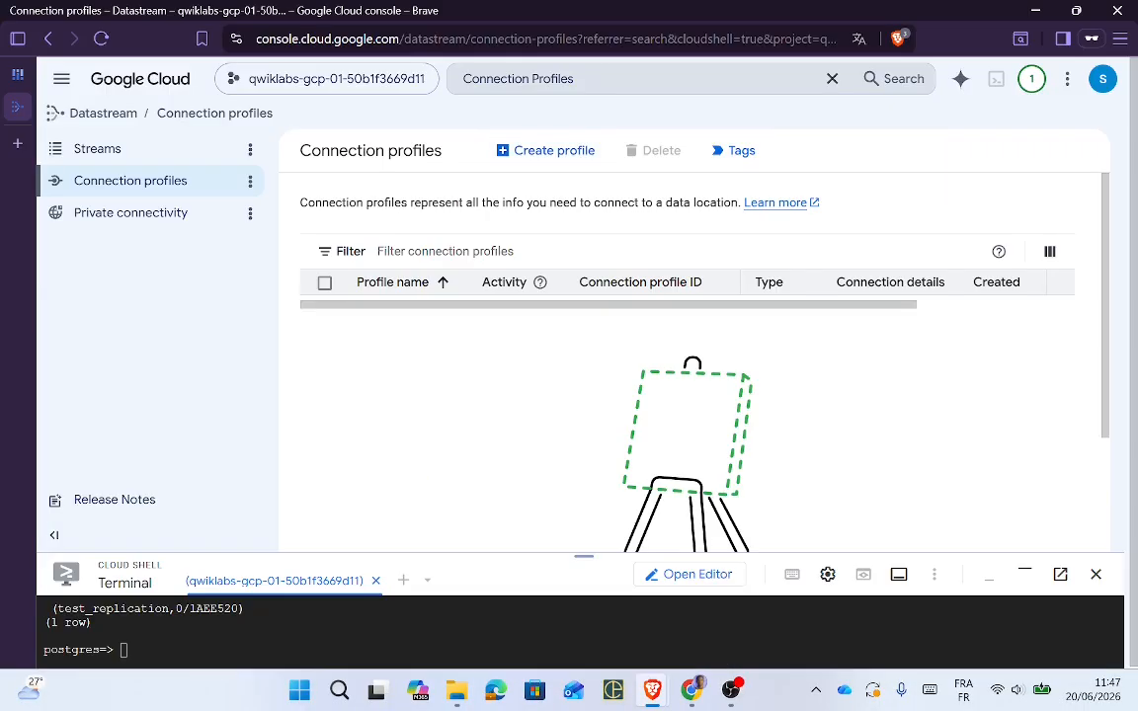
left_click(543, 161)
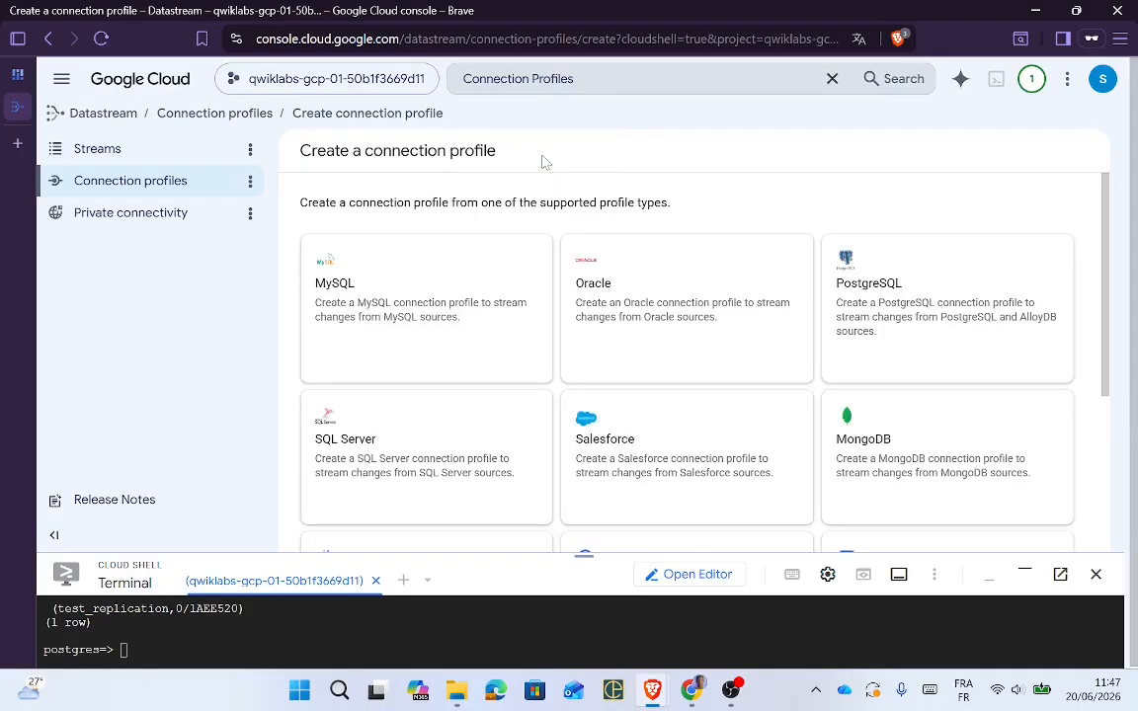
Step: Choose PostgreSQL as the new connection profile's type
key("alt+Tab")
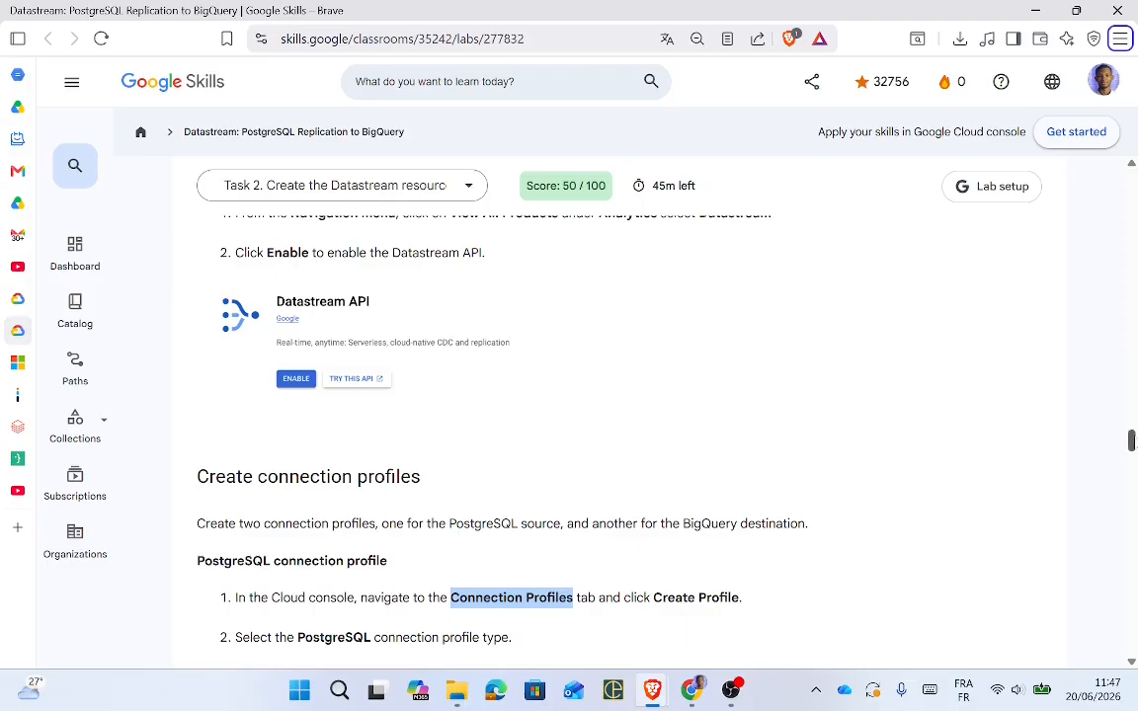
scroll(1133, 443, "down", 3)
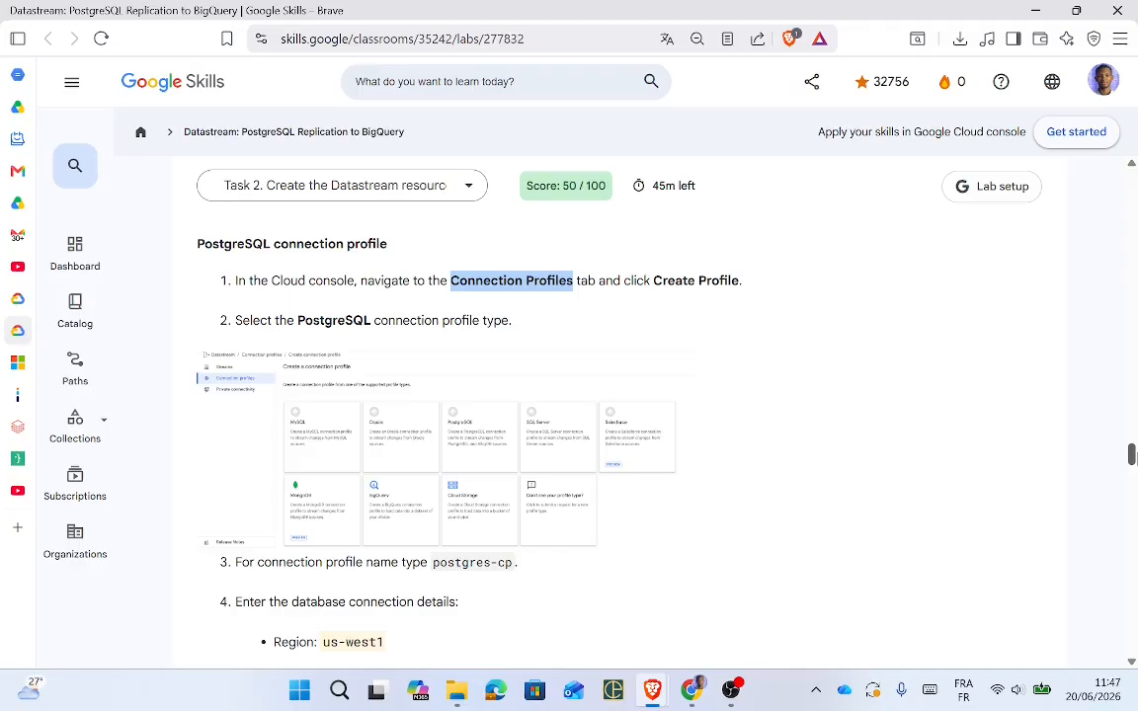
key("alt+Tab")
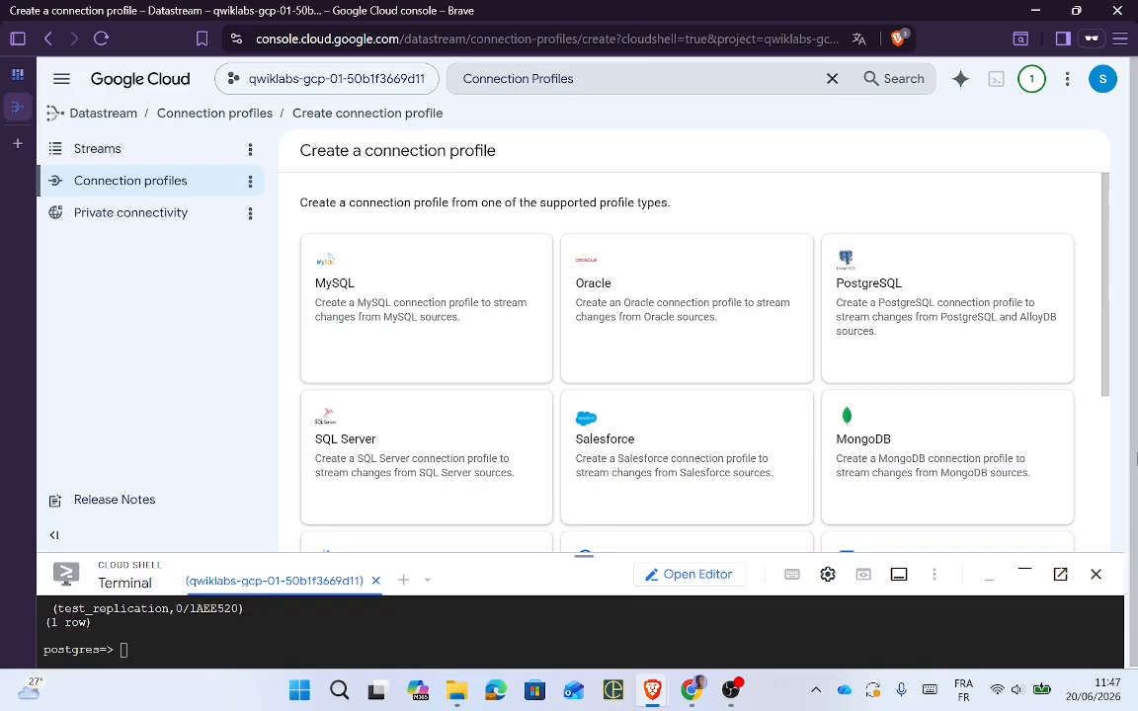
left_click(926, 321)
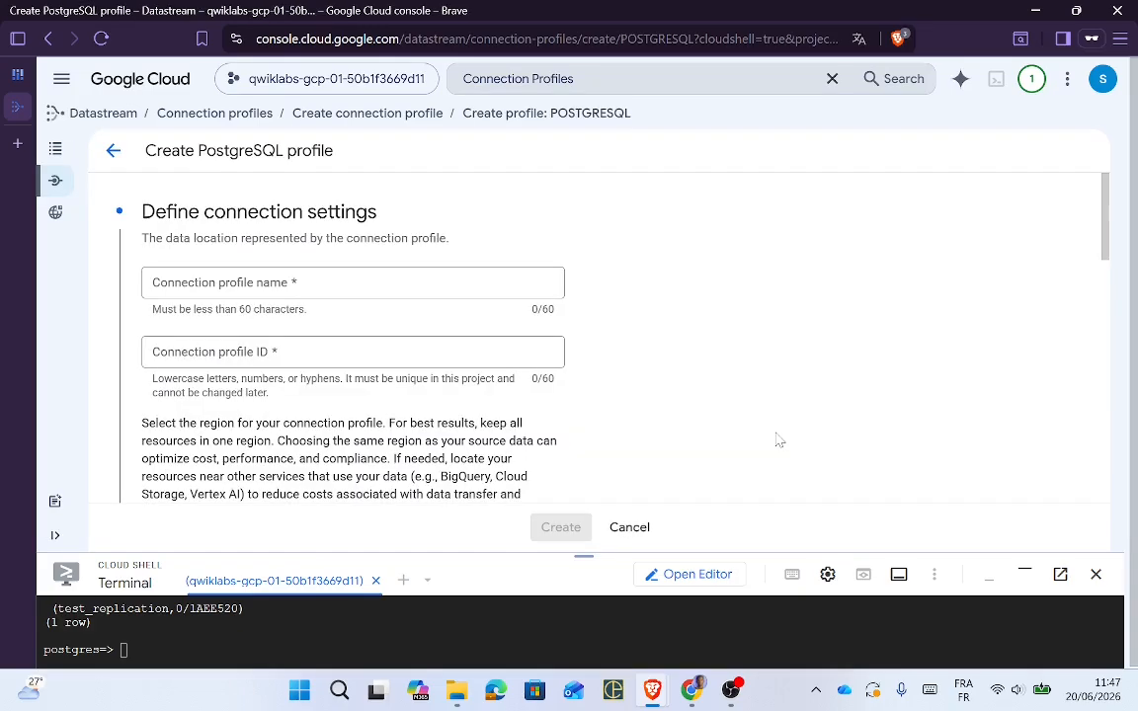
key("alt+Tab")
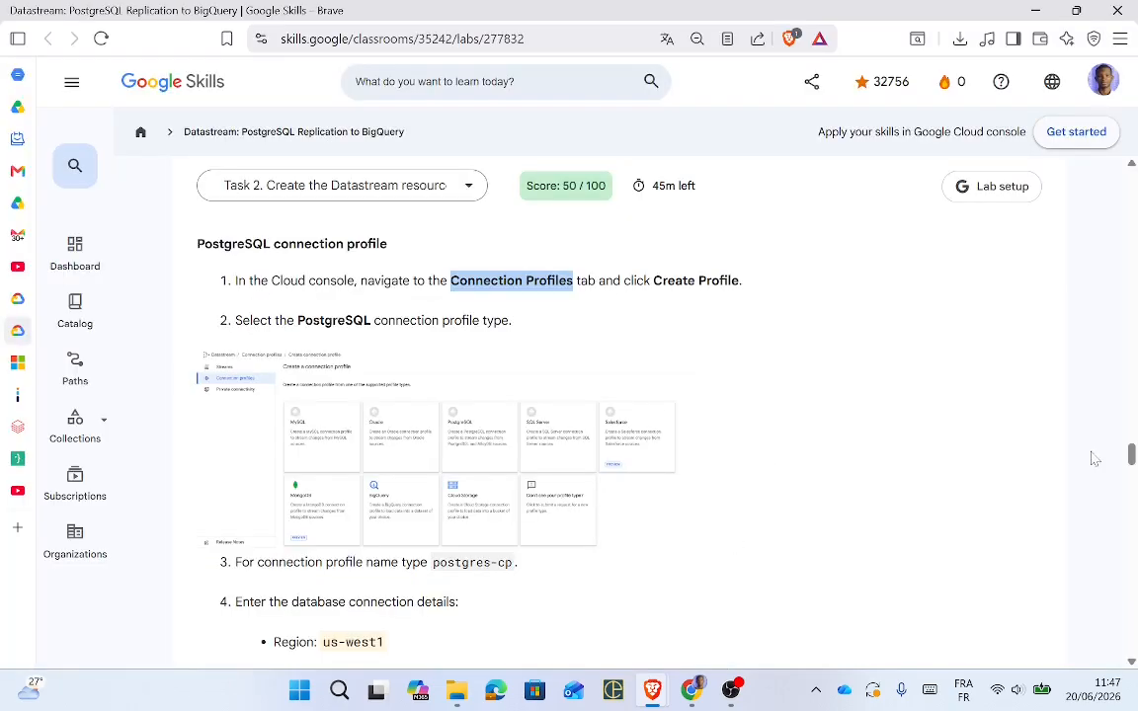
left_click_drag(1131, 464, 1133, 475)
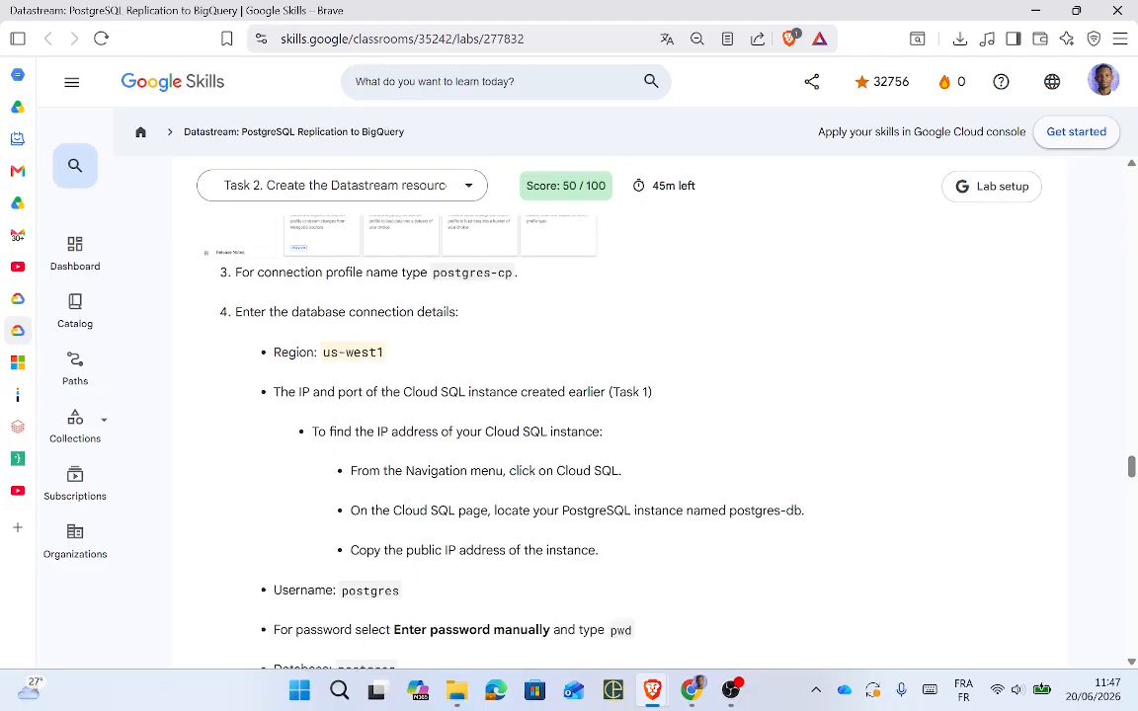
Step: Paste postgres-cp from the lab into the Connection profile name field
triple_click(461, 273)
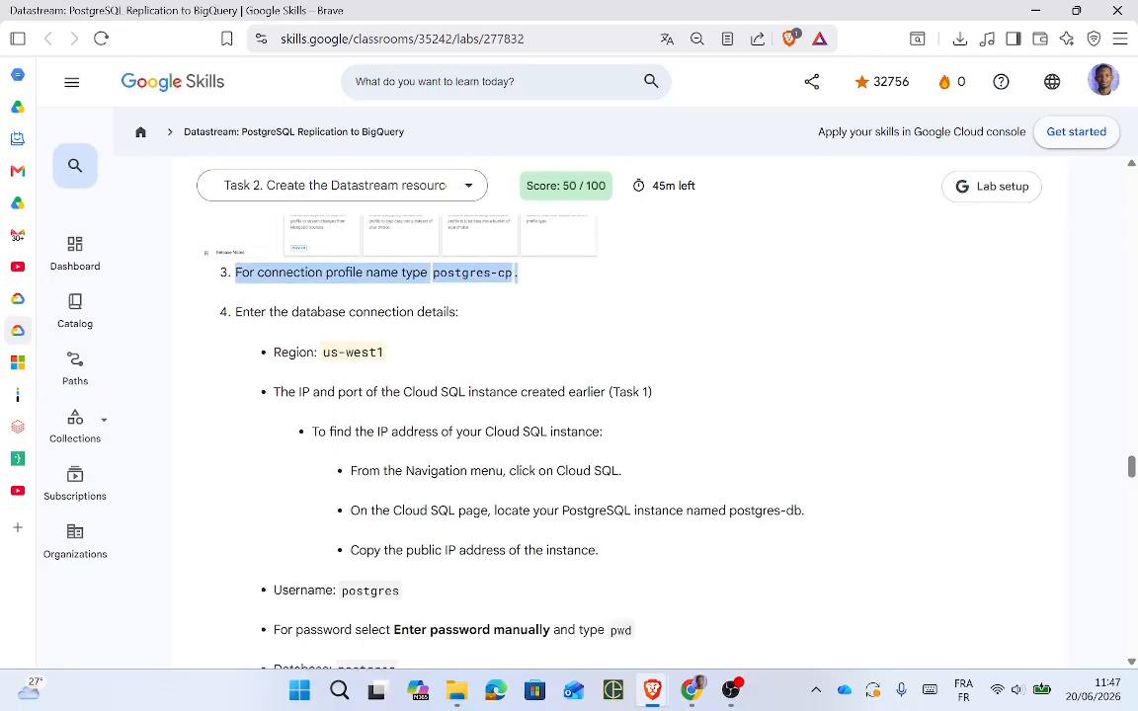
left_click(461, 274)
left_click_drag(514, 274, 433, 277)
key("ctrl+c")
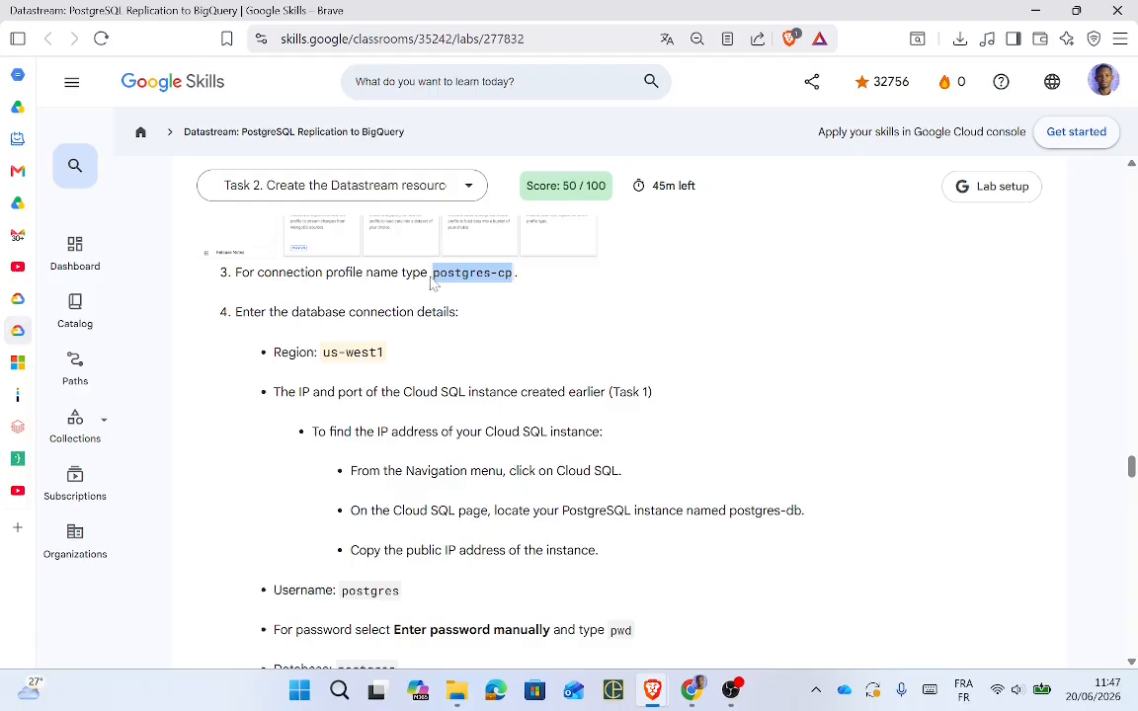
key("alt+Tab")
left_click(287, 284)
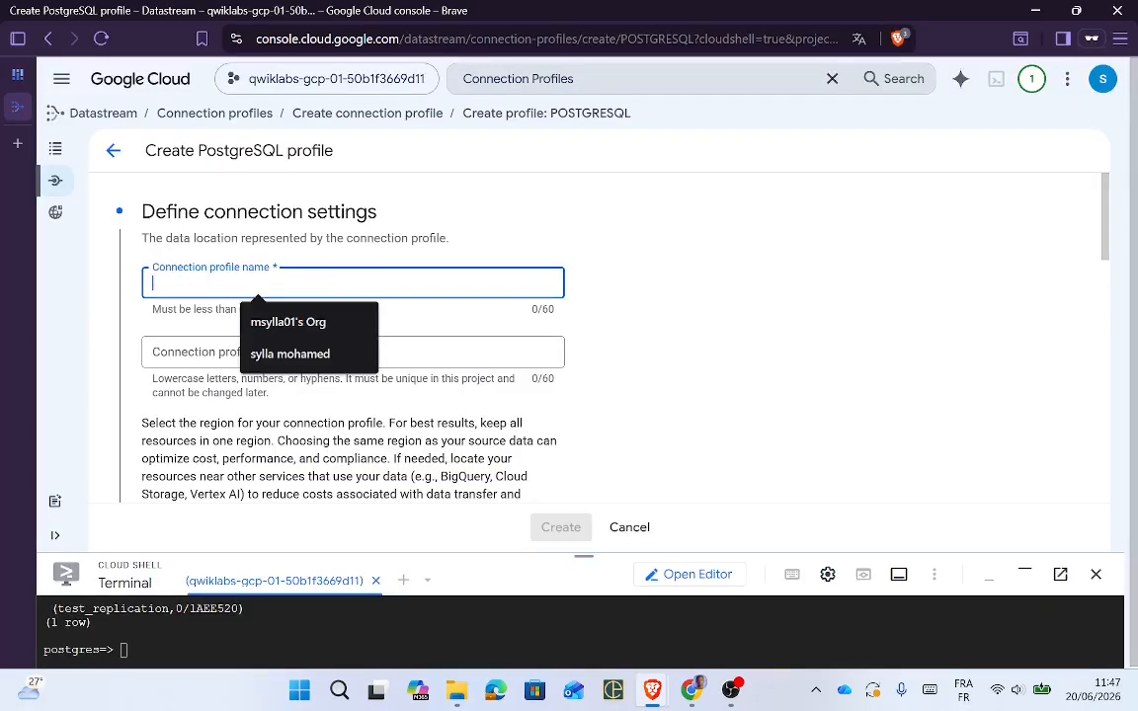
key("ctrl+v")
key("alt+Tab")
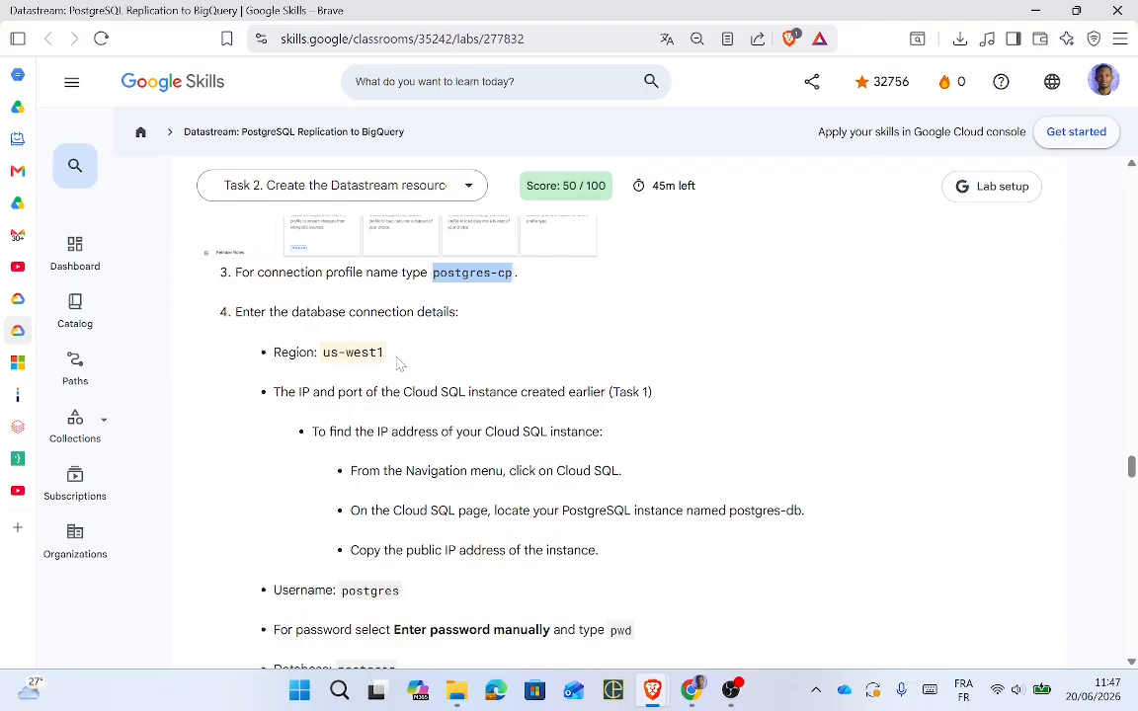
Step: Copy the region us-west1 from the lab instructions
left_click_drag(385, 352, 322, 353)
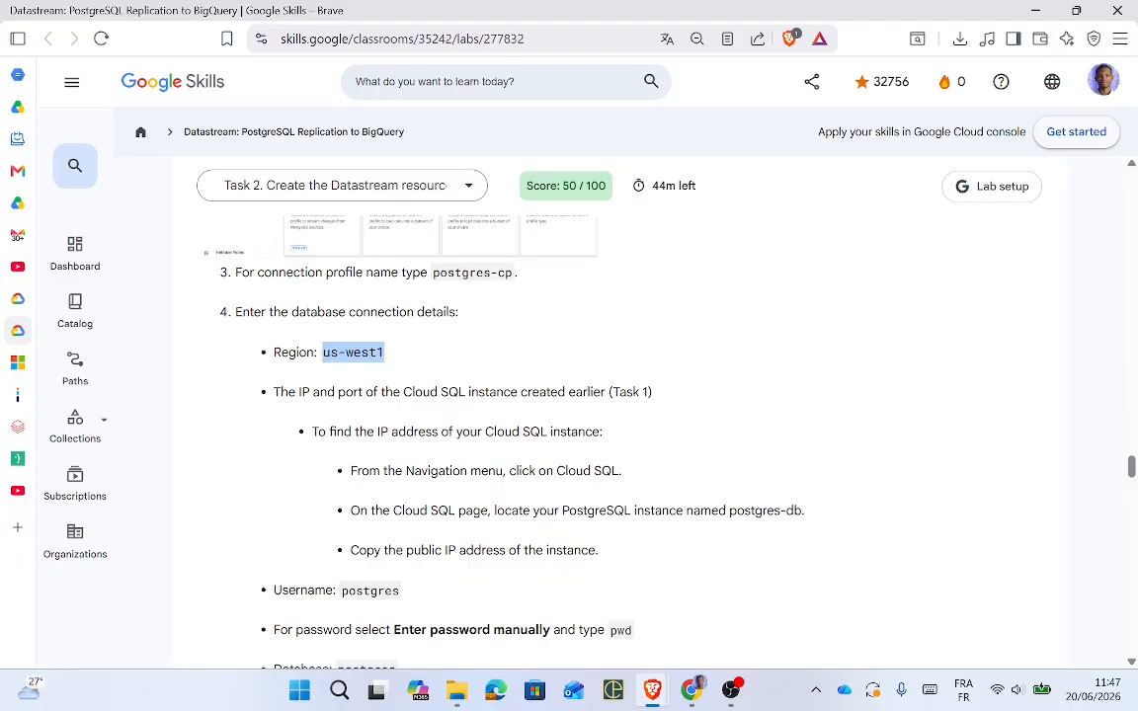
key("alt+Tab")
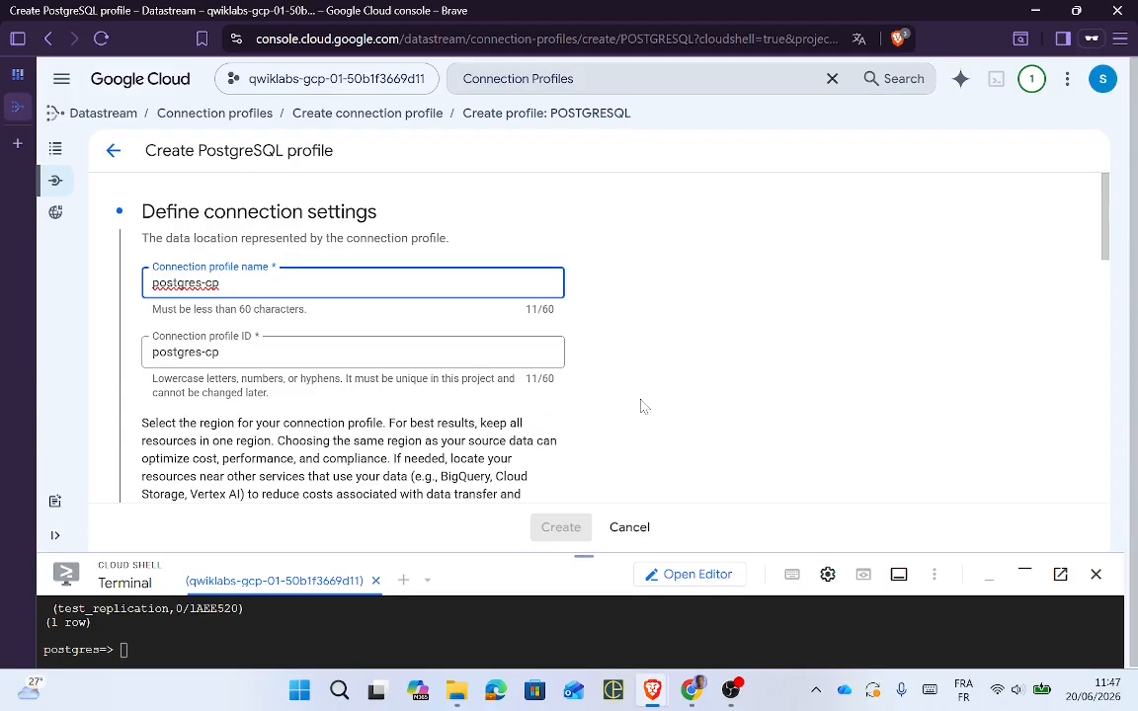
left_click_drag(1100, 234, 1124, 298)
key("alt+Tab")
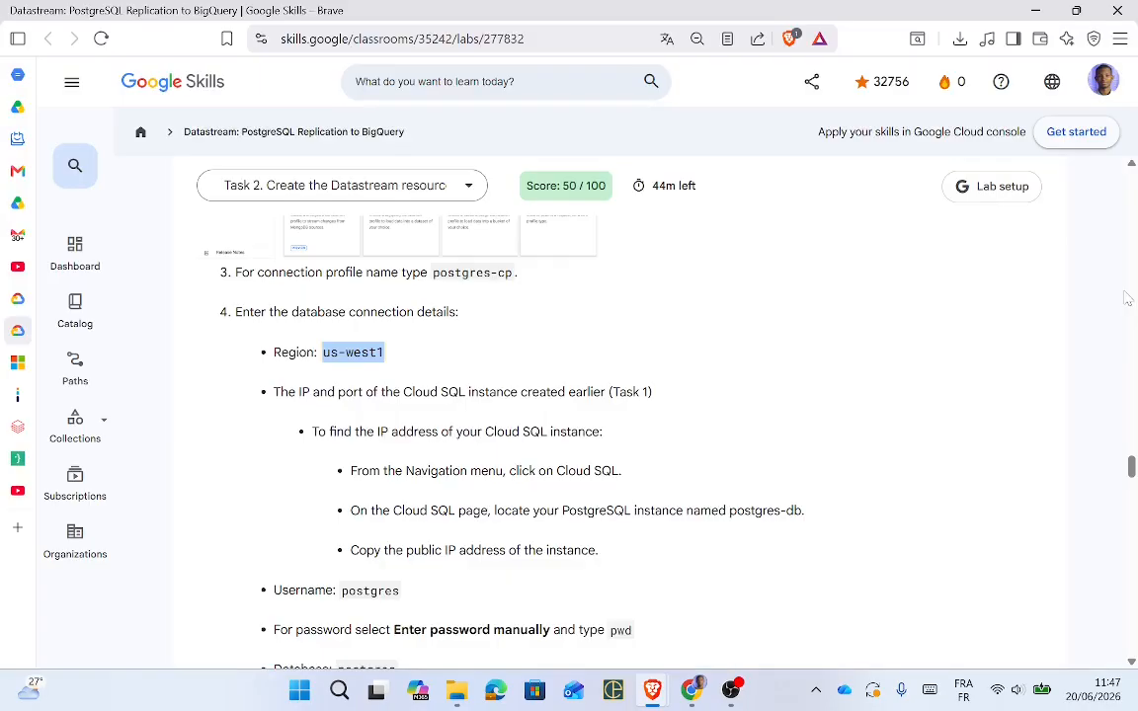
Step: Filter the Region list for us-west1 and pick us-west1 (Oregon)
key("alt+Tab")
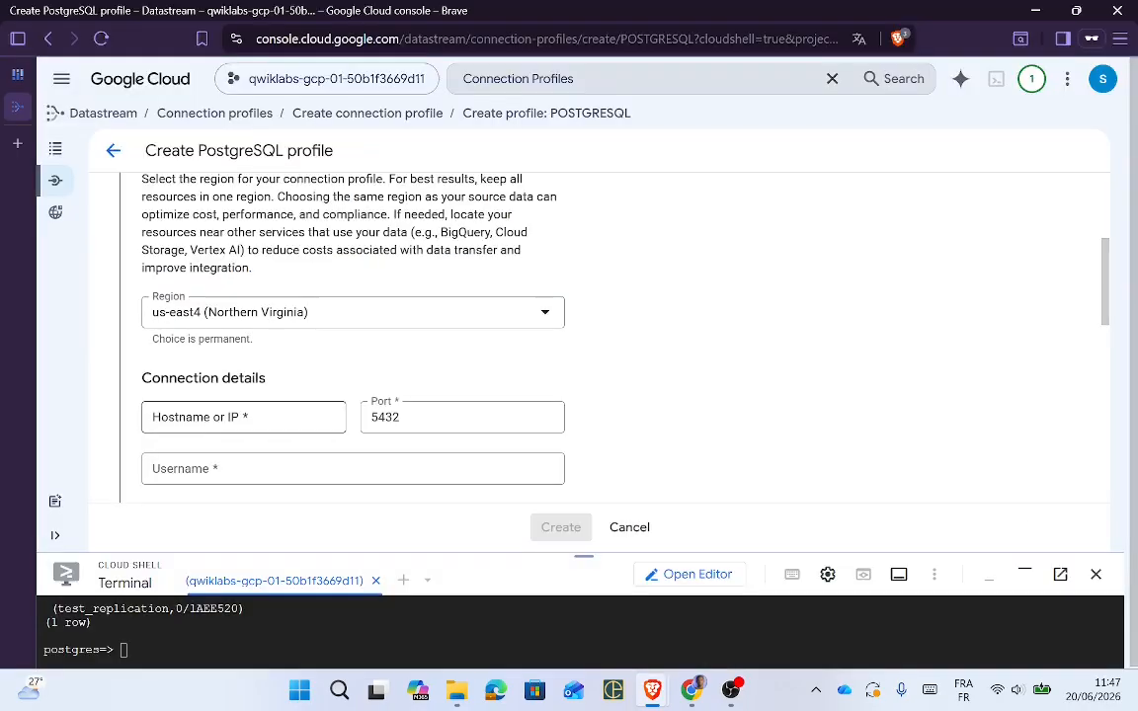
left_click(351, 319)
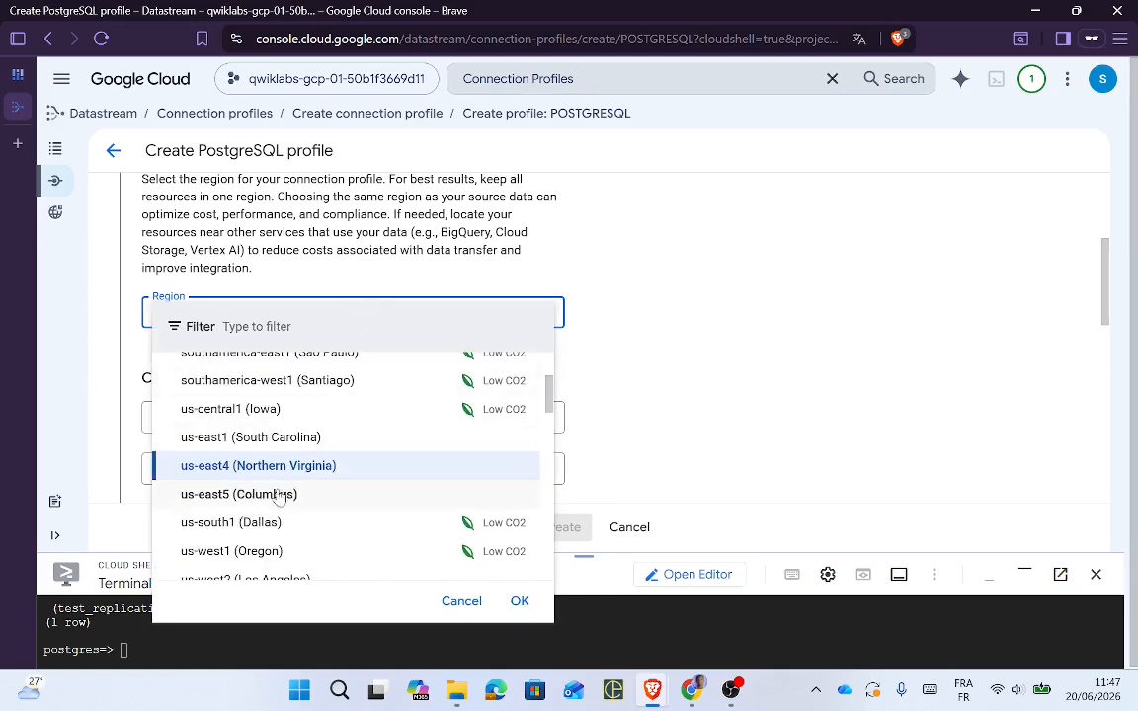
type("us-west1")
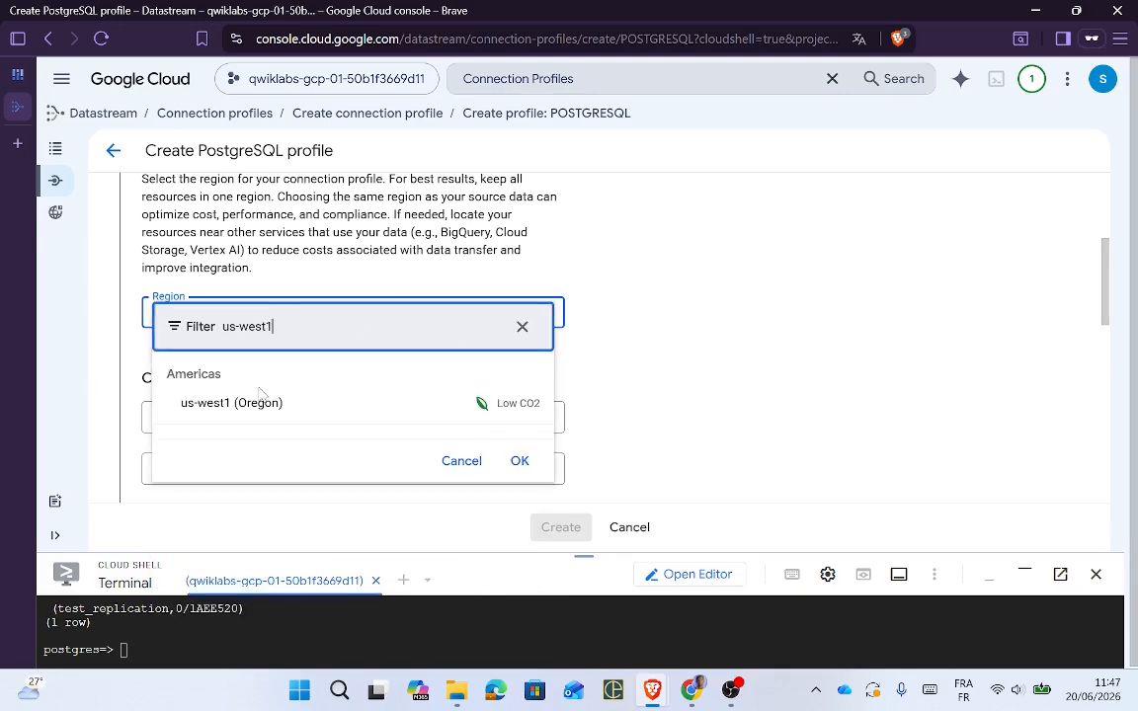
left_click(213, 413)
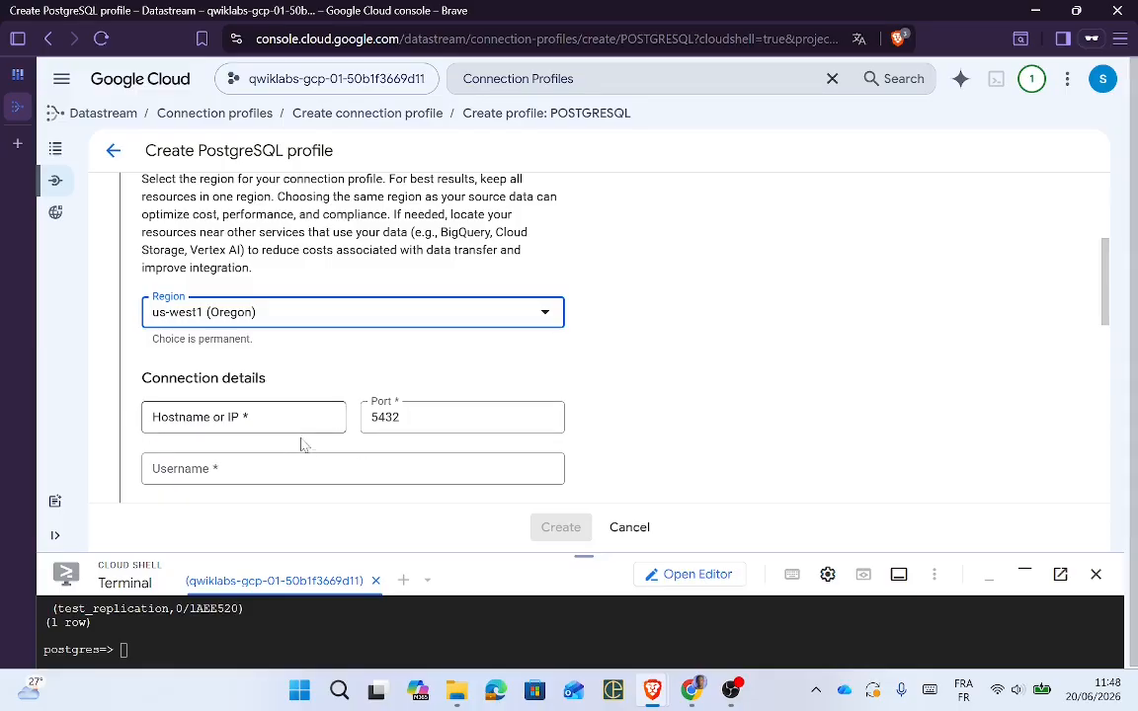
key("alt+Tab")
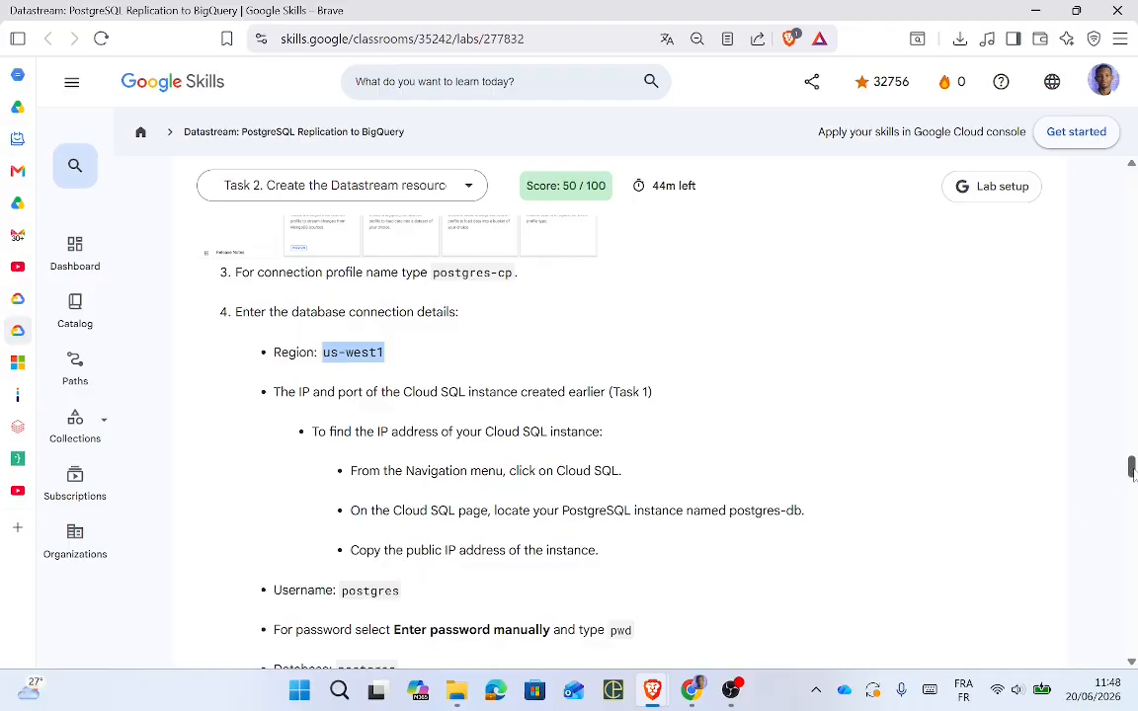
Step: Copy postgres from the lab and paste it as the profile's Username
left_click_drag(1133, 475, 1133, 480)
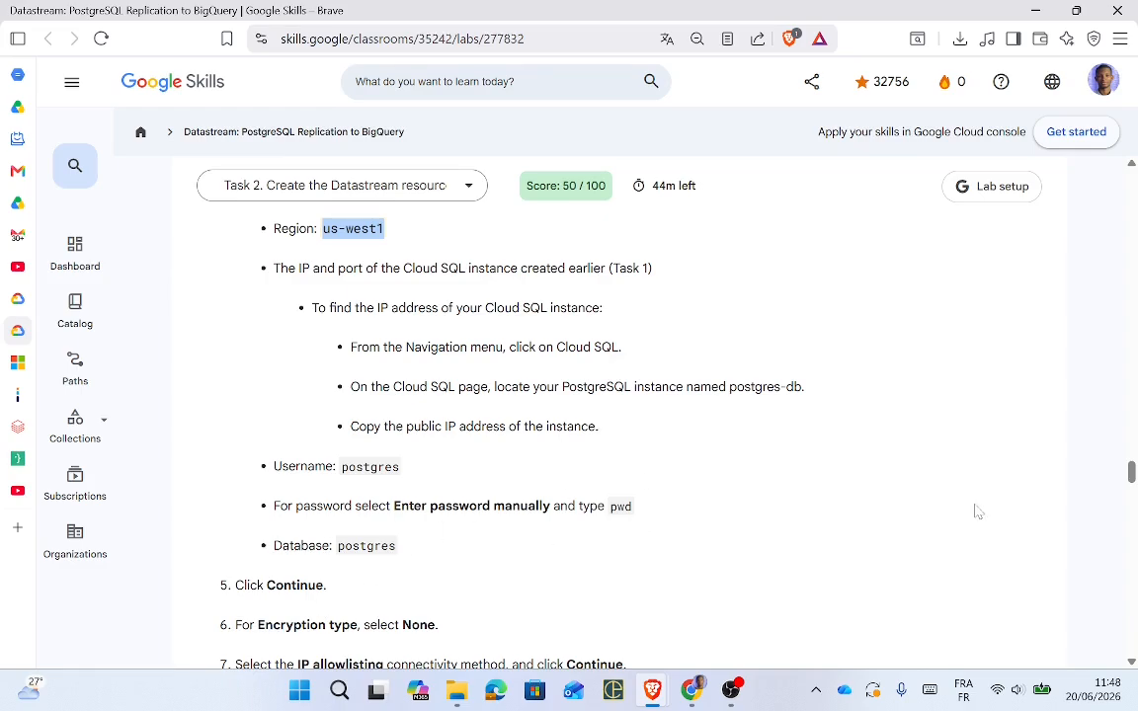
key("alt+Tab")
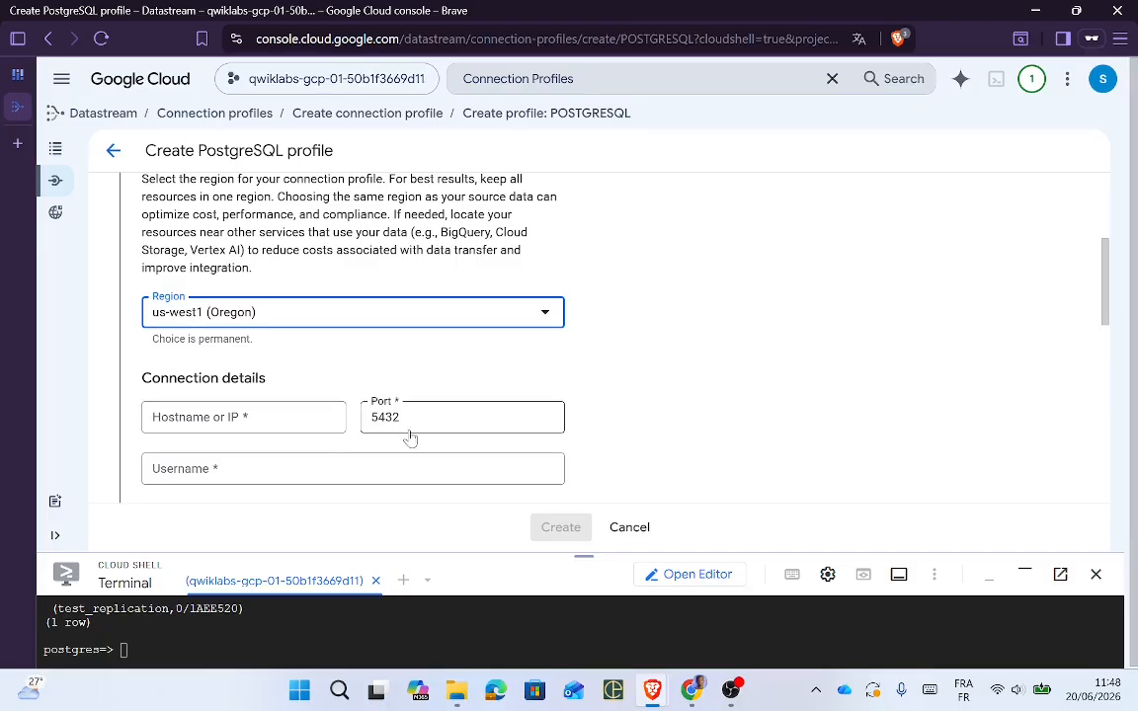
key("alt+Tab")
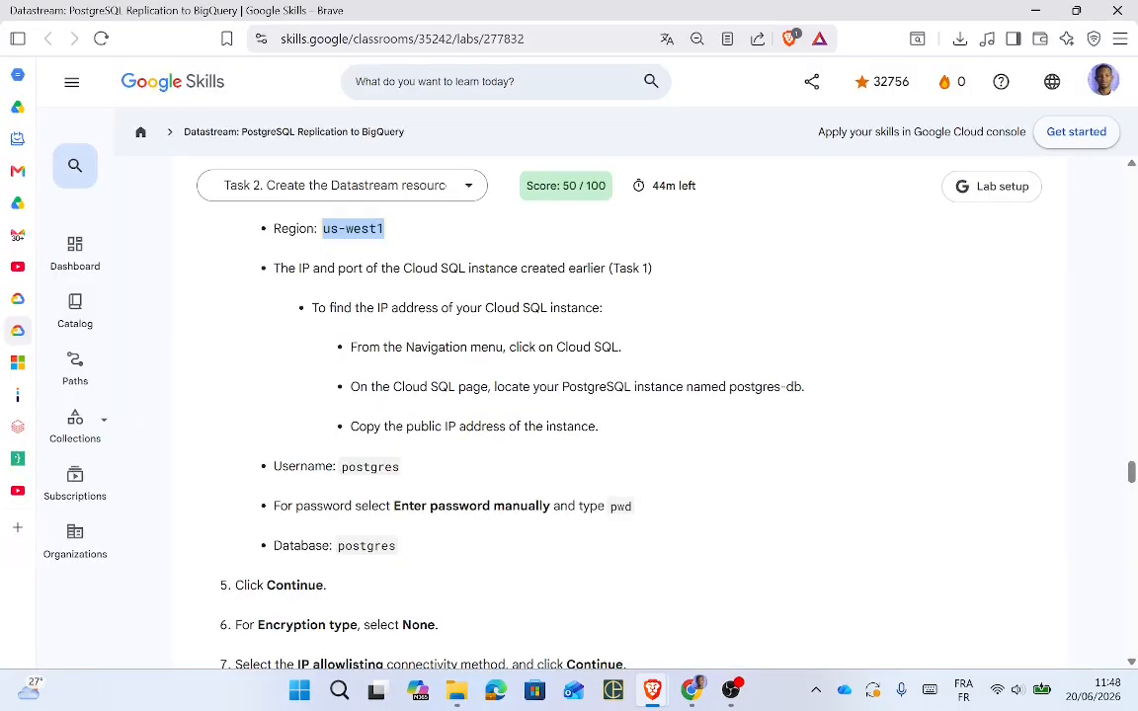
double_click(371, 467)
key("ctrl+c")
key("alt+Tab")
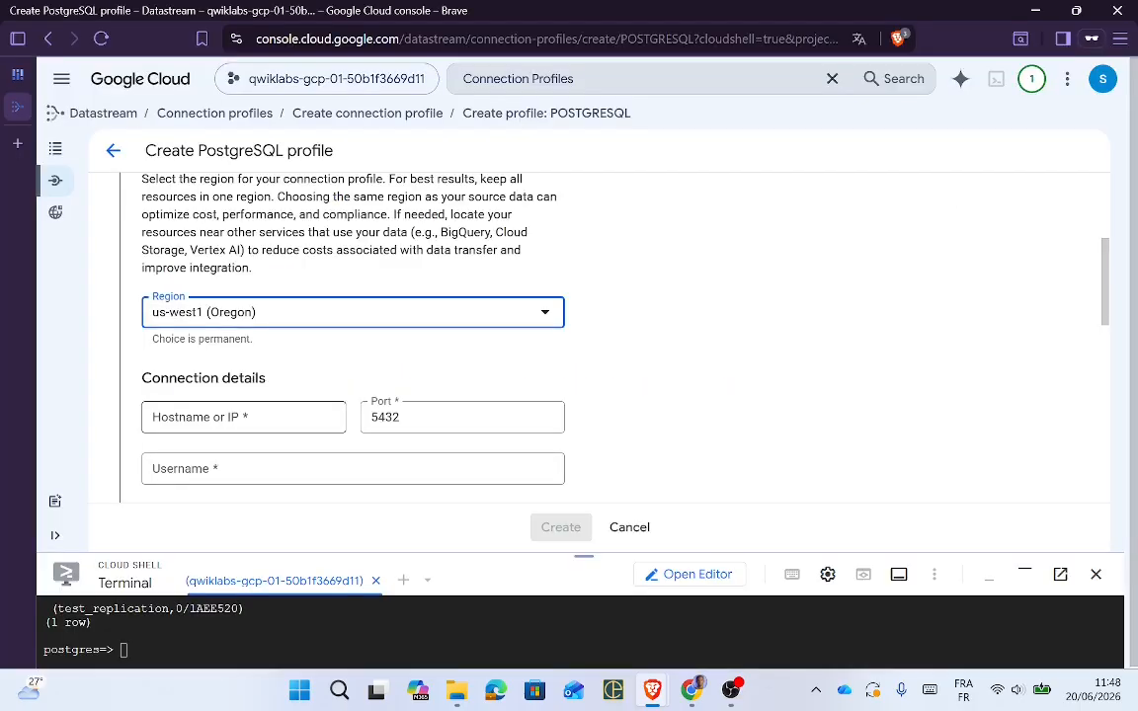
left_click(210, 420)
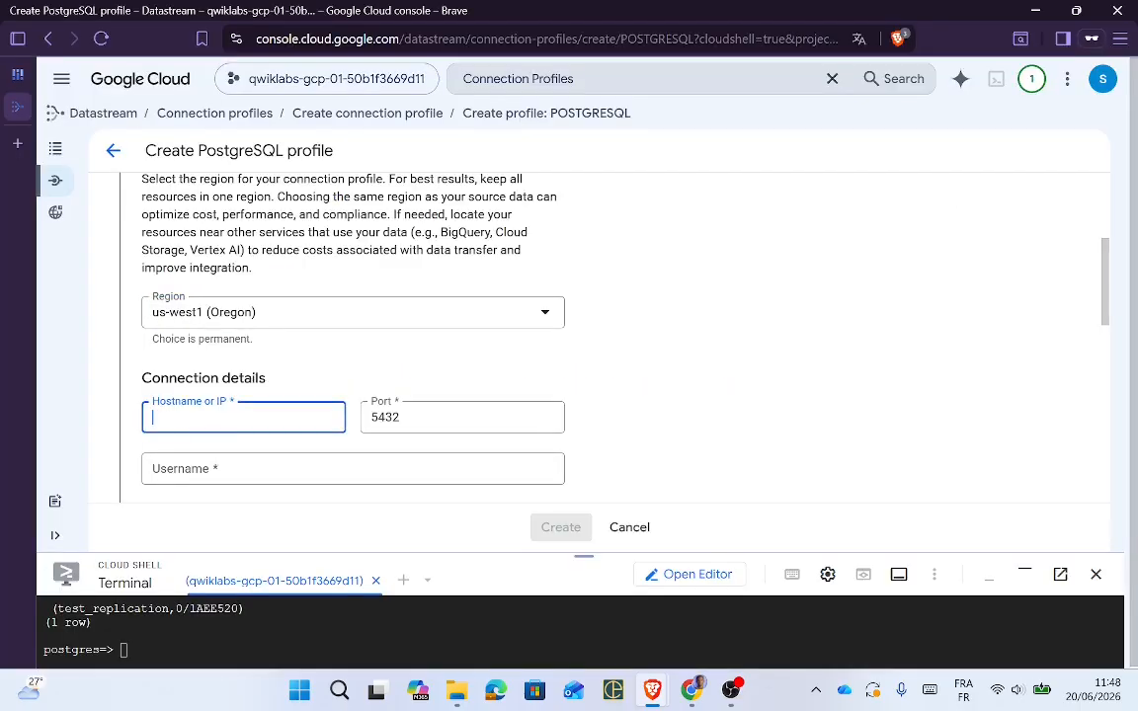
left_click(222, 468)
key("ctrl+v")
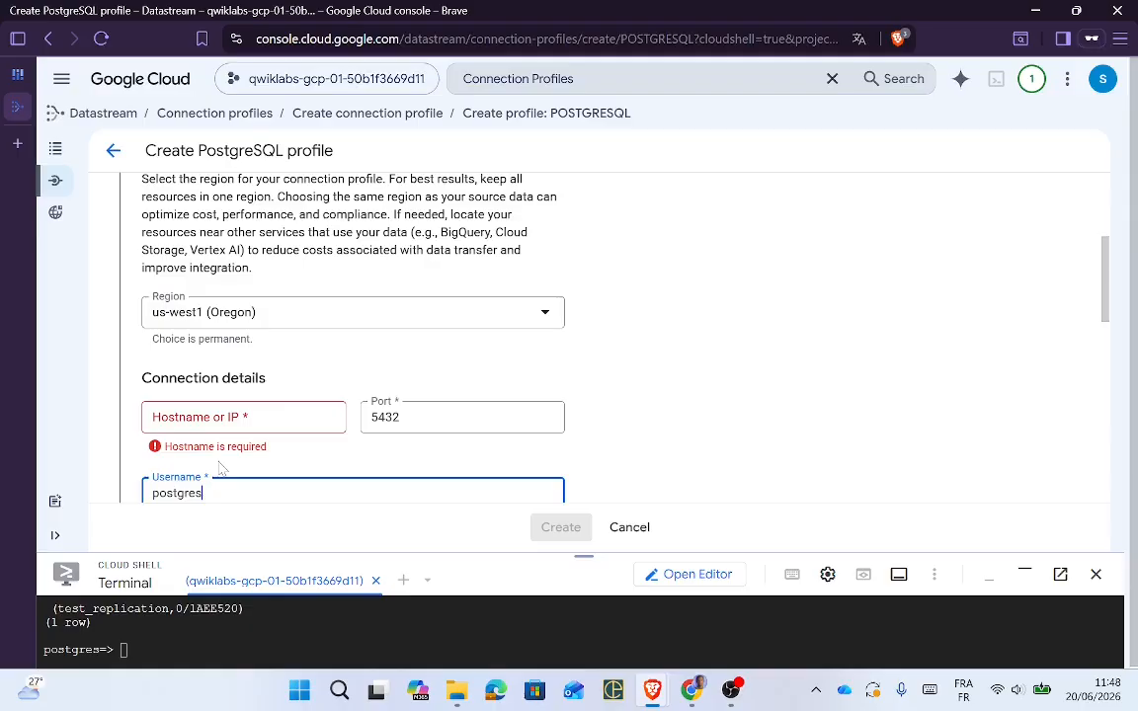
Step: Copy the database name postgres from the lab instructions
key("alt+Tab")
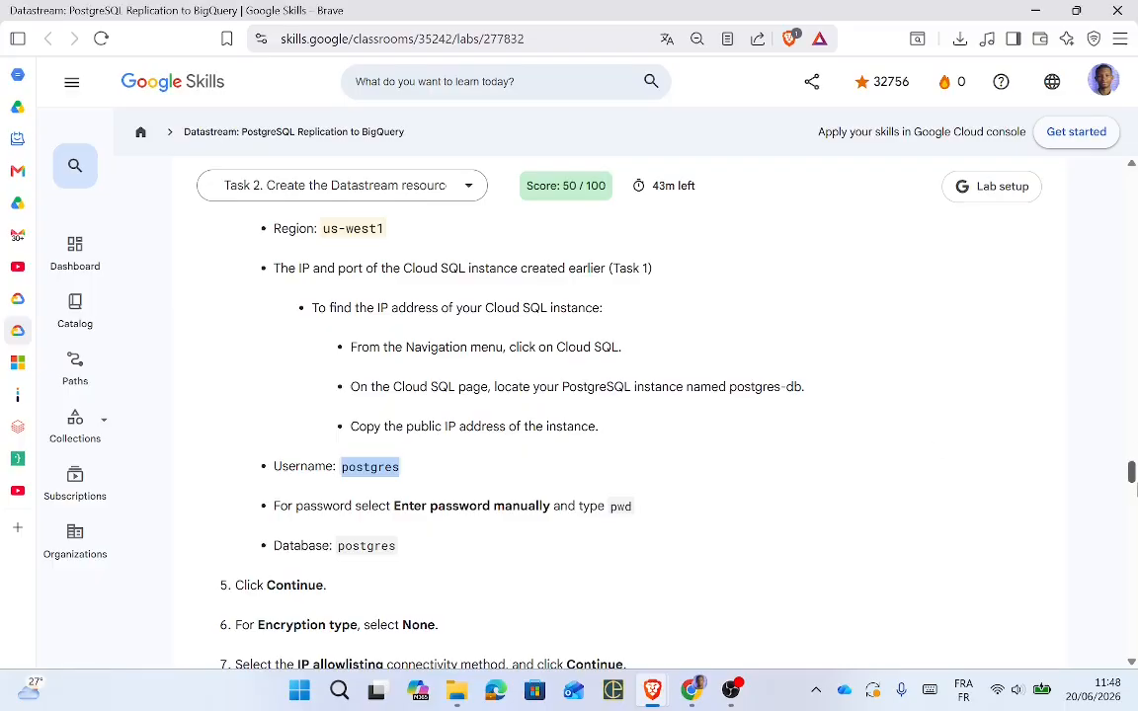
scroll(1132, 473, "down", 2)
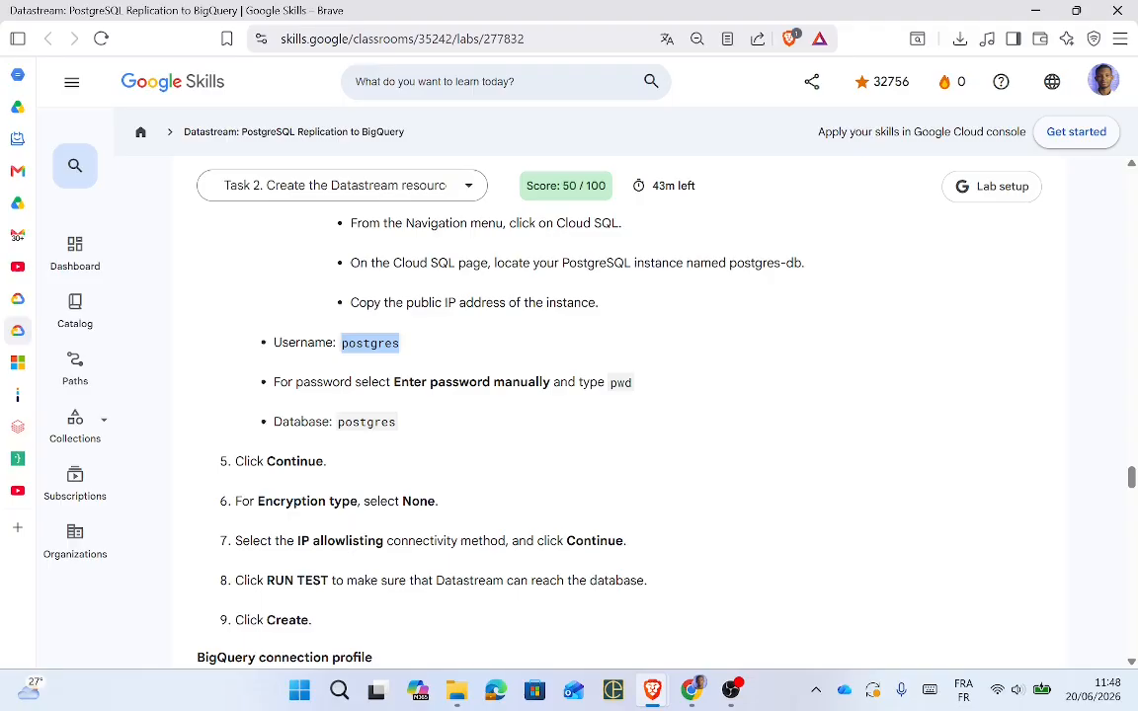
double_click(367, 422)
key("alt+Tab")
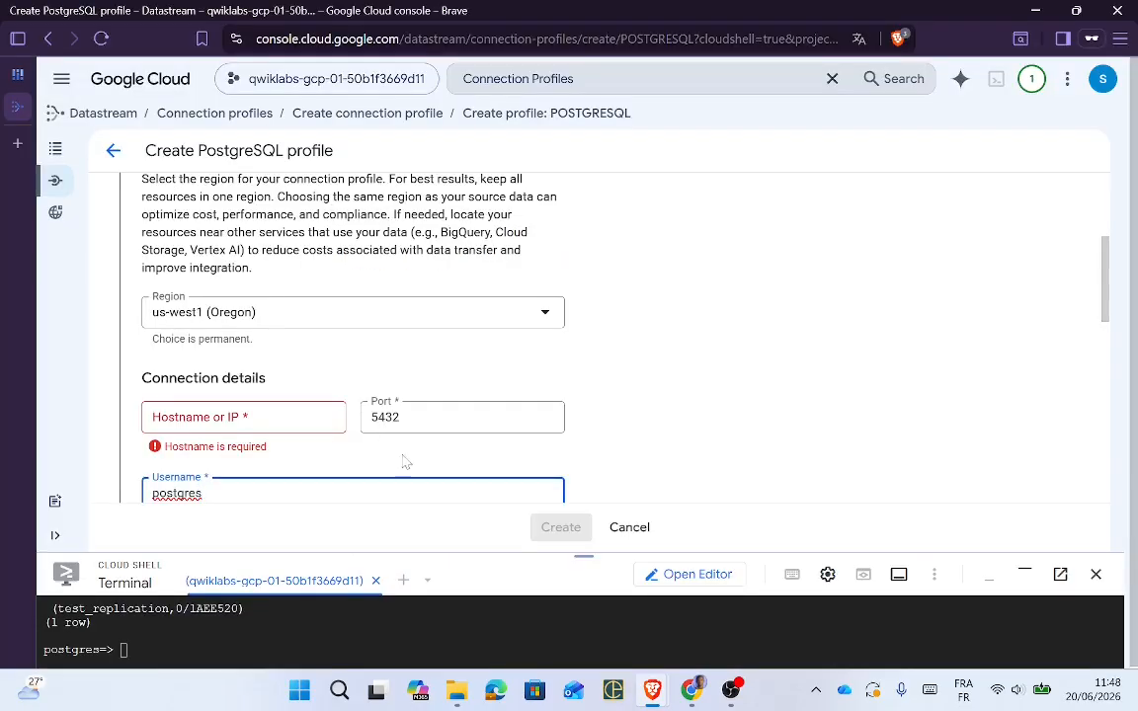
left_click_drag(1105, 287, 1113, 348)
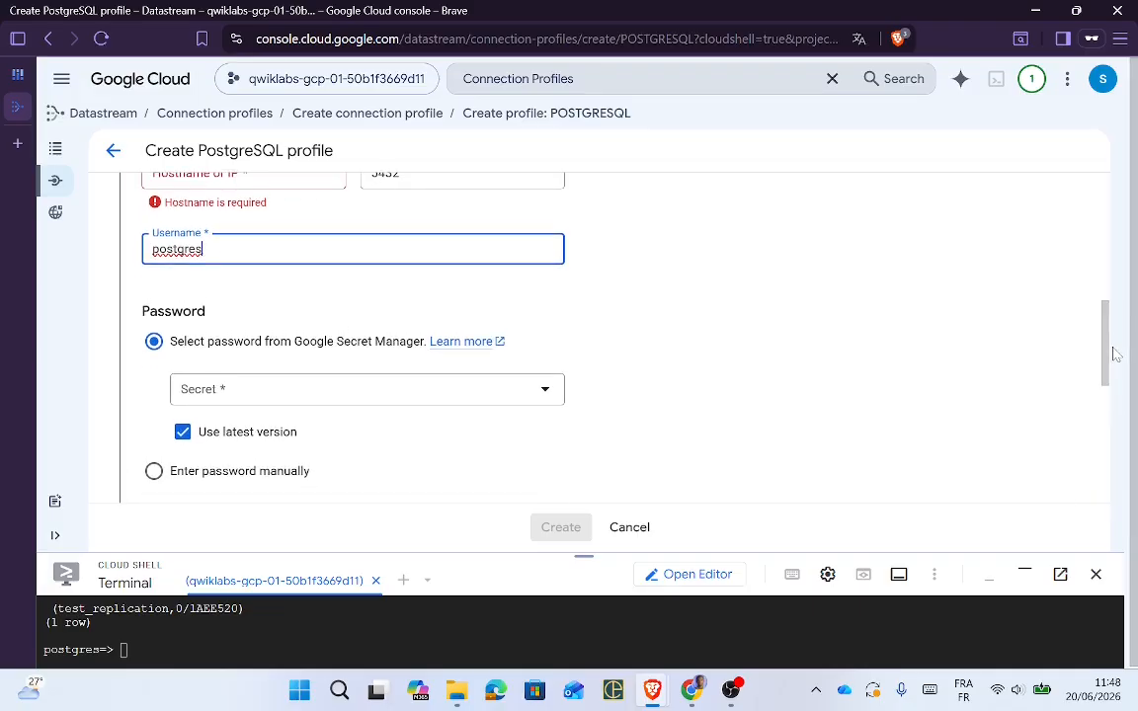
Step: Switch the password option to Enter password manually and fill in the password
left_click(270, 395)
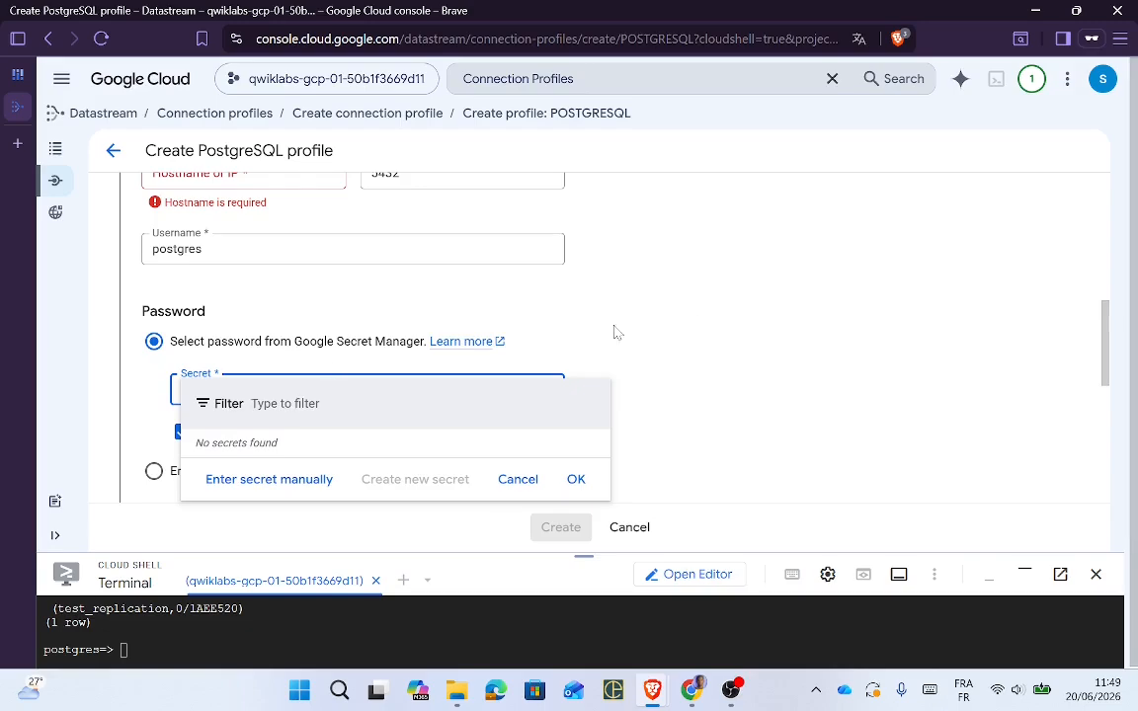
left_click(700, 317)
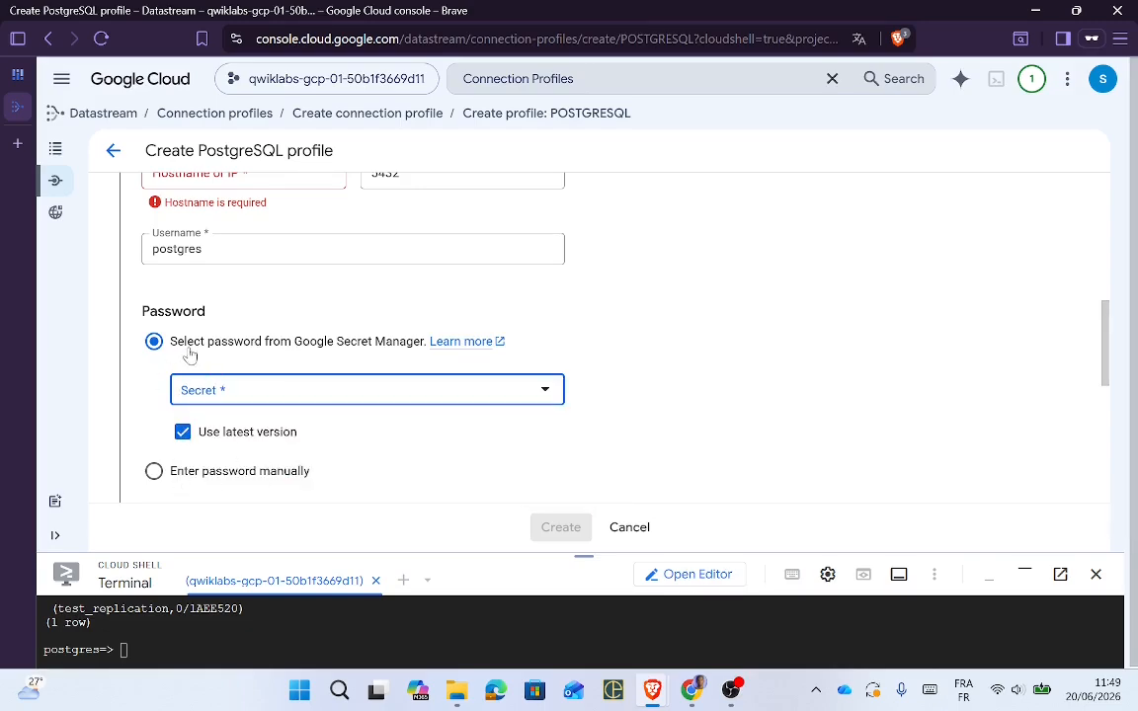
left_click(233, 478)
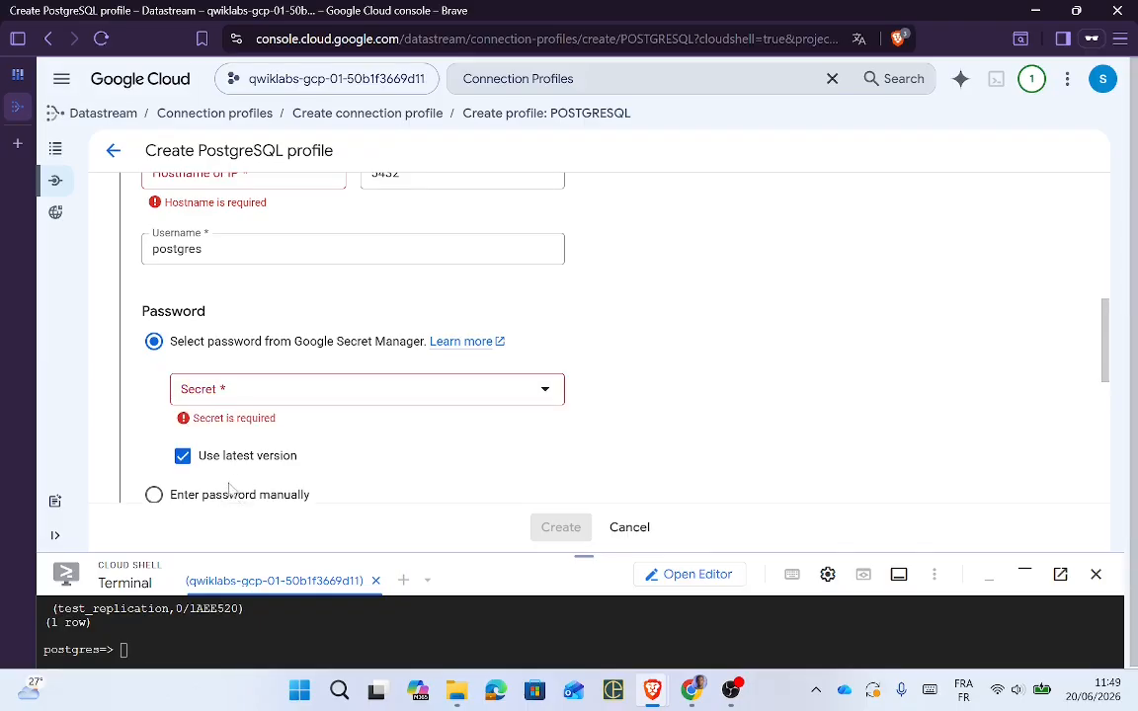
left_click(153, 494)
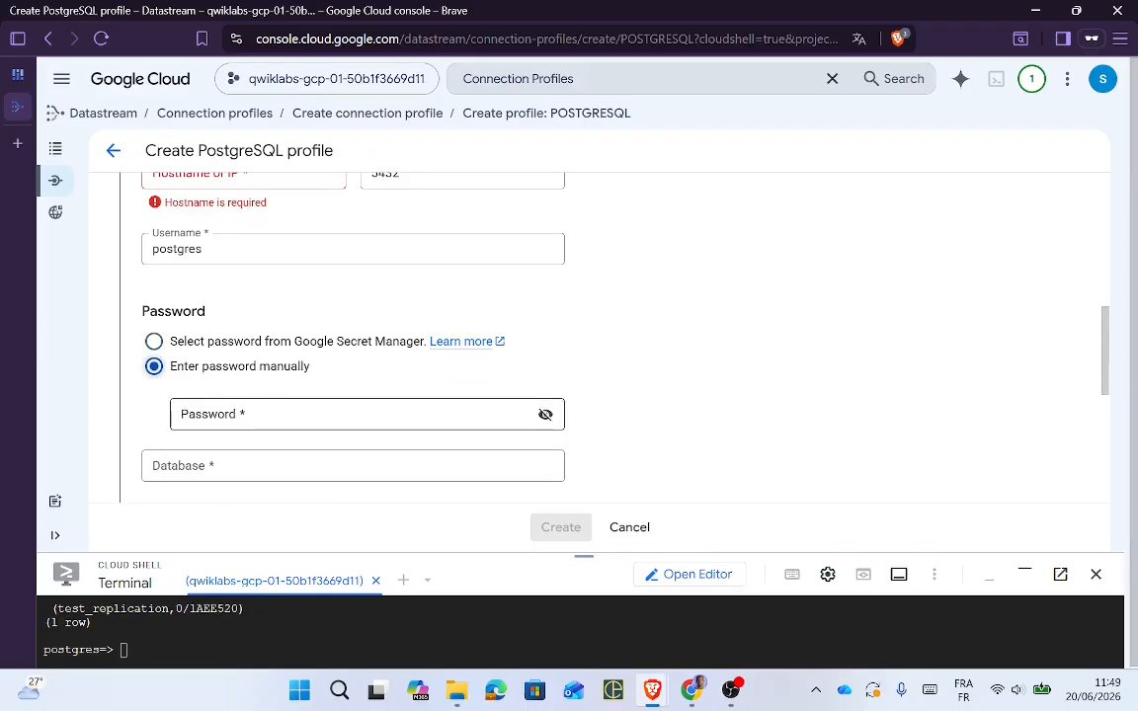
left_click(297, 415)
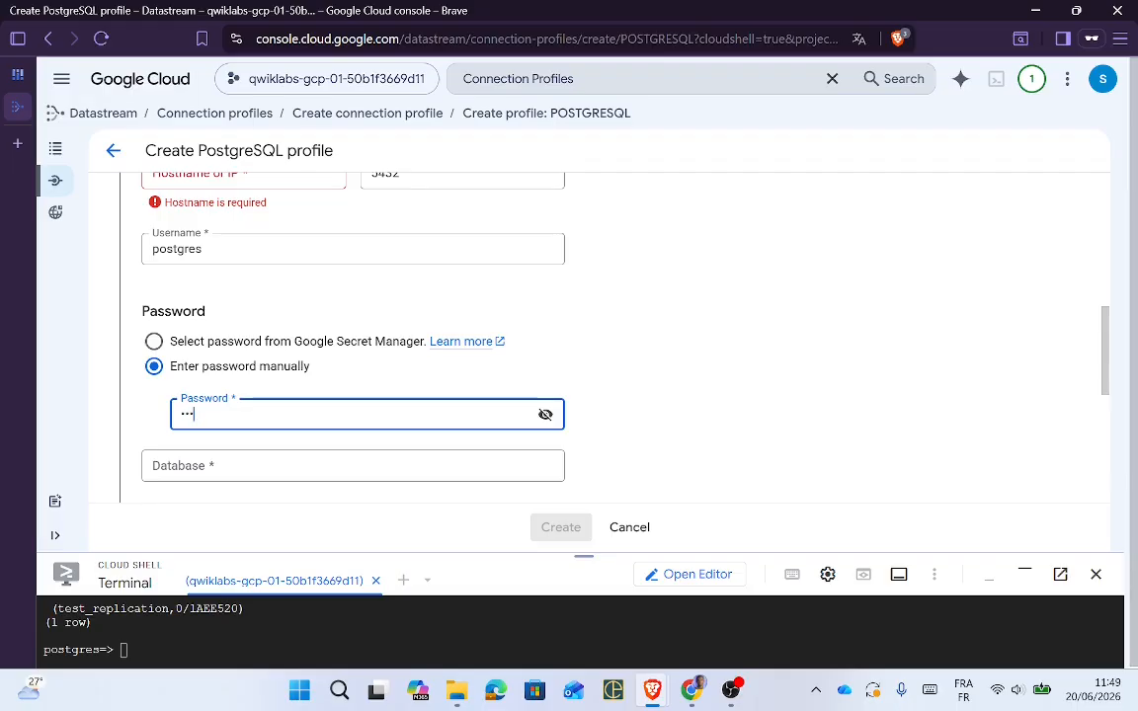
Step: Enter postgres as the profile's Database
key("Tab")
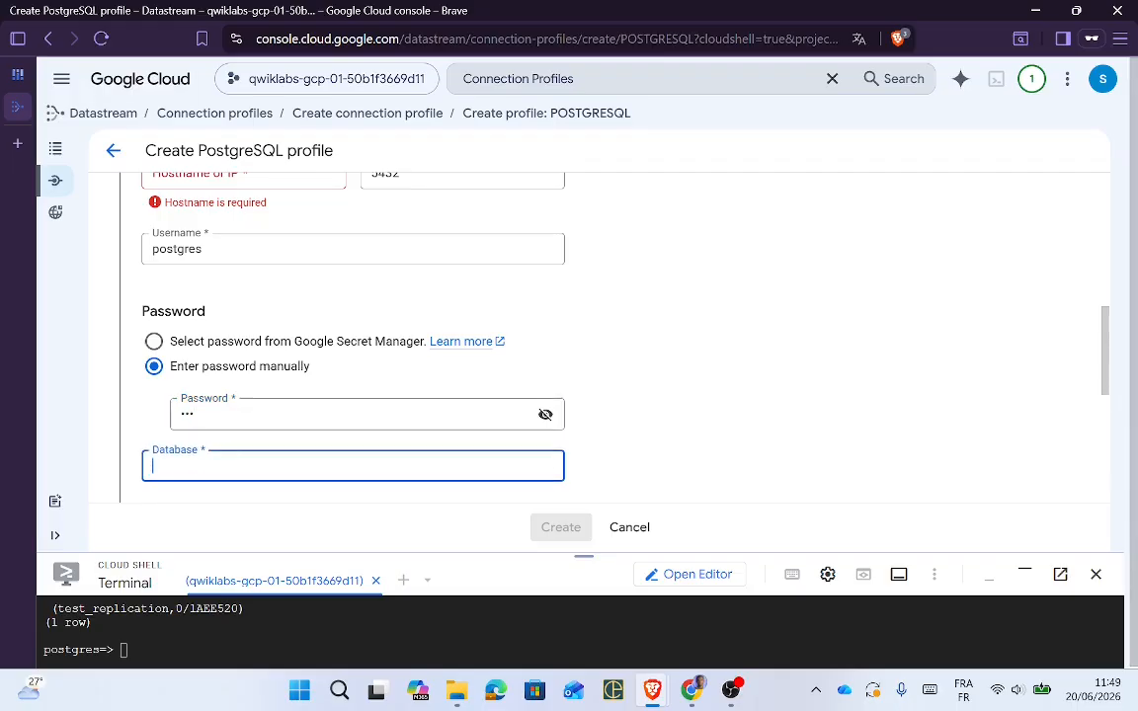
type("postgres")
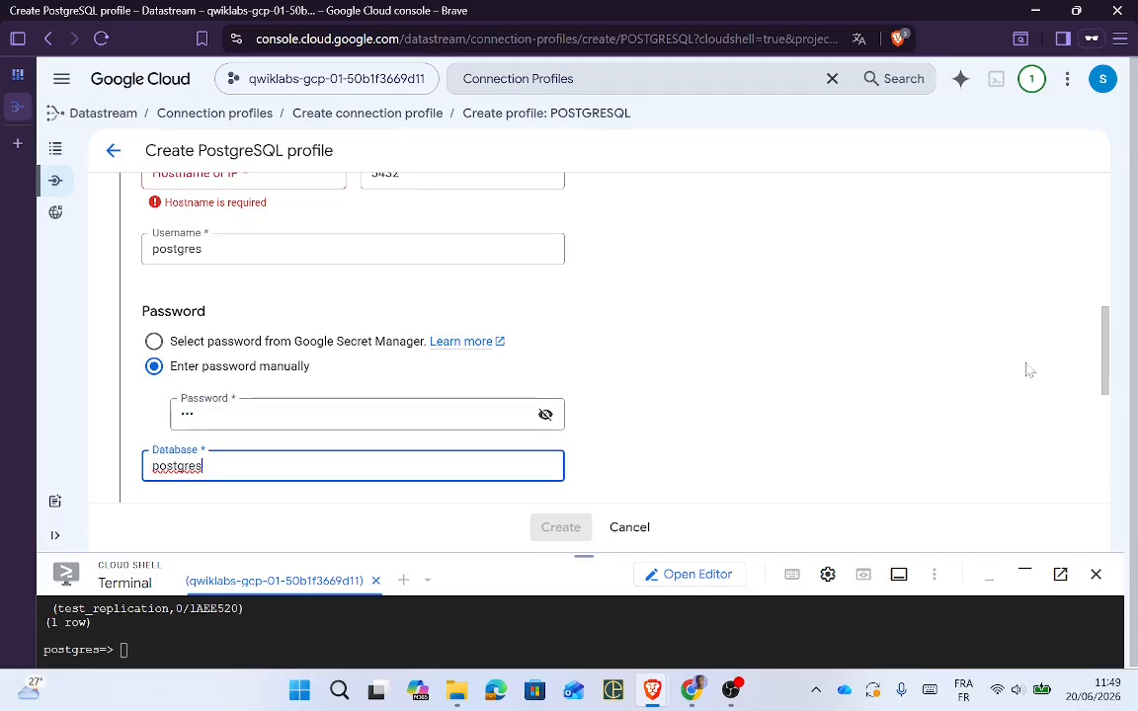
scroll(1103, 326, "up", 1)
scroll(1103, 326, "up", 1)
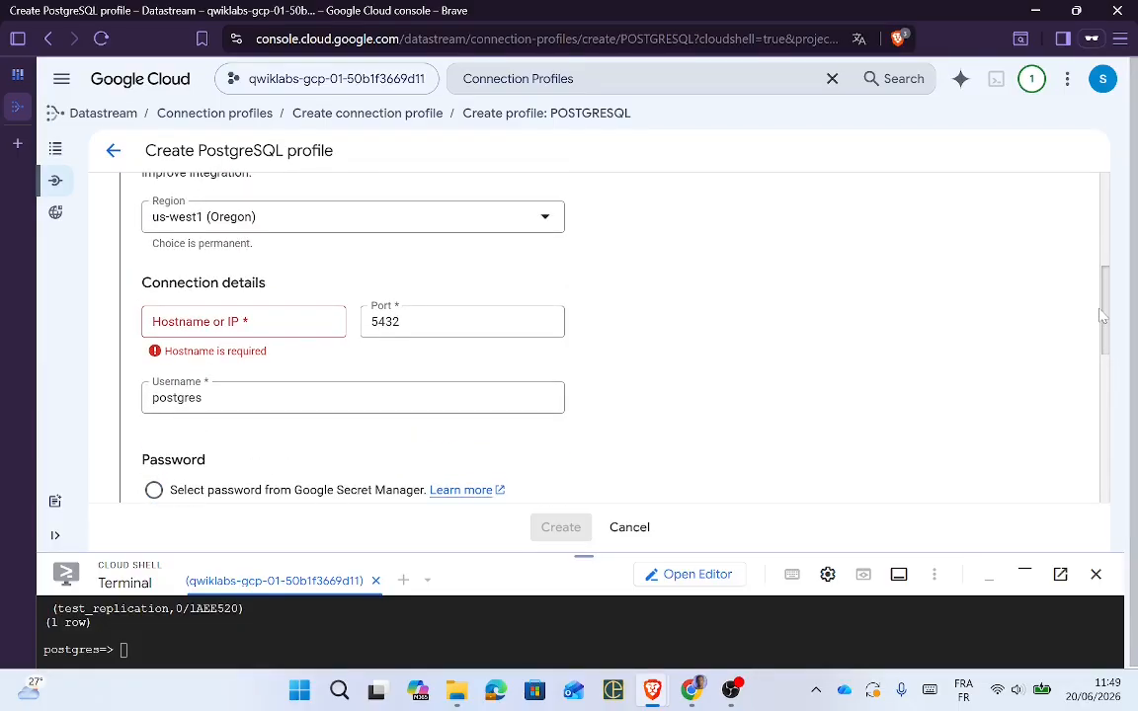
Step: Open the Google Cloud console home page in a new tab and switch to it
left_click(61, 88)
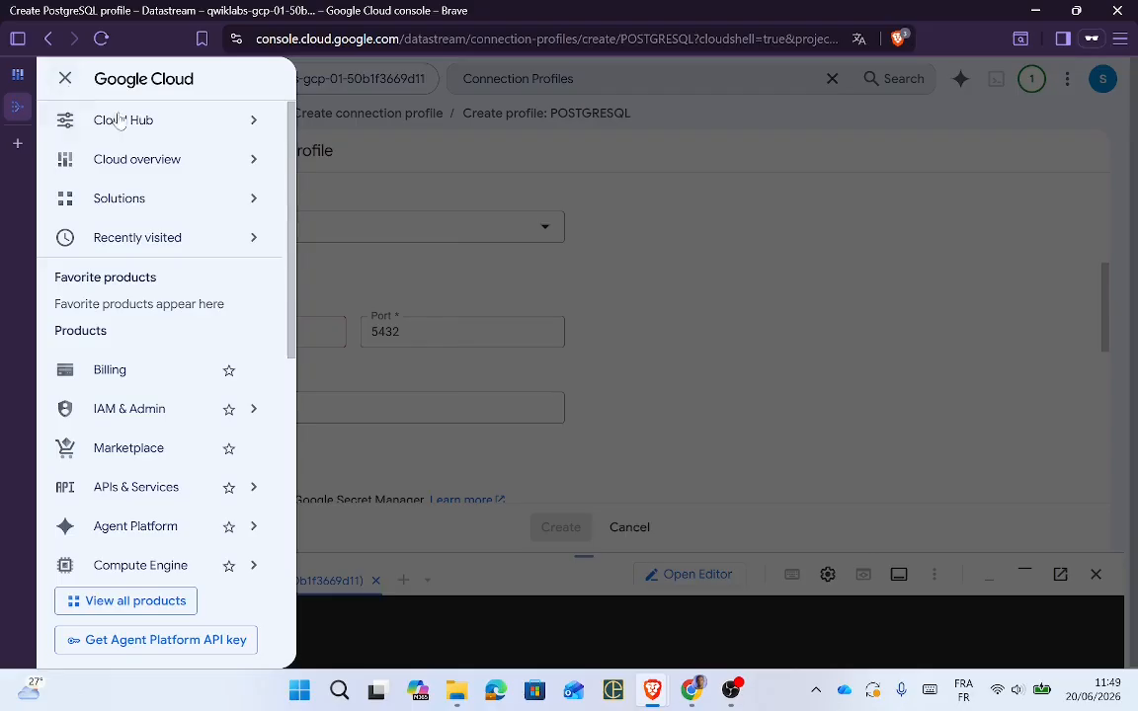
mouse_move(136, 123)
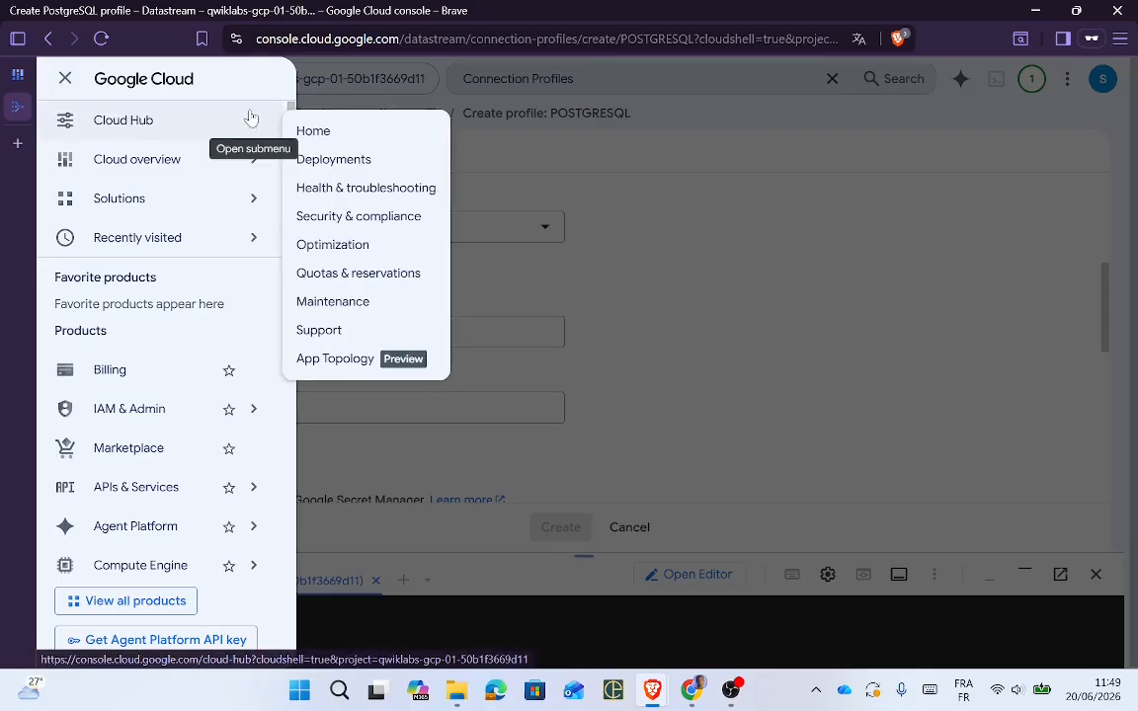
right_click(143, 85)
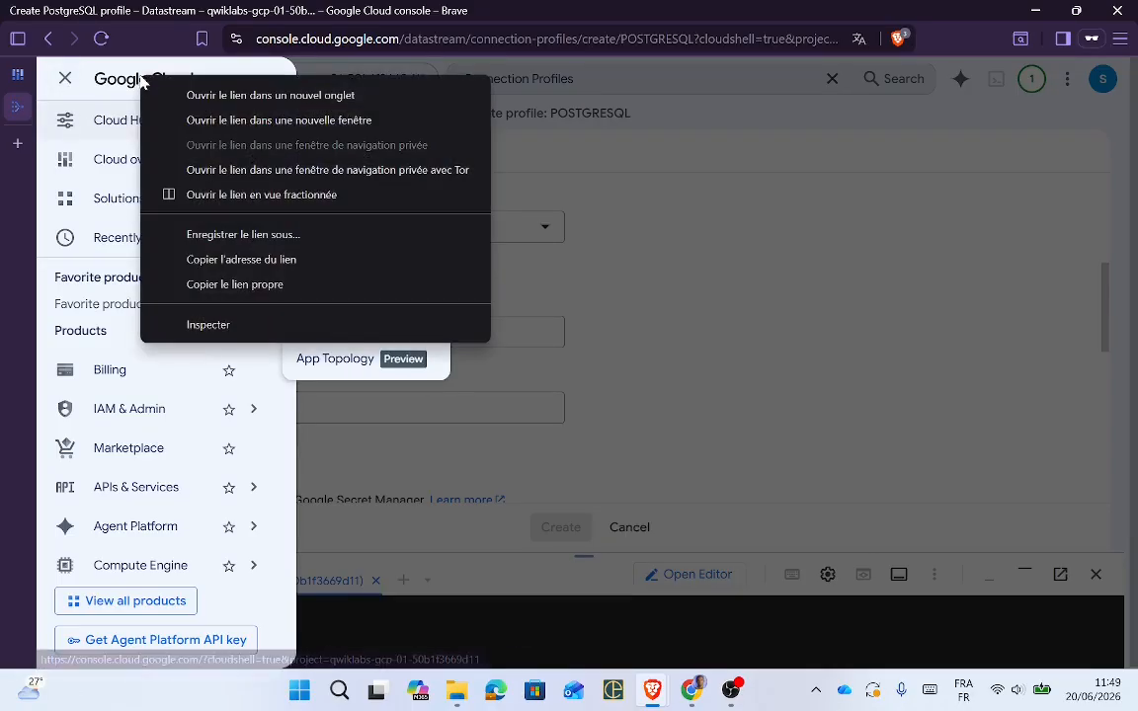
left_click(222, 94)
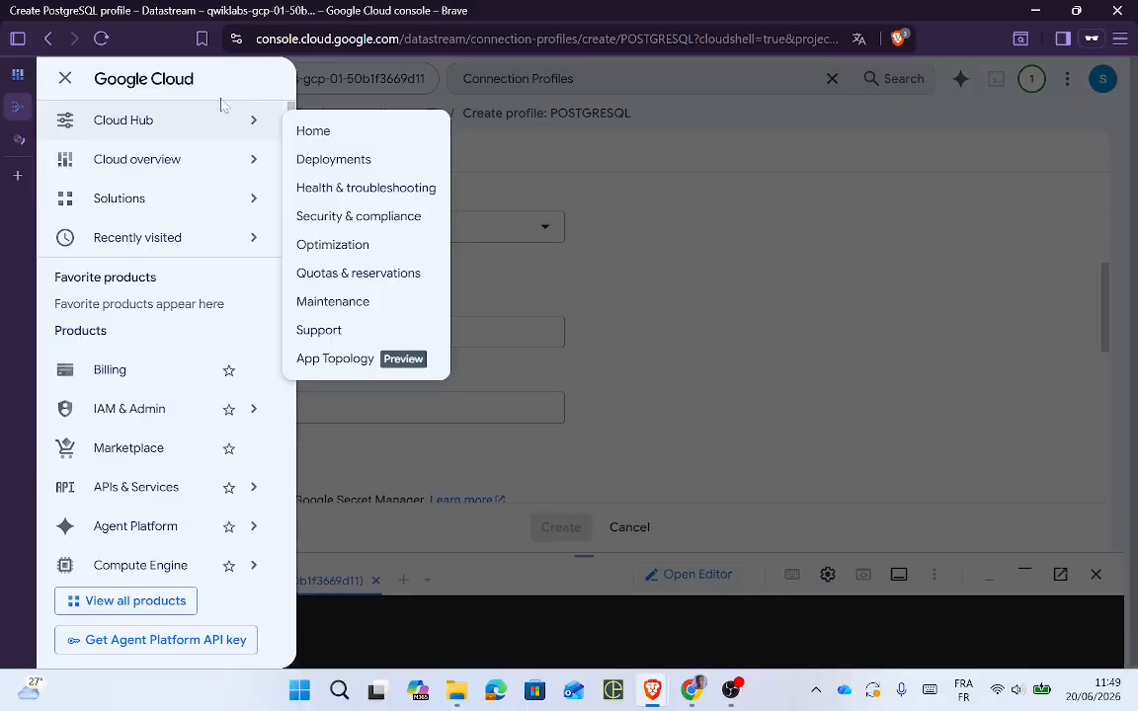
left_click(23, 139)
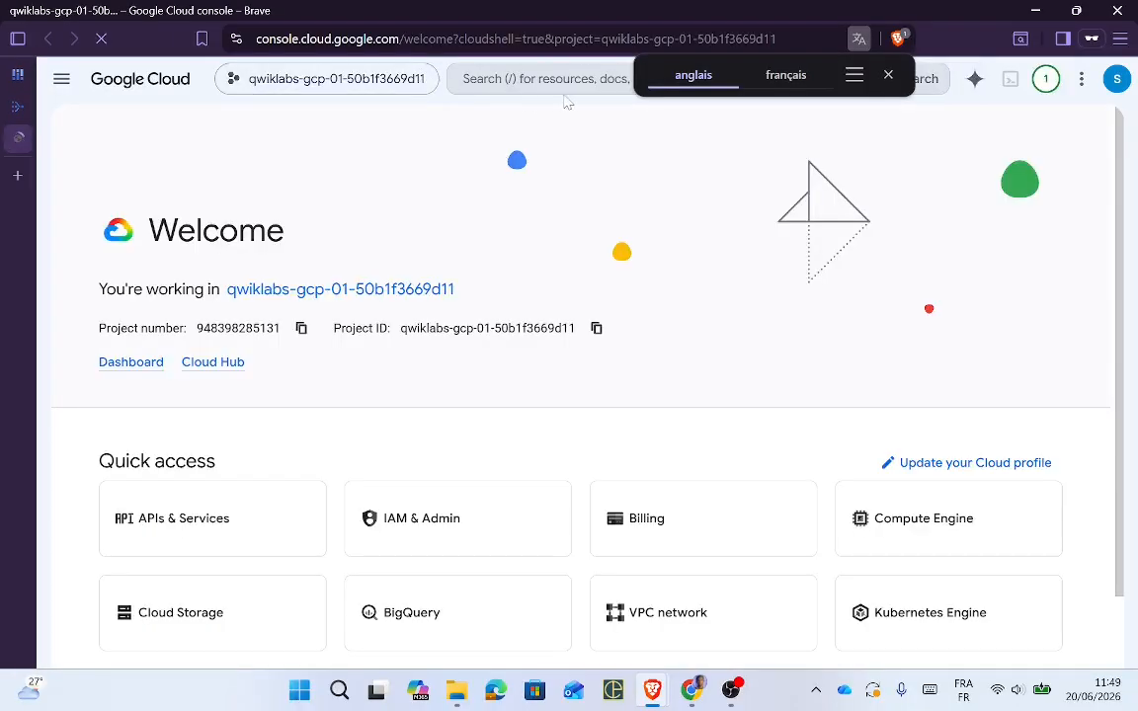
Step: Copy 'Cloud SQL' from the lab instructions
key("alt+Tab")
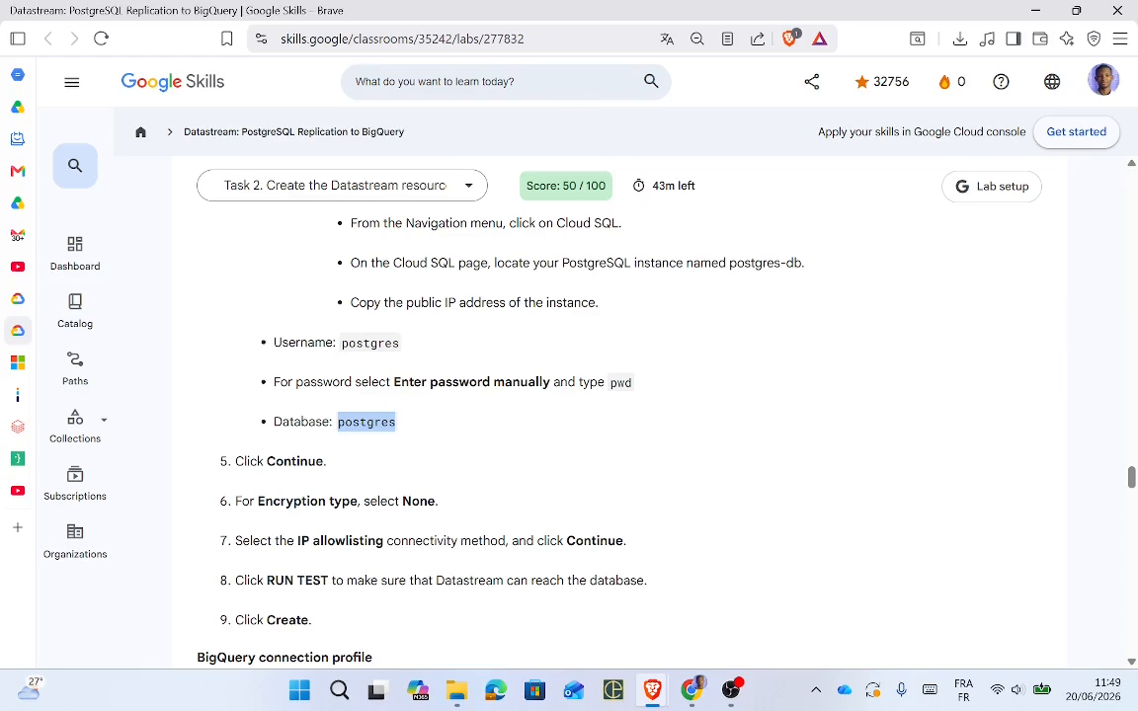
left_click_drag(402, 263, 452, 263)
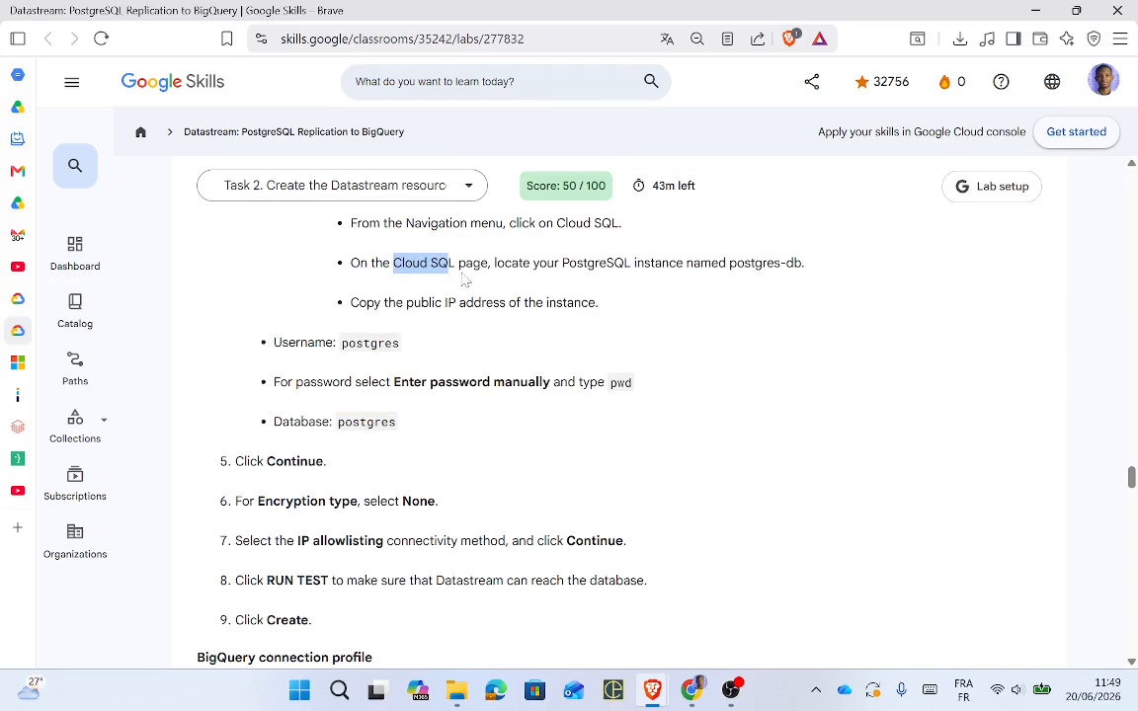
key("alt+Tab")
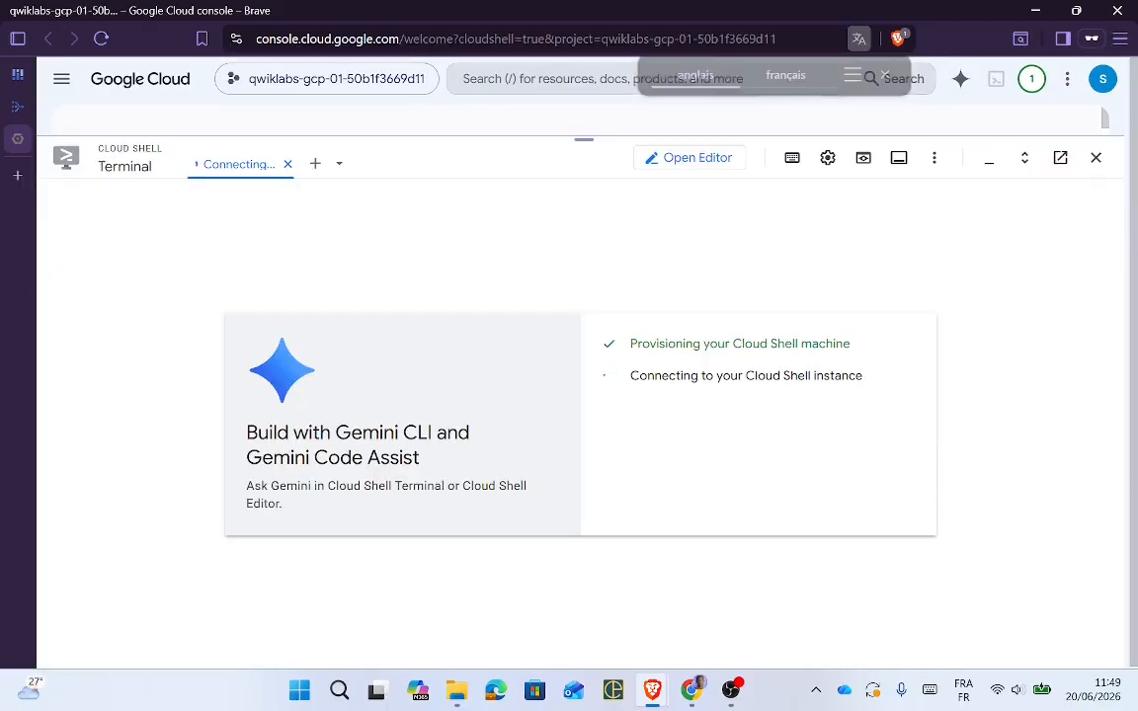
Step: Search for Cloud SQL, open its instances page, and clear Cloud Shell and side panels
key("slash")
type("Cloud SQ")
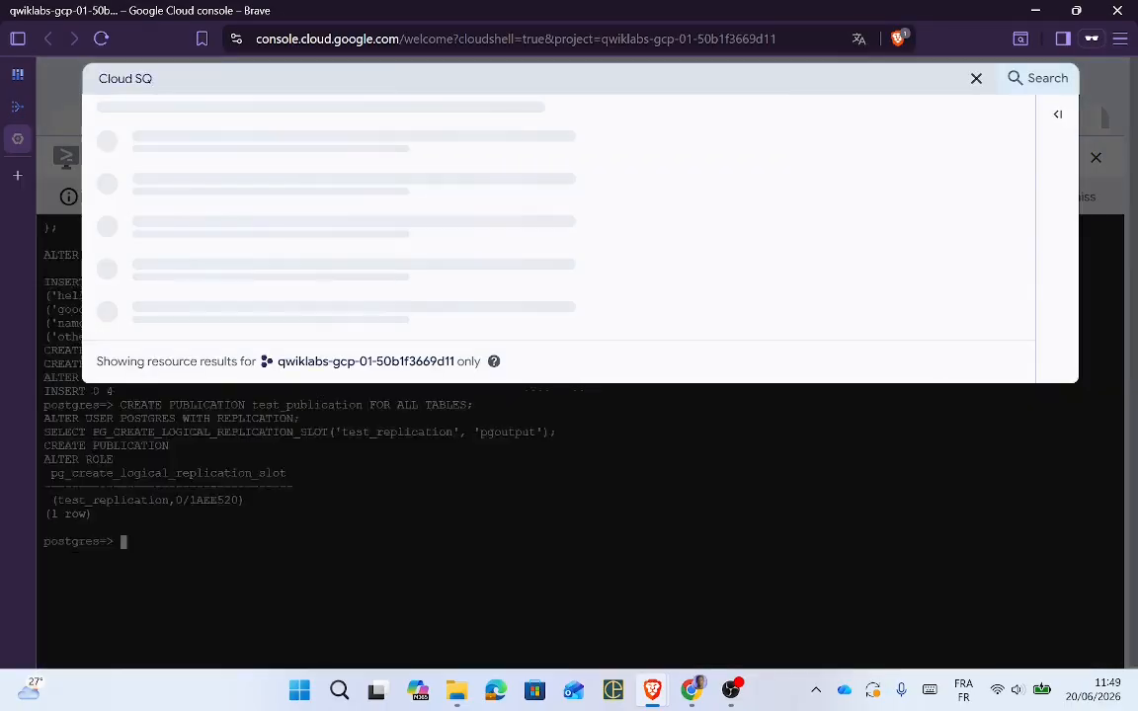
type("l")
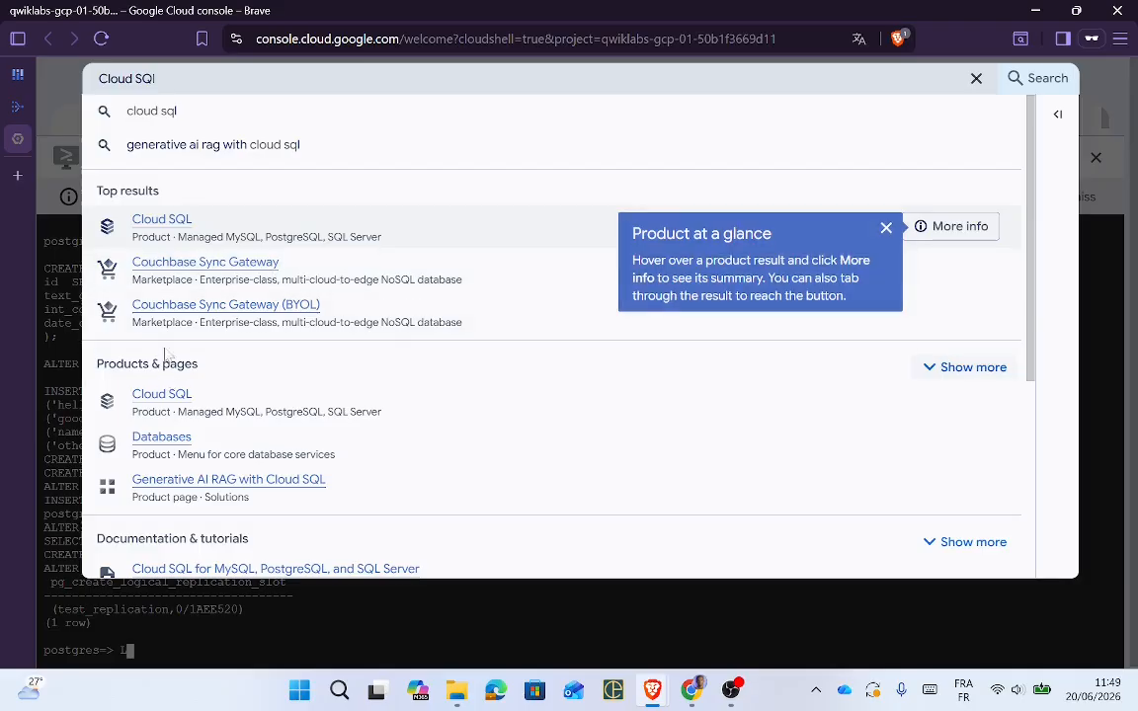
left_click(158, 222)
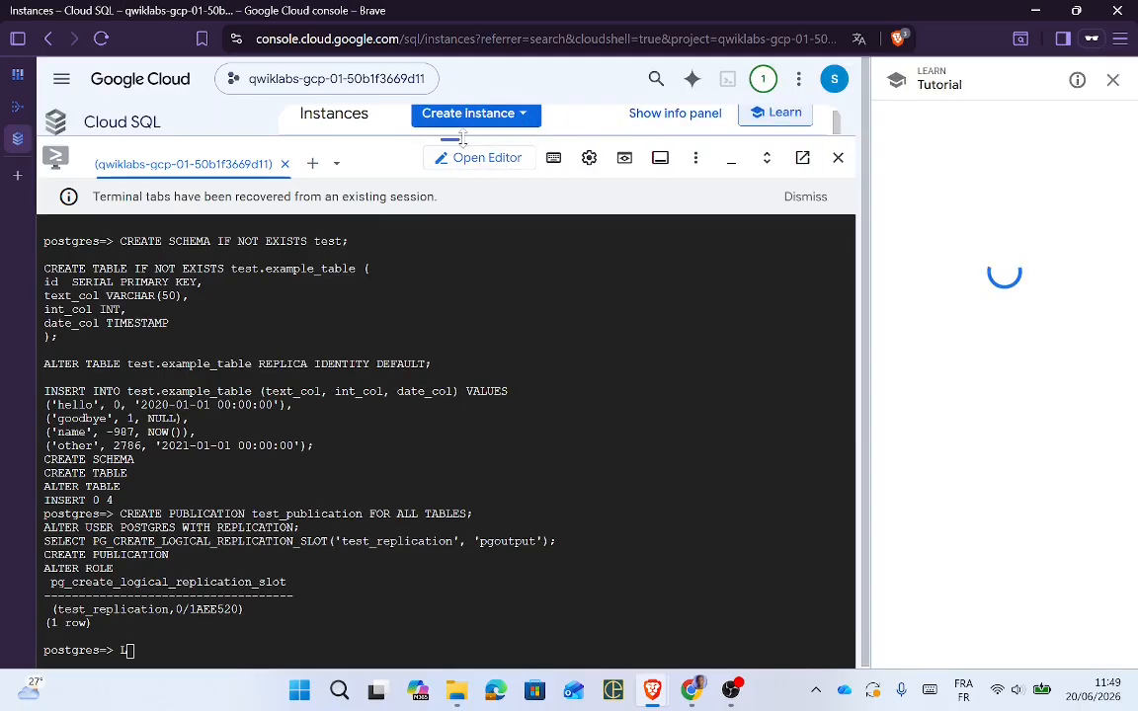
left_click_drag(474, 139, 472, 690)
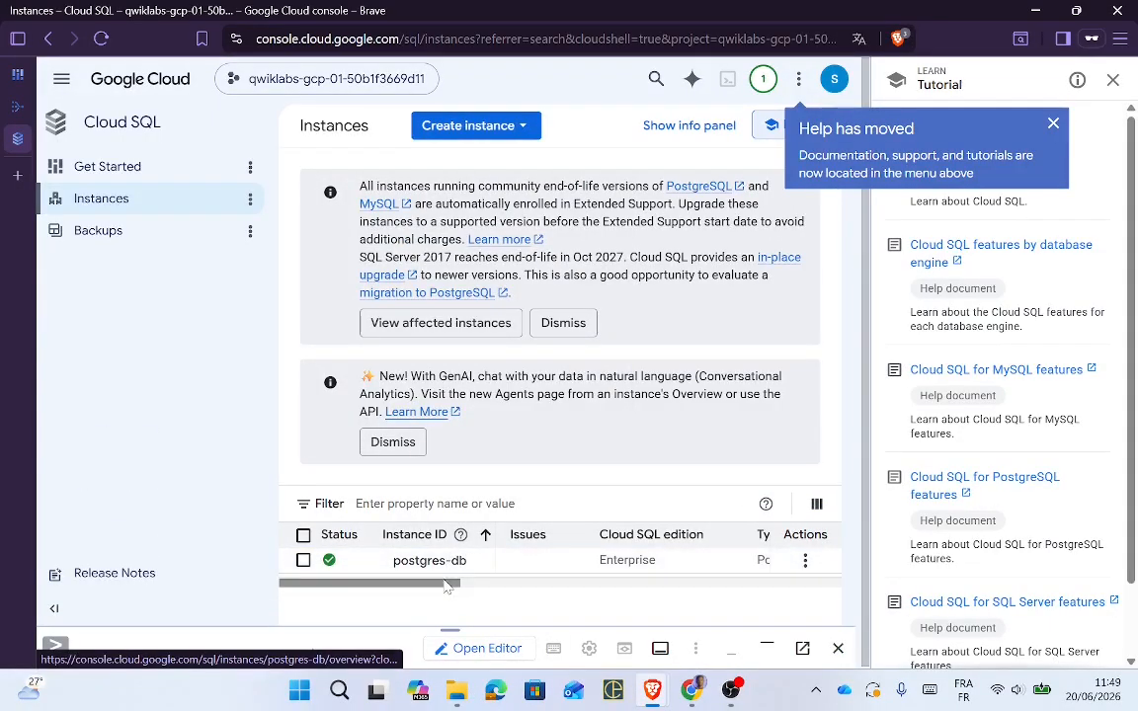
left_click_drag(445, 582, 554, 599)
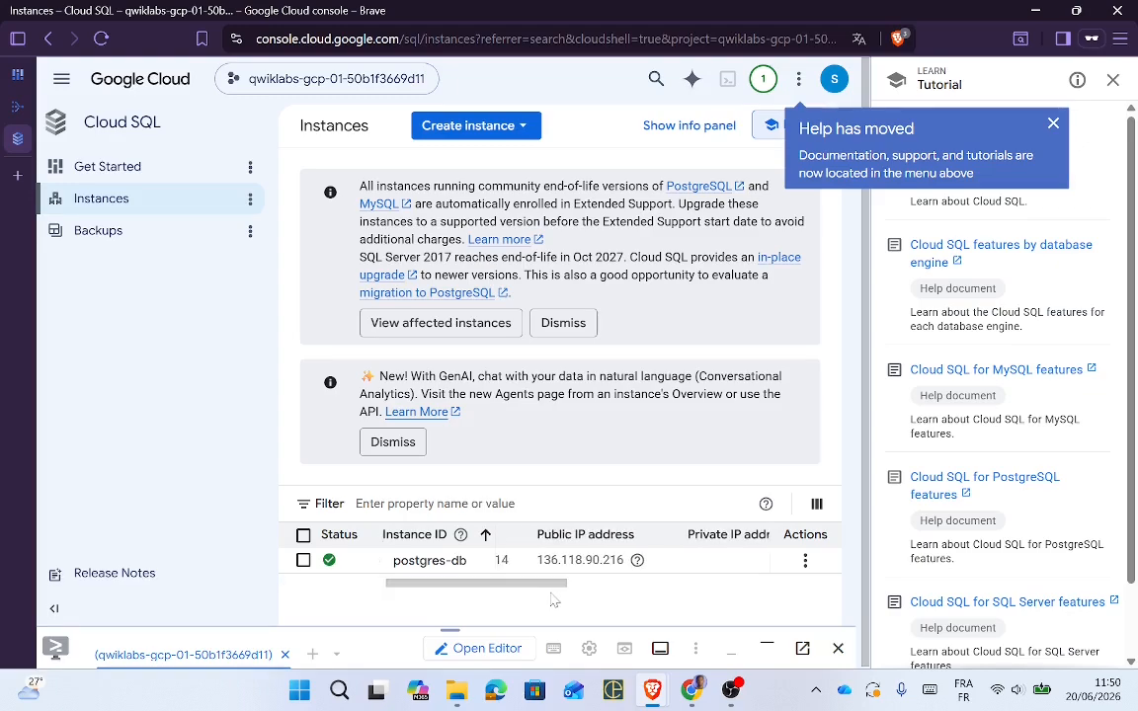
left_click(1112, 80)
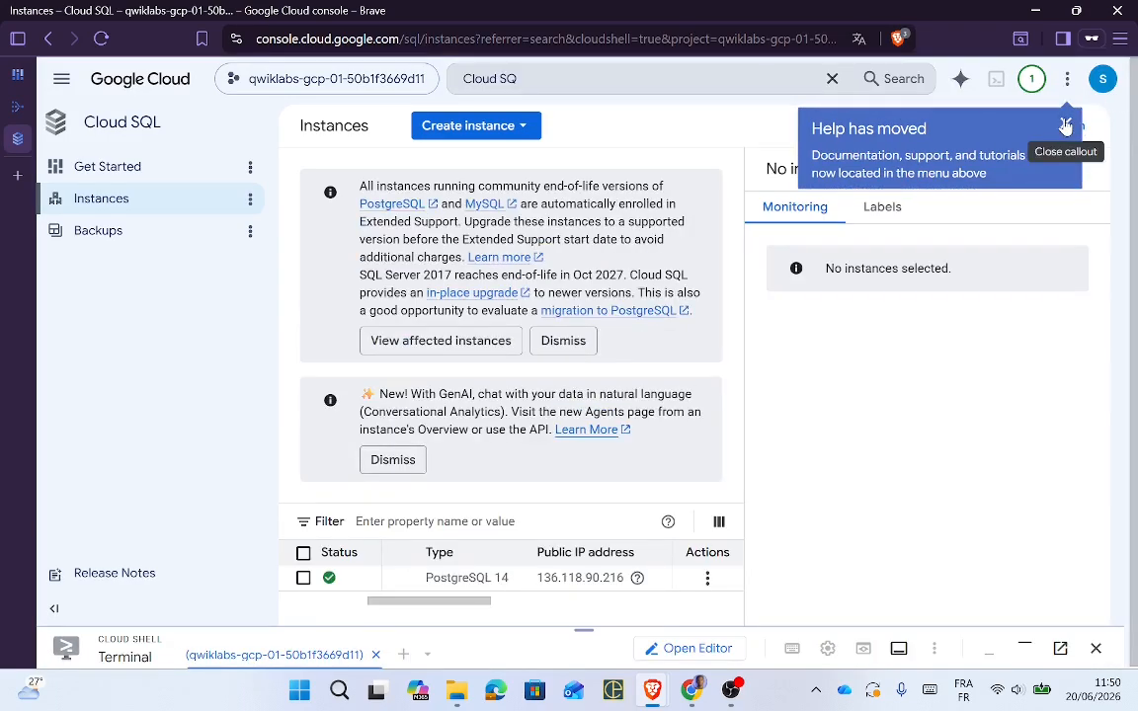
left_click(1067, 125)
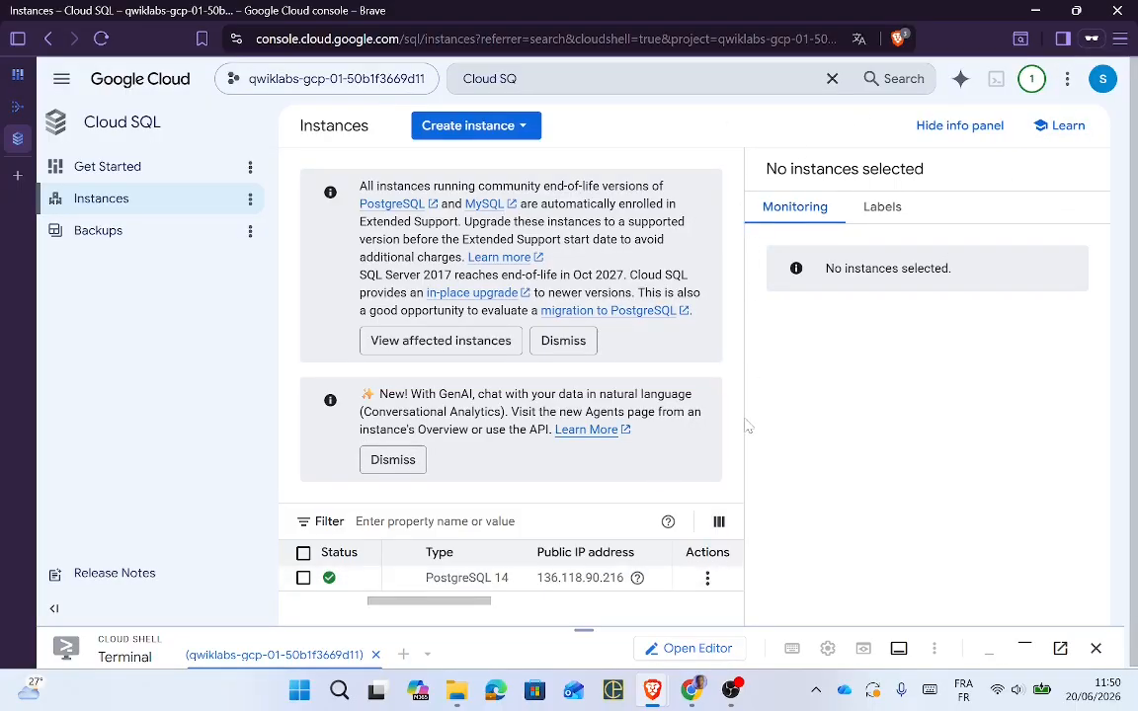
Step: Copy the postgres-db public IP 136.118.90.216 and return to the Datastream profile tab
key("alt+Tab")
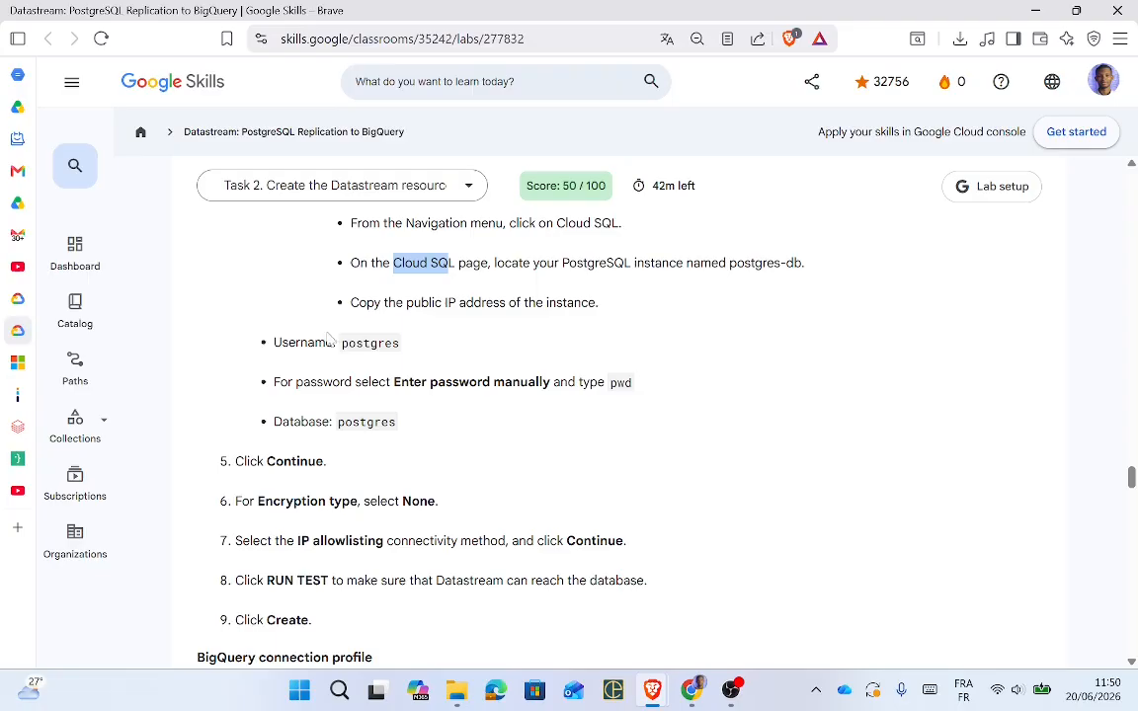
key("alt+Tab")
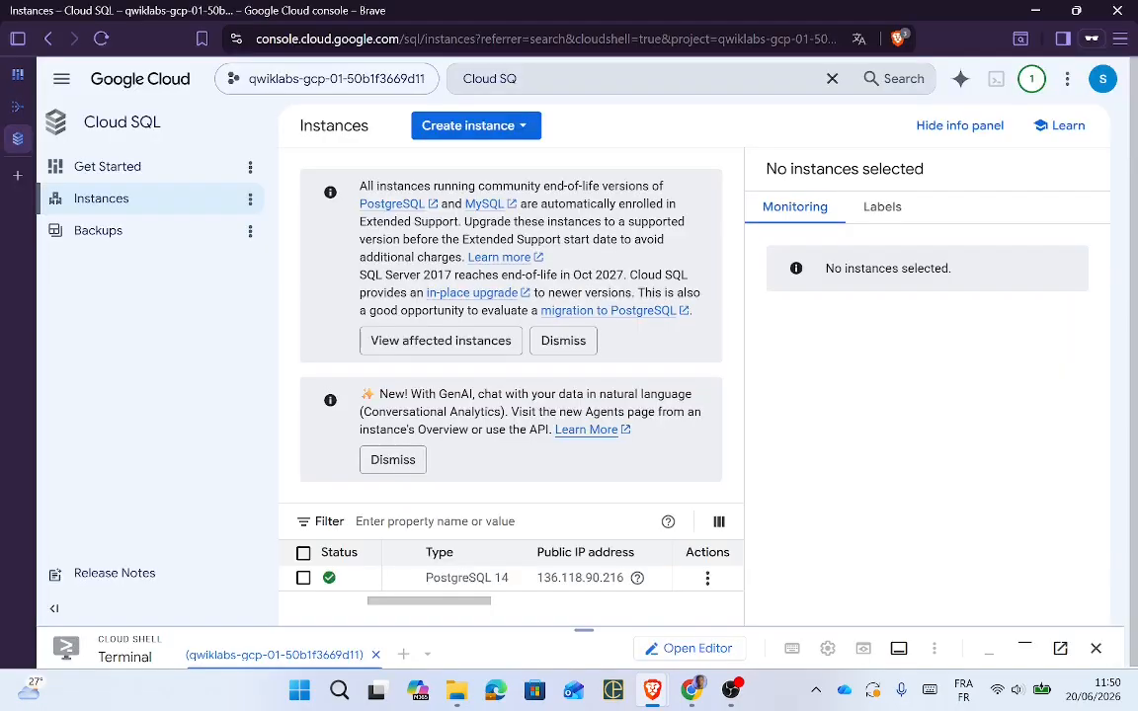
double_click(585, 579)
key("ctrl+c")
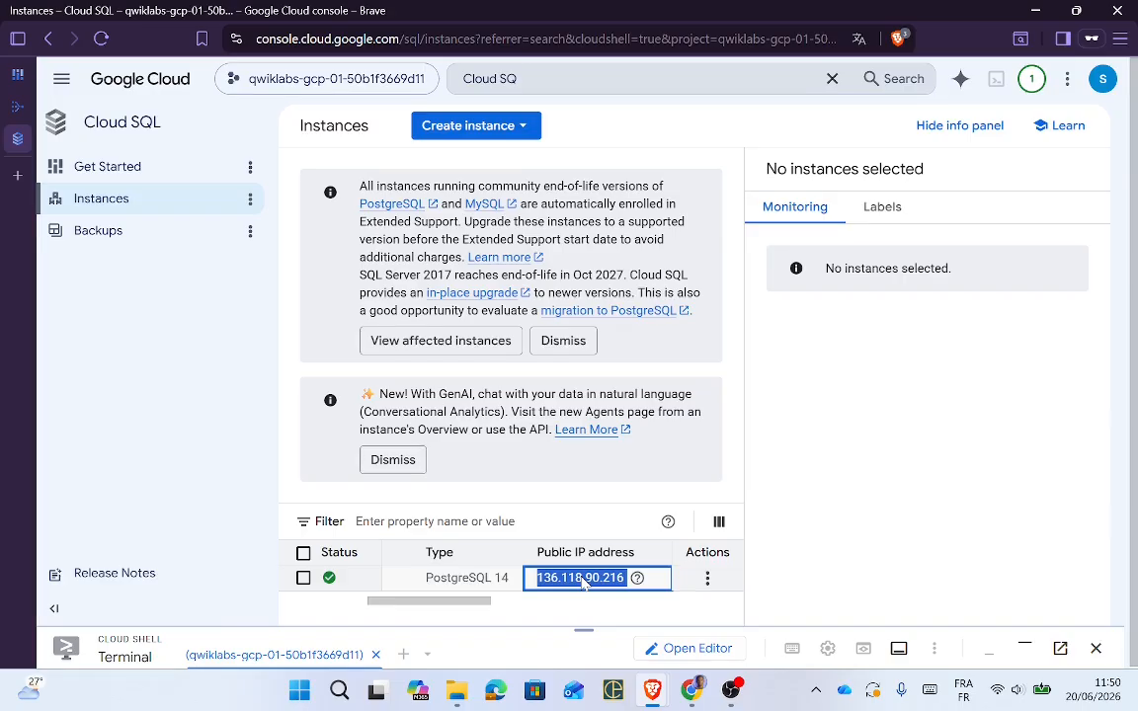
key("alt+Tab")
key("alt+Tab")
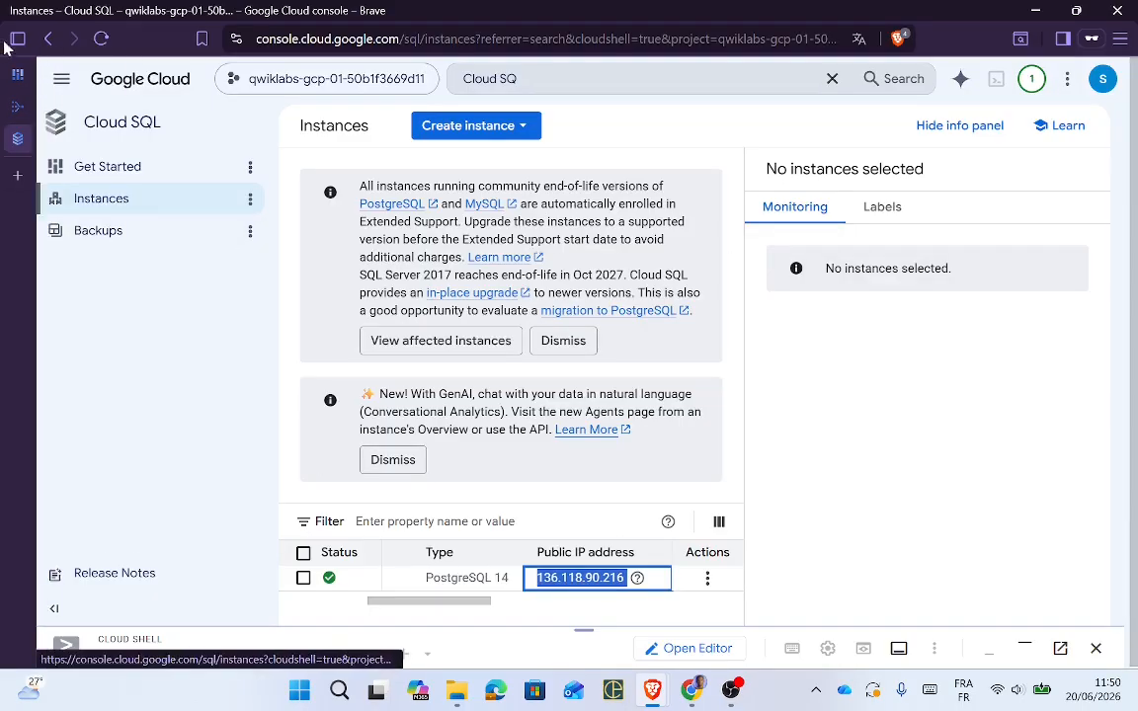
left_click(71, 116)
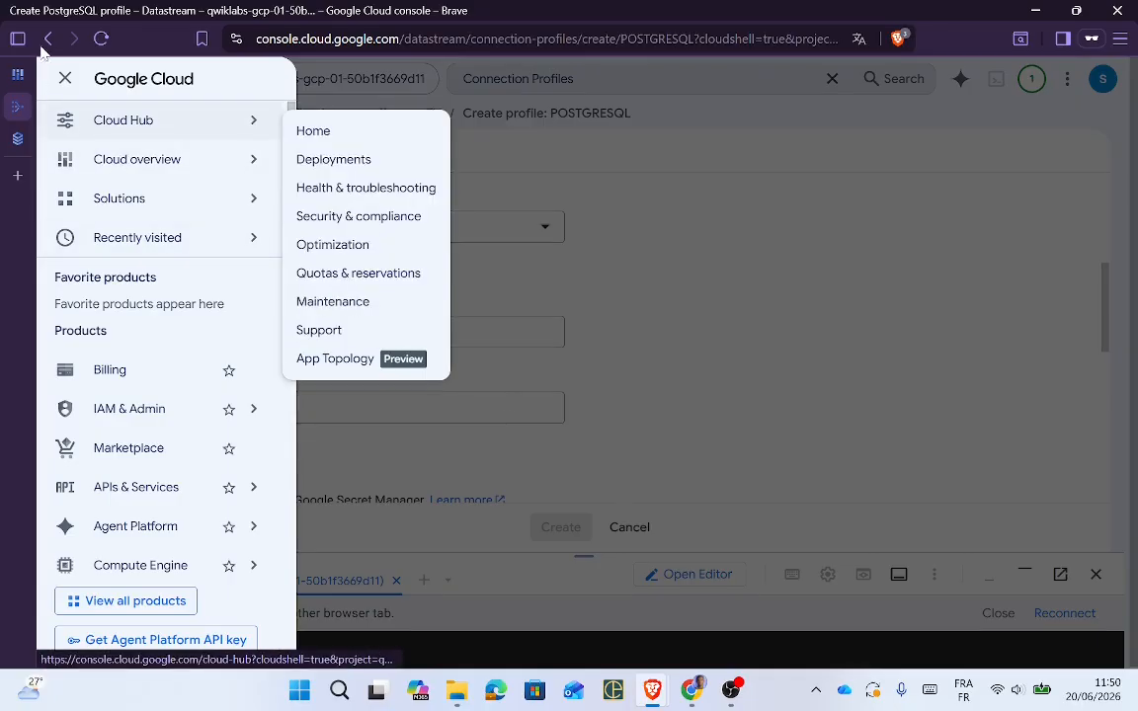
Step: Paste 136.118.90.216 into Hostname or IP, removing the trailing space
left_click(638, 215)
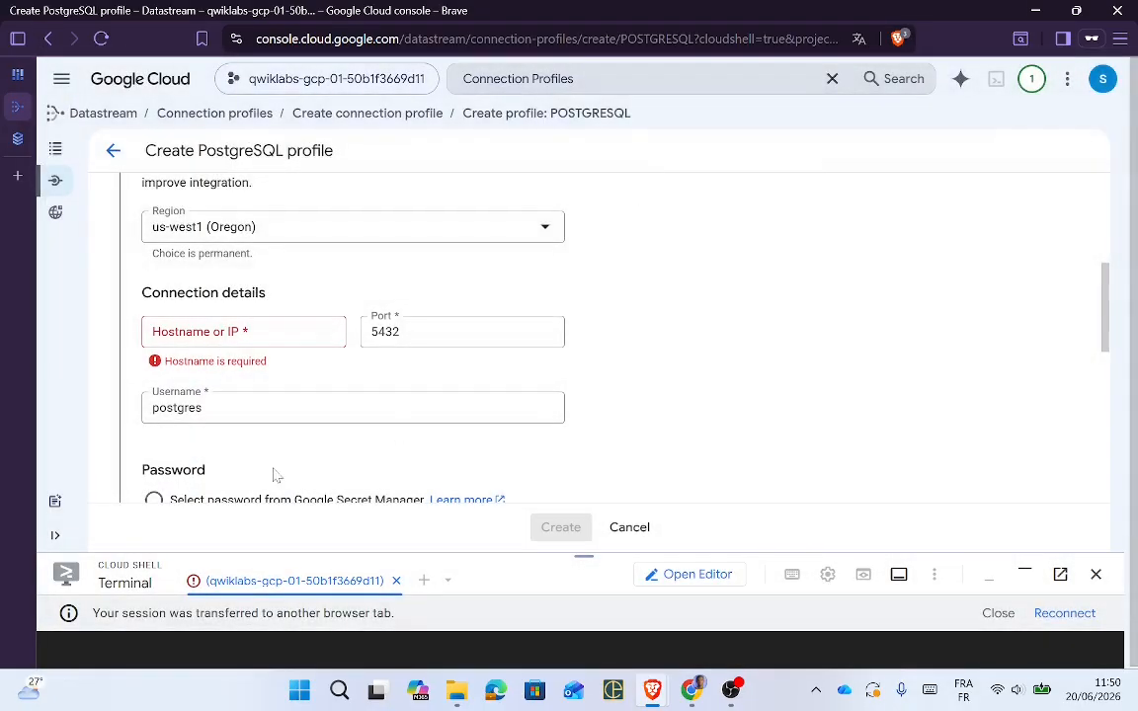
left_click(237, 332)
key("ctrl+v")
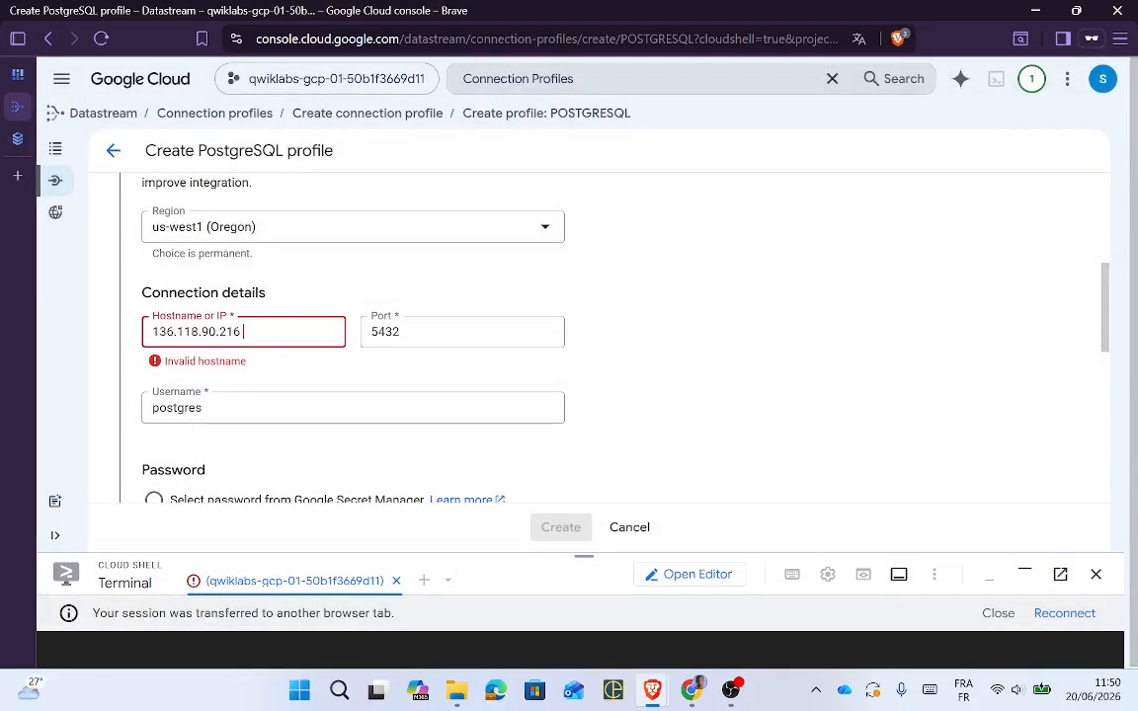
key("BackSpace")
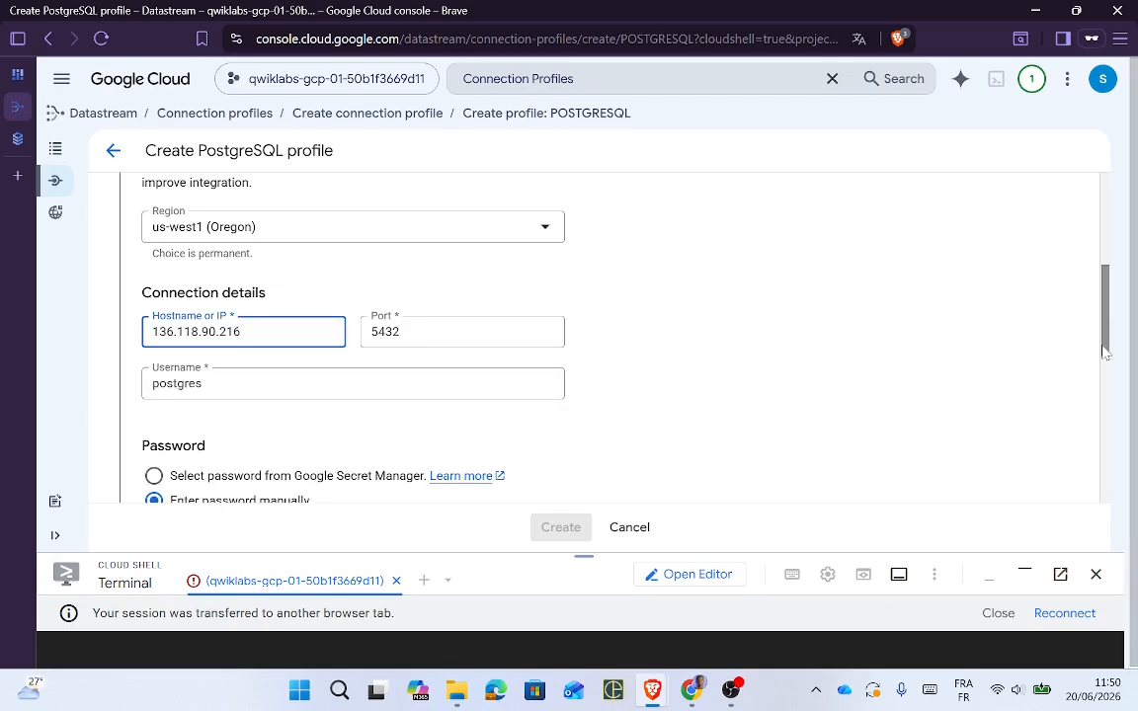
left_click_drag(1105, 353, 1112, 448)
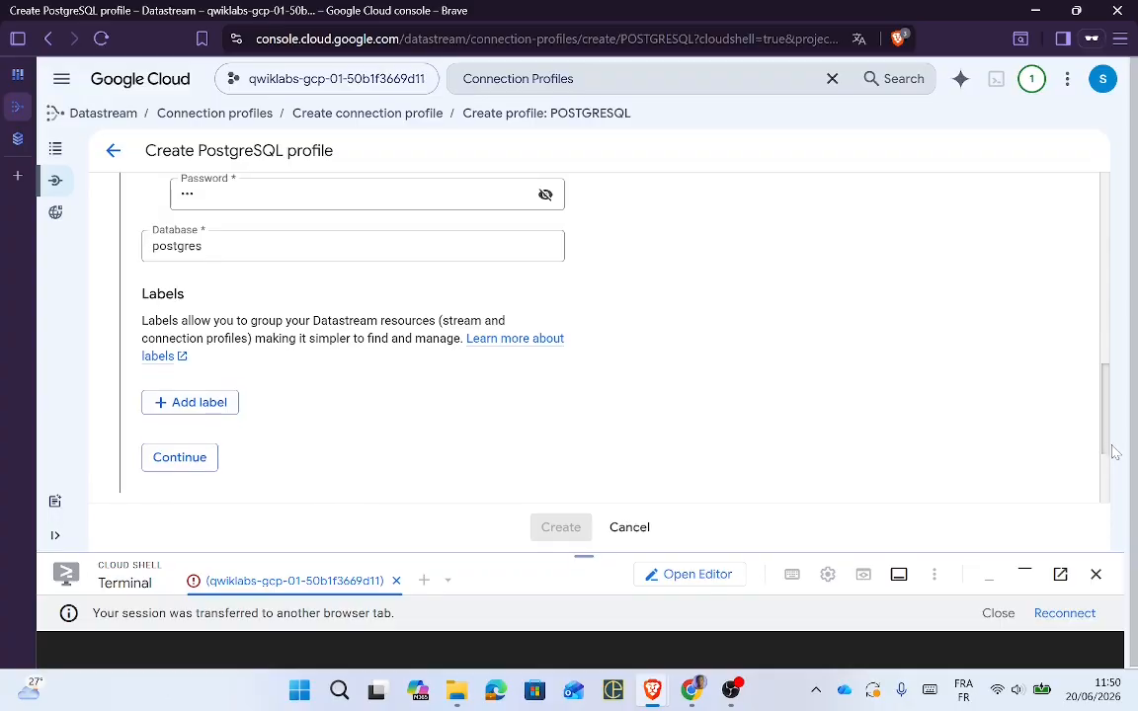
key("alt+Tab")
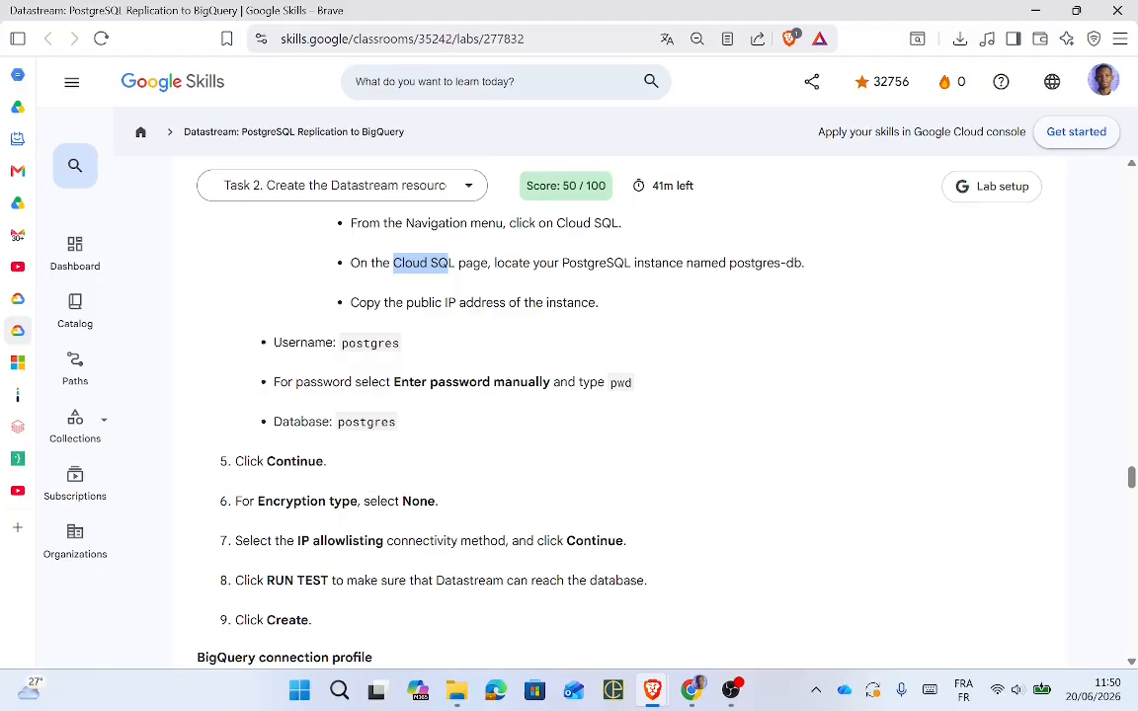
key("alt+Tab")
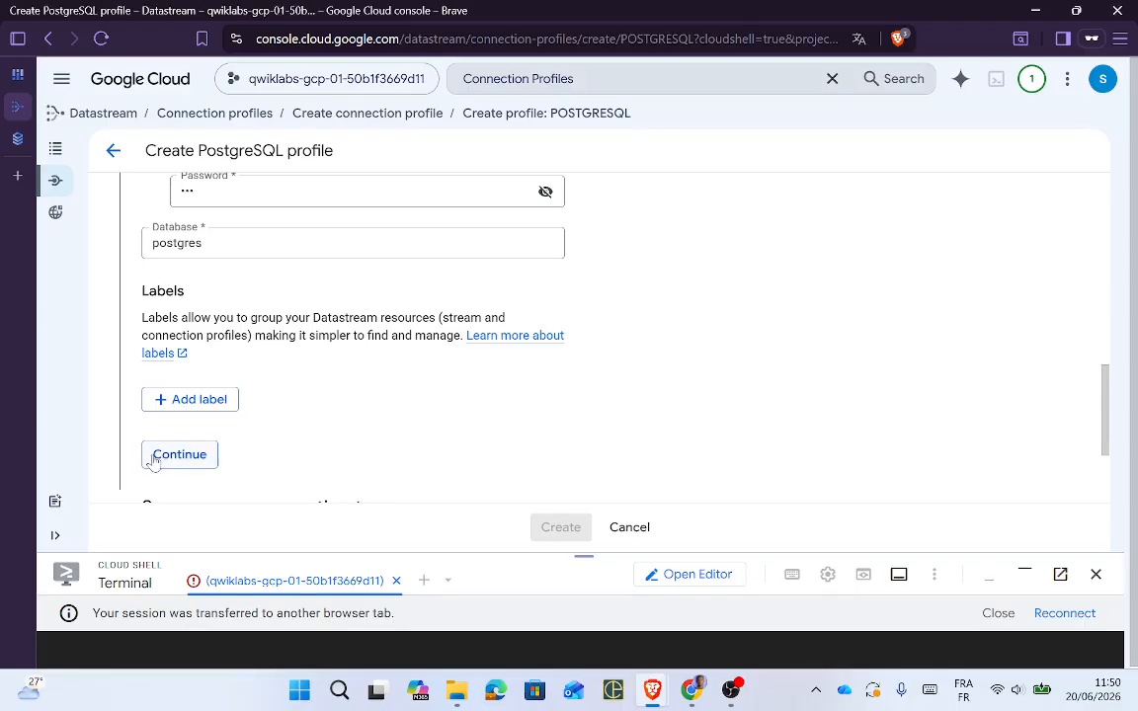
Step: Confirm the PostgreSQL profile's connection settings, checking them against the lab instructions
left_click(179, 454)
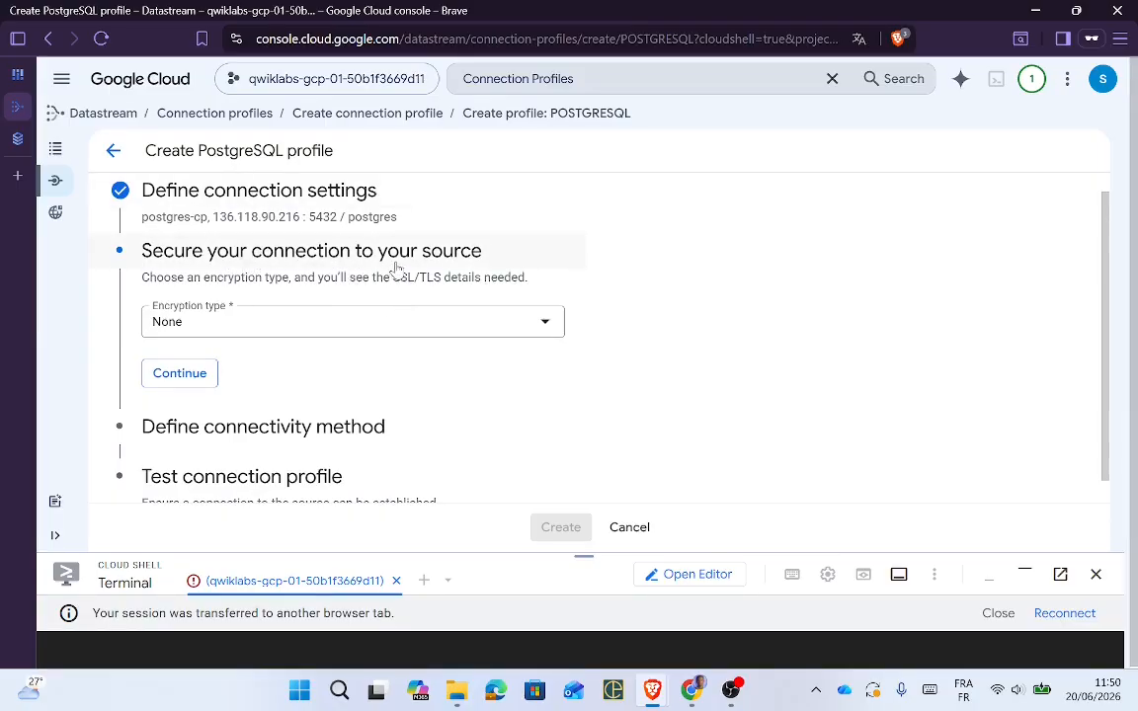
key("alt+Tab")
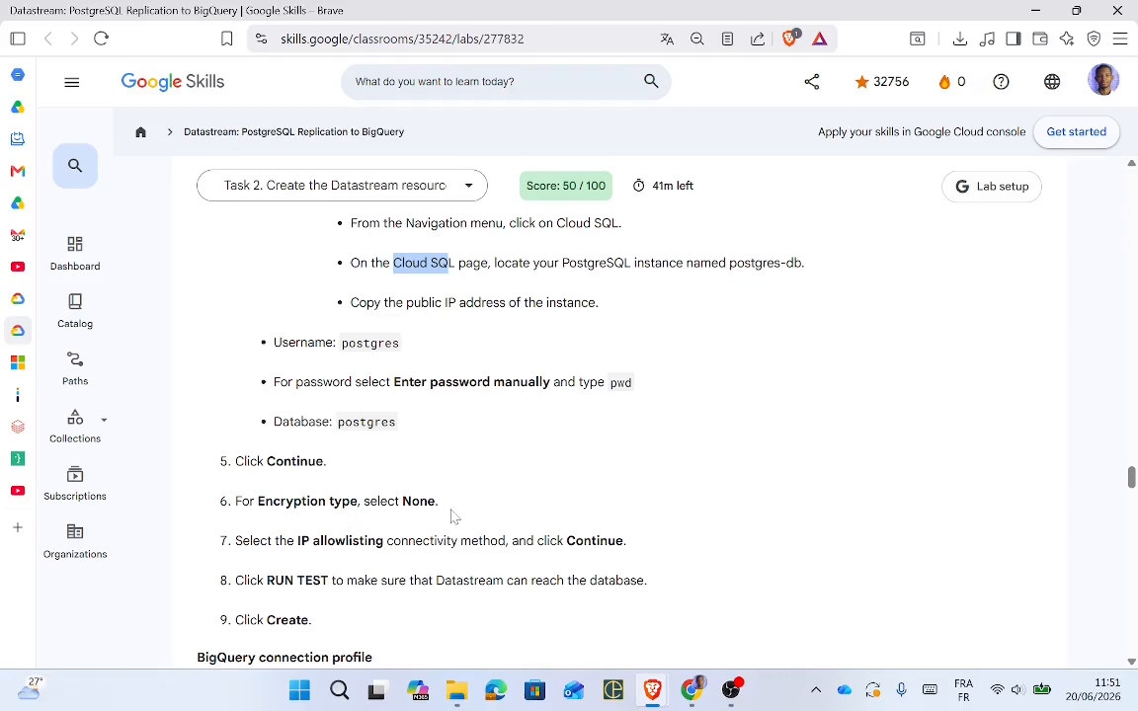
key("alt+Tab")
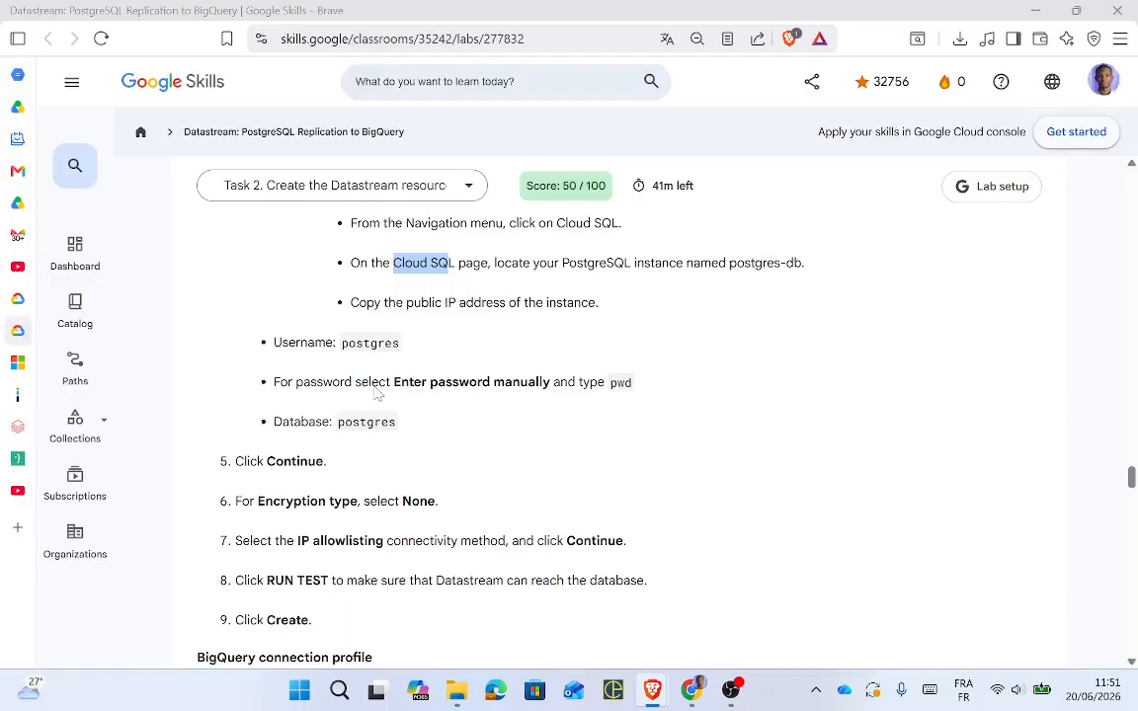
key("alt+Tab")
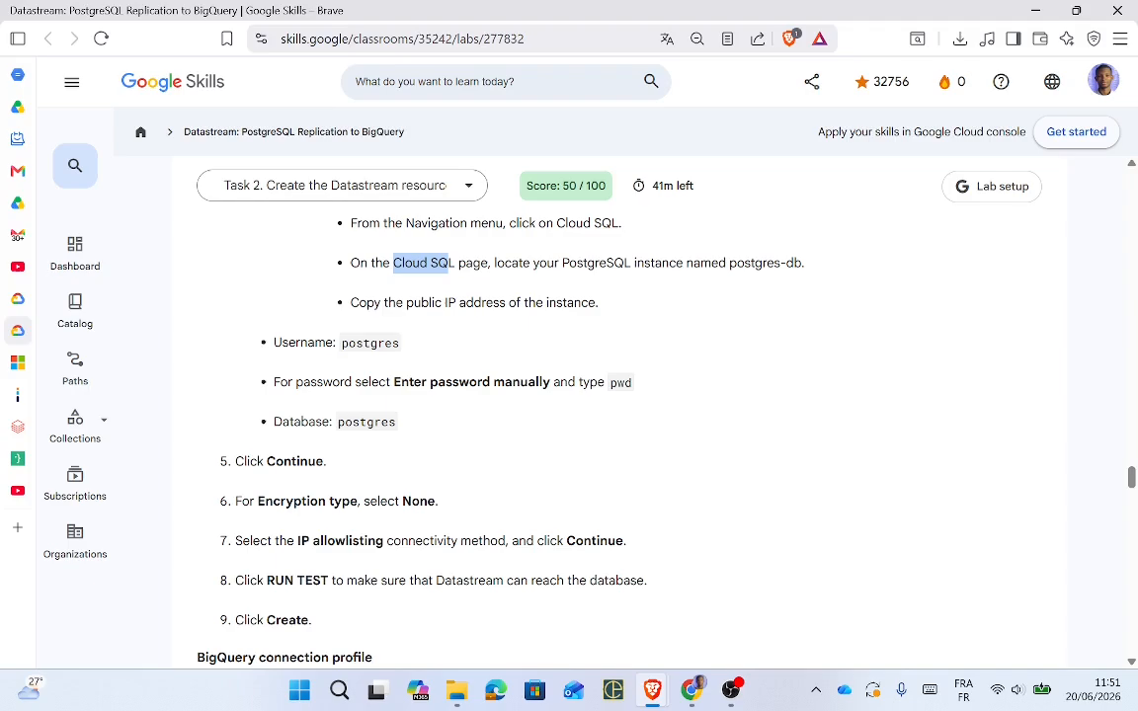
key("alt+Tab")
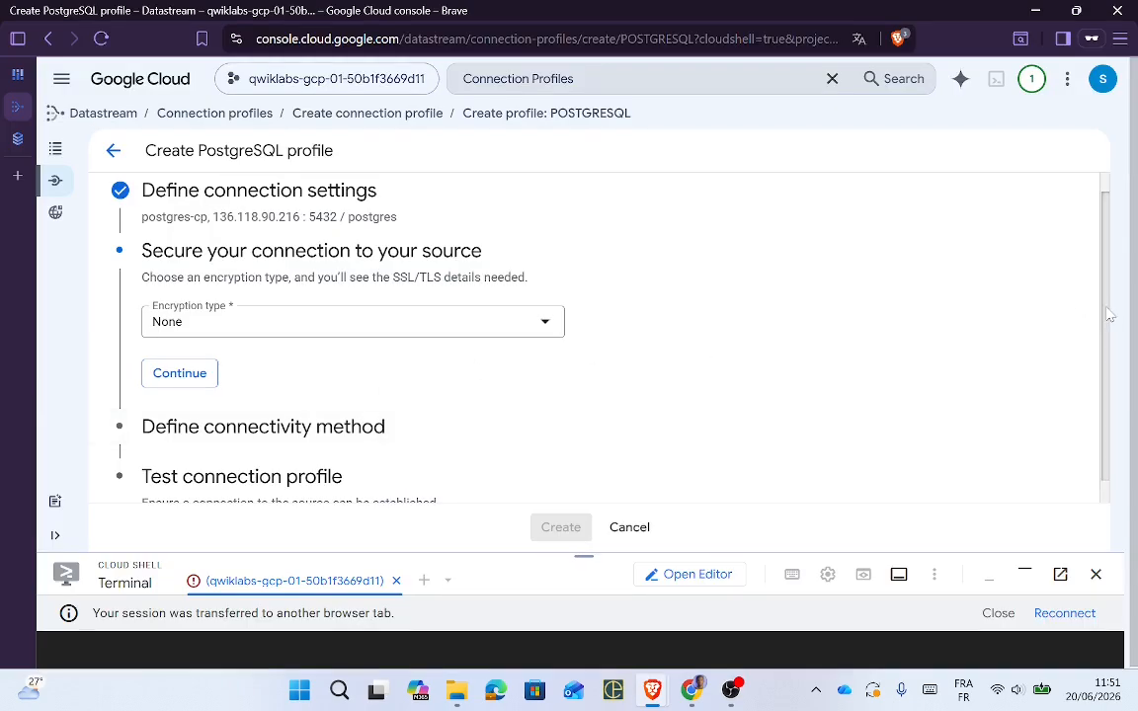
Step: Set the Encryption type to None in the Secure your connection step
scroll(1110, 315, "down", 1)
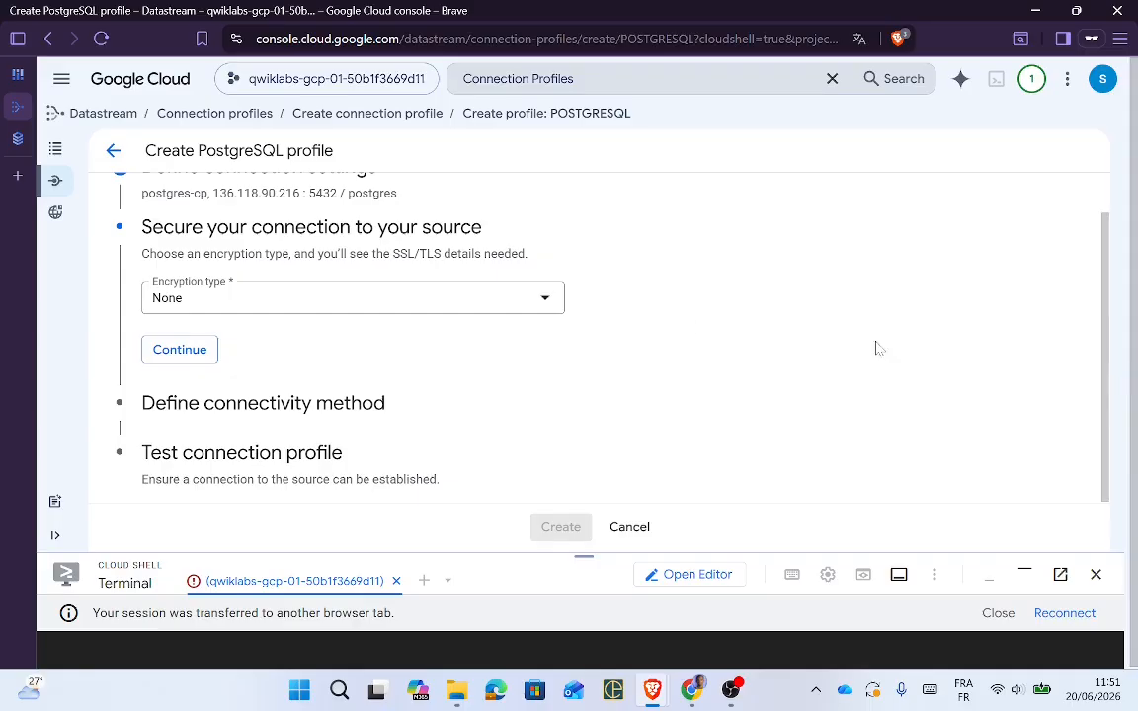
left_click(540, 312)
left_click(540, 314)
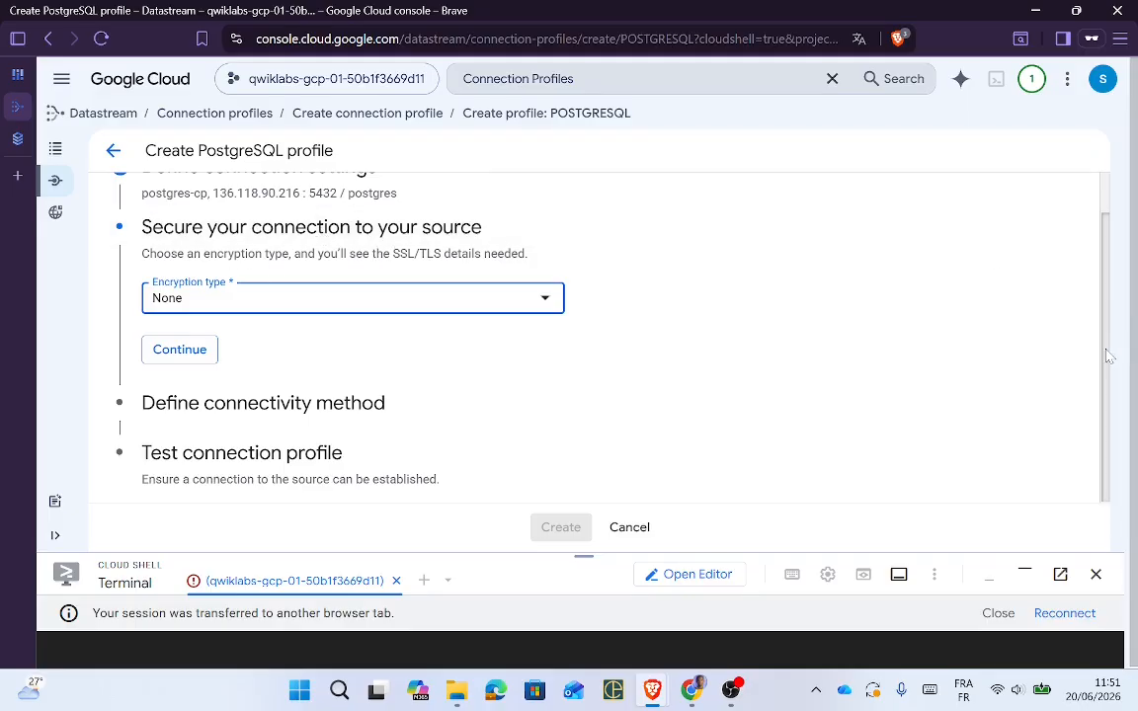
left_click_drag(1109, 356, 1109, 306)
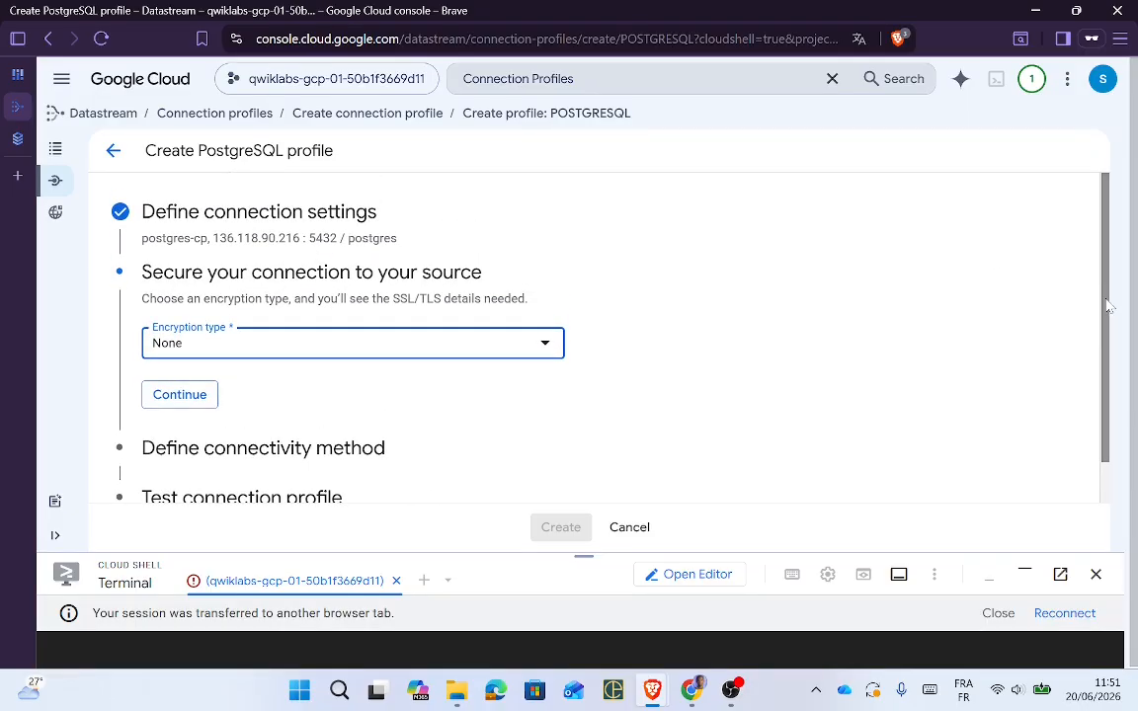
key("alt+Tab")
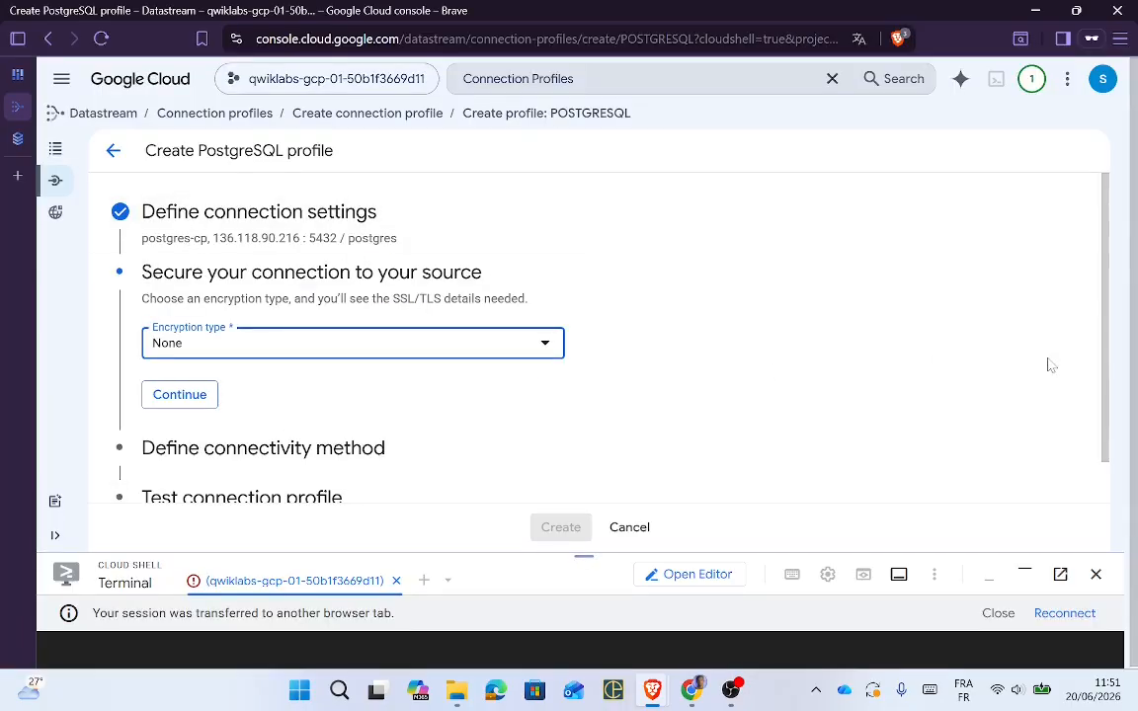
left_click(448, 235)
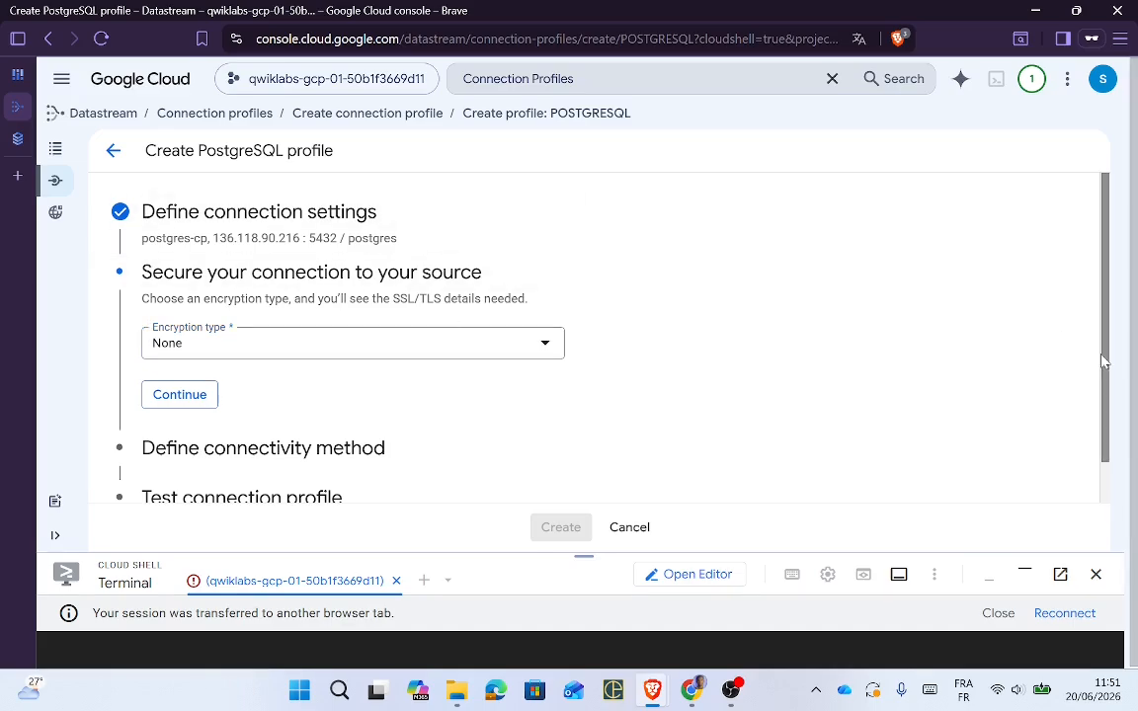
scroll(1104, 376, "down", 2)
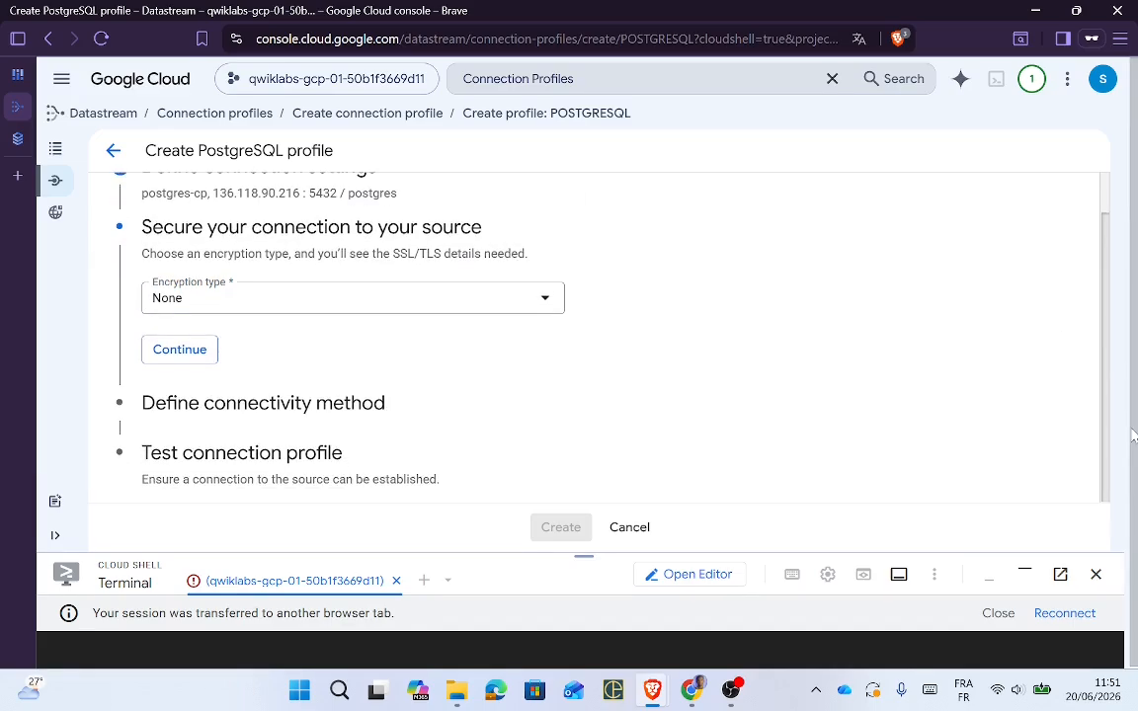
Step: Confirm no encryption, select IP allowlisting as the connectivity method, and advance to testing
left_click(192, 352)
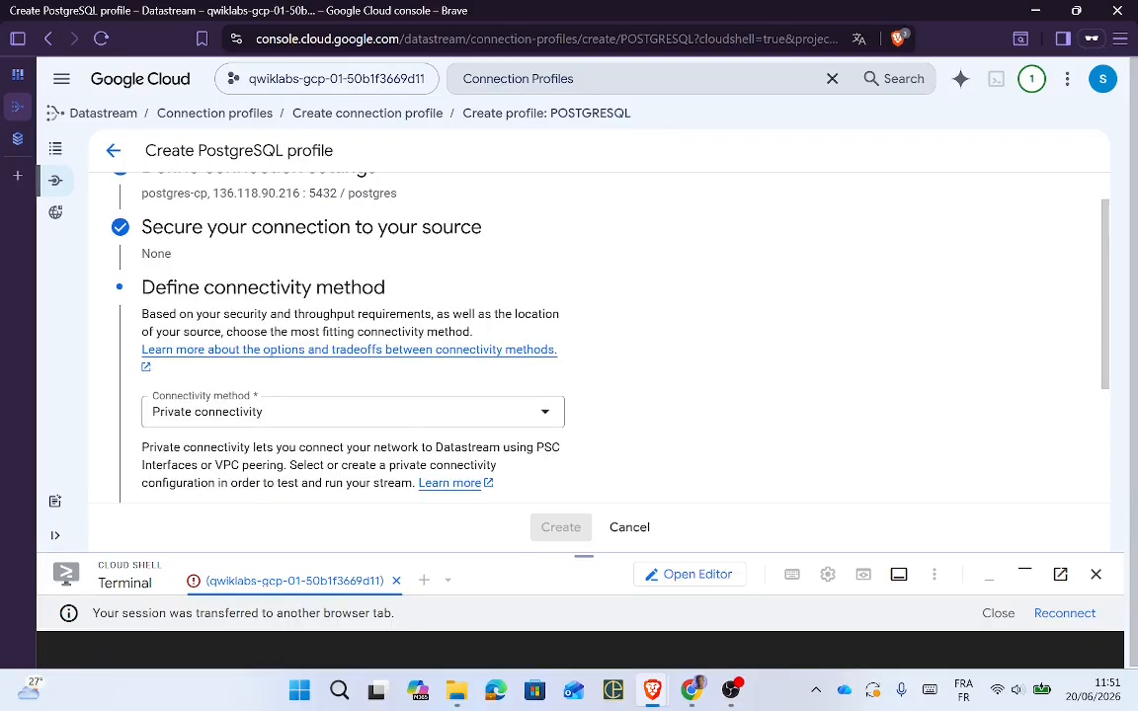
left_click(309, 421)
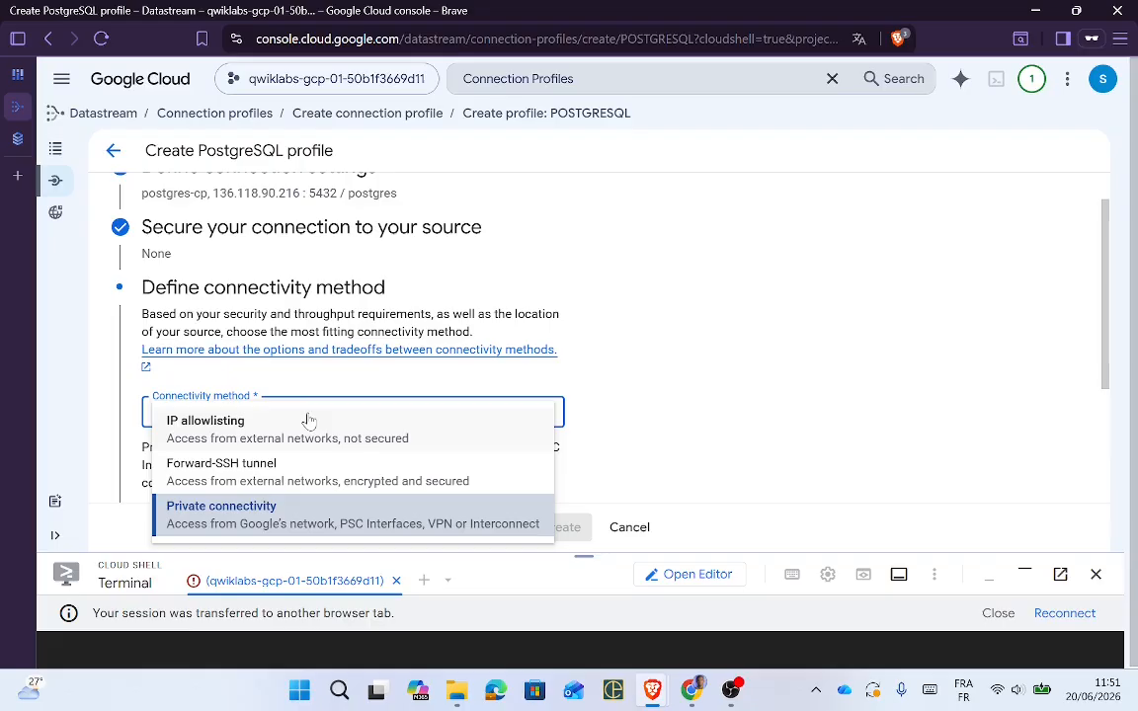
left_click(206, 421)
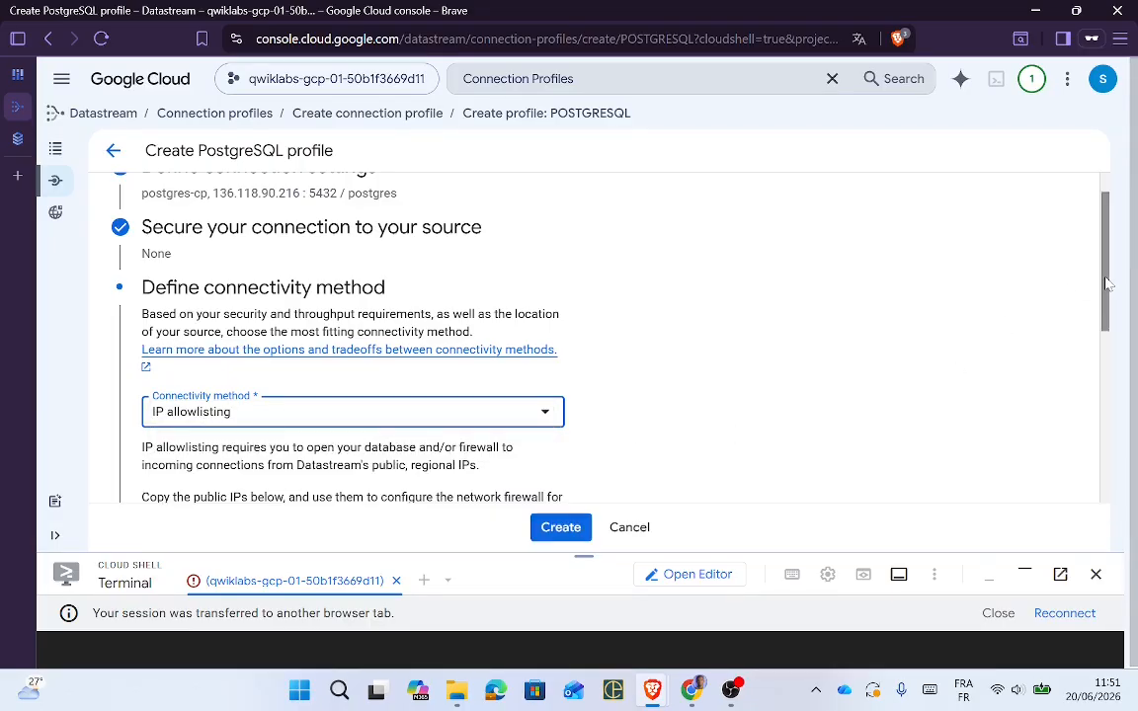
left_click_drag(1108, 285, 1120, 494)
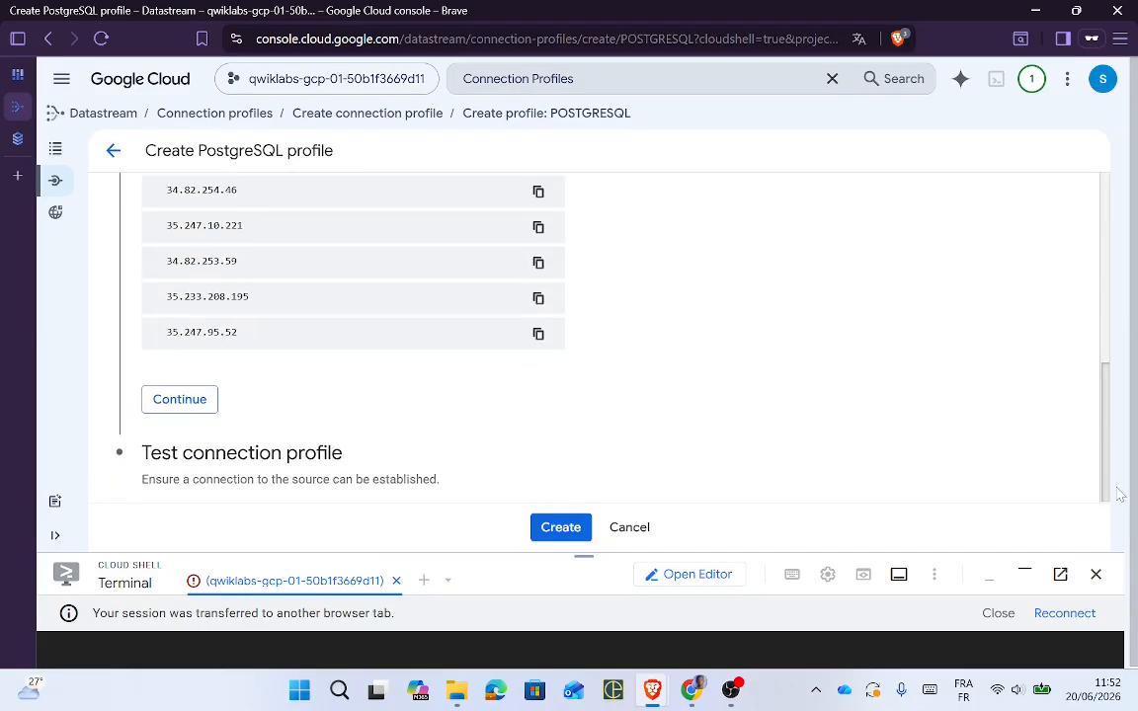
left_click(194, 407)
key("alt+Tab")
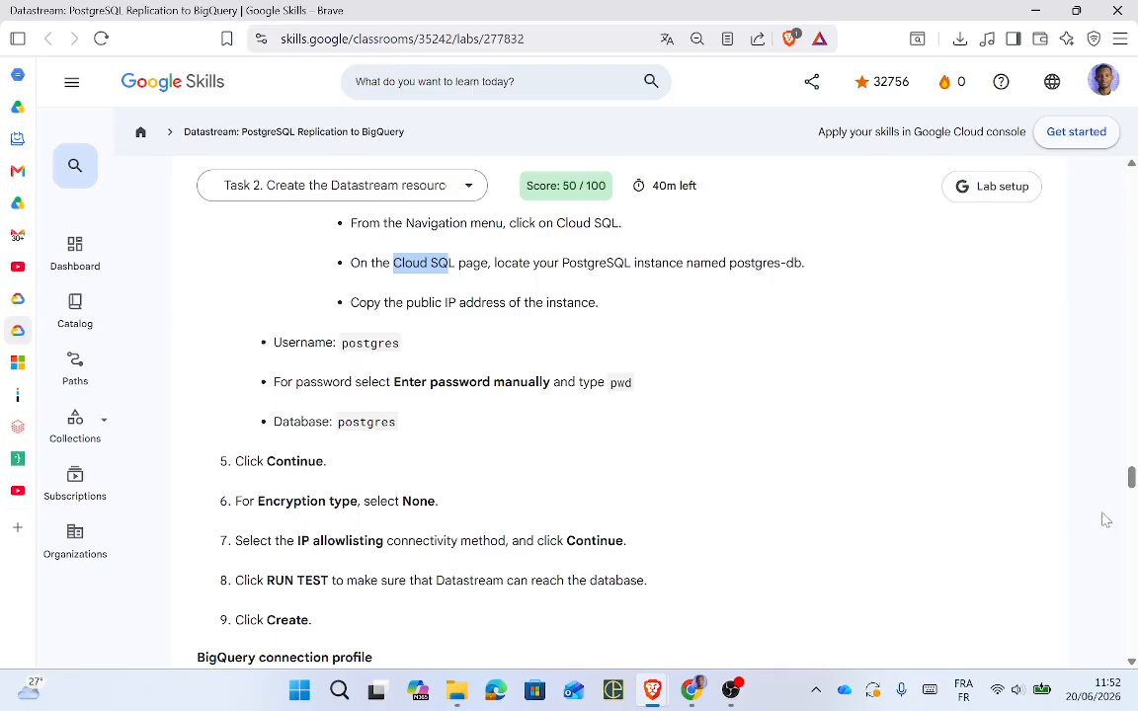
left_click_drag(1132, 477, 1133, 491)
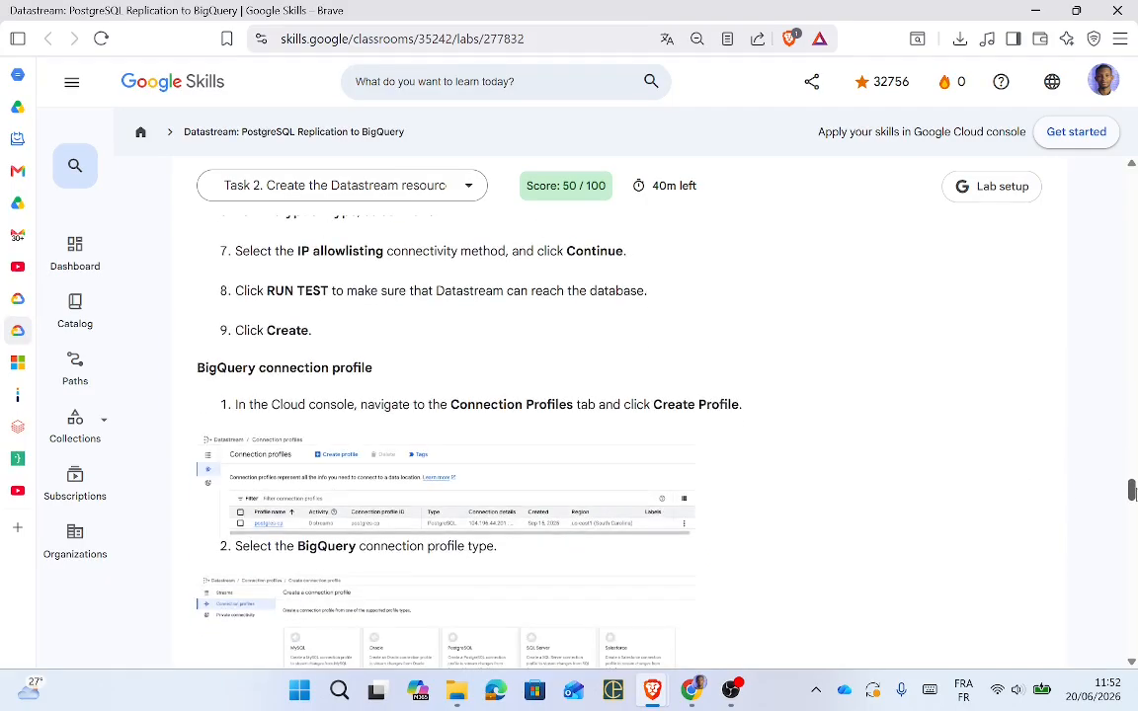
key("alt+Tab")
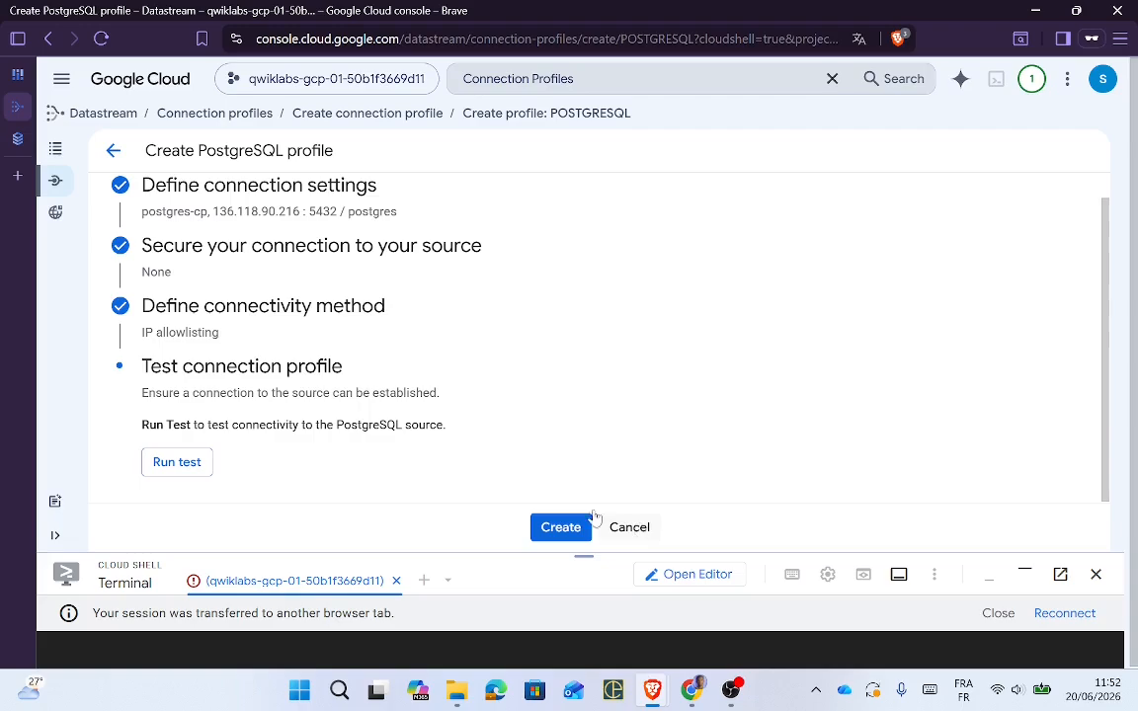
Step: Run the PostgreSQL source connection test until it passes, then create the postgres-cp profile
left_click(158, 472)
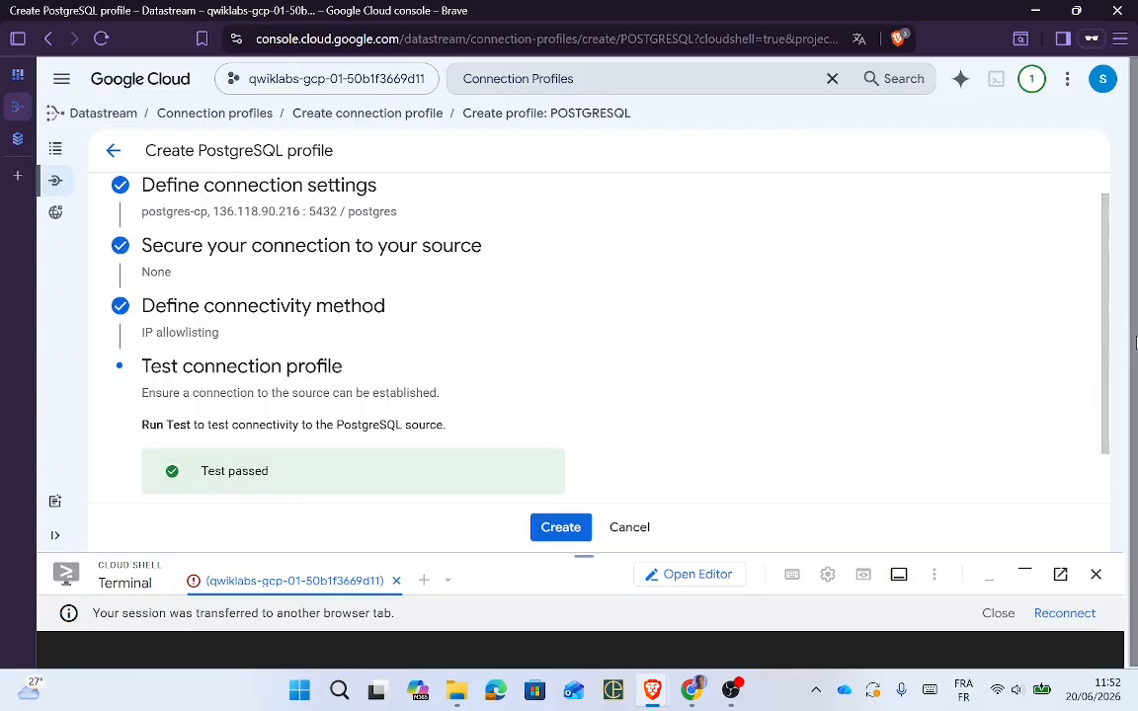
scroll(1109, 368, "down", 1)
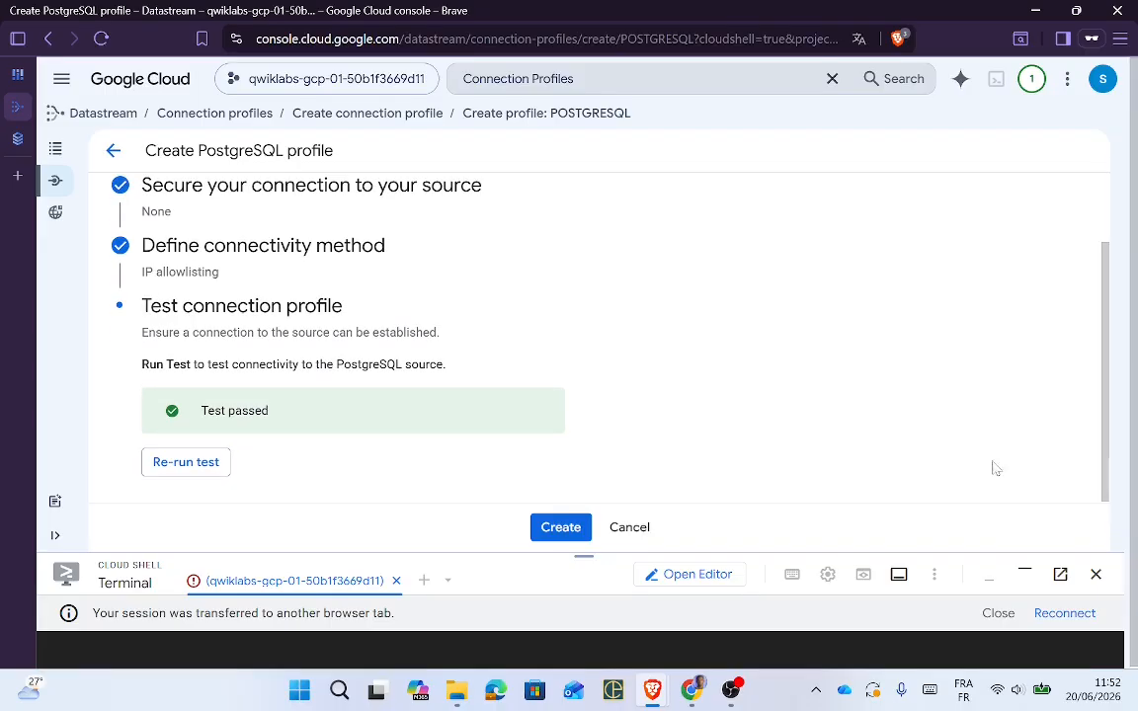
left_click(561, 528)
key("alt+Tab")
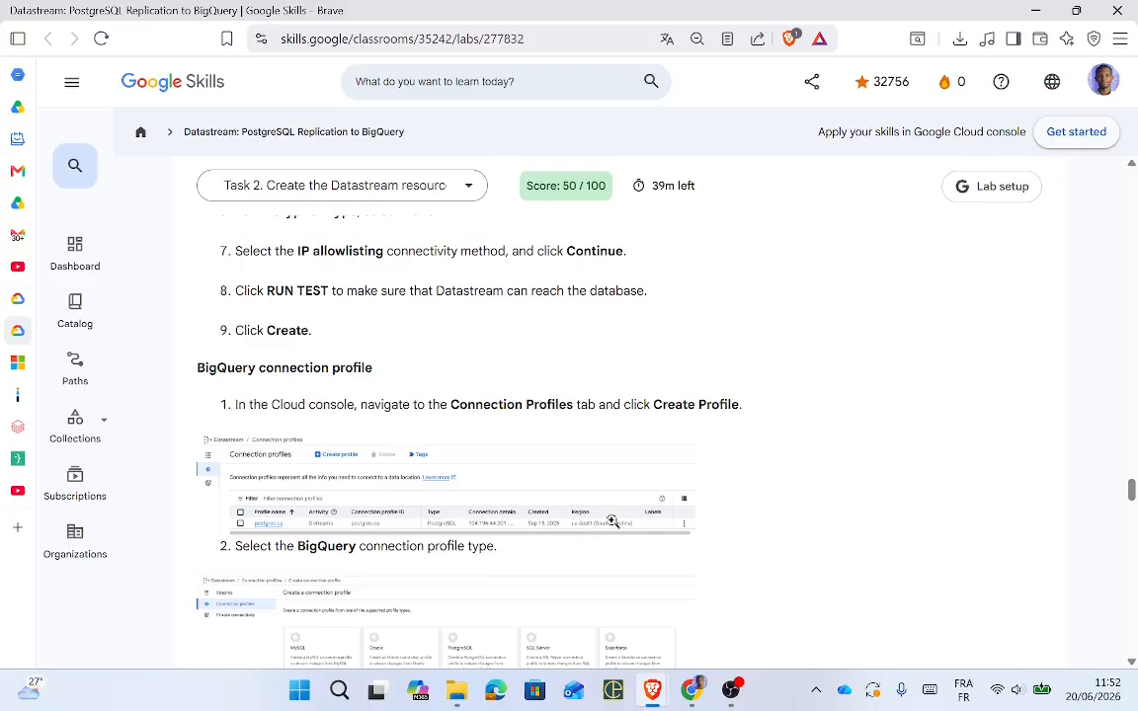
left_click_drag(1133, 494, 1133, 508)
key("alt+Tab")
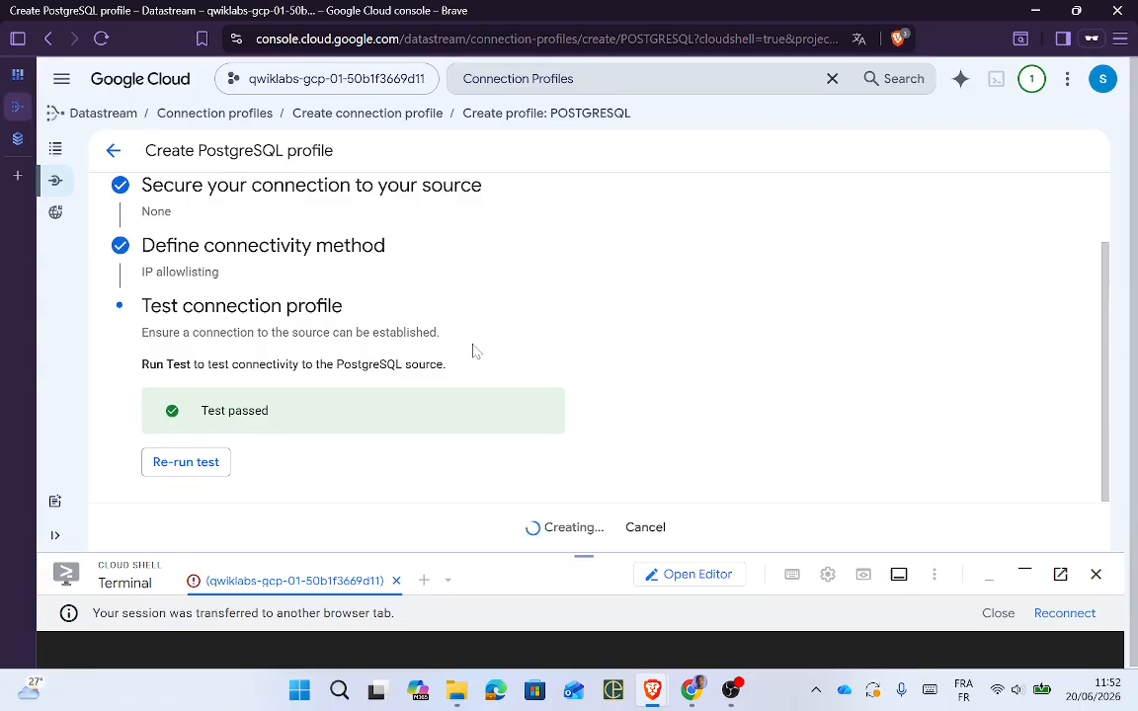
key("alt+Tab")
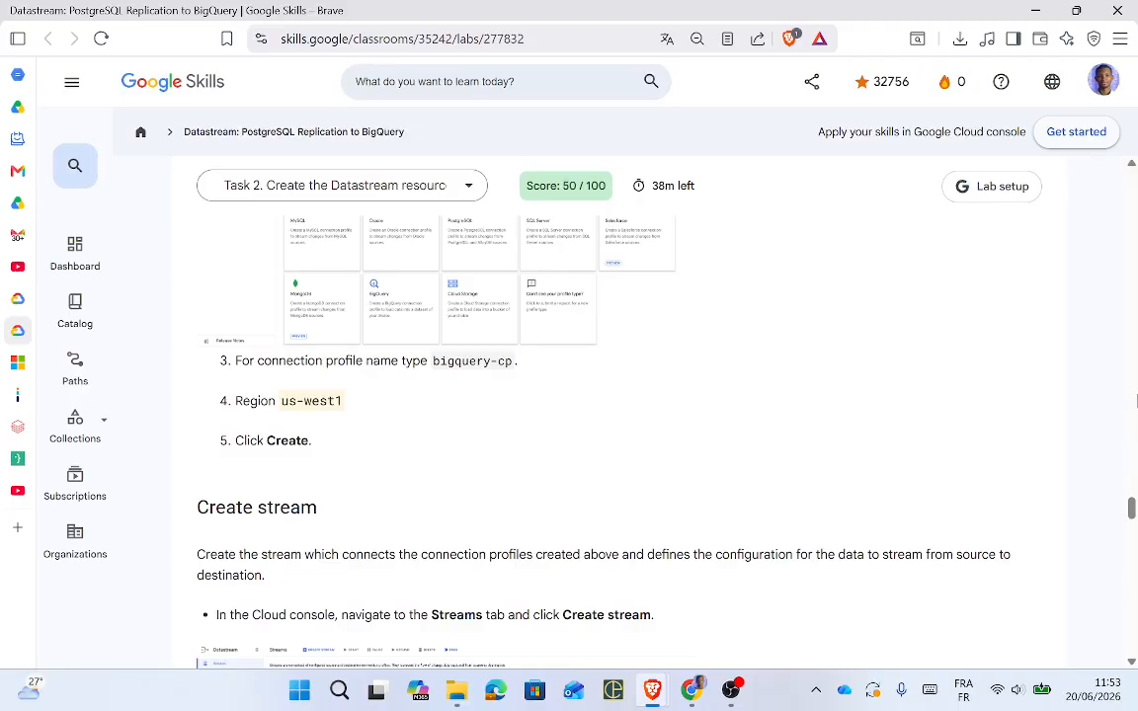
Step: Review the postgres-cp details page, then return to the Connection profiles list
left_click_drag(1132, 509, 1132, 498)
key("alt+Tab")
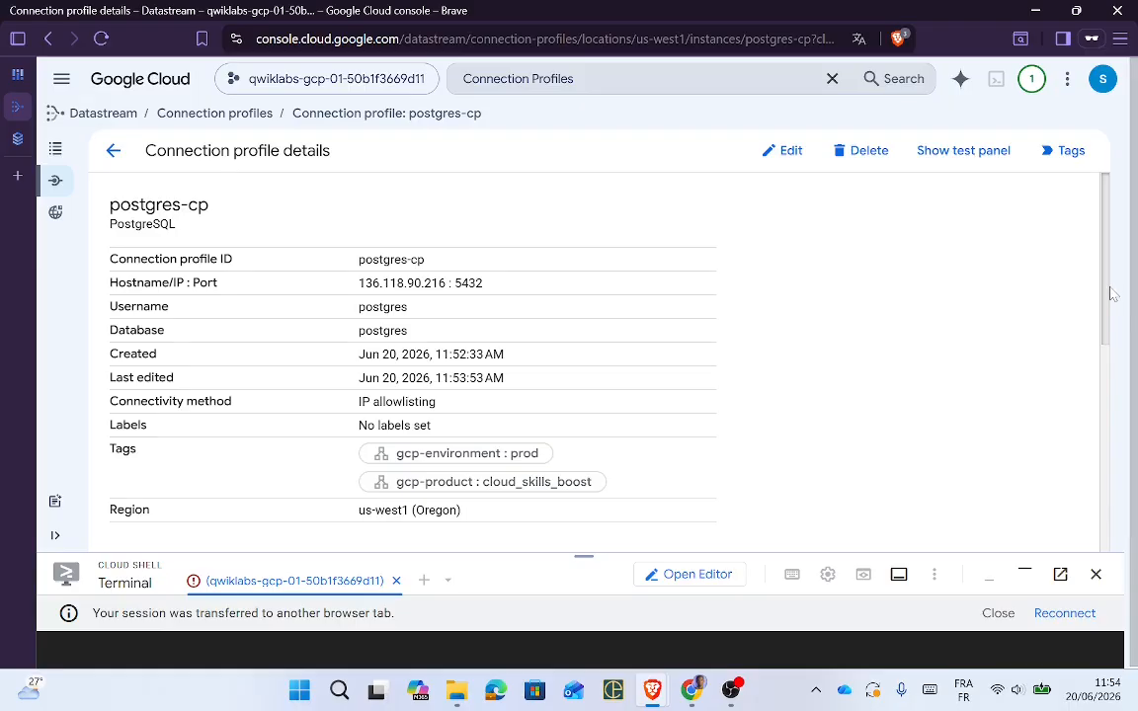
left_click_drag(1113, 295, 1117, 404)
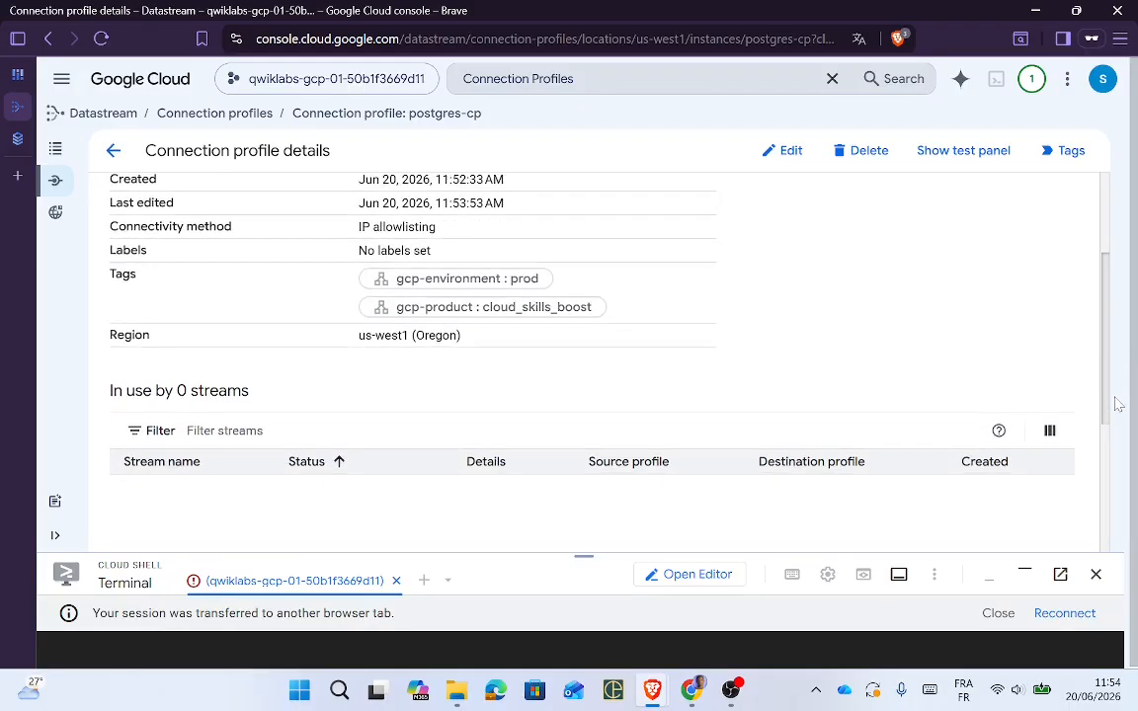
scroll(1117, 404, "up", 2)
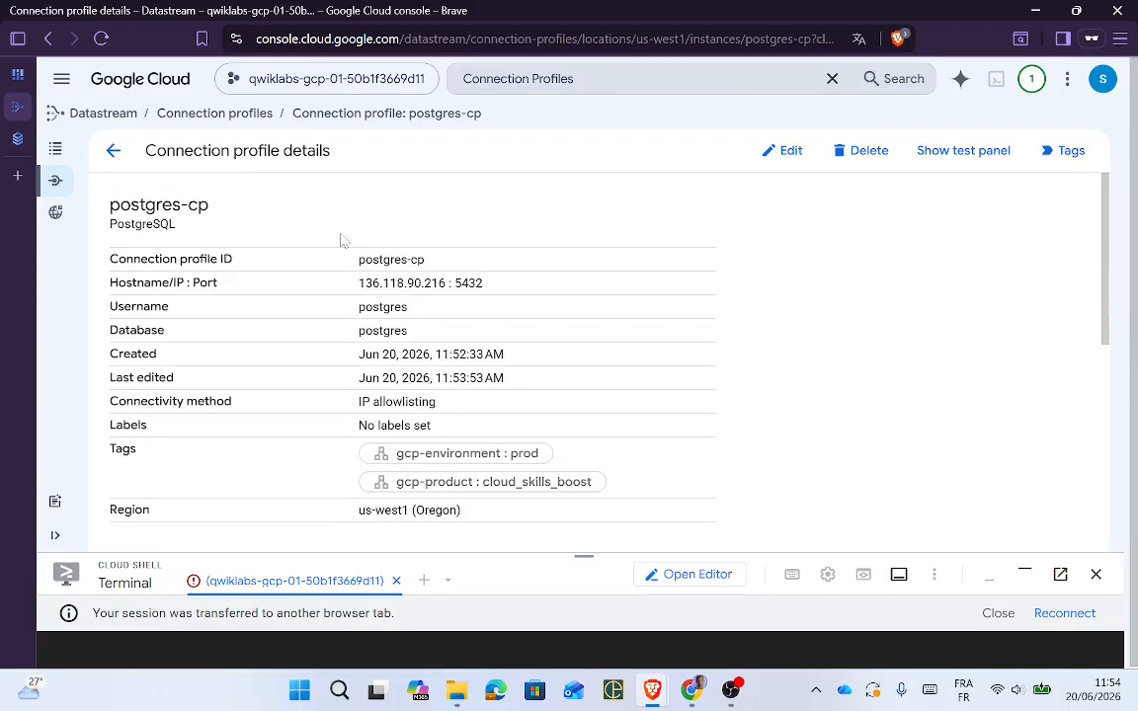
left_click(195, 115)
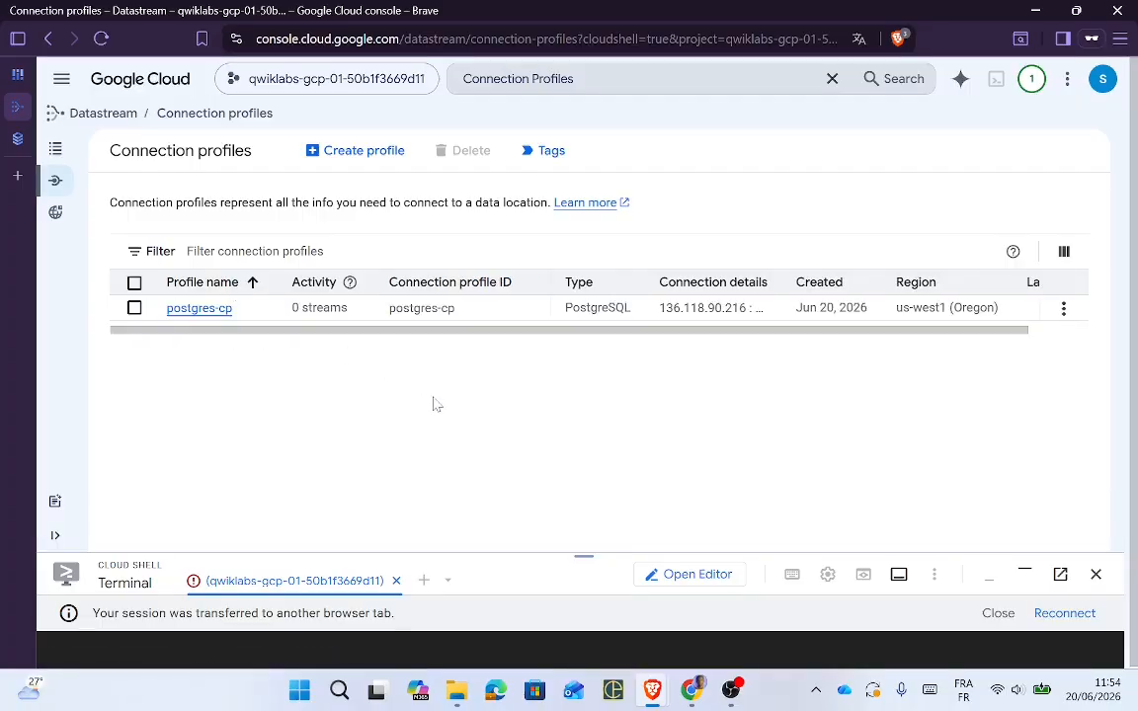
key("alt+Tab")
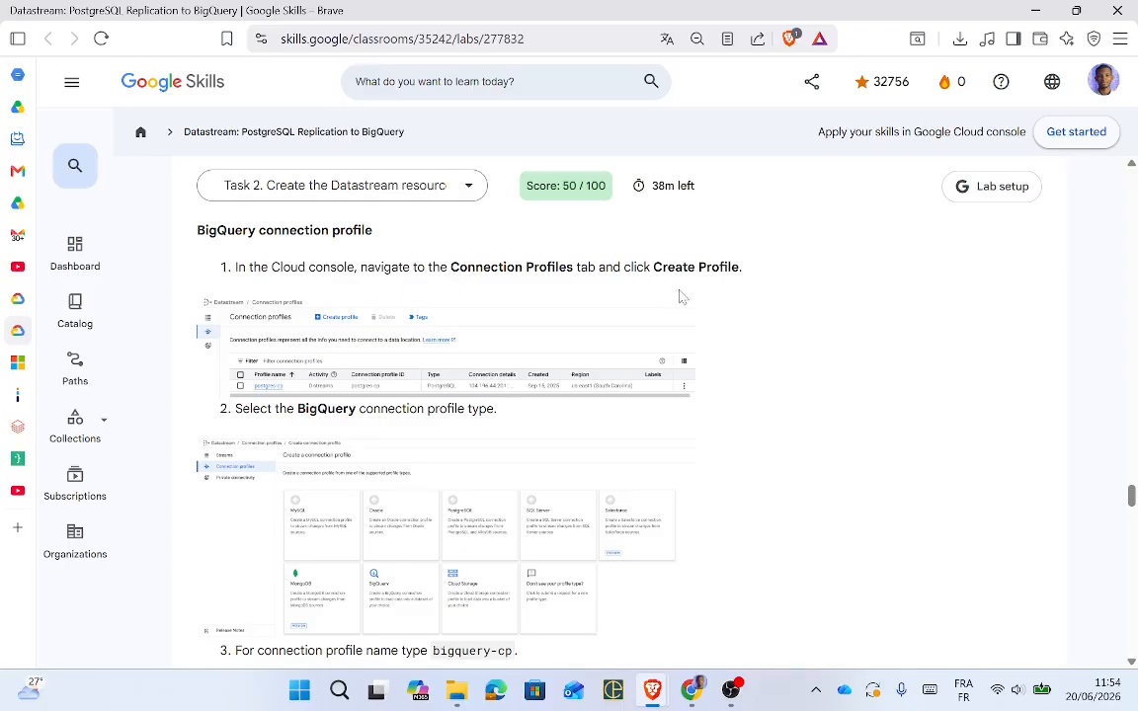
key("alt+Tab")
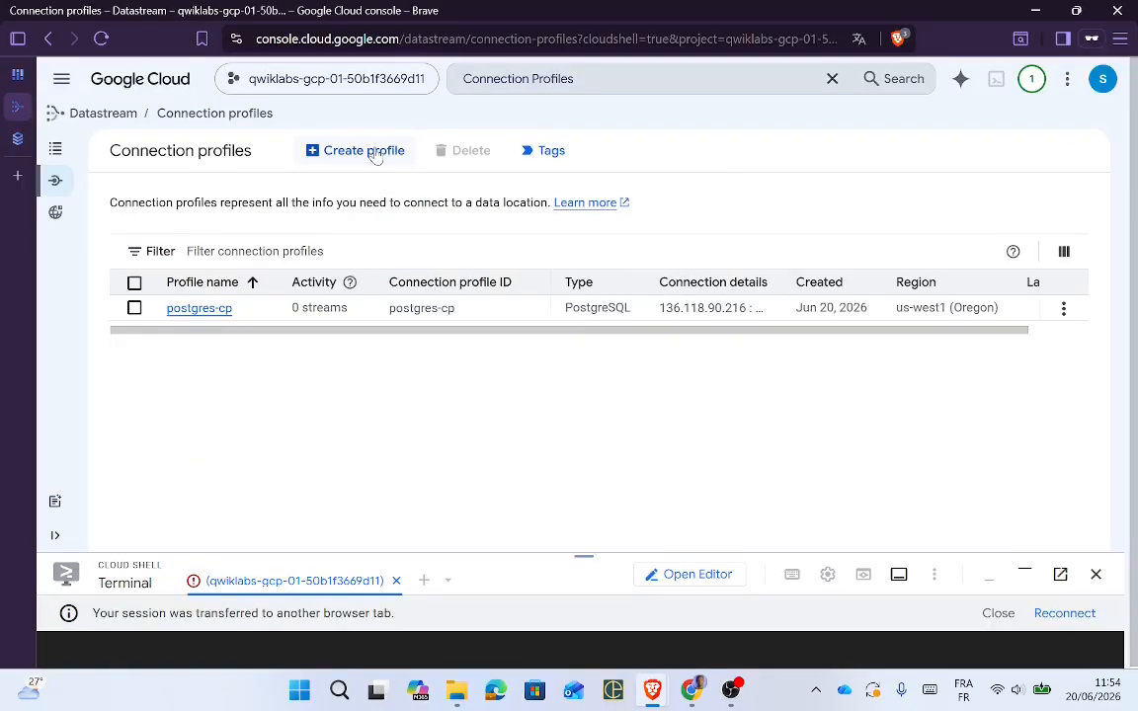
Step: Start a new BigQuery connection profile and name it bigquery-cp
left_click(339, 144)
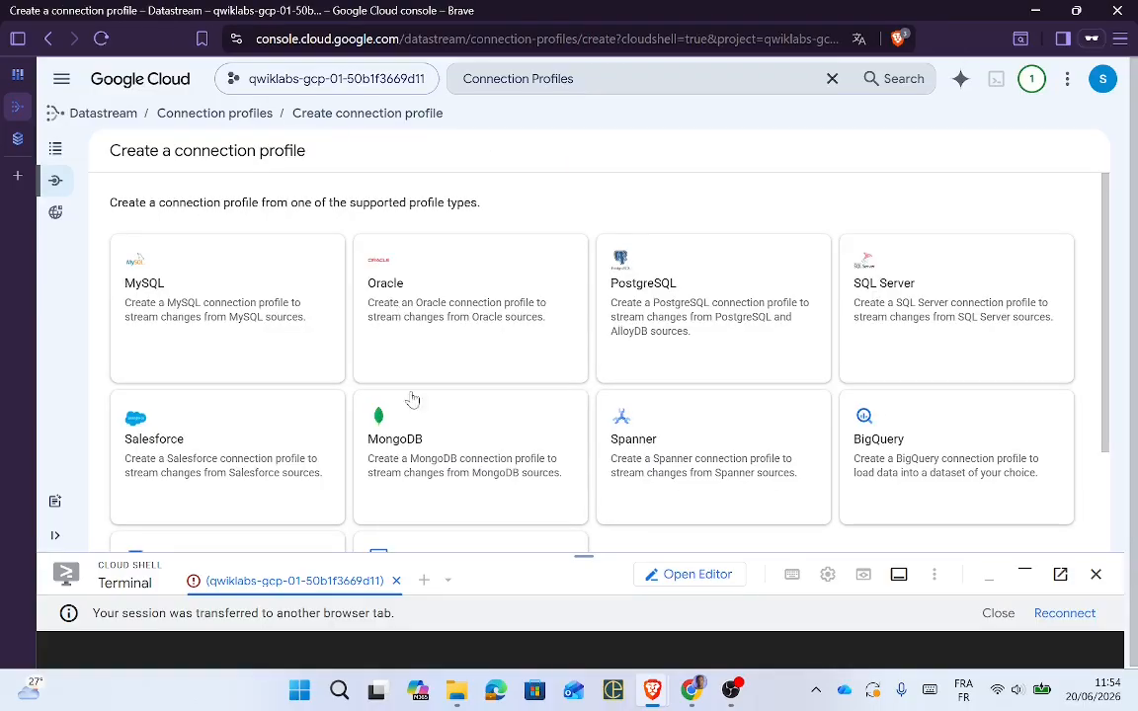
left_click(919, 467)
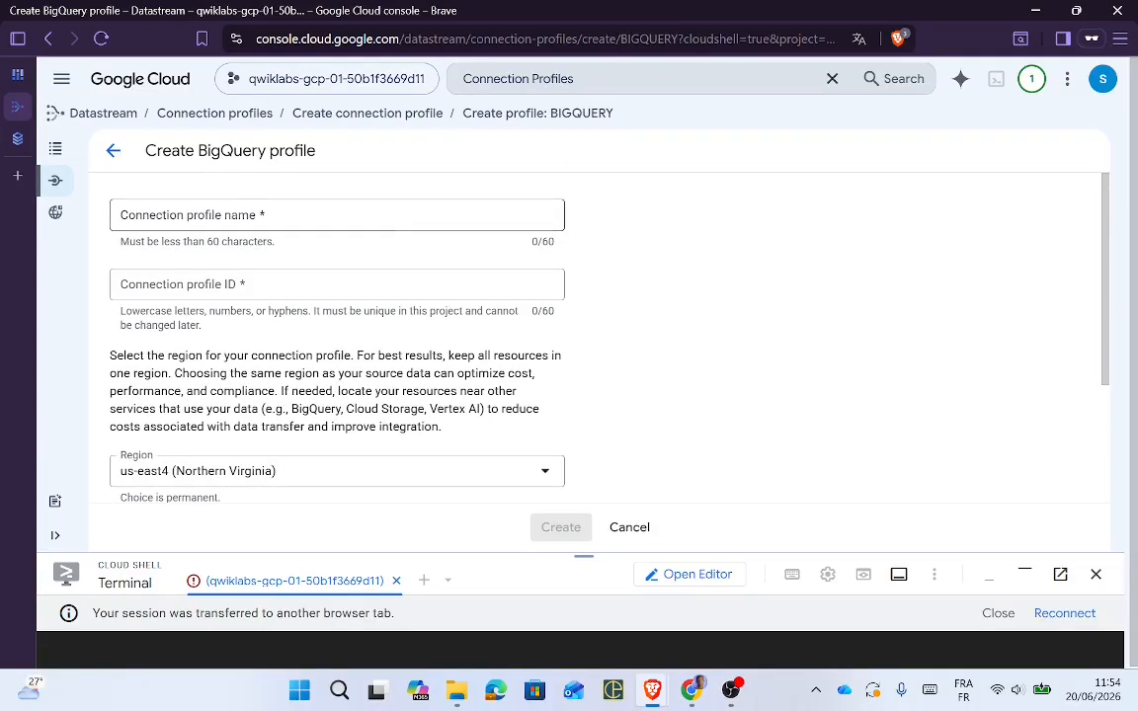
key("alt+Tab")
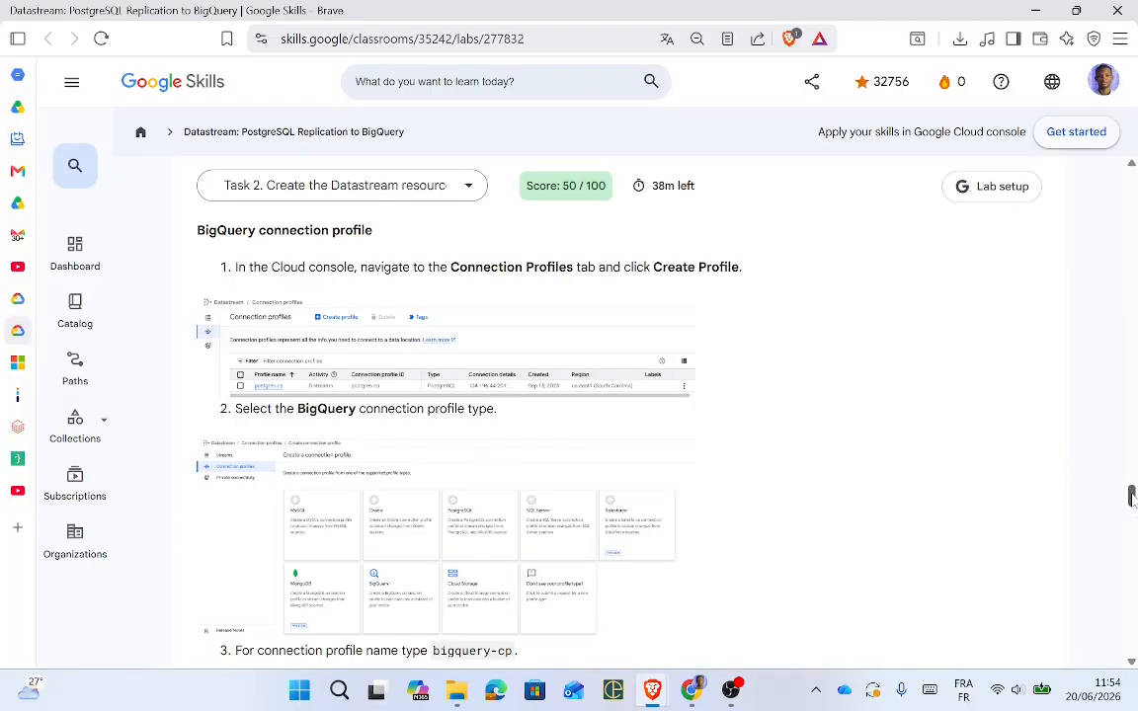
left_click_drag(1132, 497, 1132, 506)
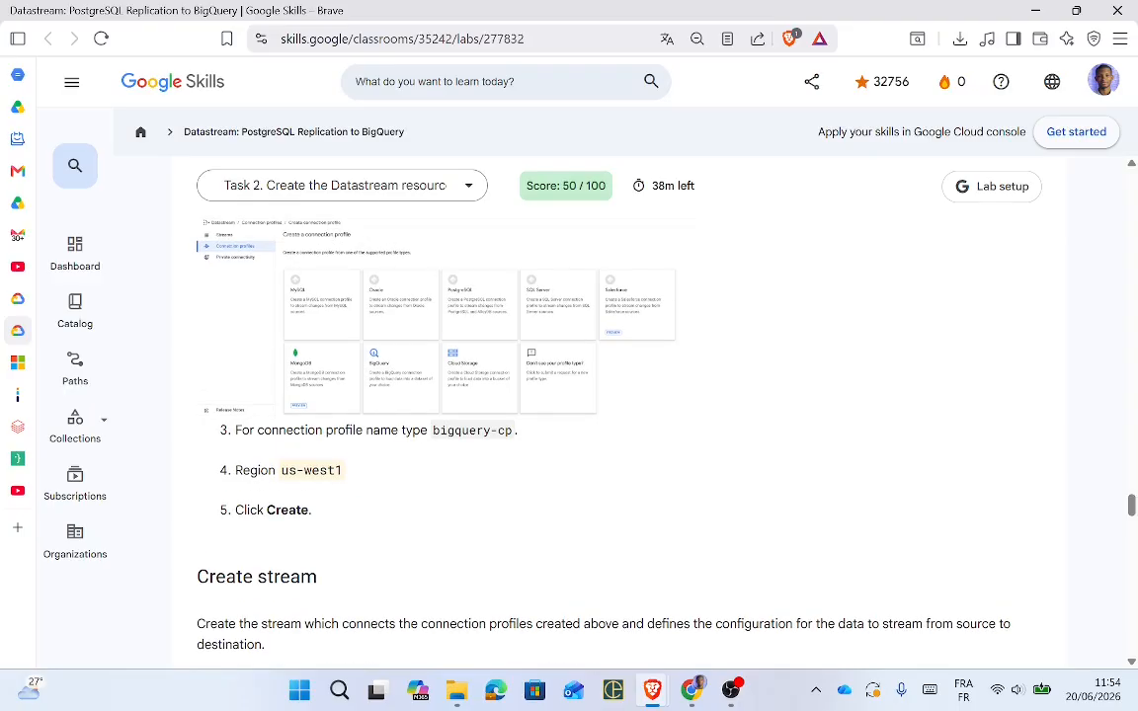
left_click_drag(433, 431, 513, 431)
key("ctrl+c")
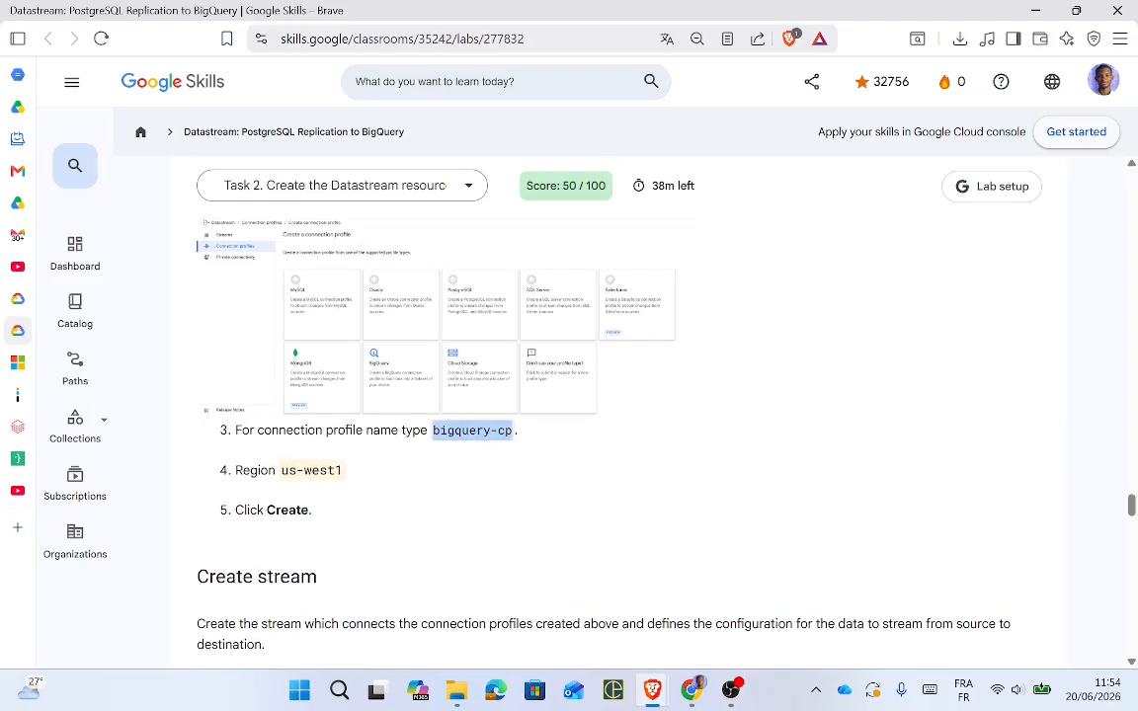
key("alt+Tab")
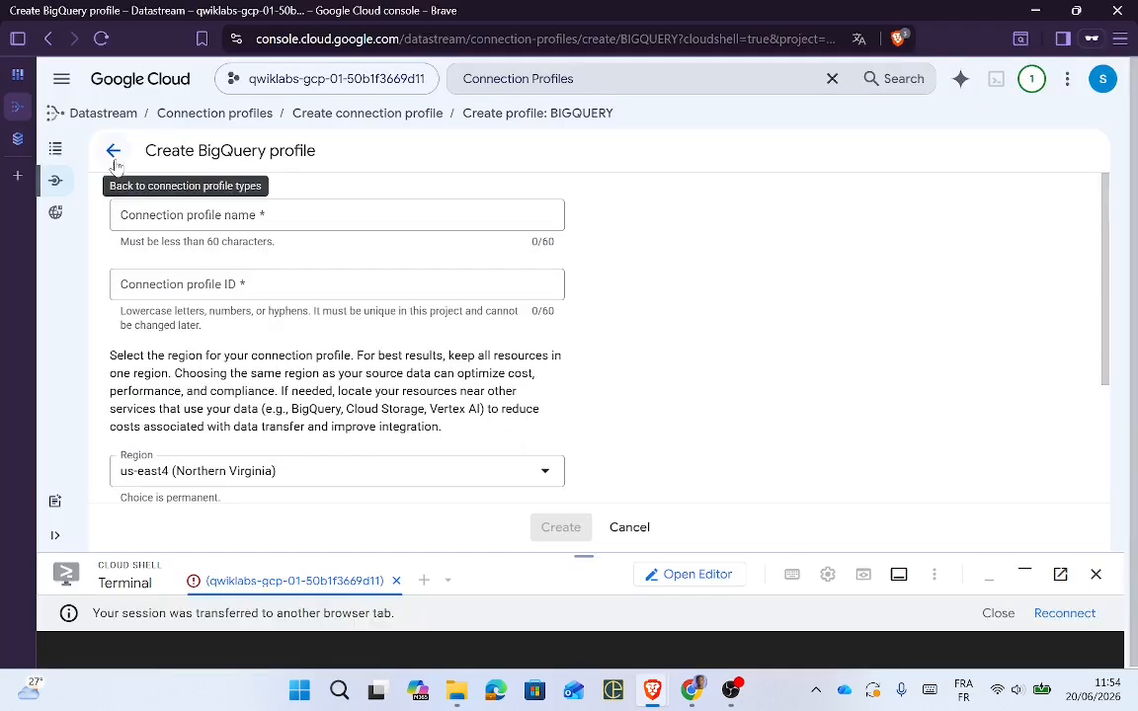
left_click(198, 217)
key("ctrl+v")
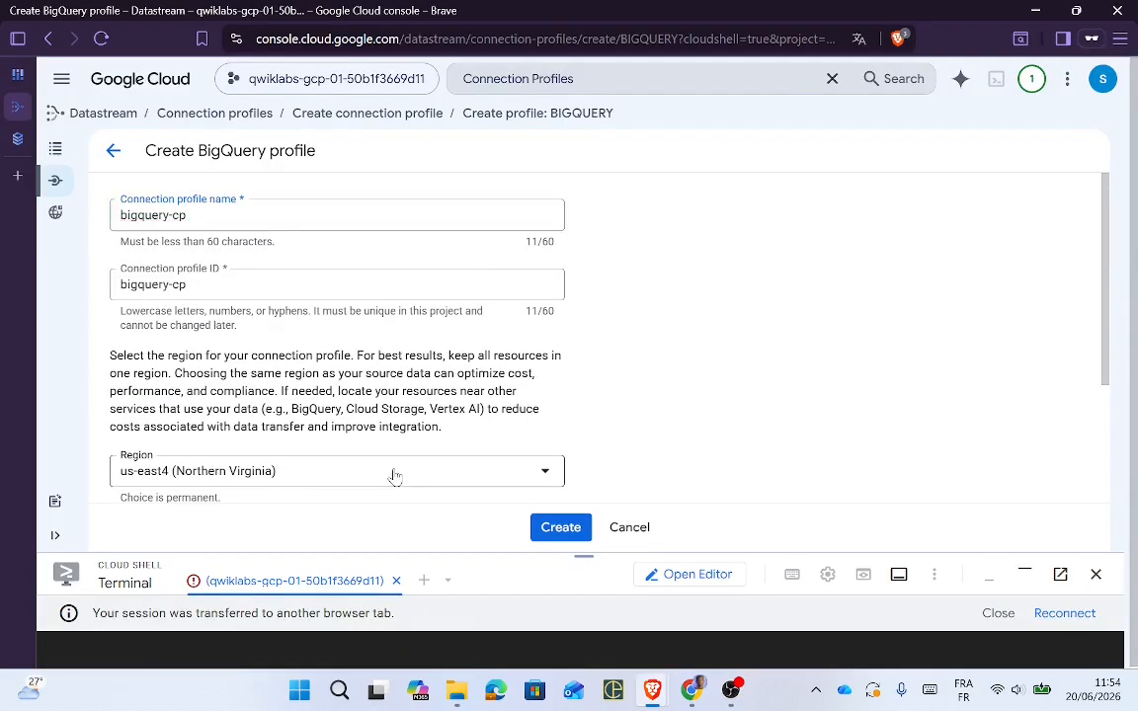
Step: Set the profile's region to us-west1 (Oregon) and create it
key("alt+Tab")
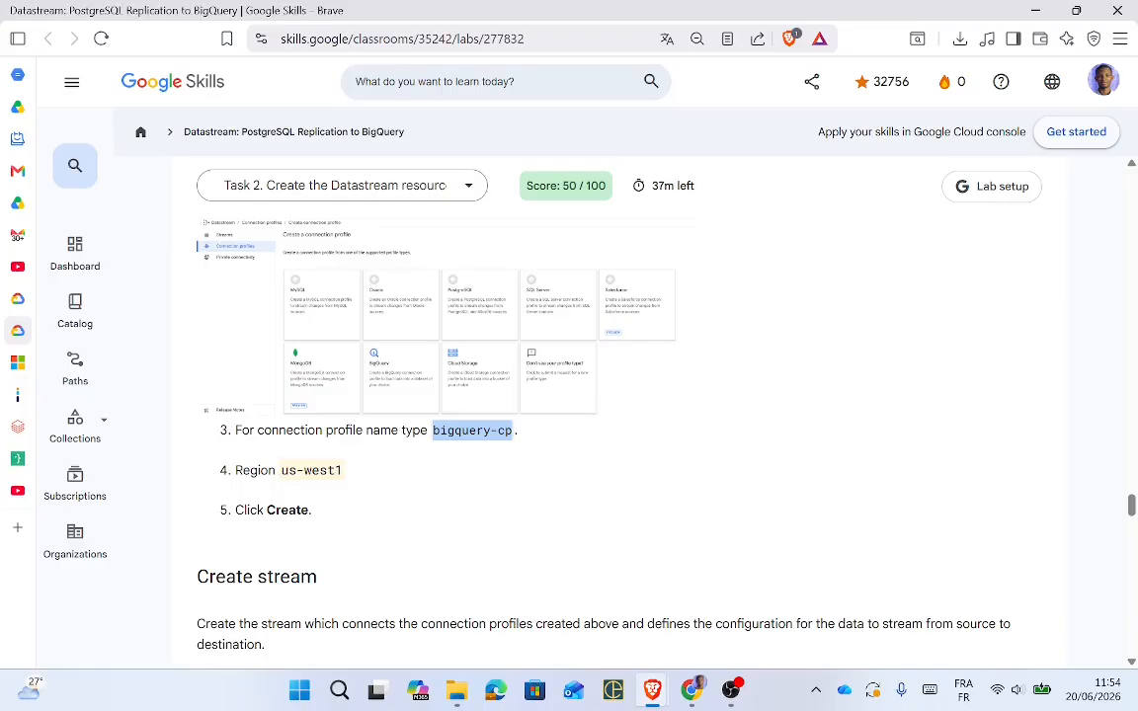
left_click_drag(281, 471, 352, 482)
key("ctrl+c")
key("alt+Tab")
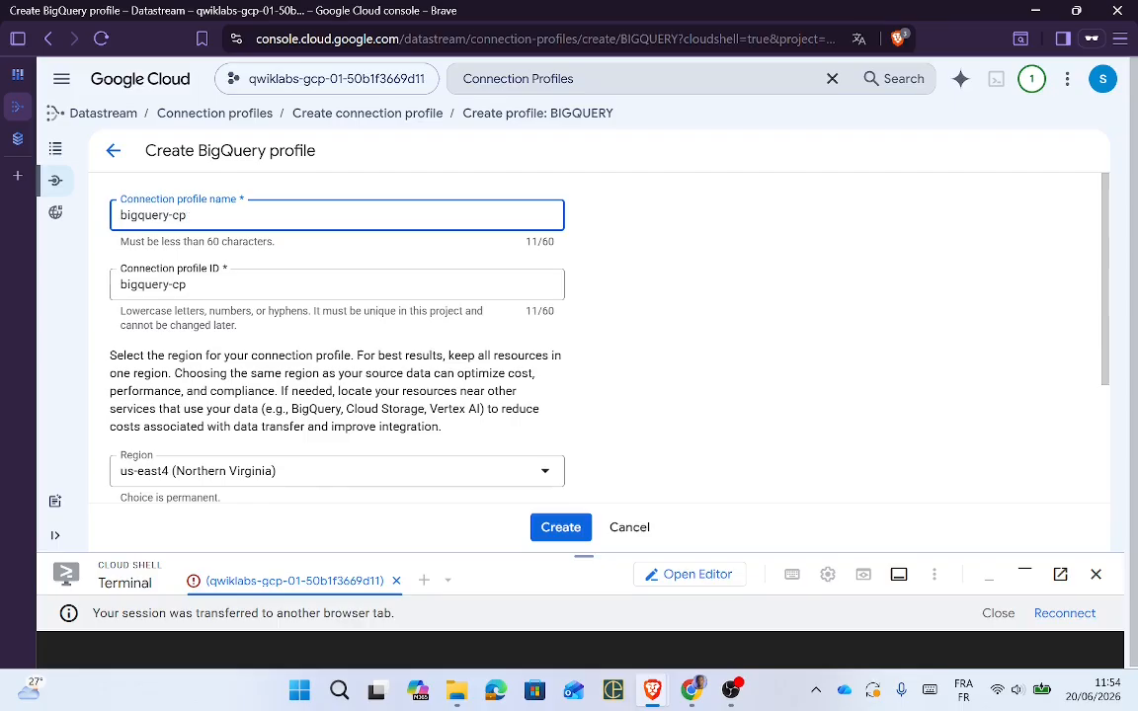
left_click(311, 472)
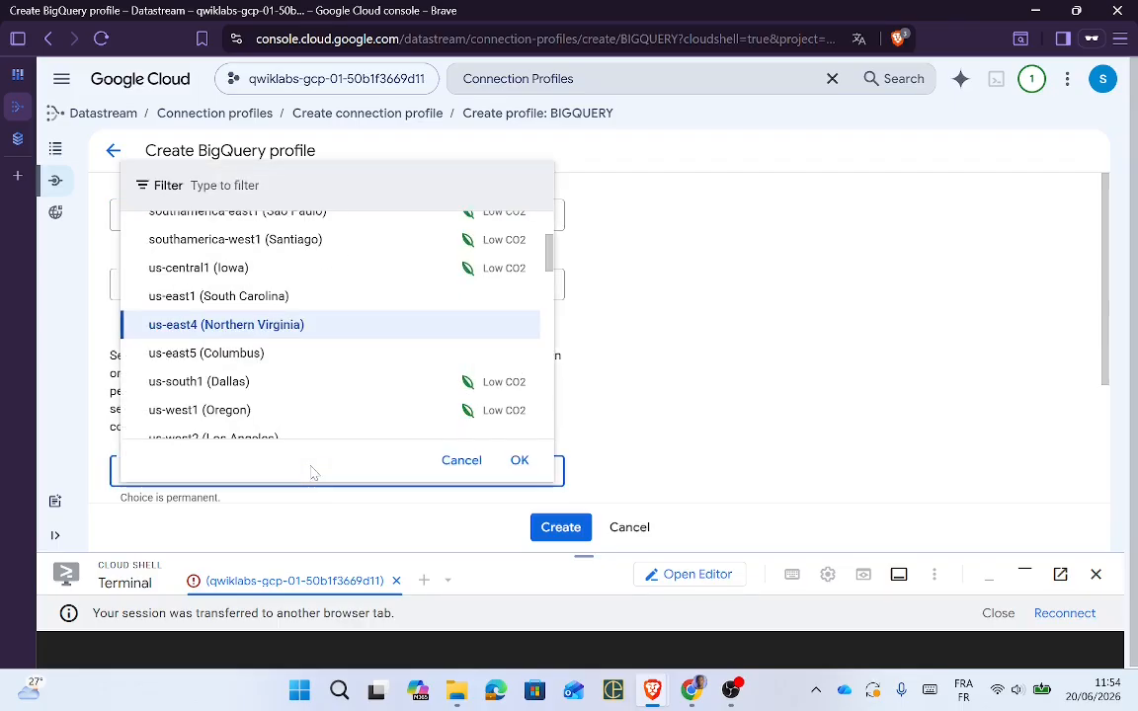
key("ctrl+v")
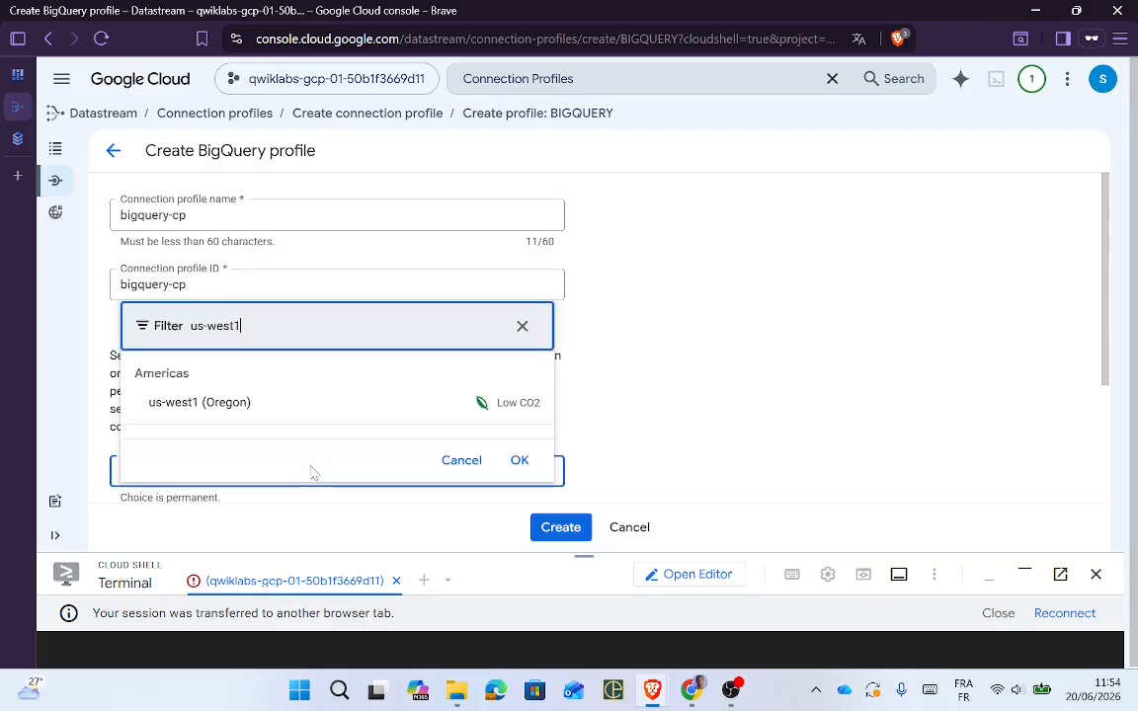
left_click(247, 403)
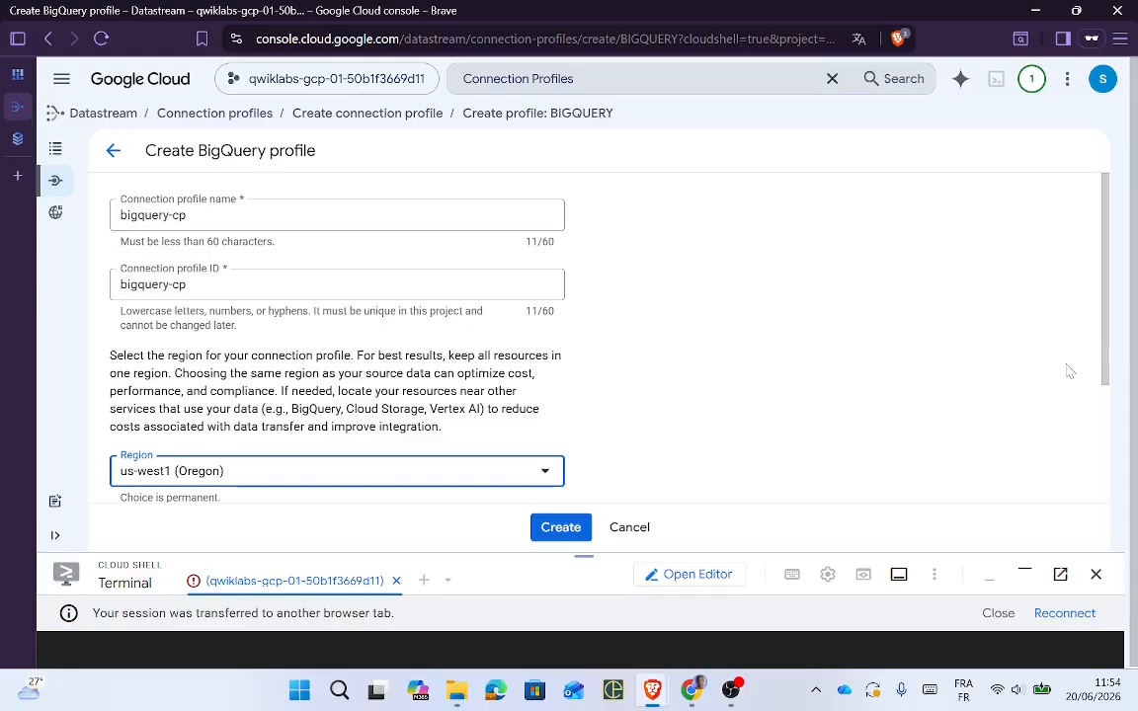
scroll(1070, 372, "down", 3)
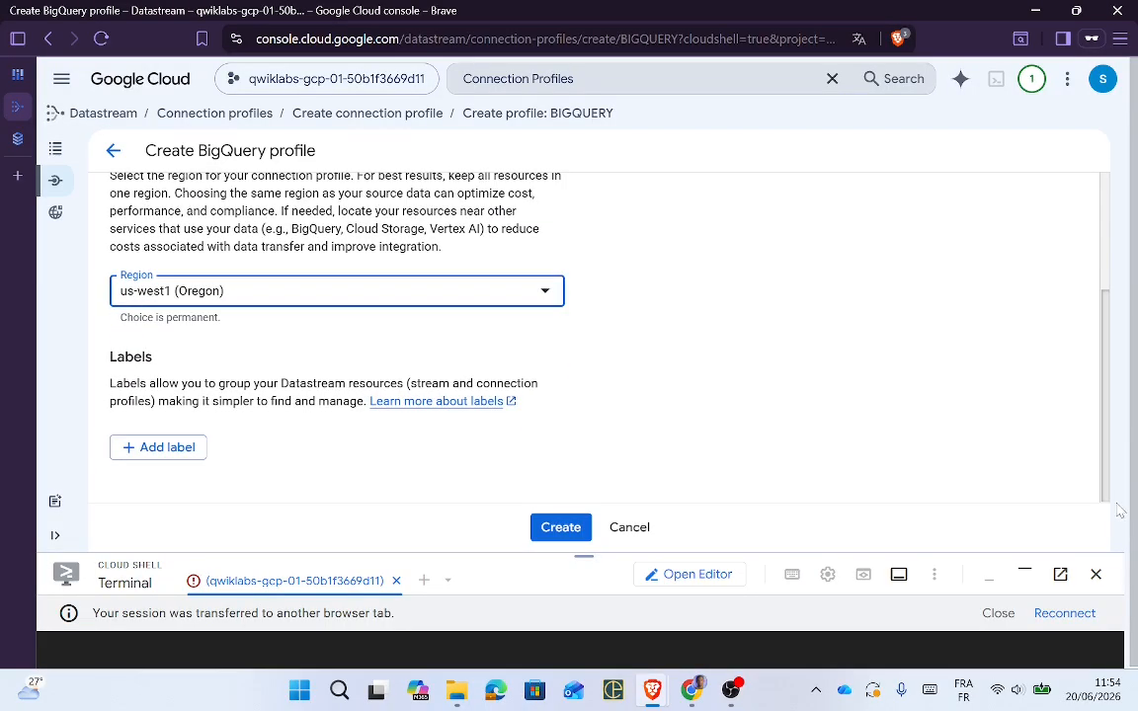
key("alt+Tab")
key("alt+Tab")
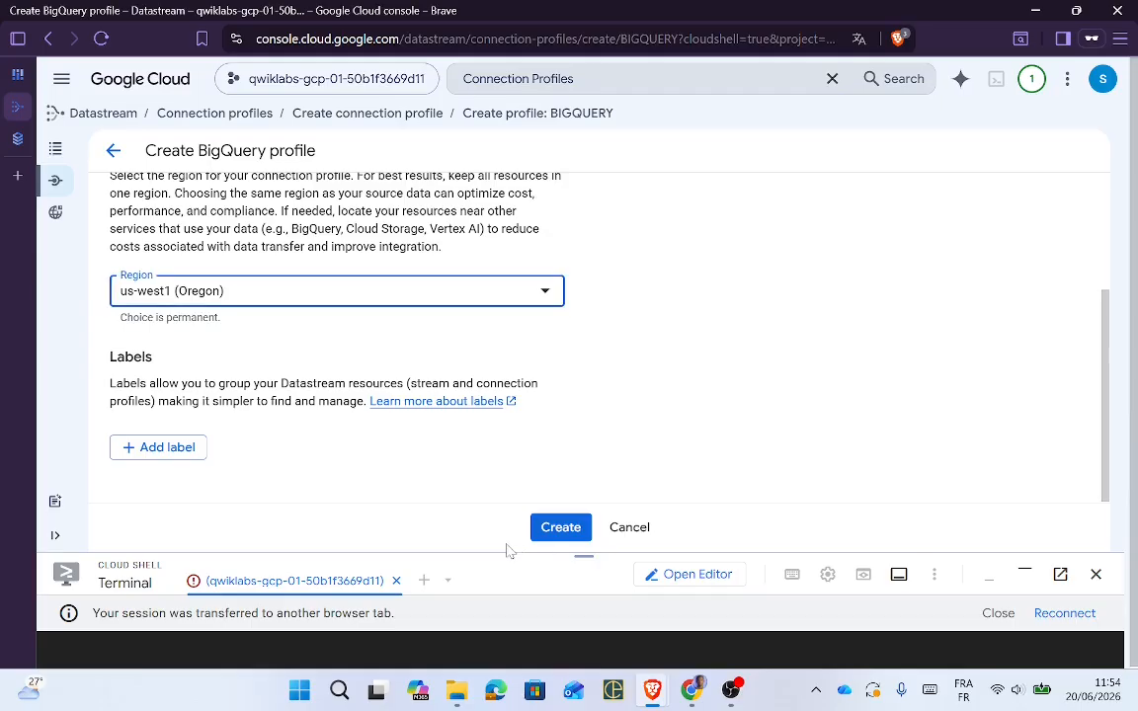
left_click(562, 530)
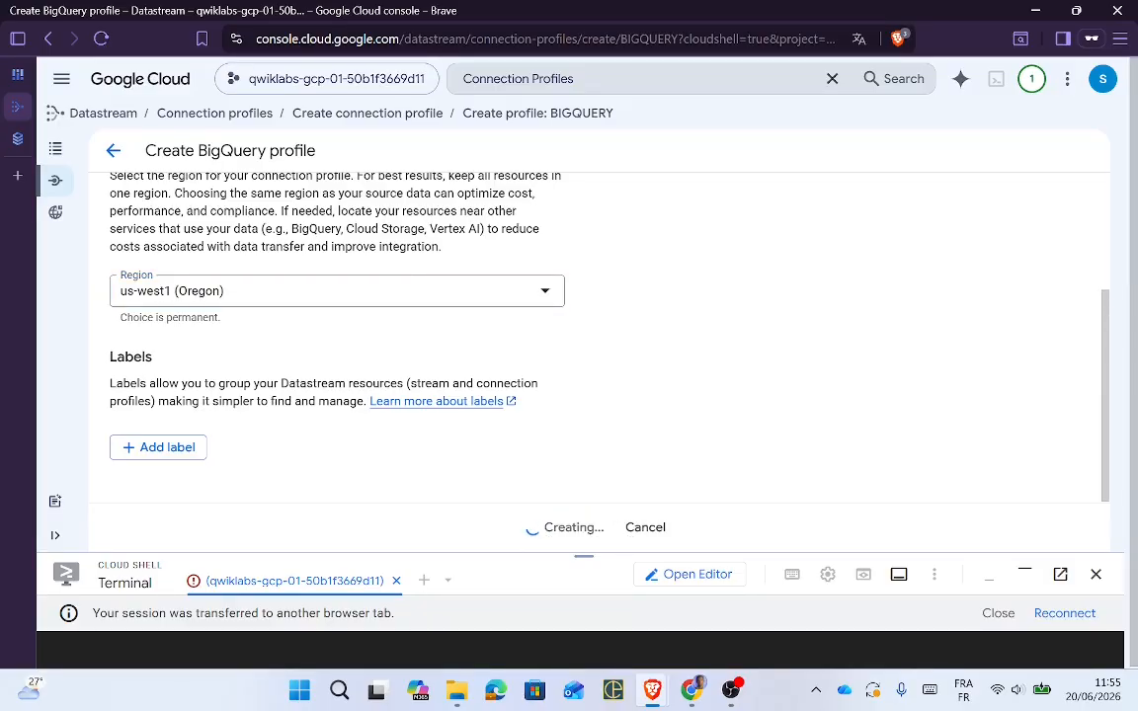
key("alt+Tab")
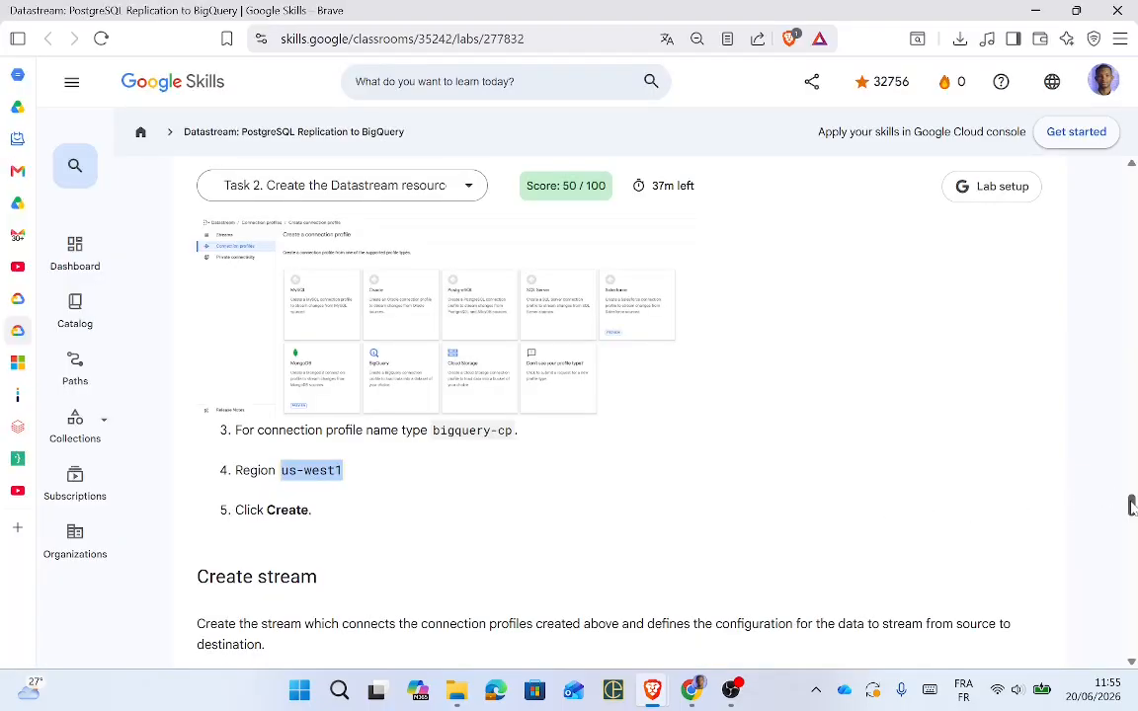
Step: Scroll the lab instructions to Create stream, select 'Streams', and return to the console
left_click_drag(1132, 505, 1132, 516)
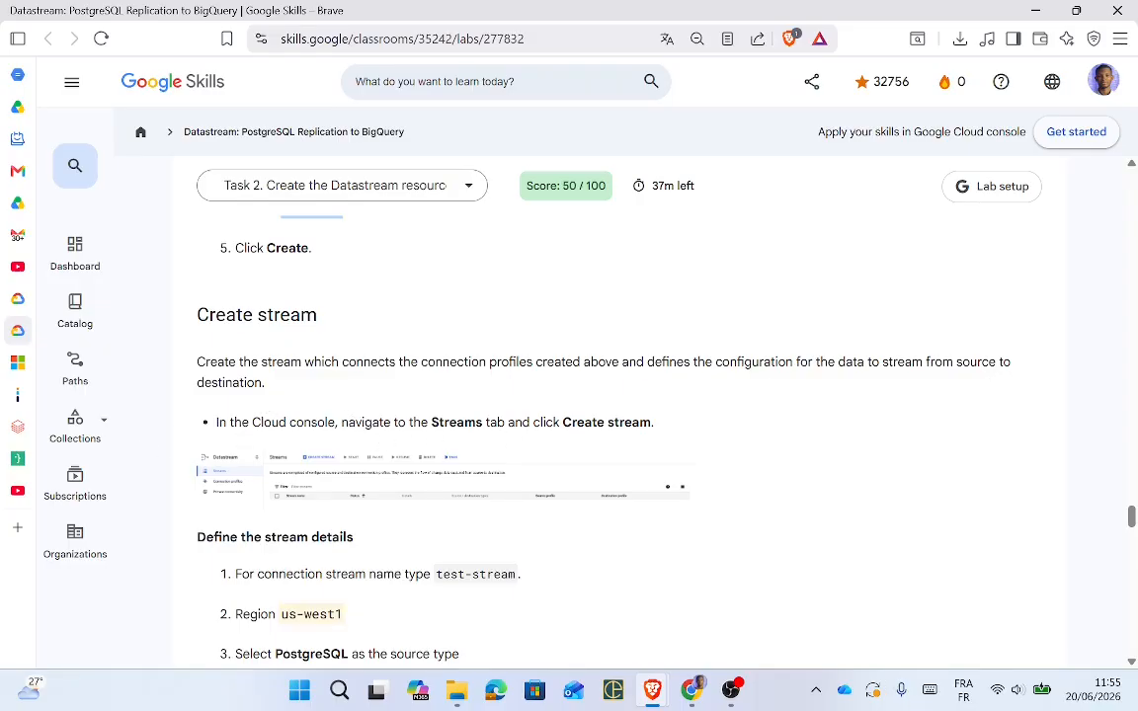
double_click(457, 423)
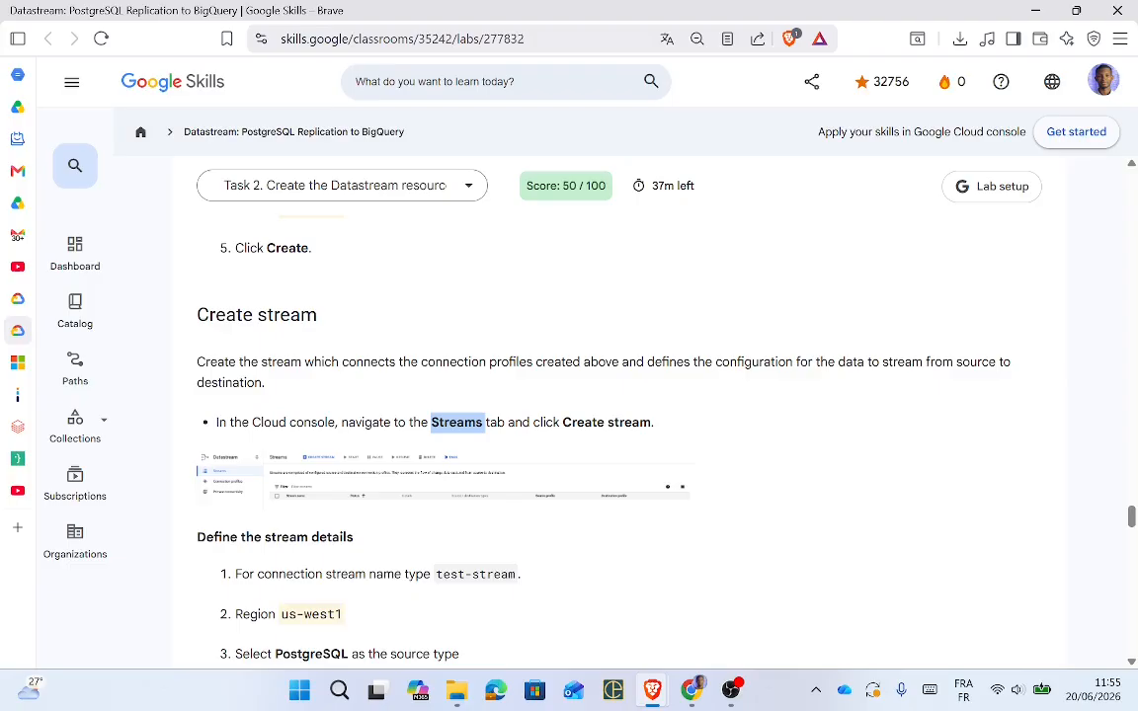
key("alt+Tab")
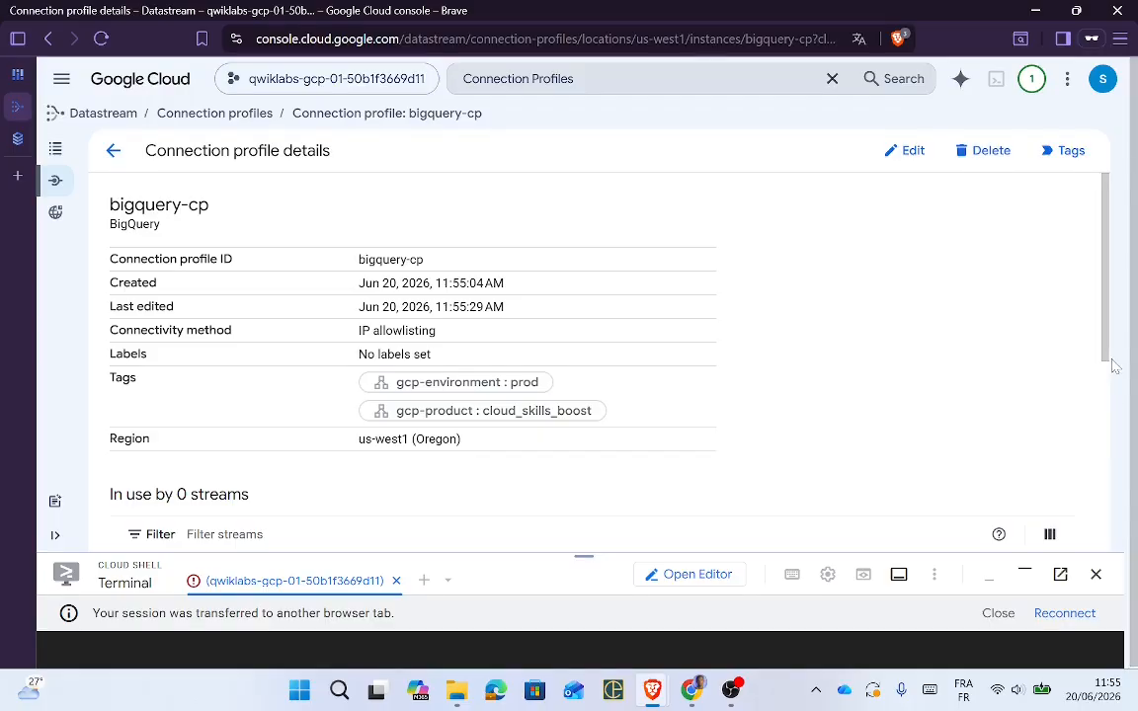
Step: Go back to Connection profiles, then search 'Streams' to reach the Datastream Streams page
left_click(215, 113)
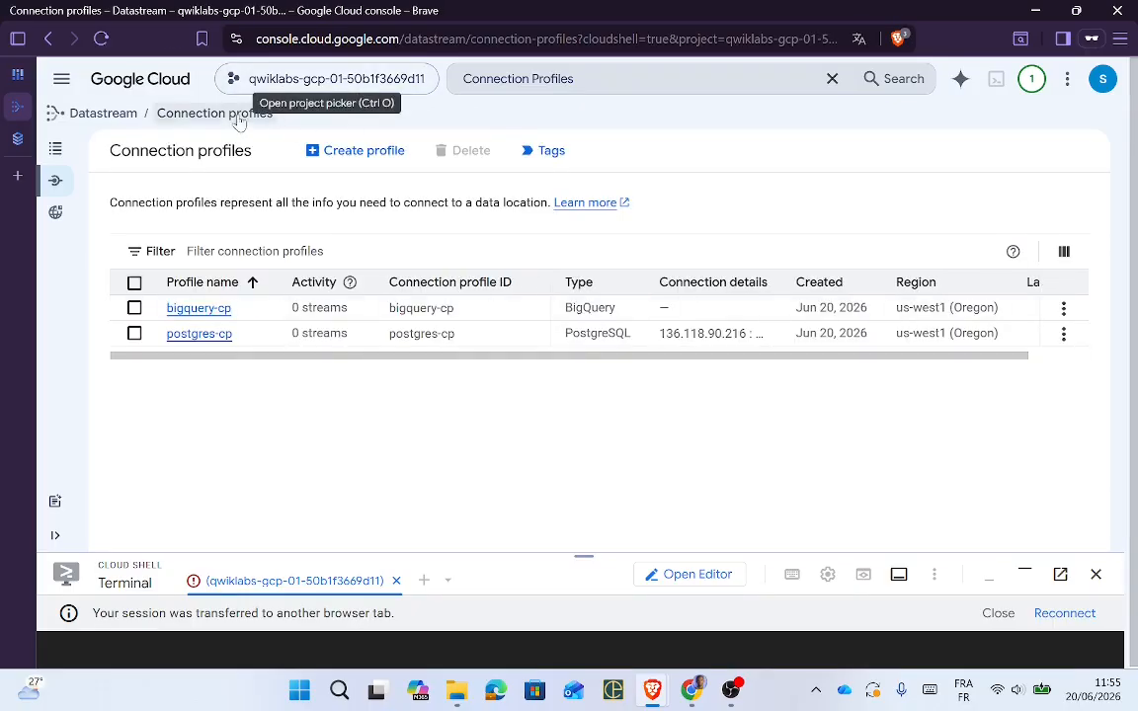
left_click(507, 79)
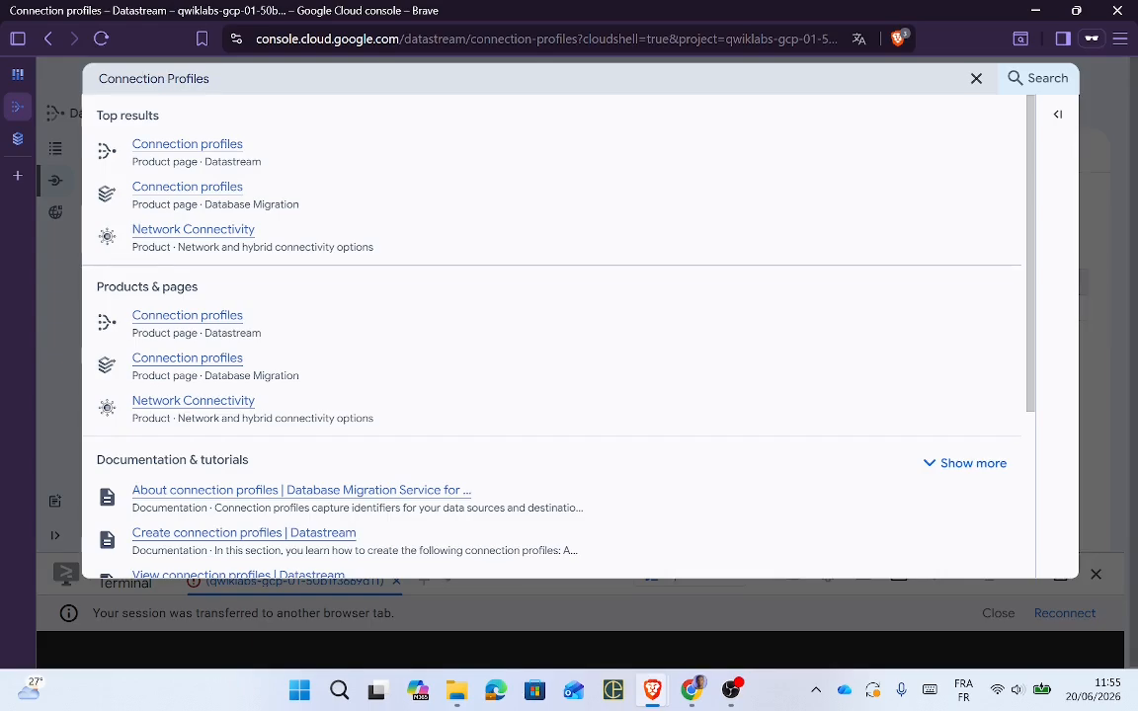
key("ctrl+a")
type("Streams")
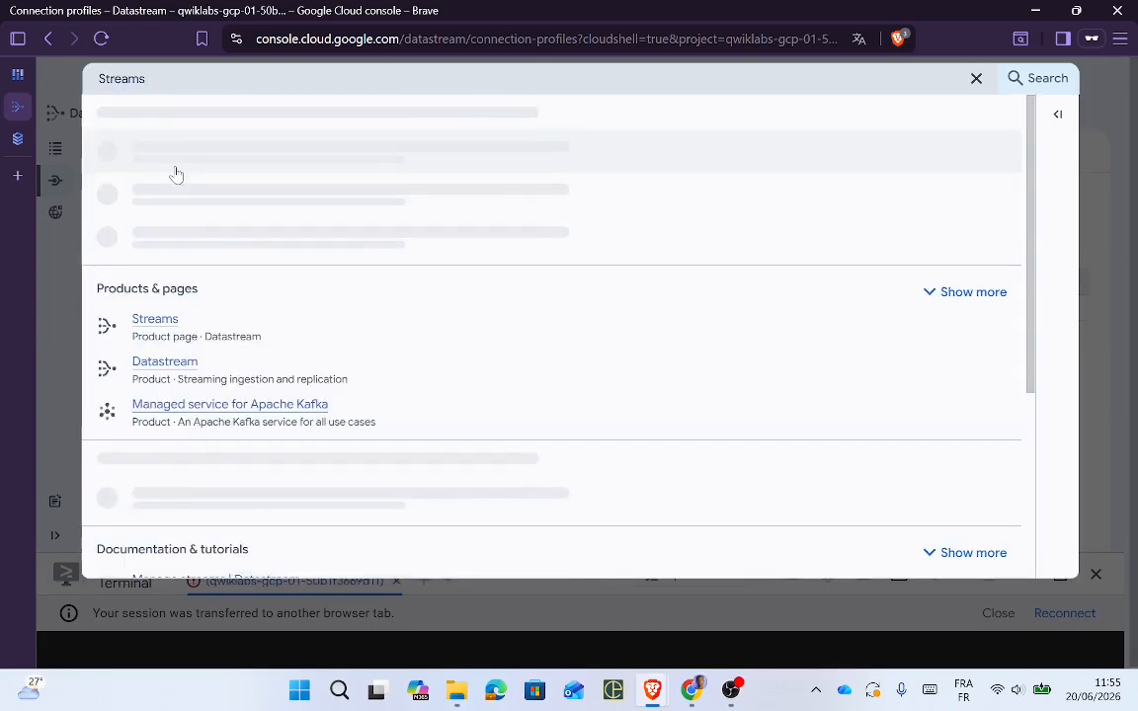
left_click(170, 153)
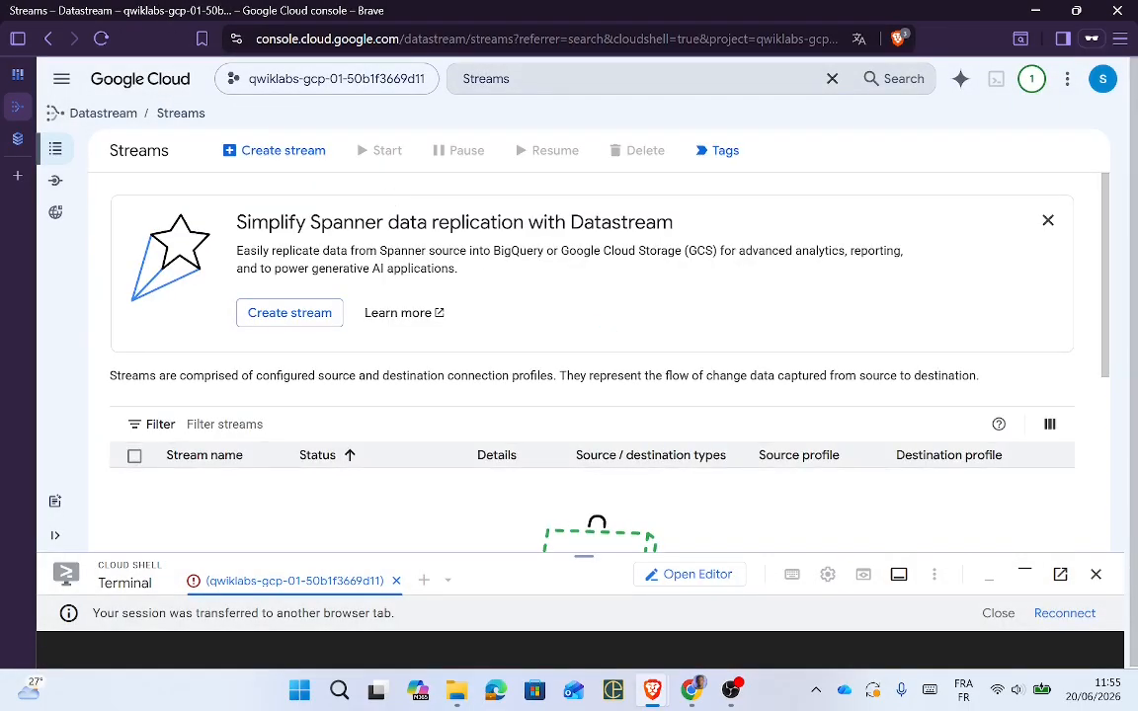
Step: Start creating a new stream named test-stream
left_click(271, 156)
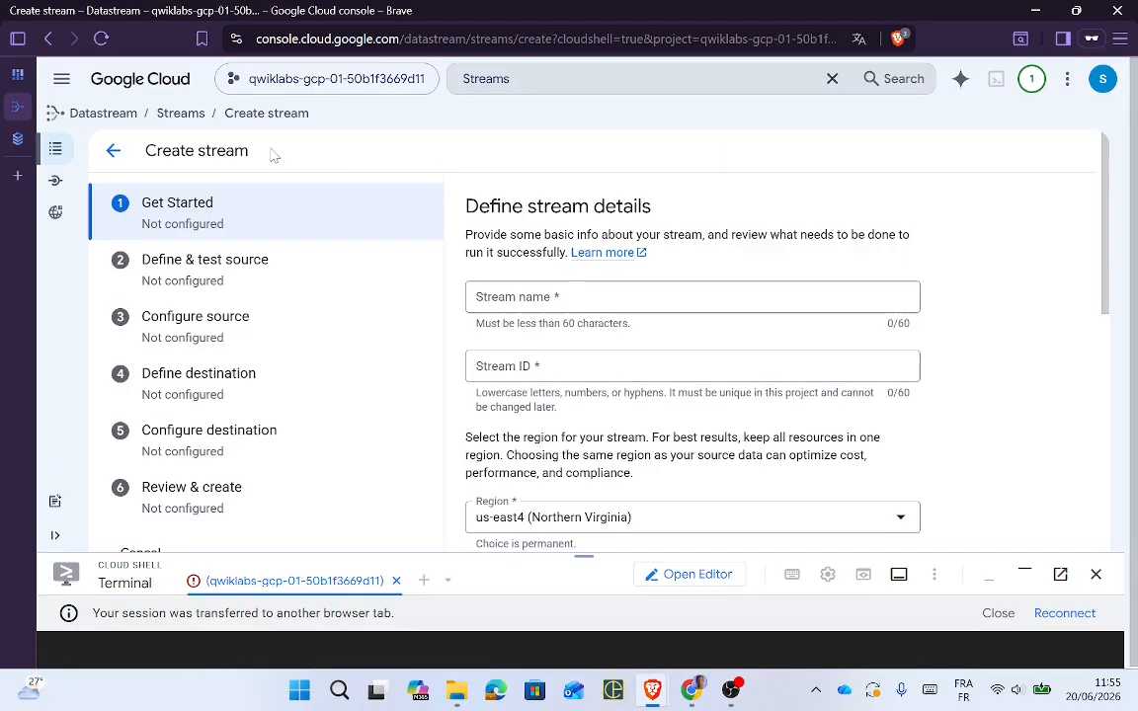
key("alt+Tab")
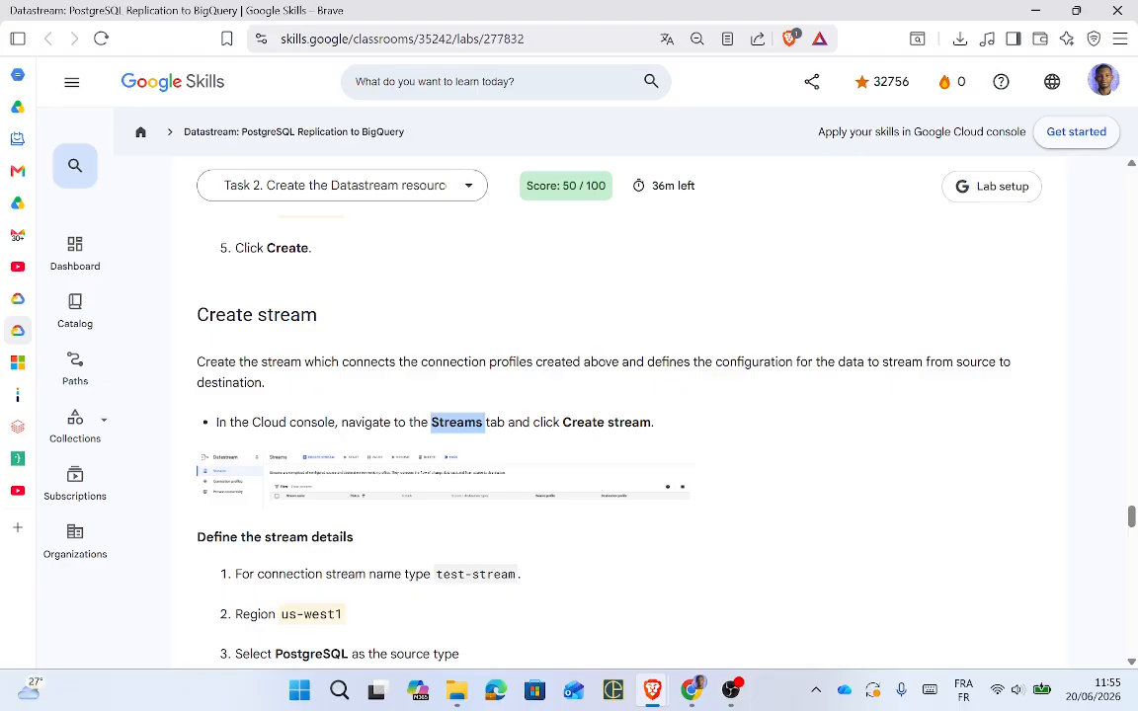
left_click_drag(437, 575, 516, 575)
key("ctrl+c")
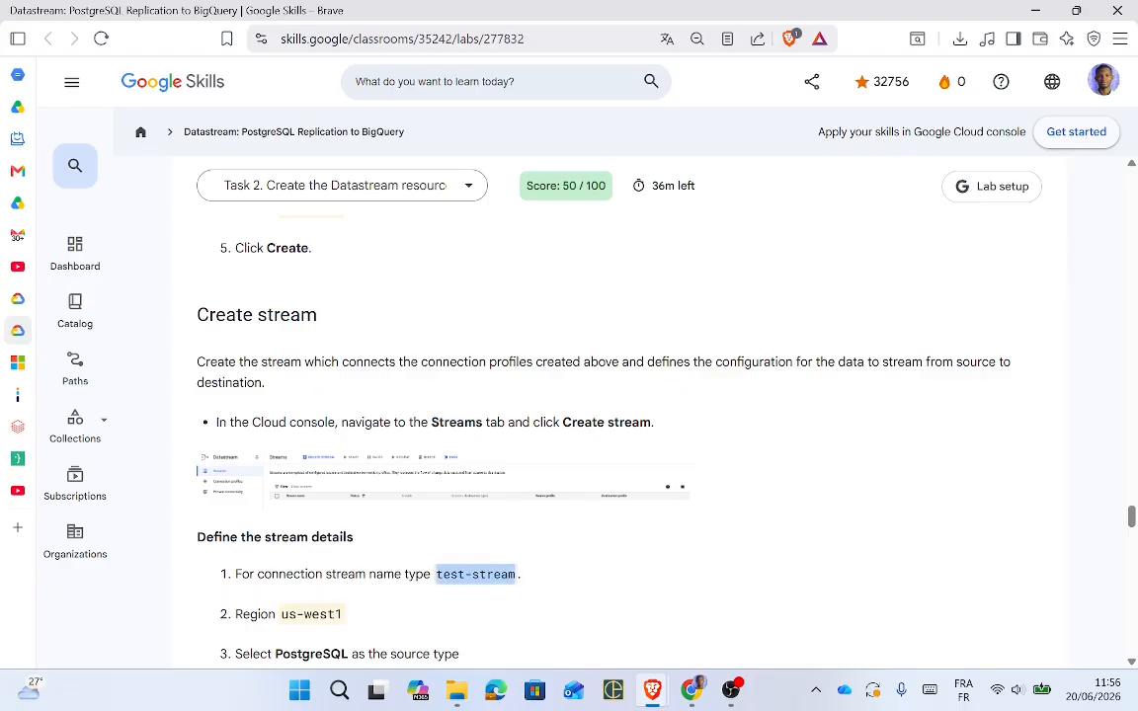
key("alt+Tab")
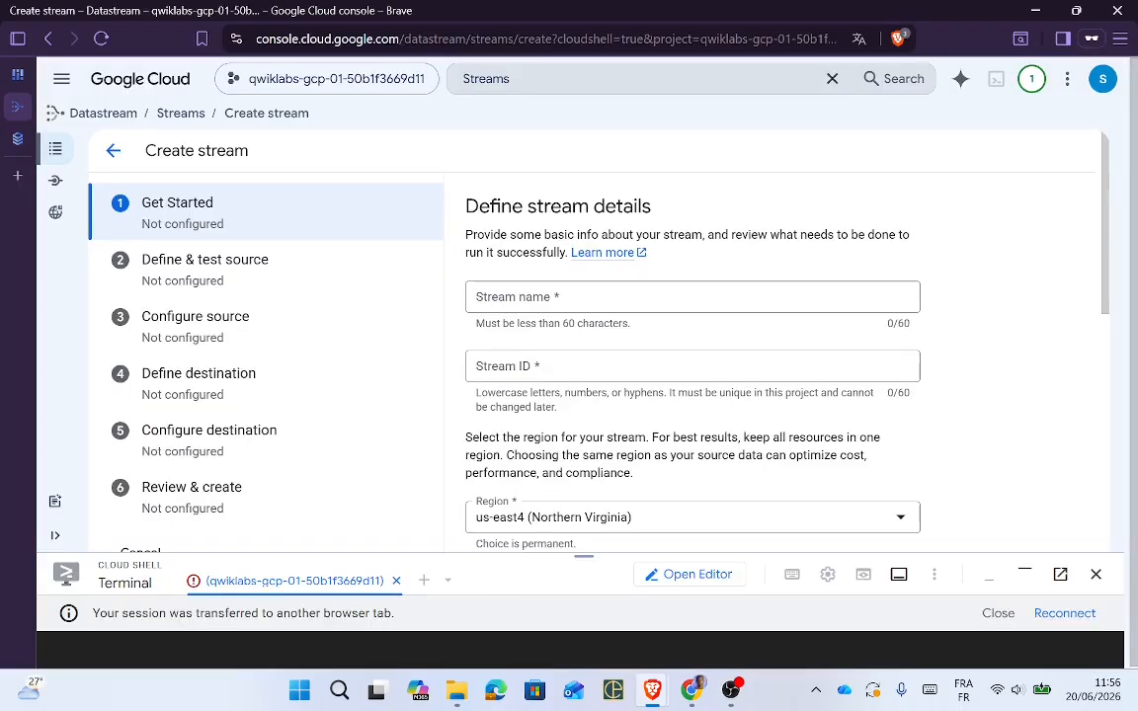
left_click(583, 297)
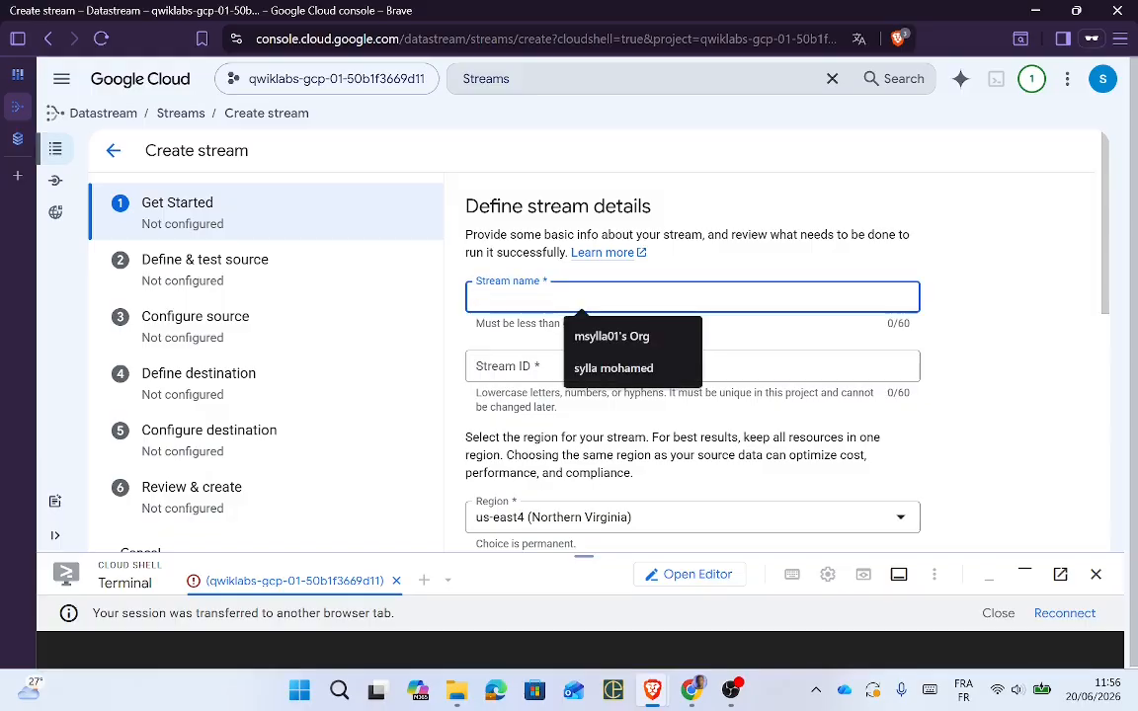
key("ctrl+v")
Step: Set the stream region to us-west1 (Oregon)
key("alt+Tab")
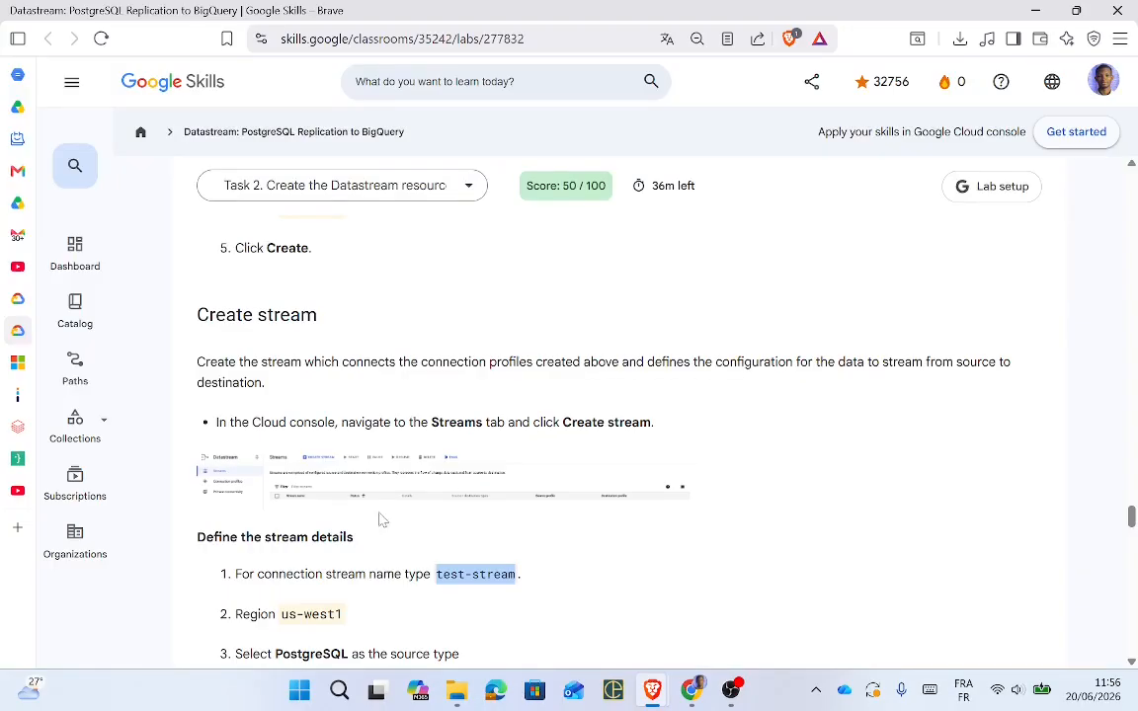
left_click_drag(282, 620, 366, 625)
key("ctrl+c")
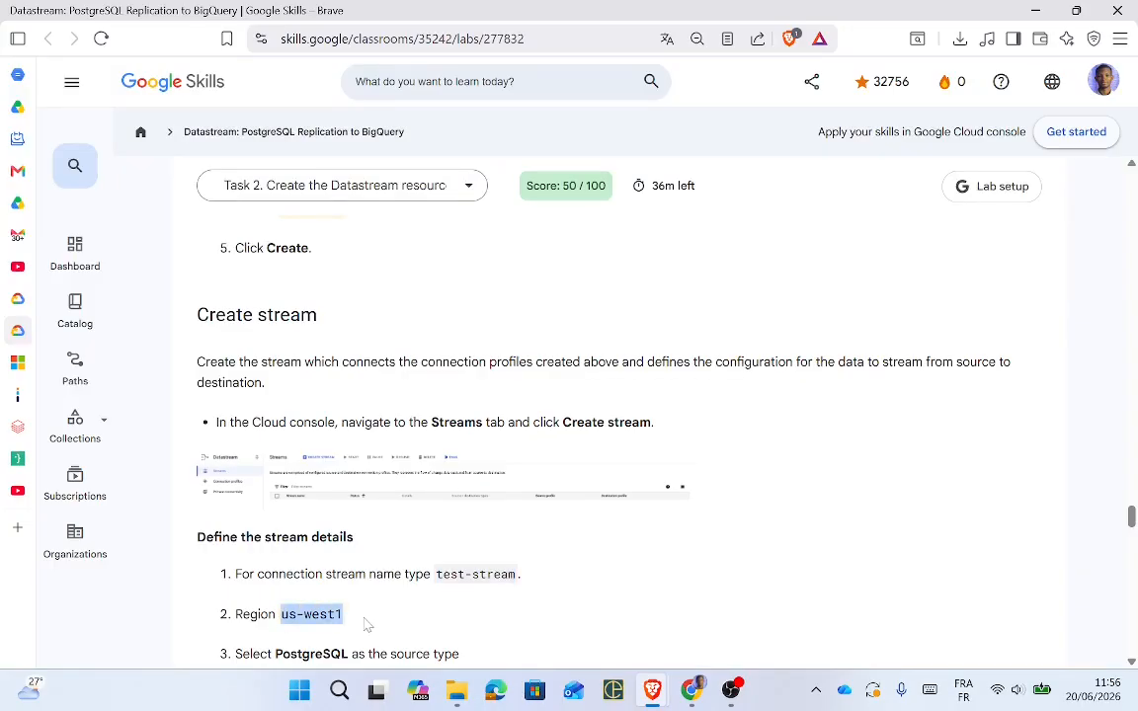
key("alt+Tab")
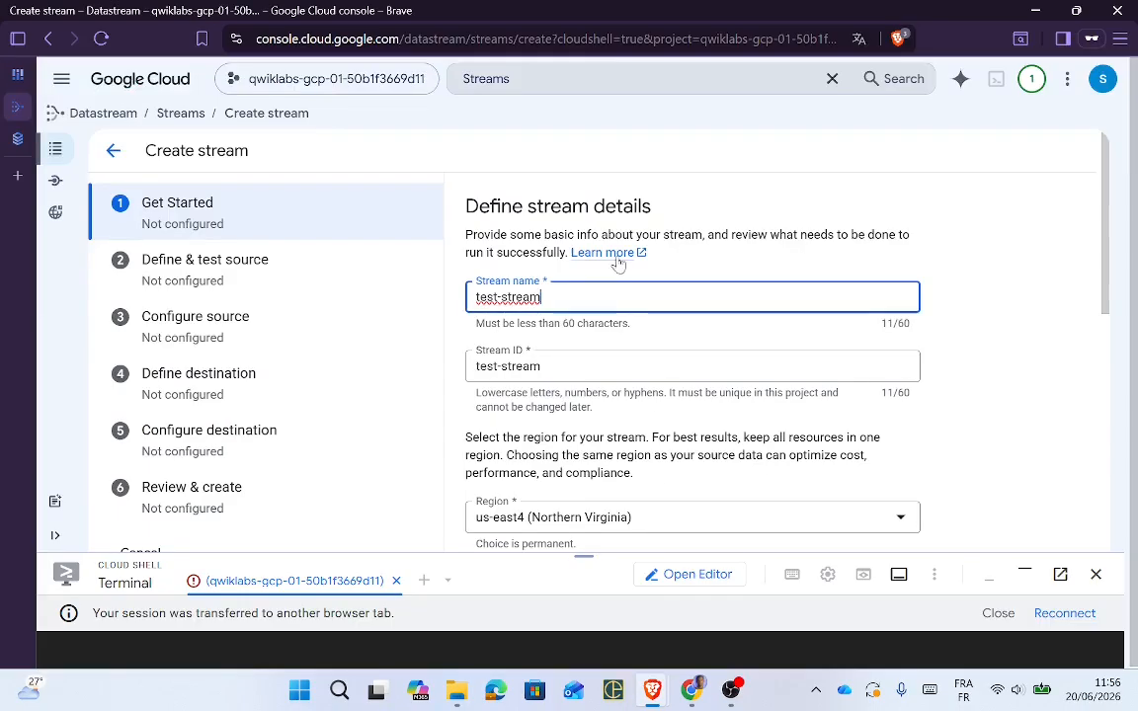
left_click(603, 530)
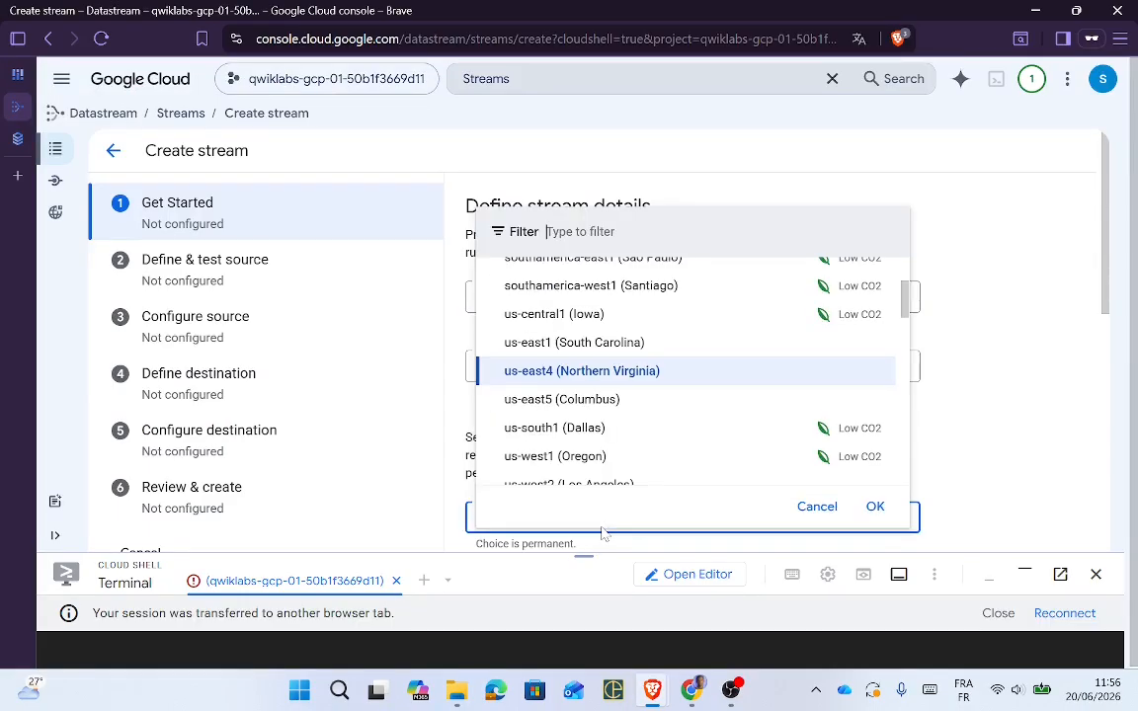
key("ctrl+v")
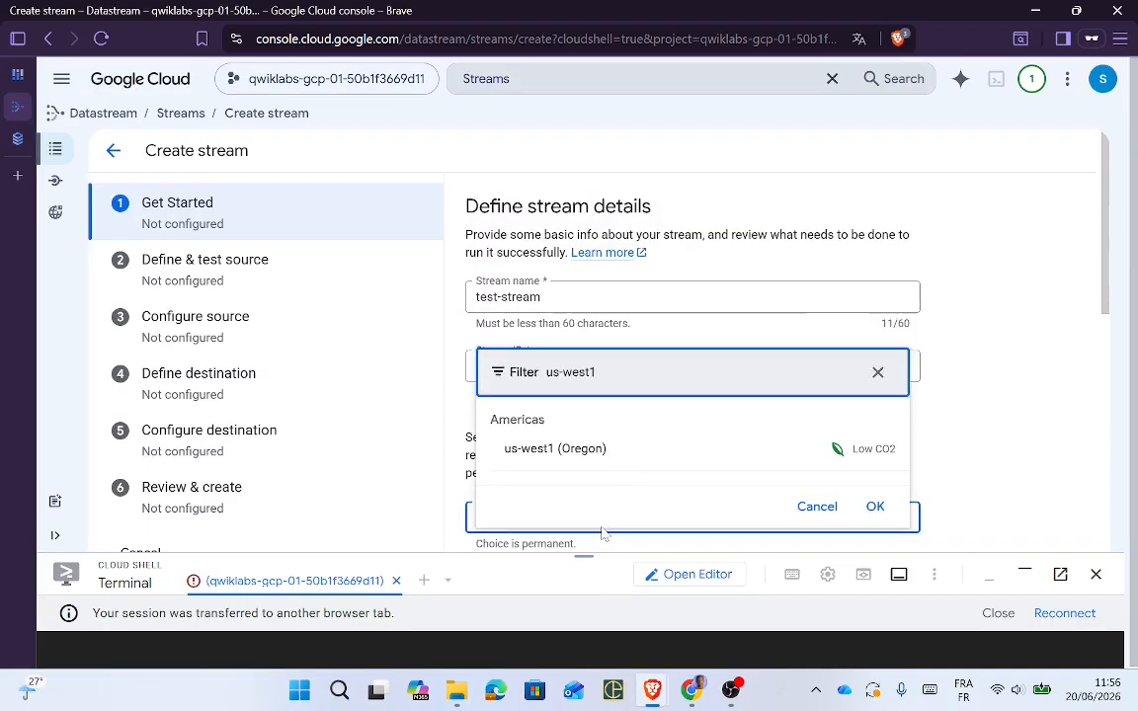
left_click(562, 449)
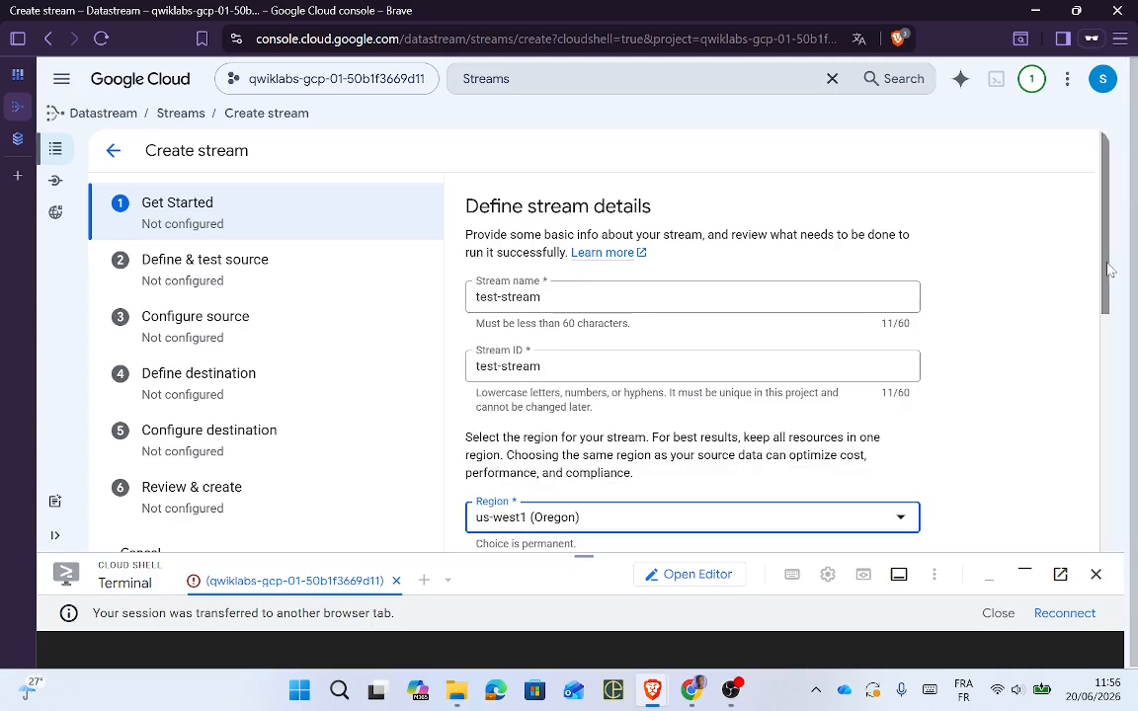
scroll(1104, 356, "down", 2)
scroll(1104, 356, "down", 1)
Step: Choose PostgreSQL as the source type and BigQuery as the destination type
key("alt+Tab")
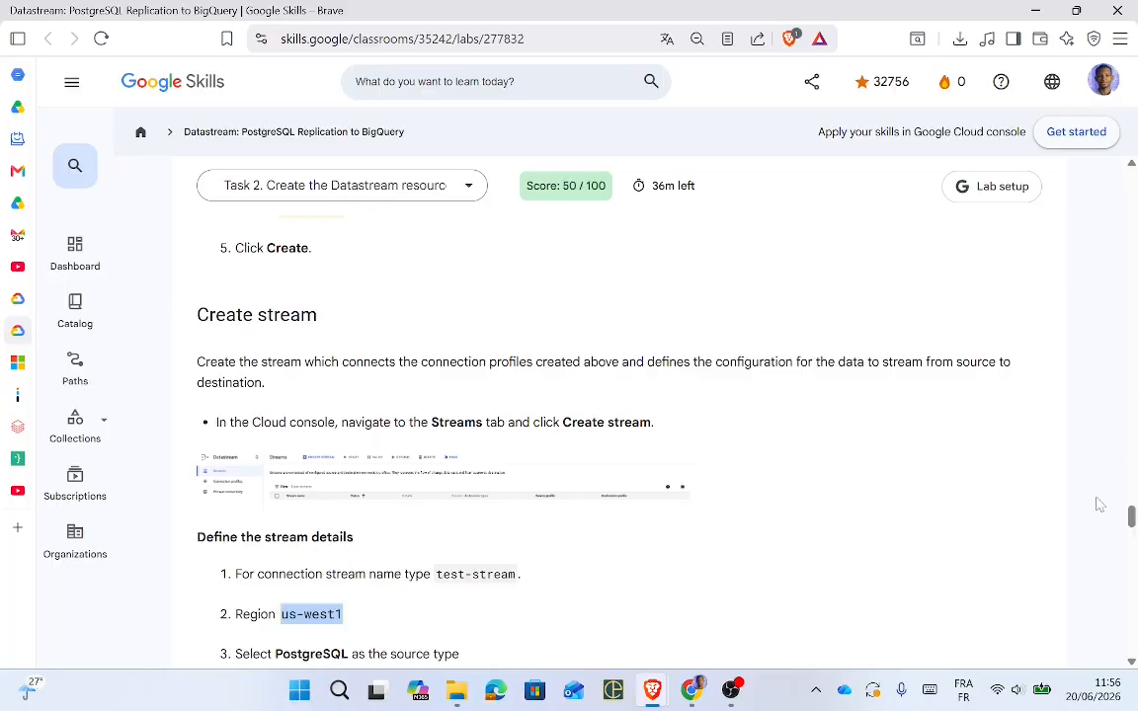
left_click_drag(1132, 519, 1132, 521)
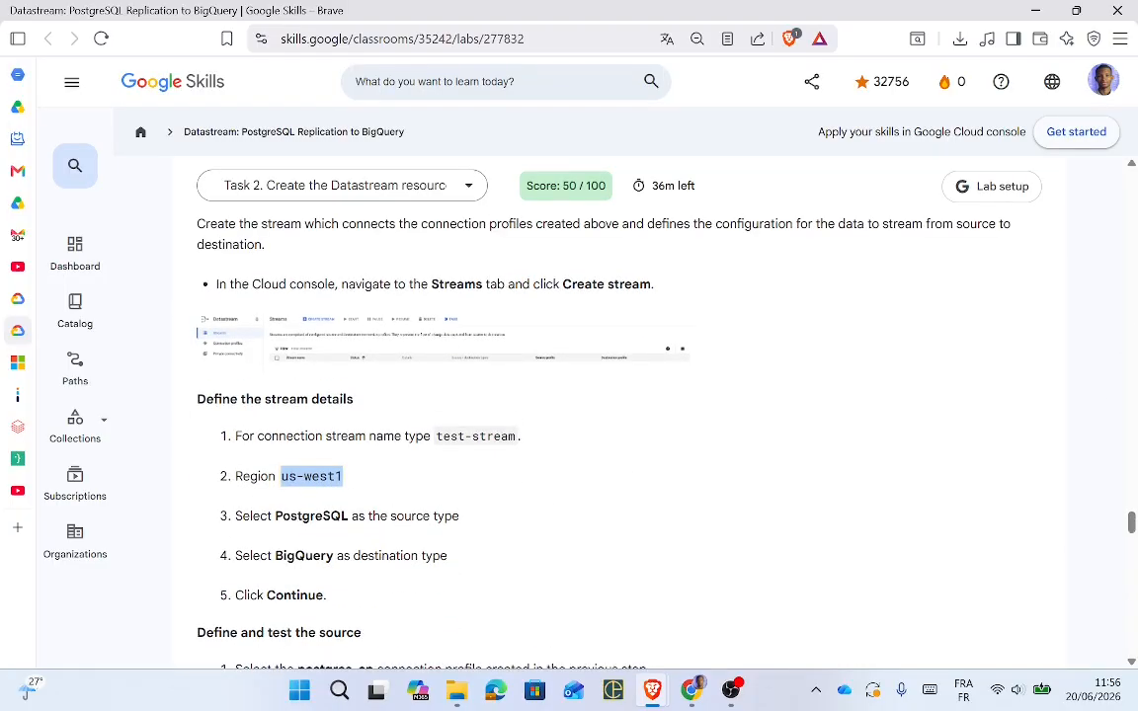
key("alt+Tab")
left_click(579, 323)
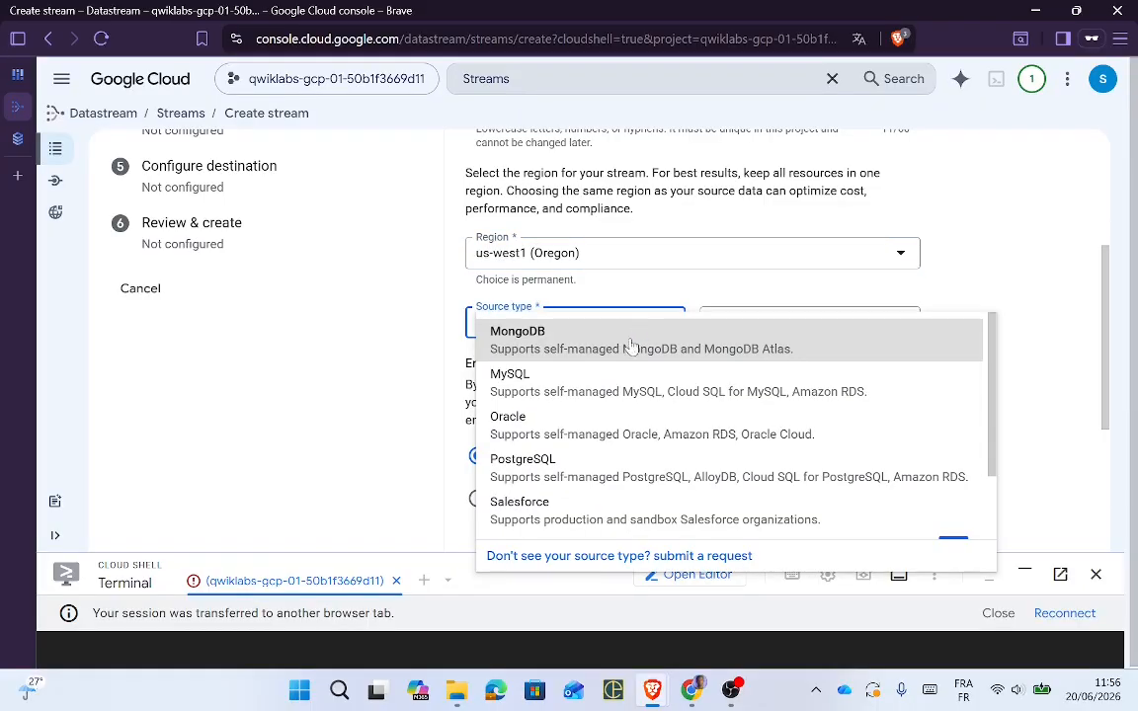
left_click(541, 472)
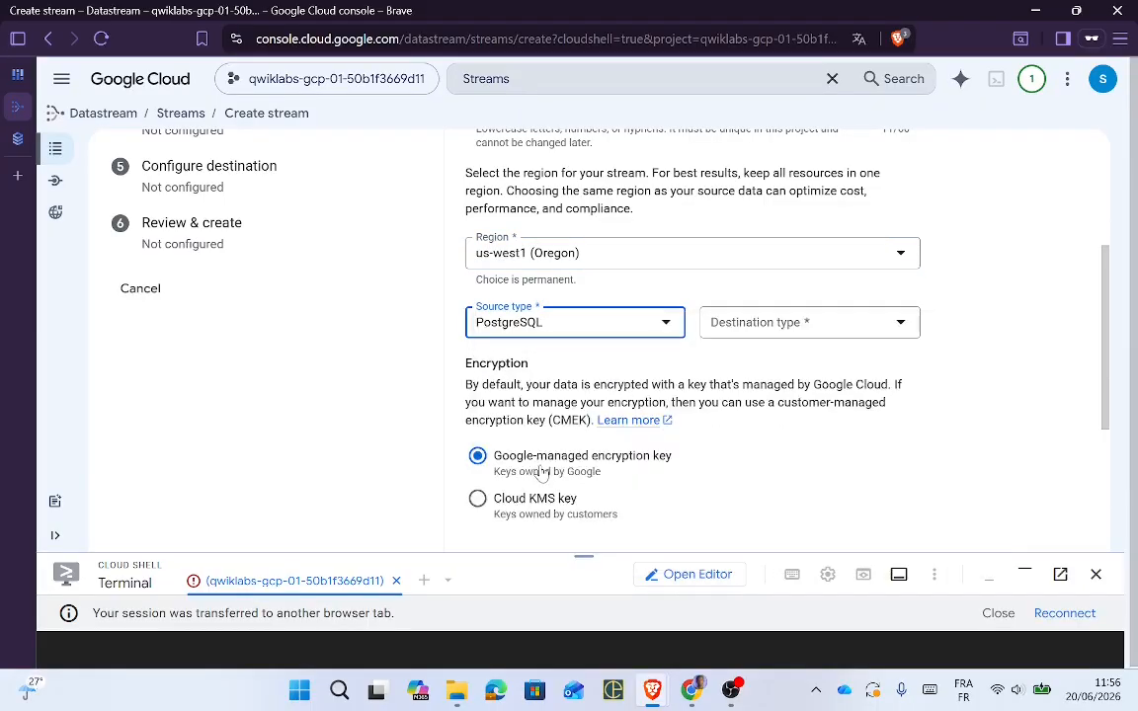
left_click(801, 323)
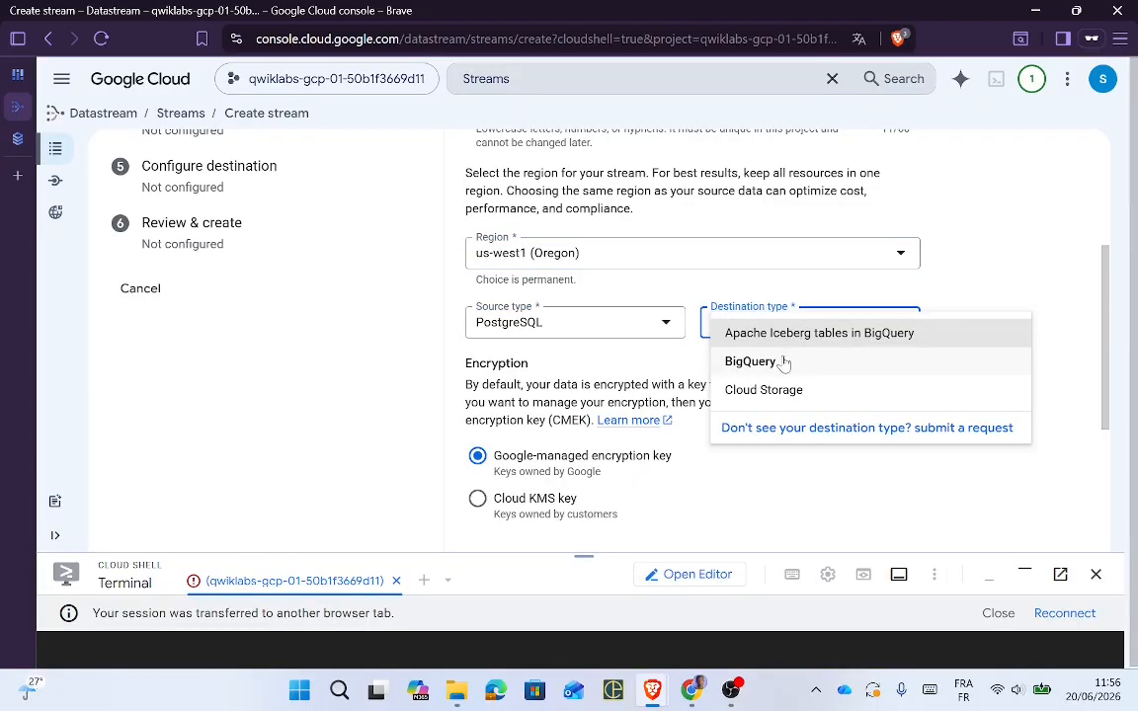
left_click(784, 363)
key("alt+Tab")
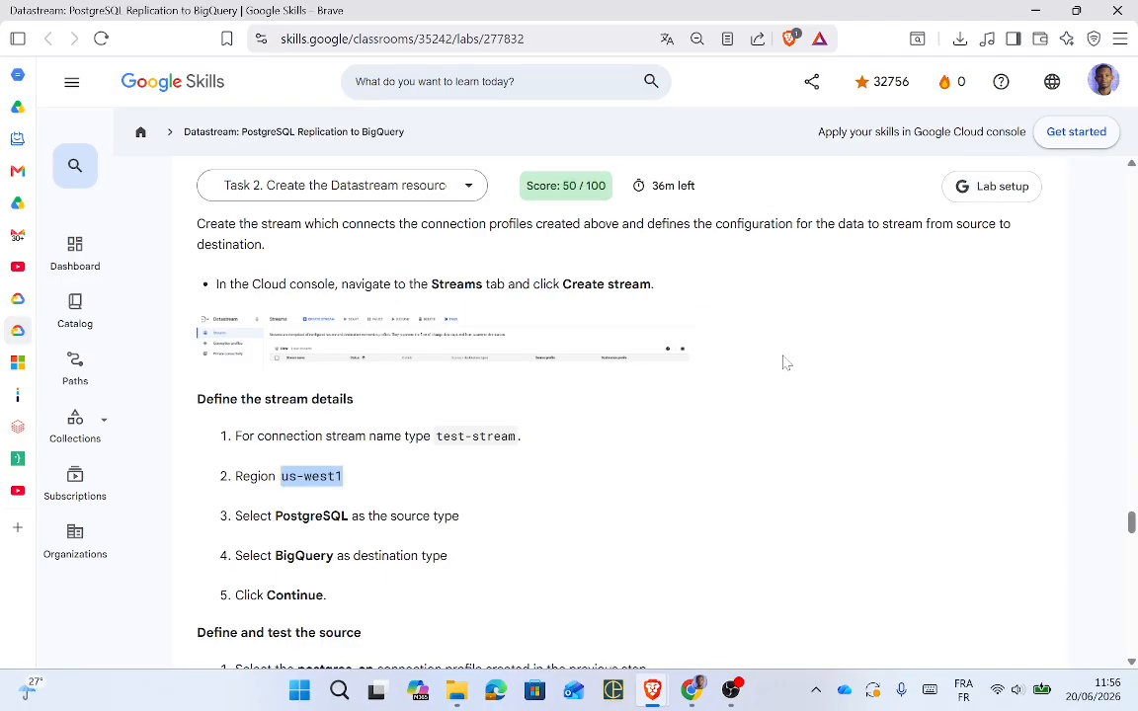
key("alt+Tab")
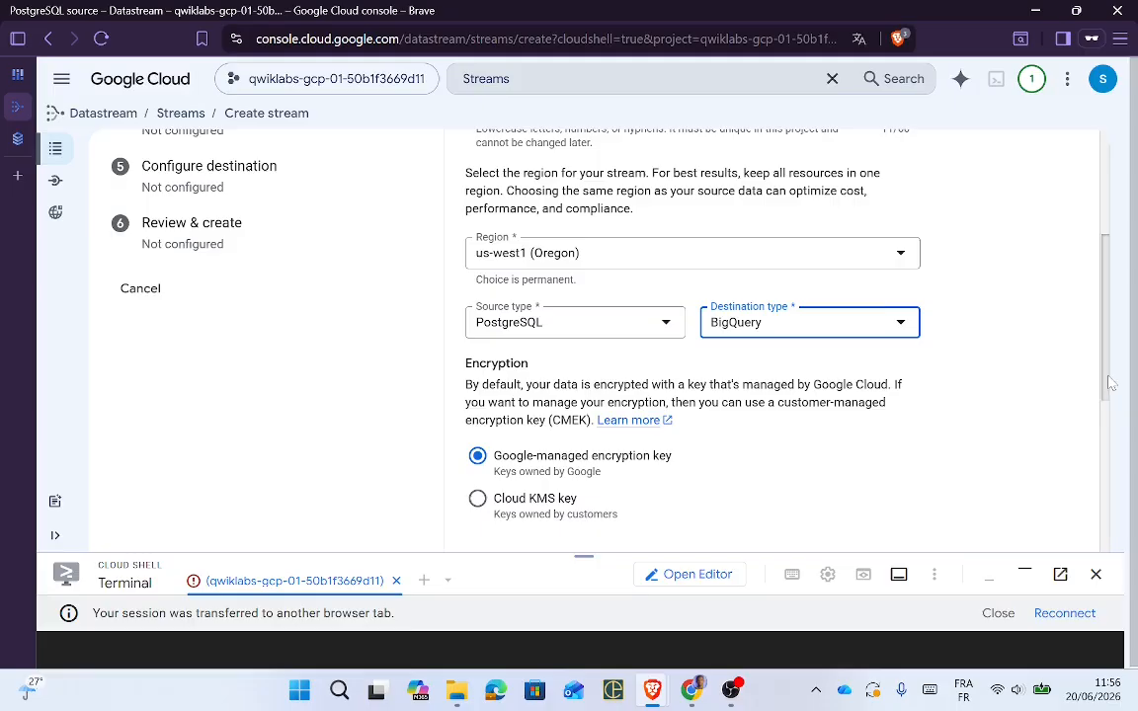
left_click_drag(1112, 384, 1080, 530)
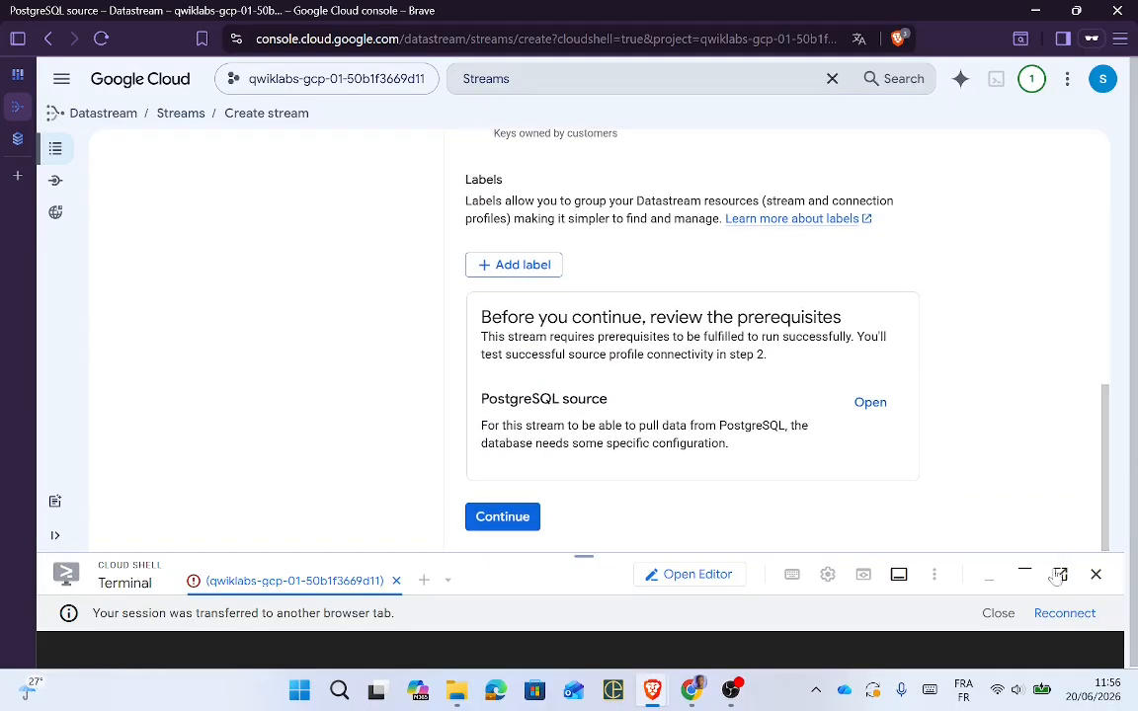
Step: Advance to the source profile step and select postgres-cp as the source connection profile
left_click(499, 516)
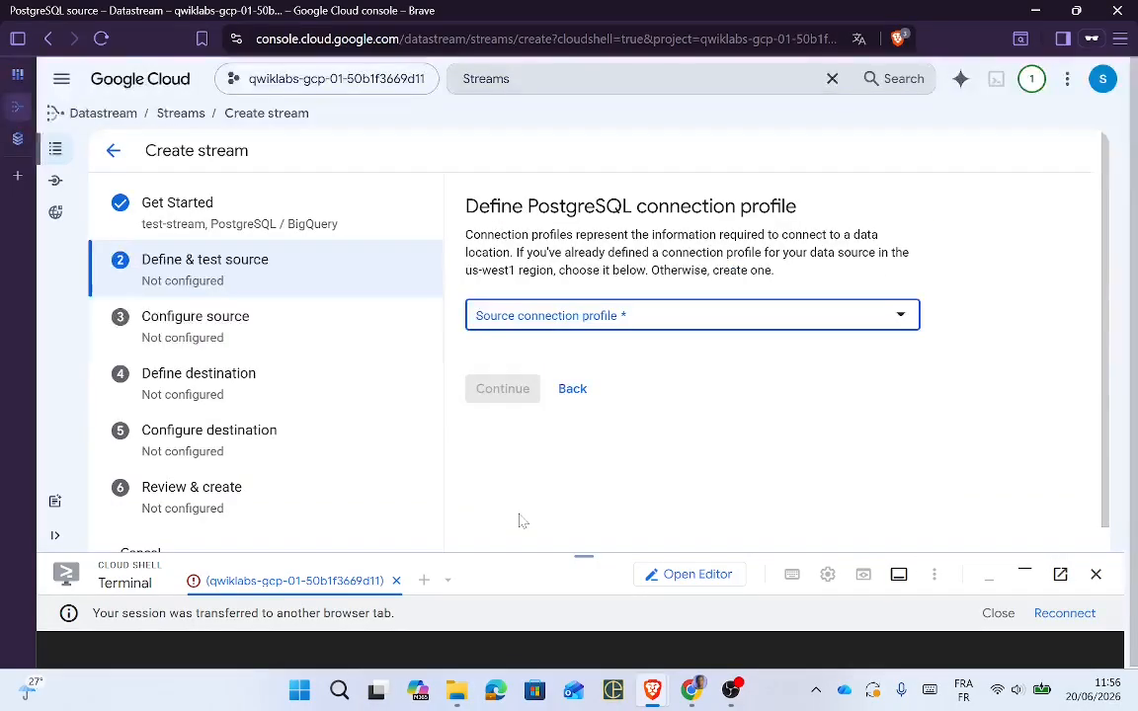
key("alt+Tab")
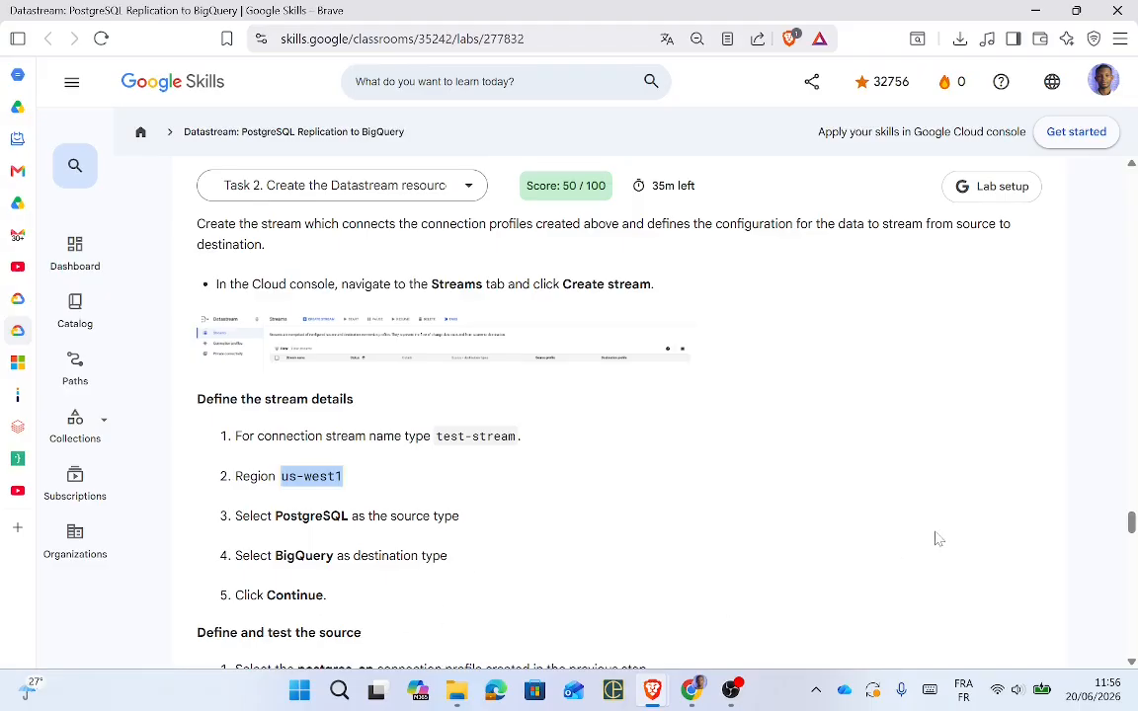
key("alt+Tab")
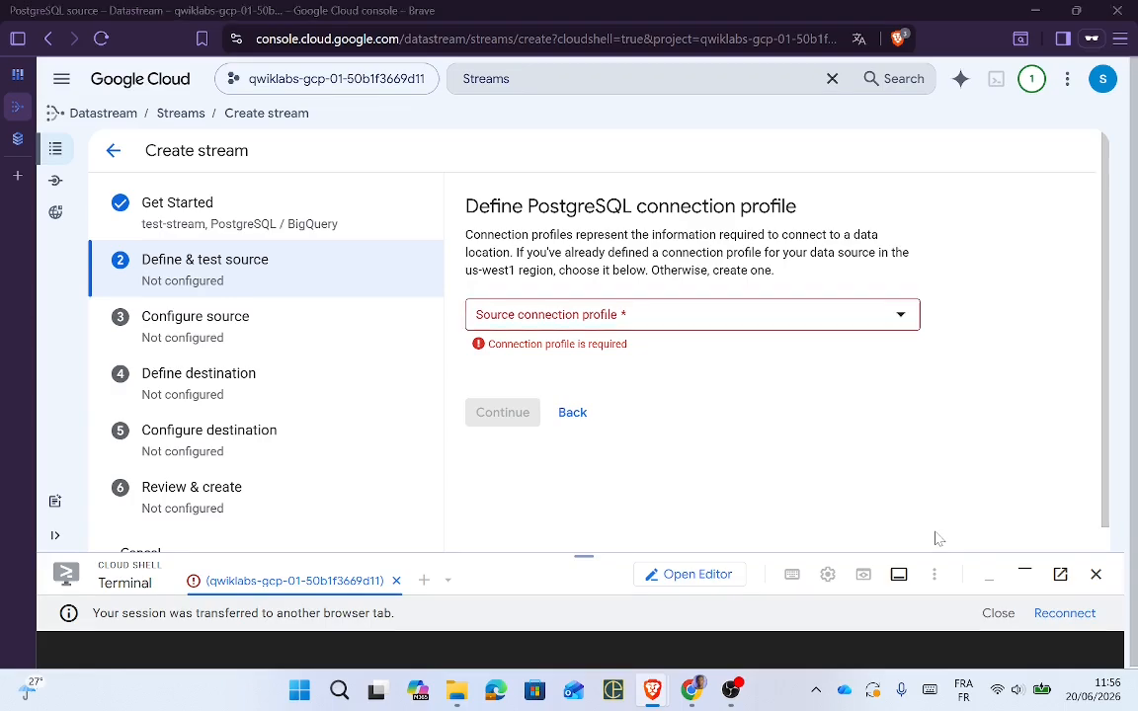
key("alt+Tab")
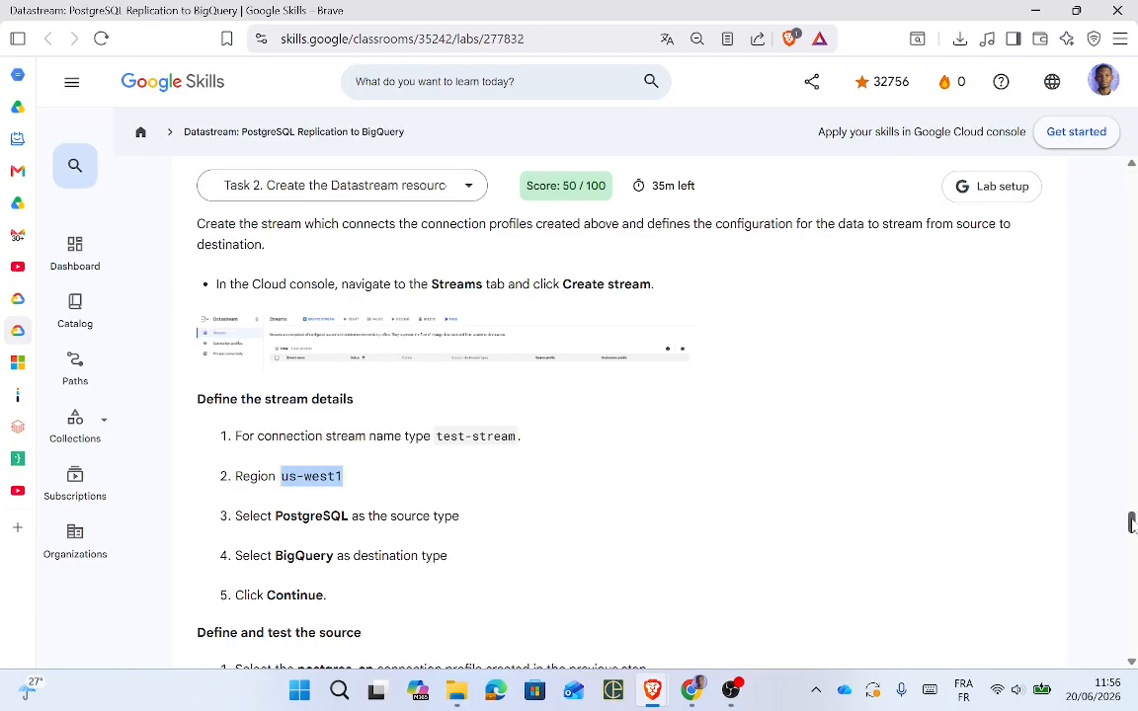
left_click_drag(1132, 524, 1133, 537)
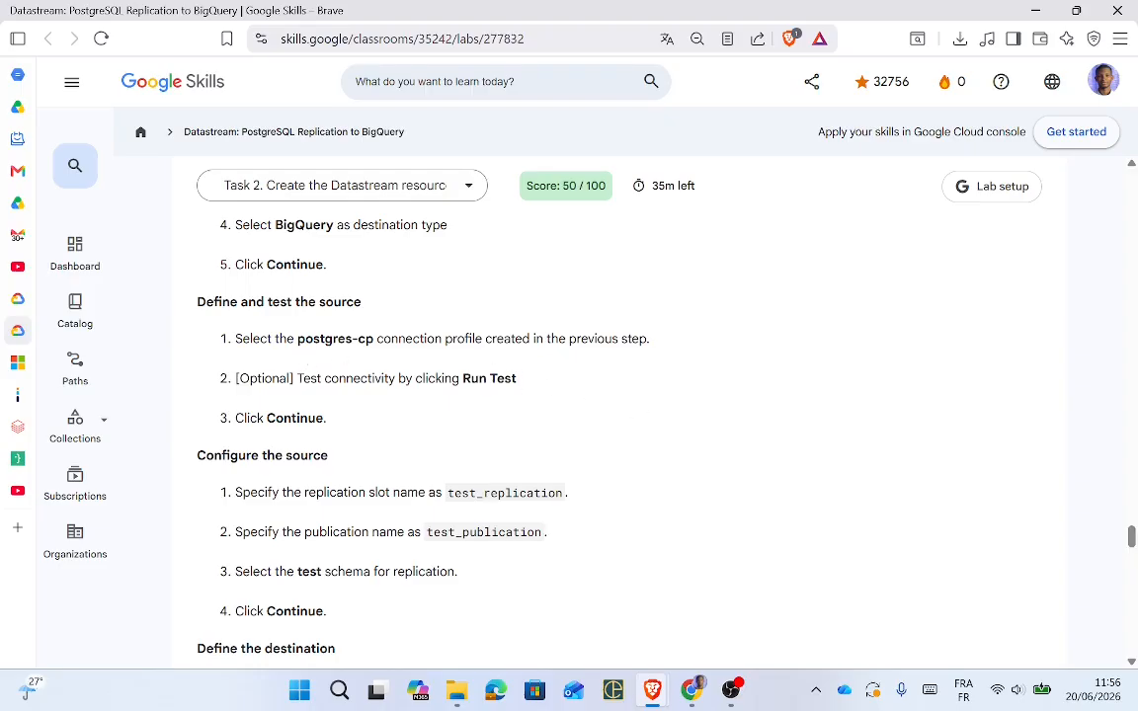
left_click_drag(374, 339, 313, 339)
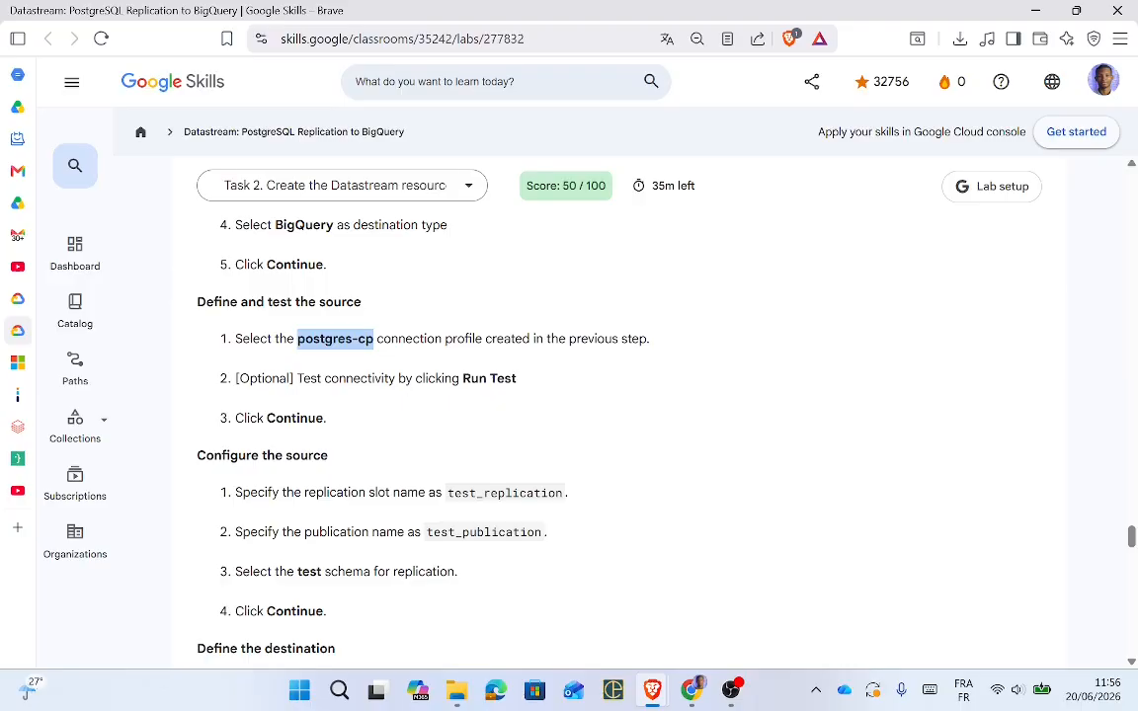
key("alt+Tab")
left_click(563, 316)
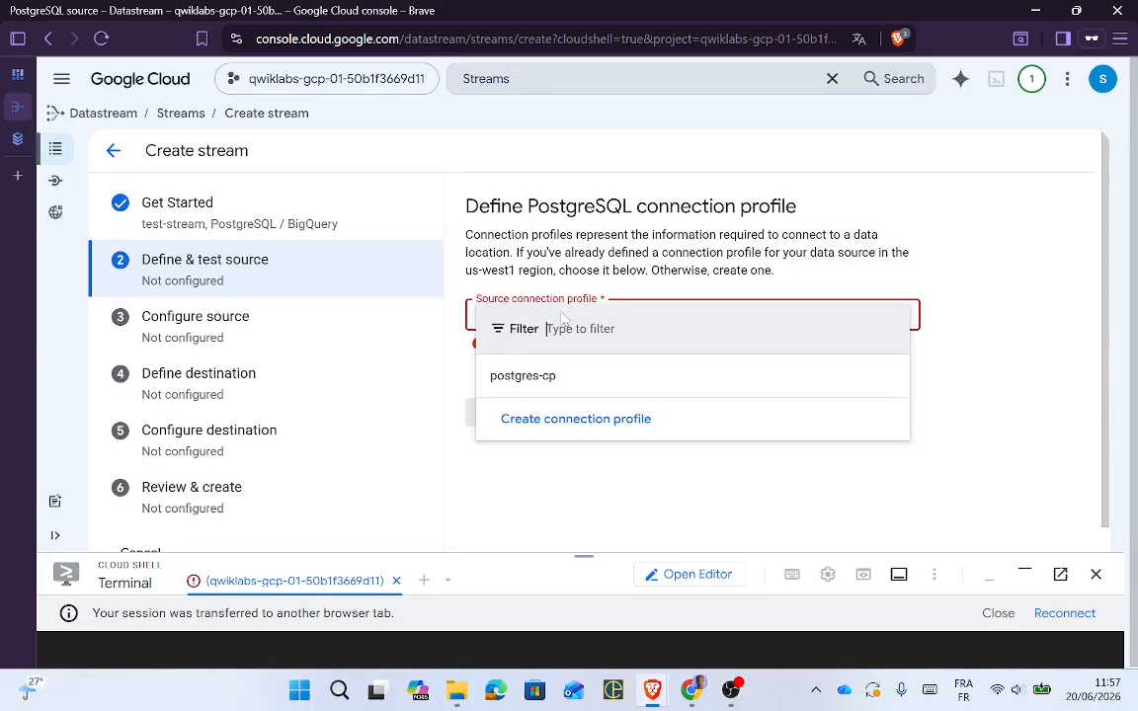
left_click(548, 378)
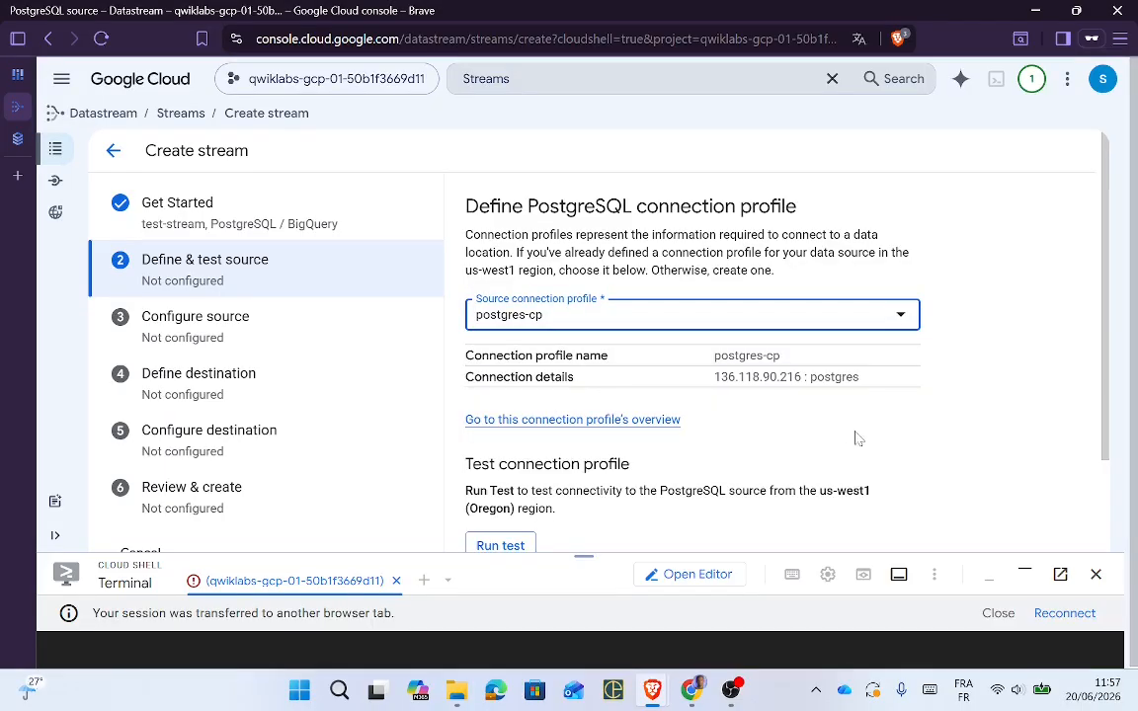
scroll(1105, 402, "down", 2)
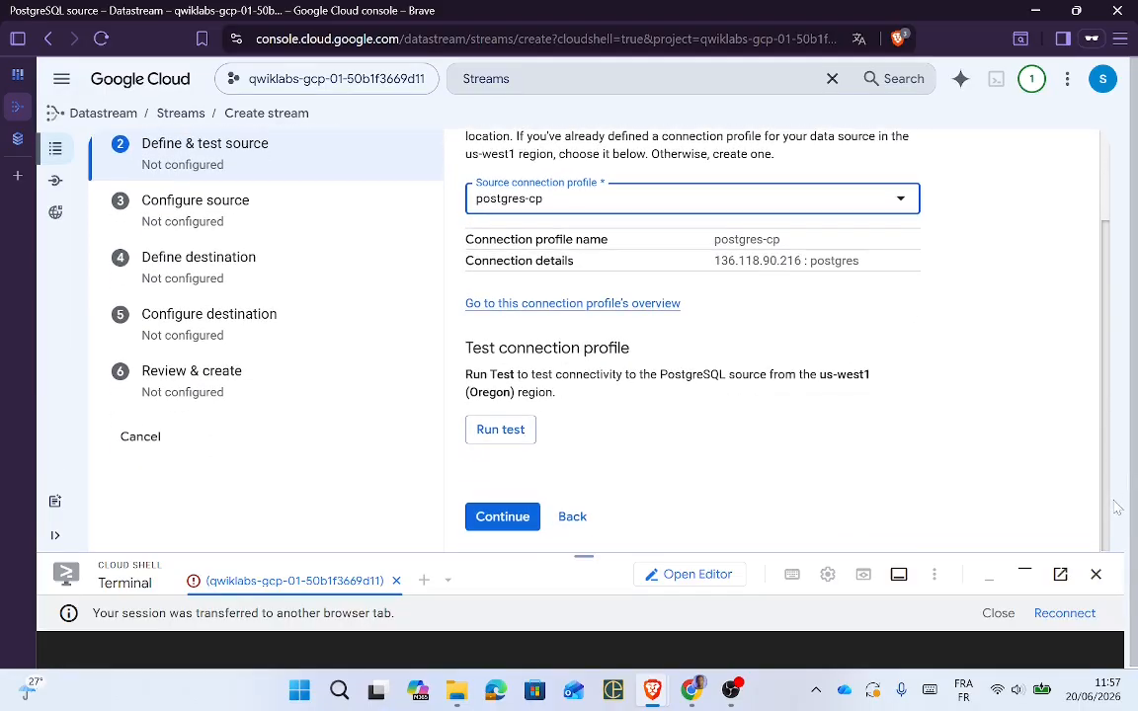
Step: Run the connectivity test for postgres-cp and confirm Test passed
key("alt+Tab")
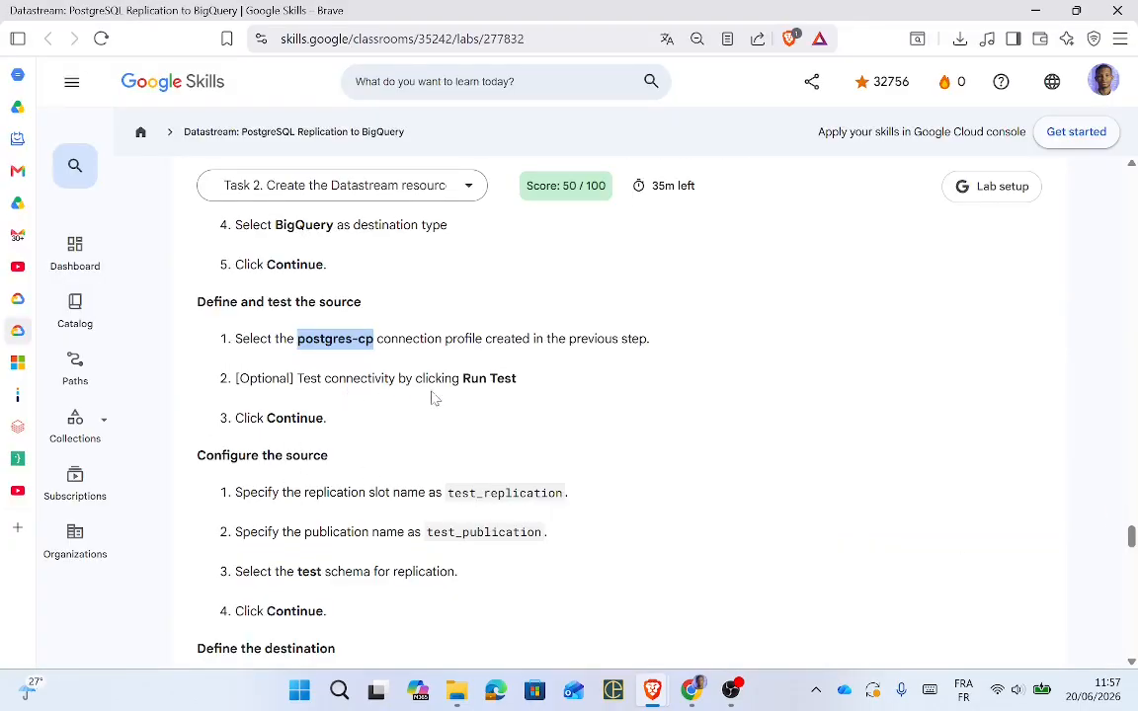
key("alt+Tab")
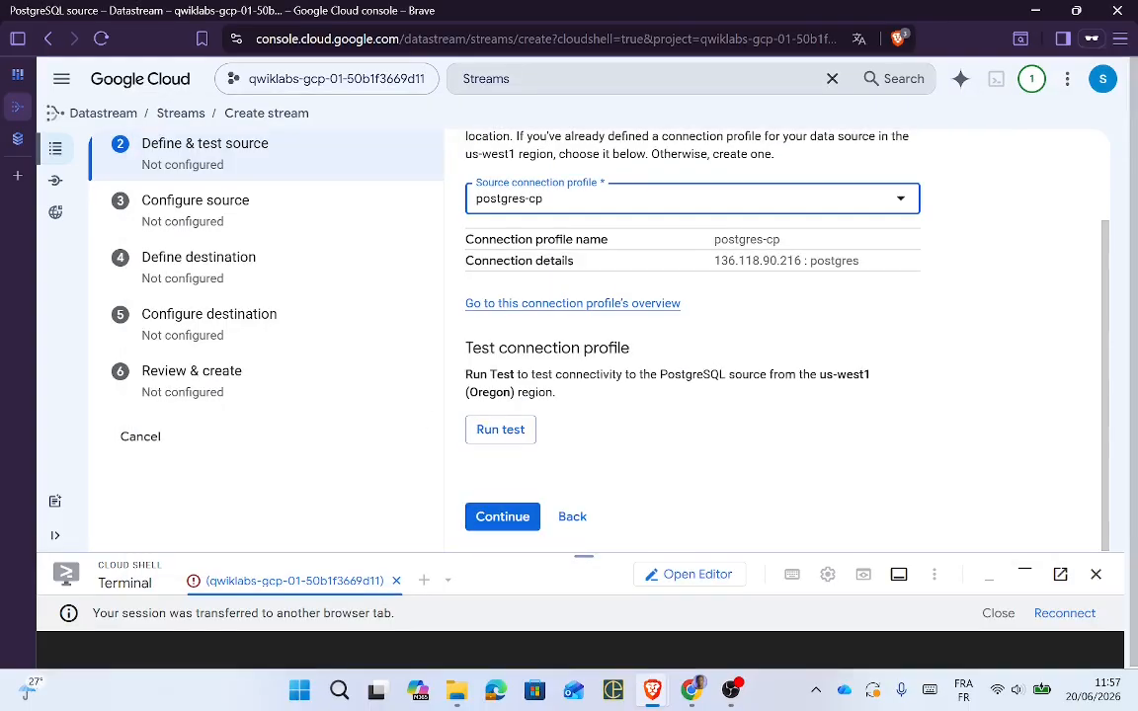
left_click(501, 431)
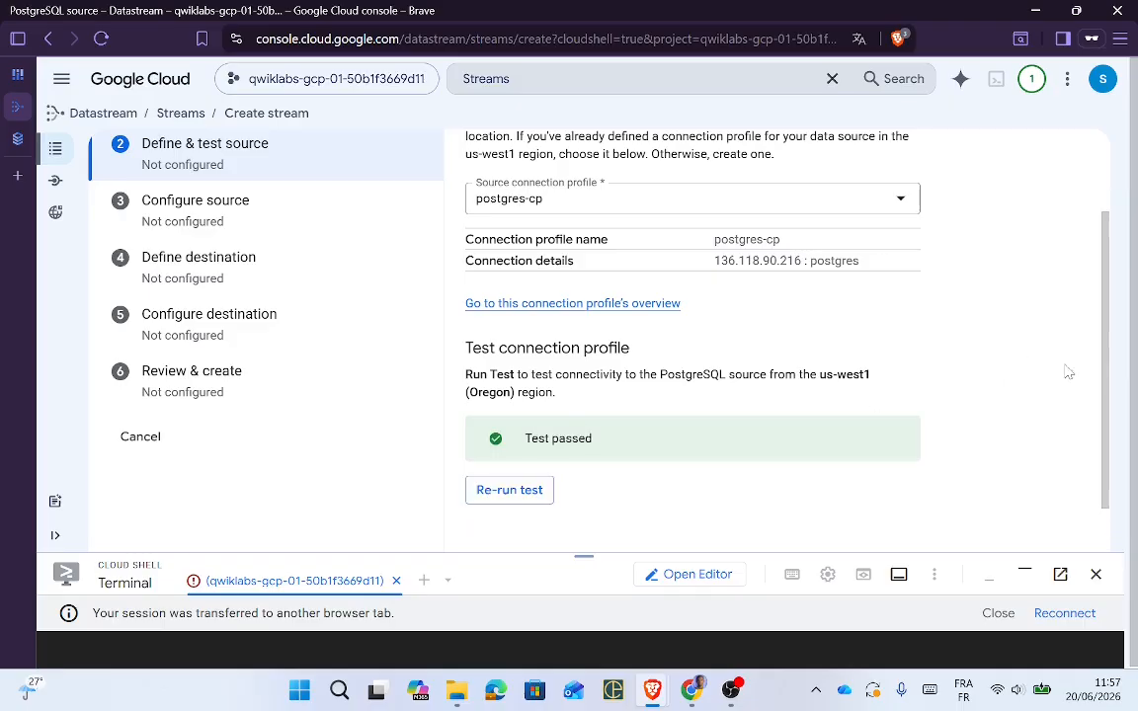
scroll(1105, 453, "down", 1)
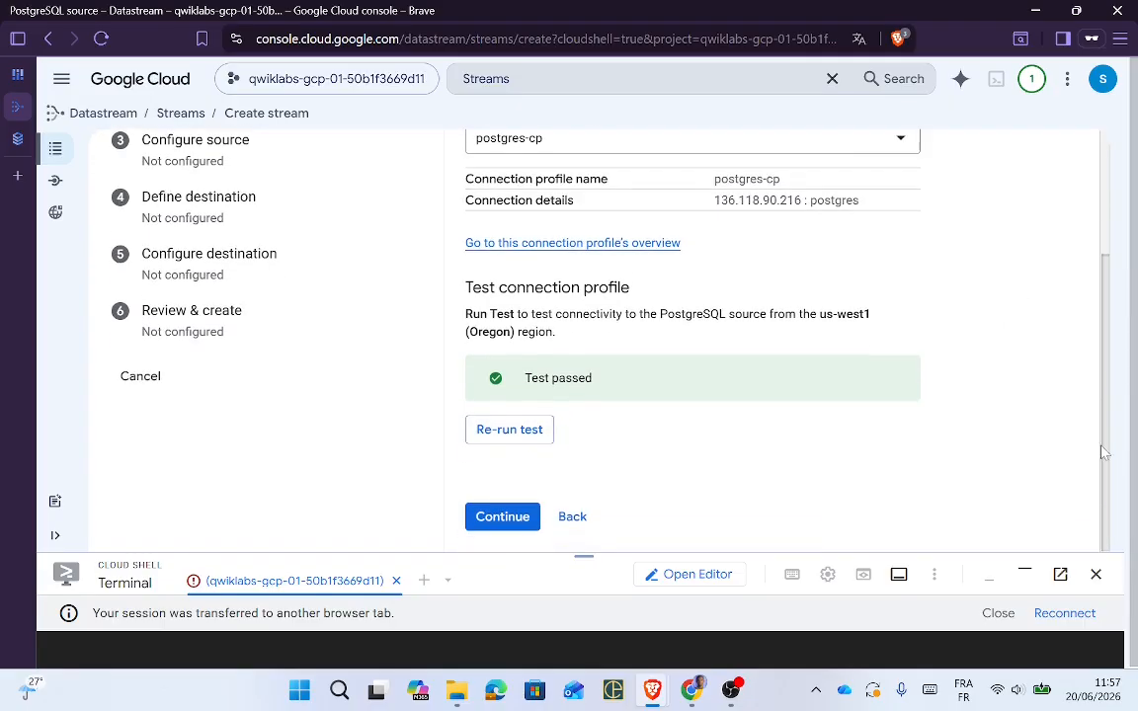
Step: Move to source configuration and enter test_replication as the replication slot name
left_click(517, 516)
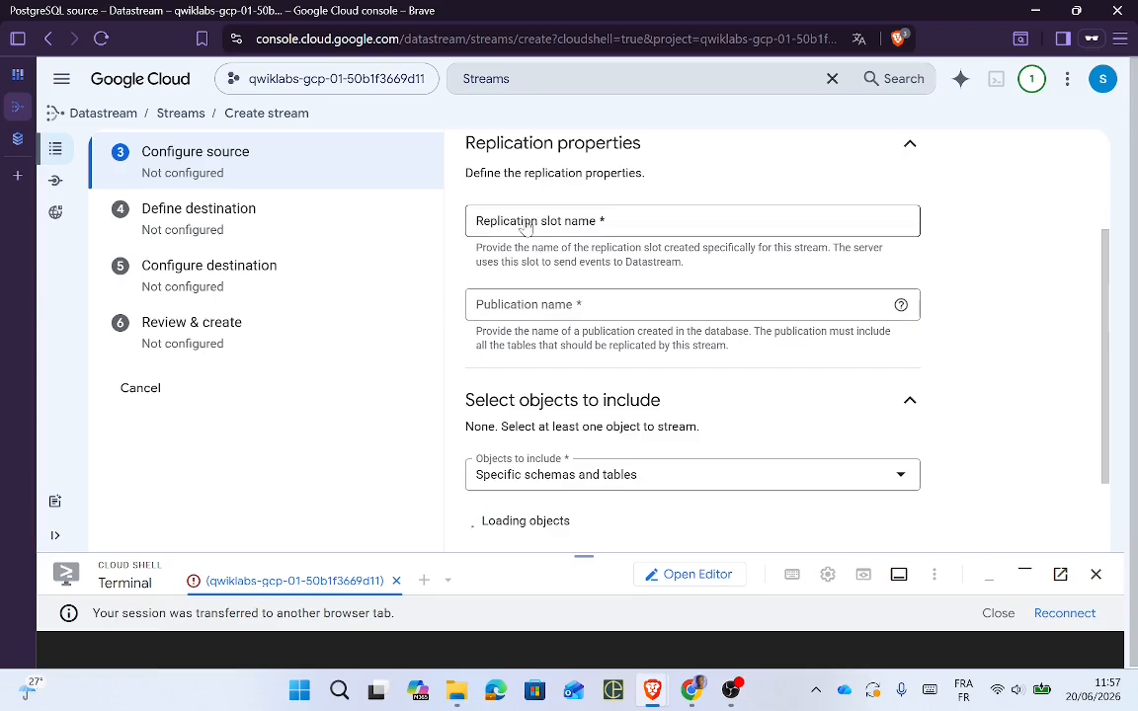
left_click(527, 226)
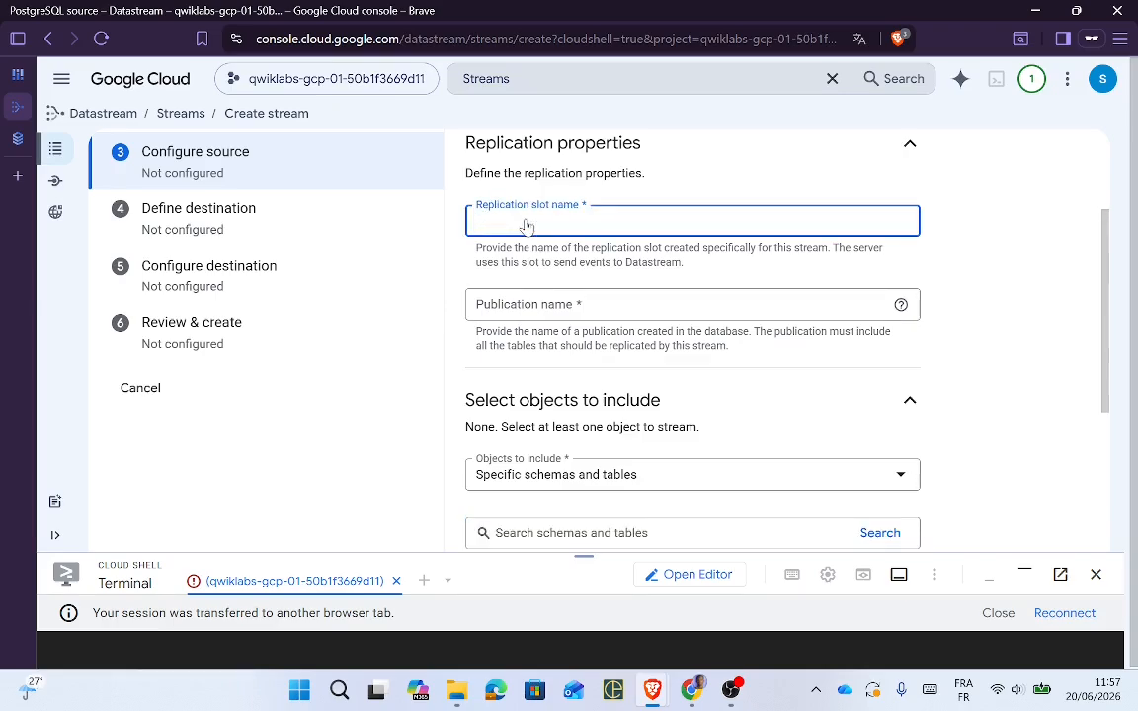
key("alt+Tab")
double_click(505, 493)
key("ctrl+c")
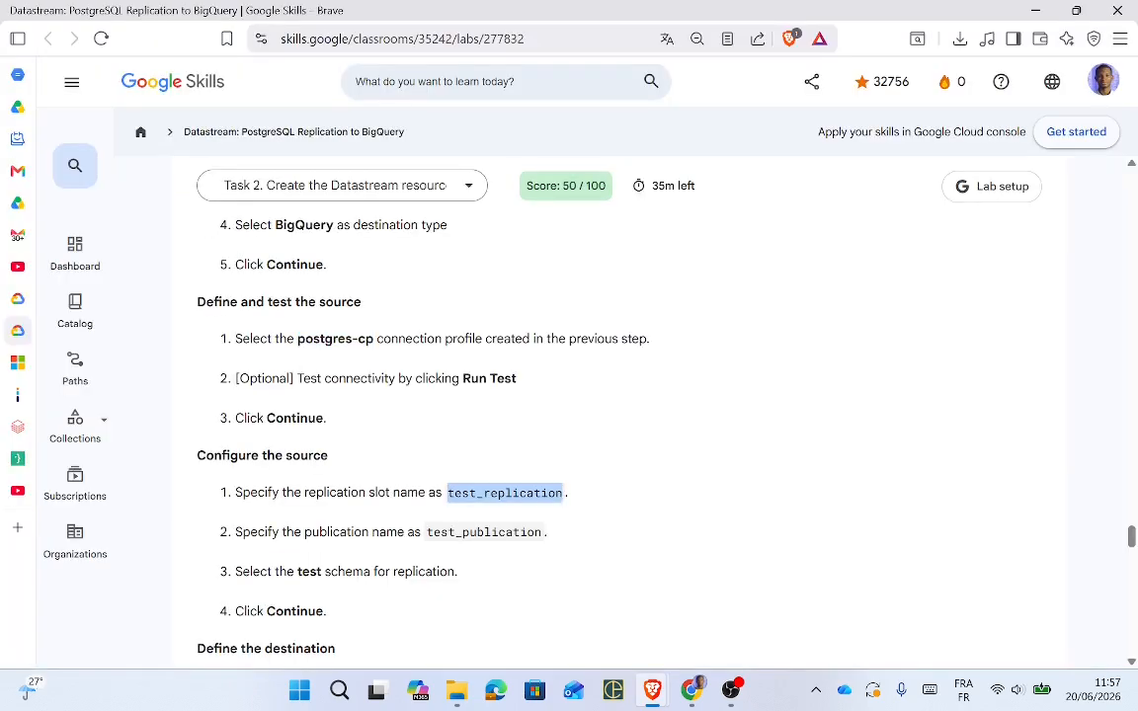
key("alt+Tab")
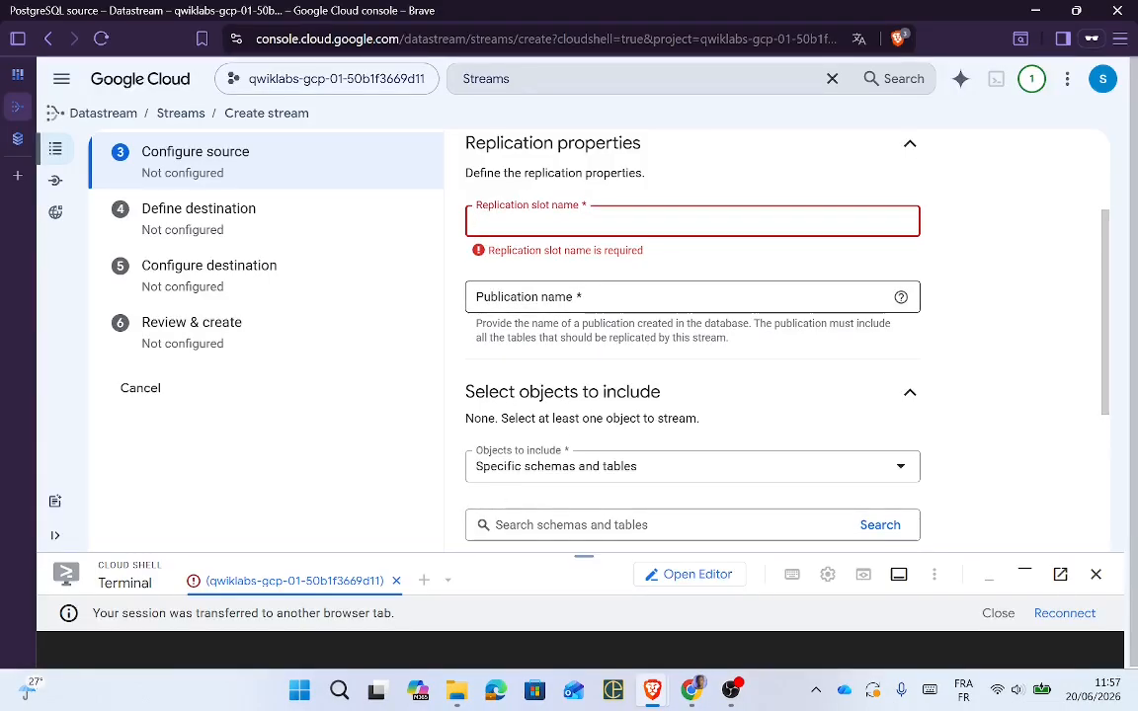
key("ctrl+v")
Step: Enter test_publication as the publication name and keep Specific schemas and tables as objects to include
key("alt+Tab")
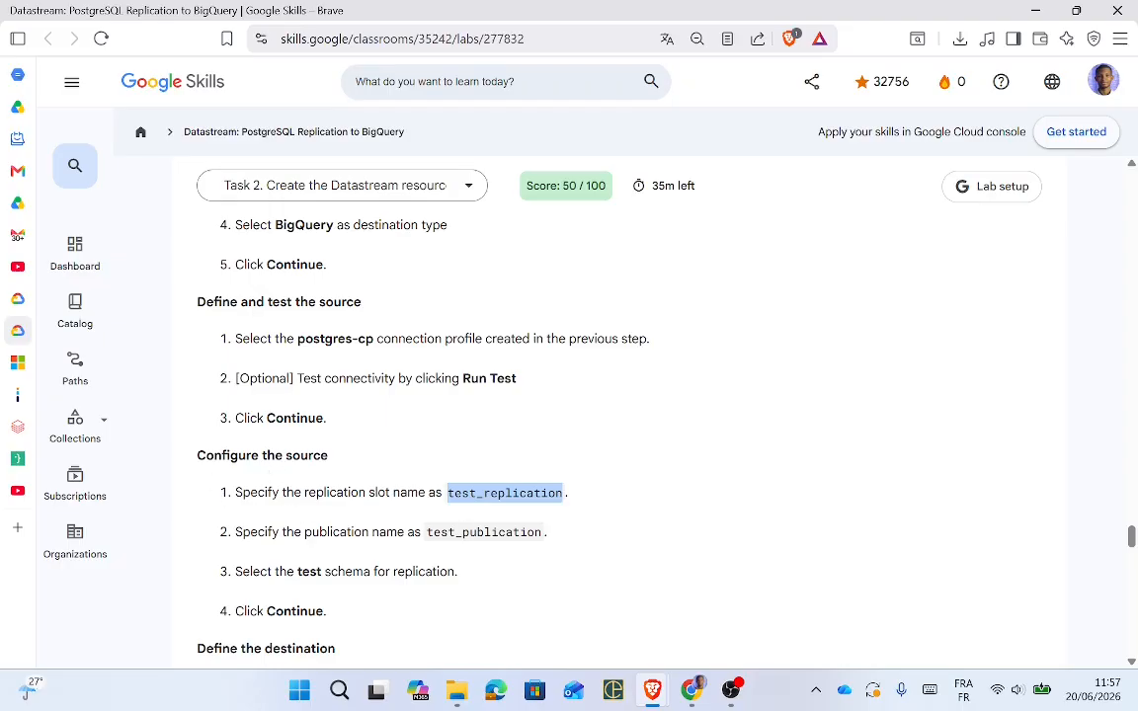
double_click(484, 533)
key("ctrl+c")
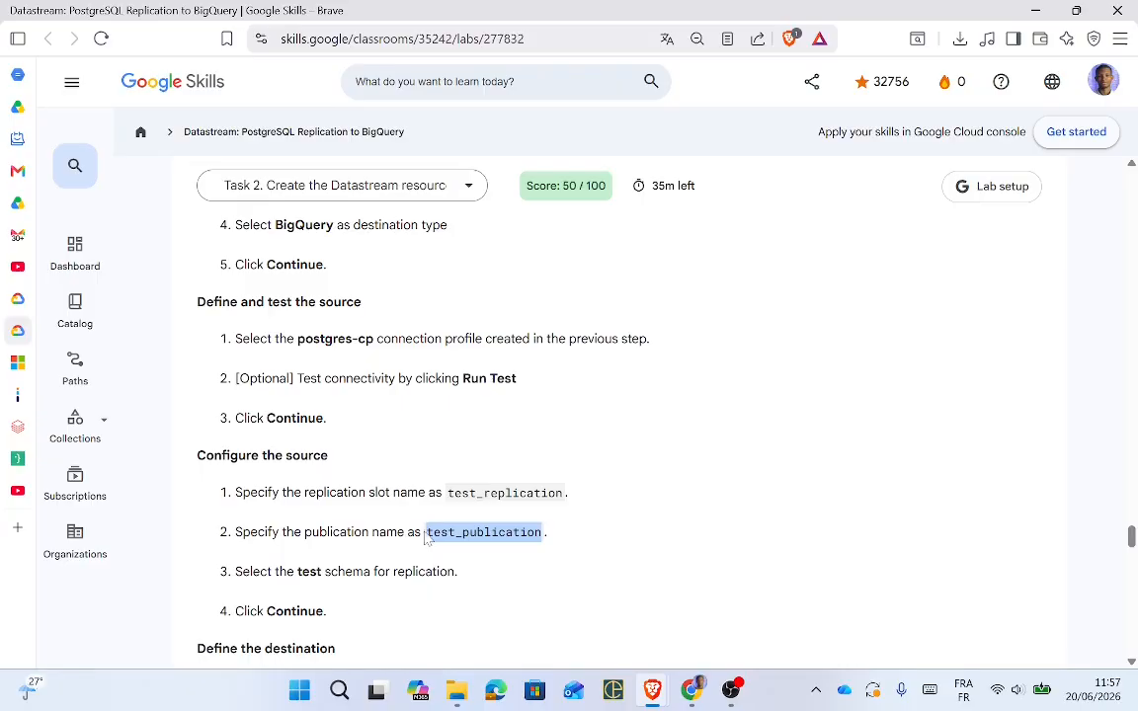
key("alt+Tab")
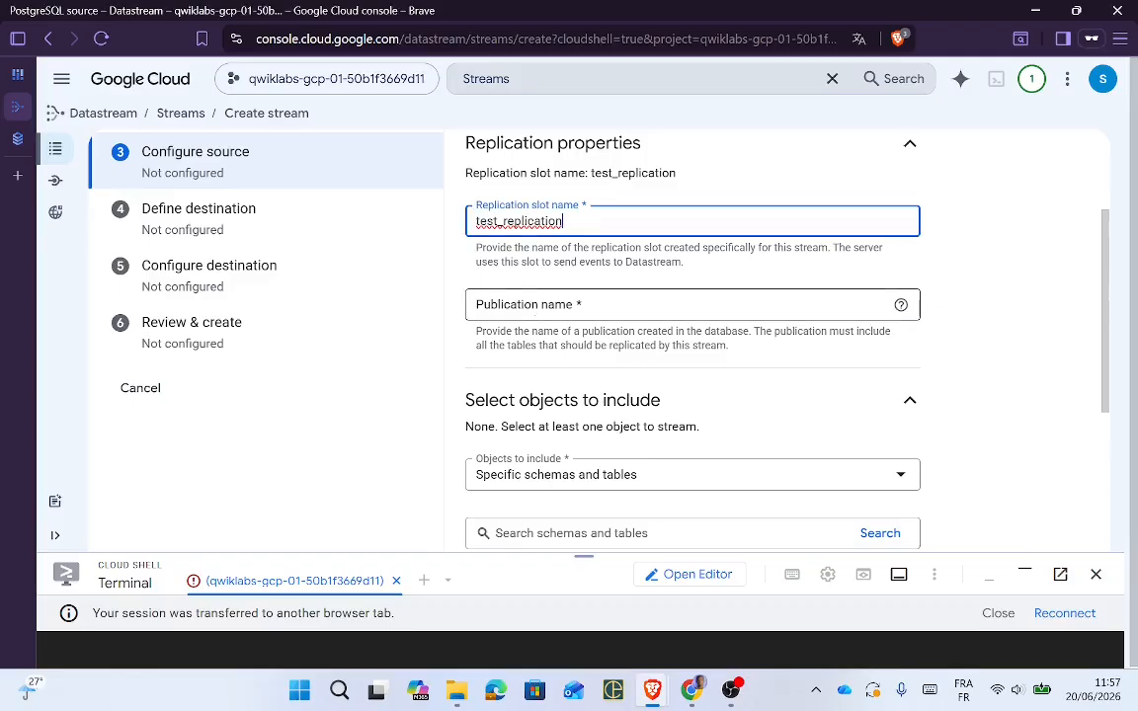
left_click(531, 312)
key("ctrl+v")
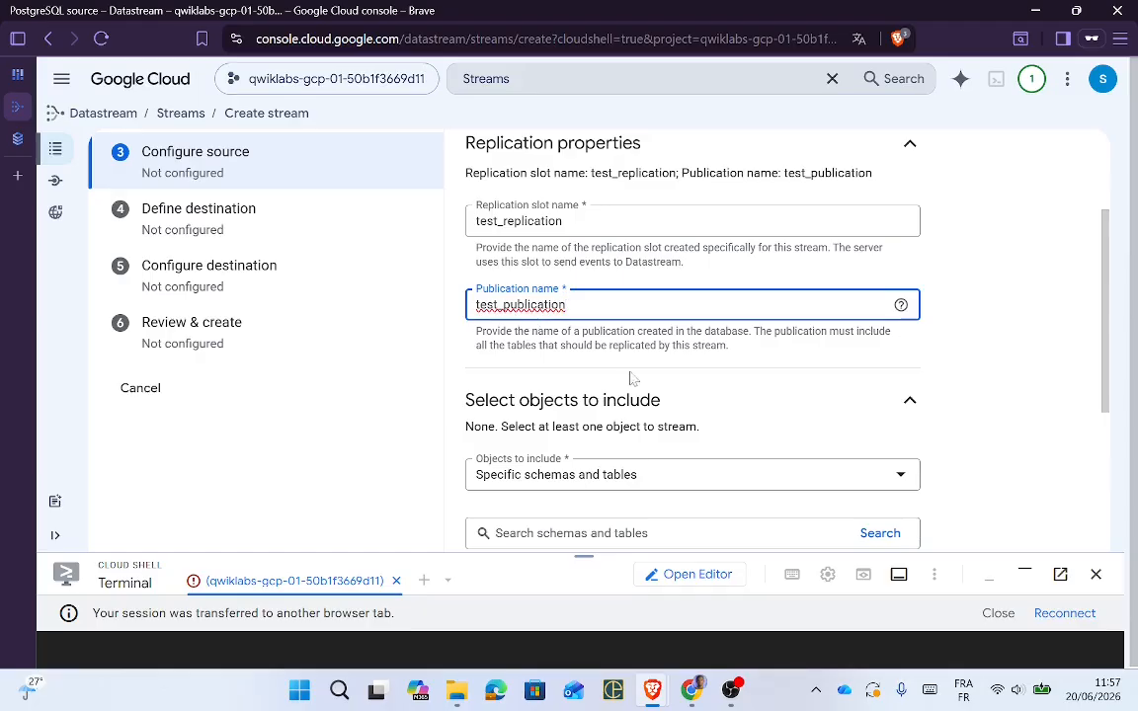
key("alt+Tab")
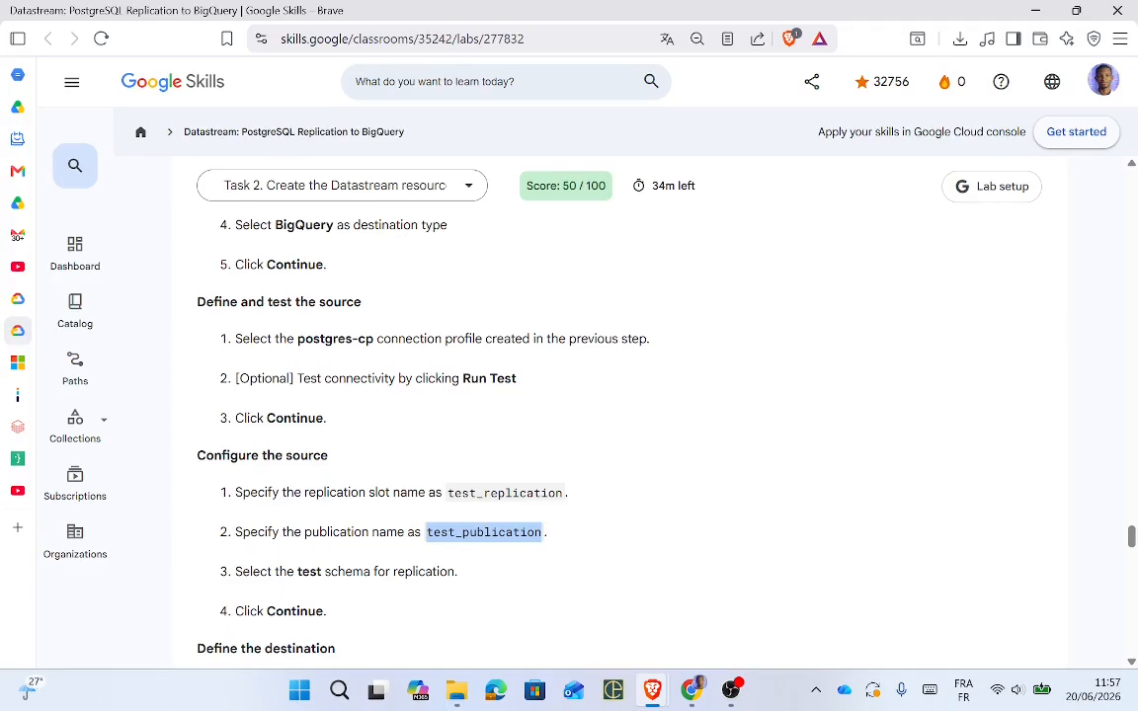
key("alt+Tab")
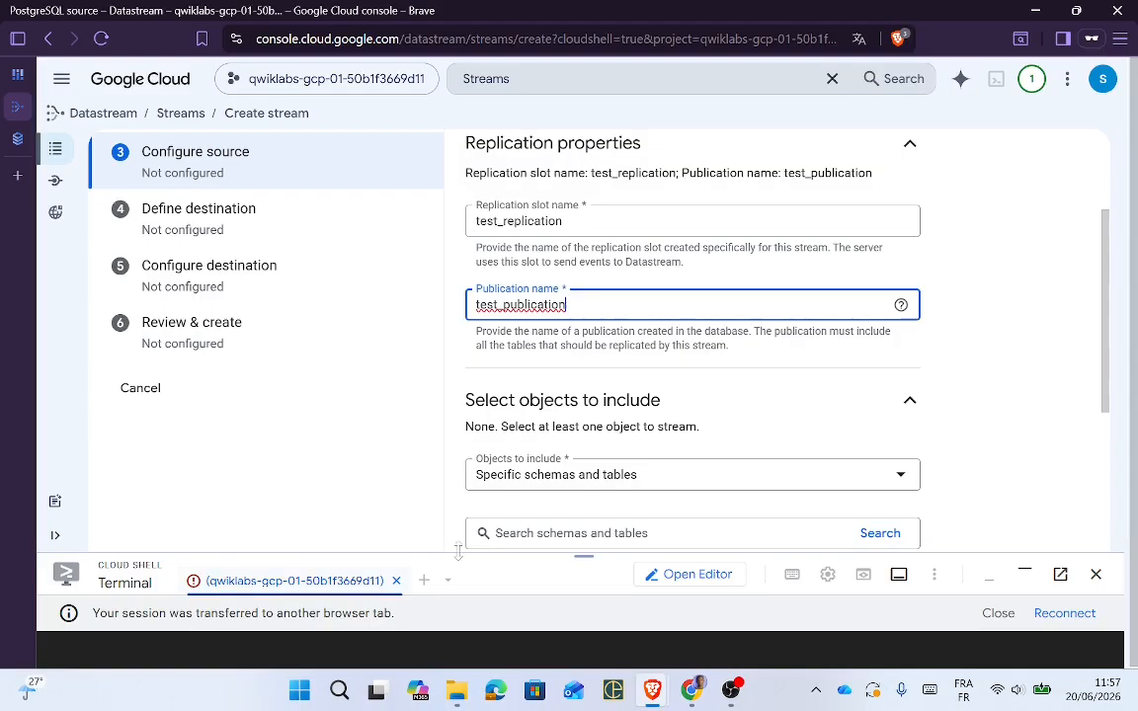
left_click(690, 481)
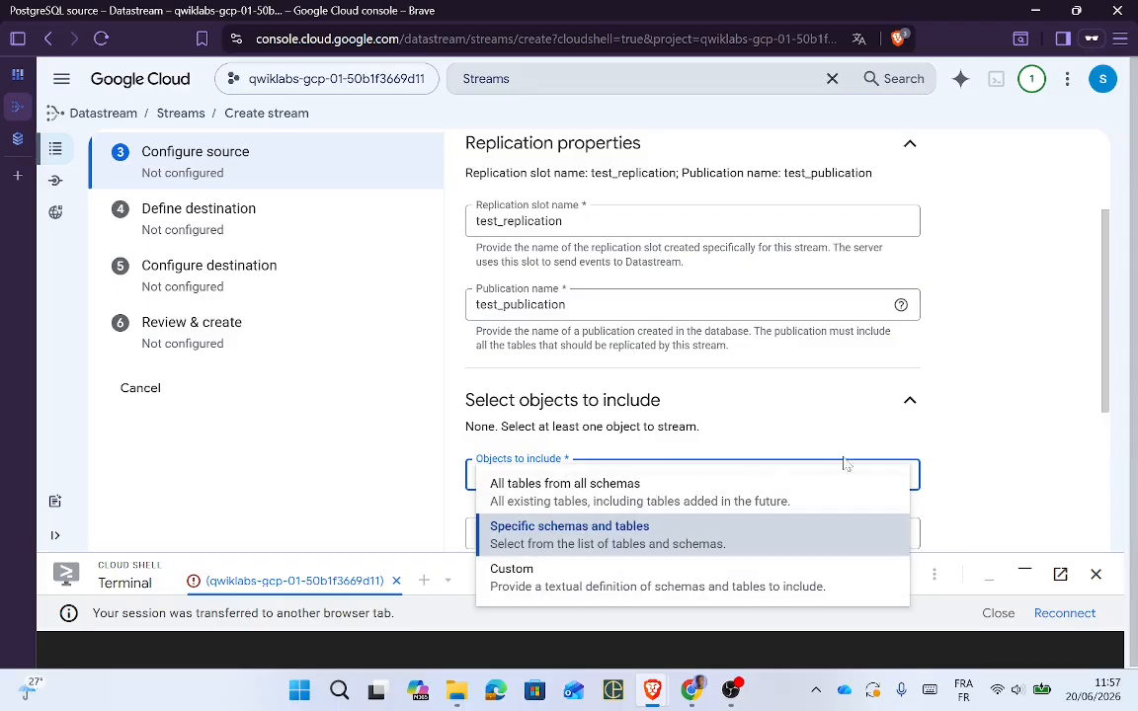
key("Return")
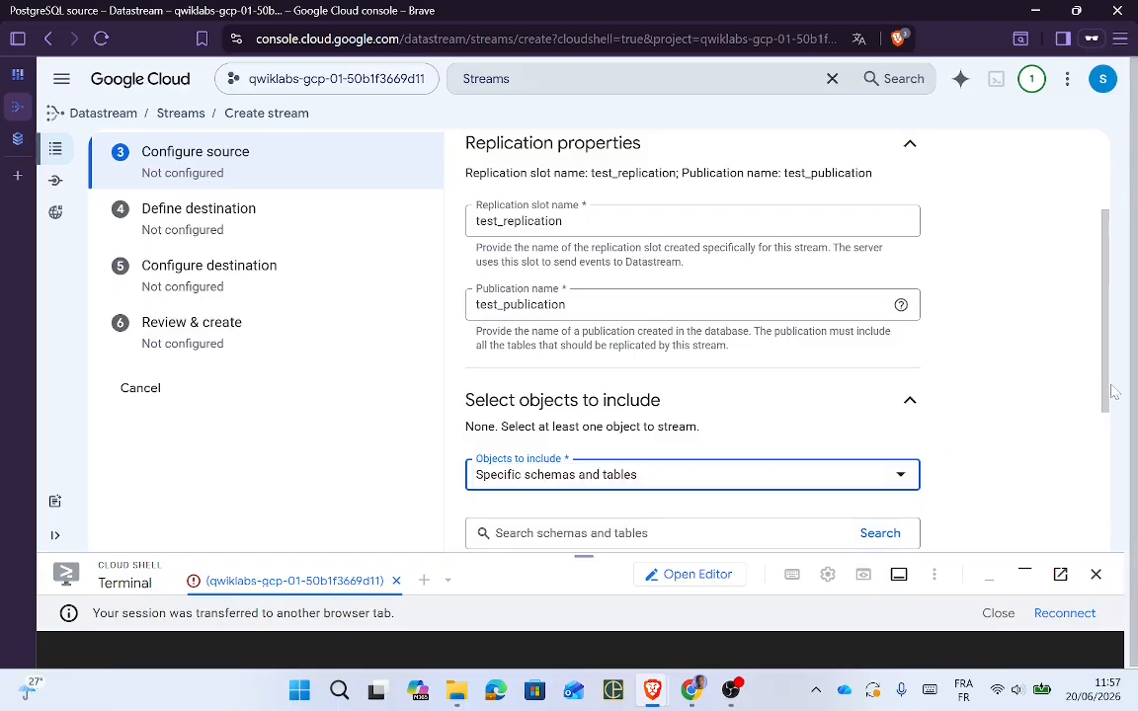
Step: Filter the schema list by 'tes' and include the test schema with all its tables
left_click_drag(1112, 397, 1117, 475)
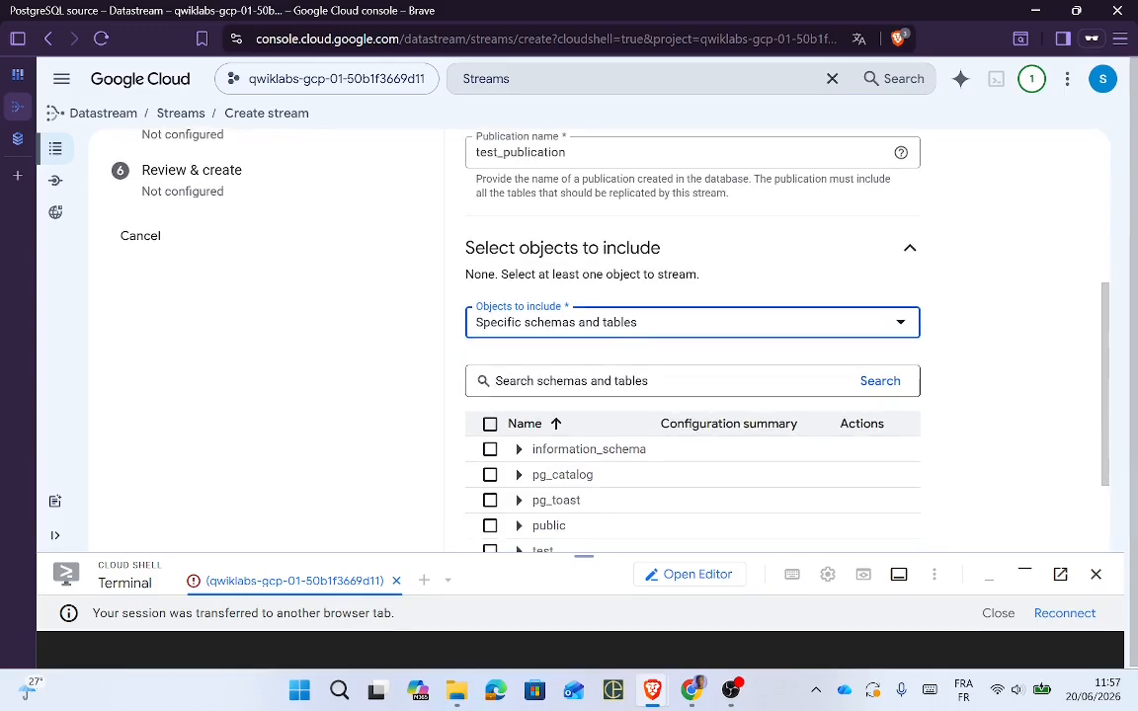
left_click(660, 381)
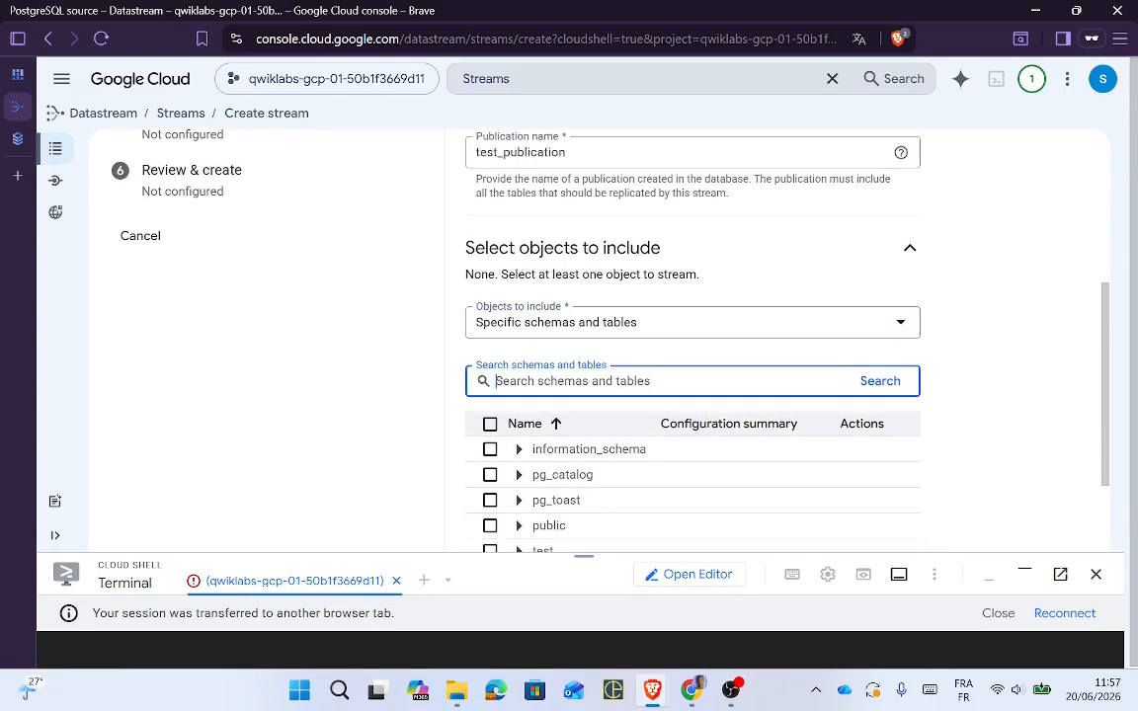
type("T")
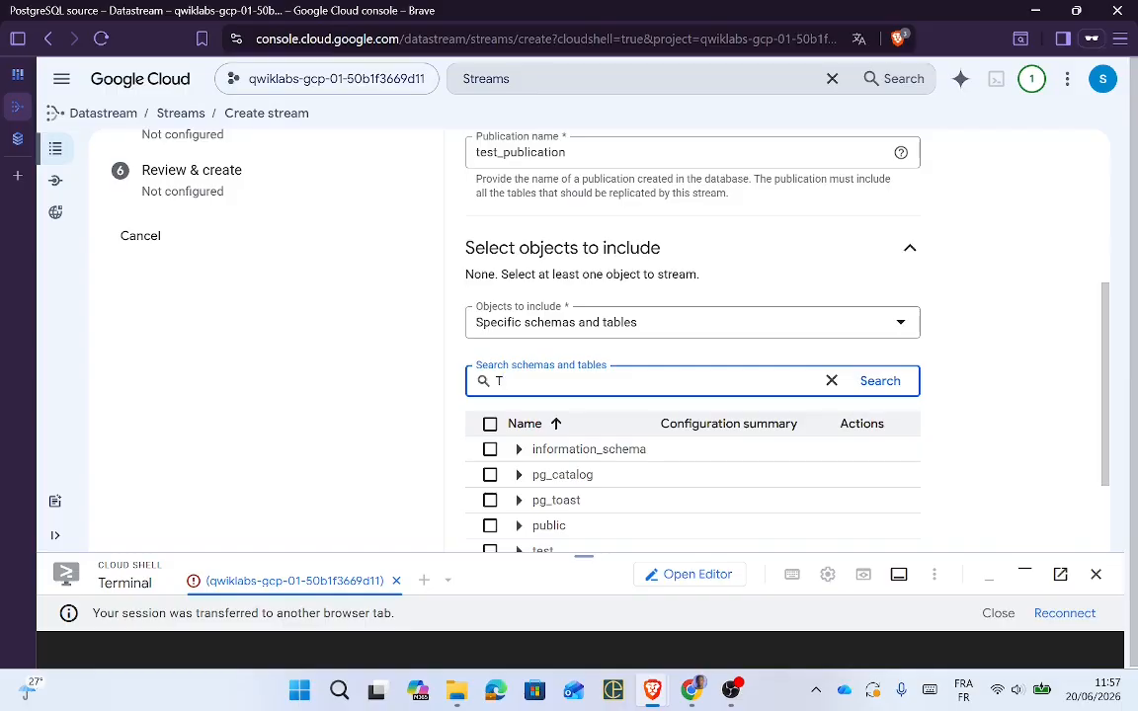
key("BackSpace")
type("test")
key("Return")
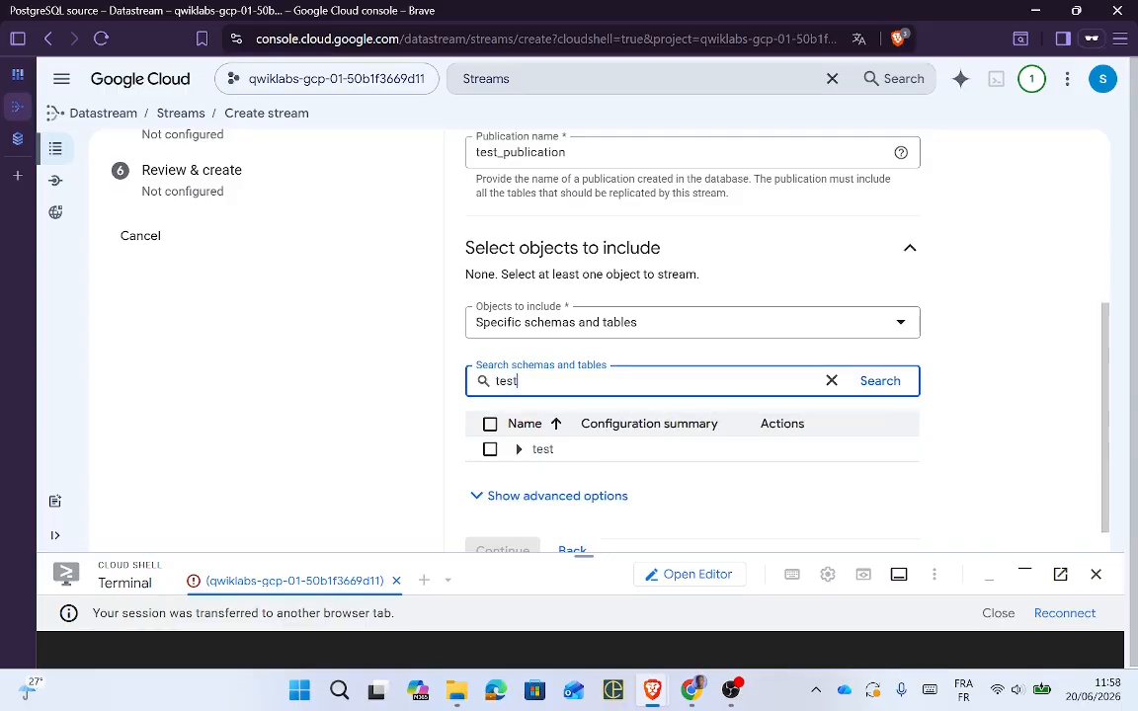
left_click(490, 449)
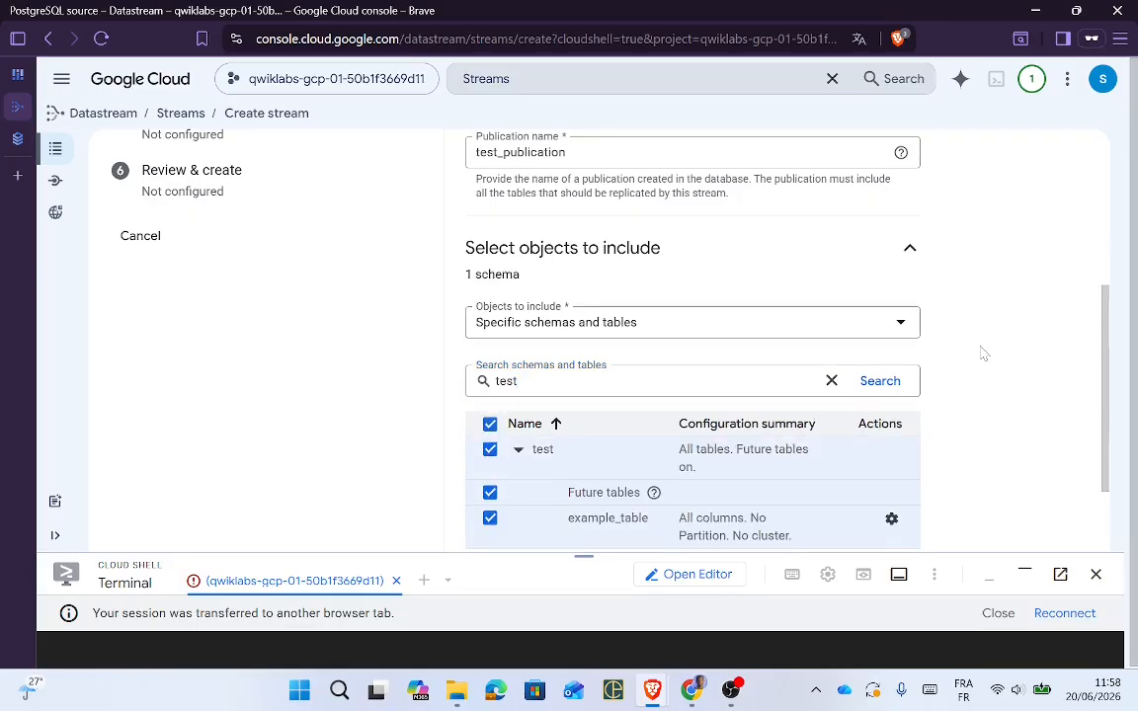
left_click_drag(1103, 394, 1099, 432)
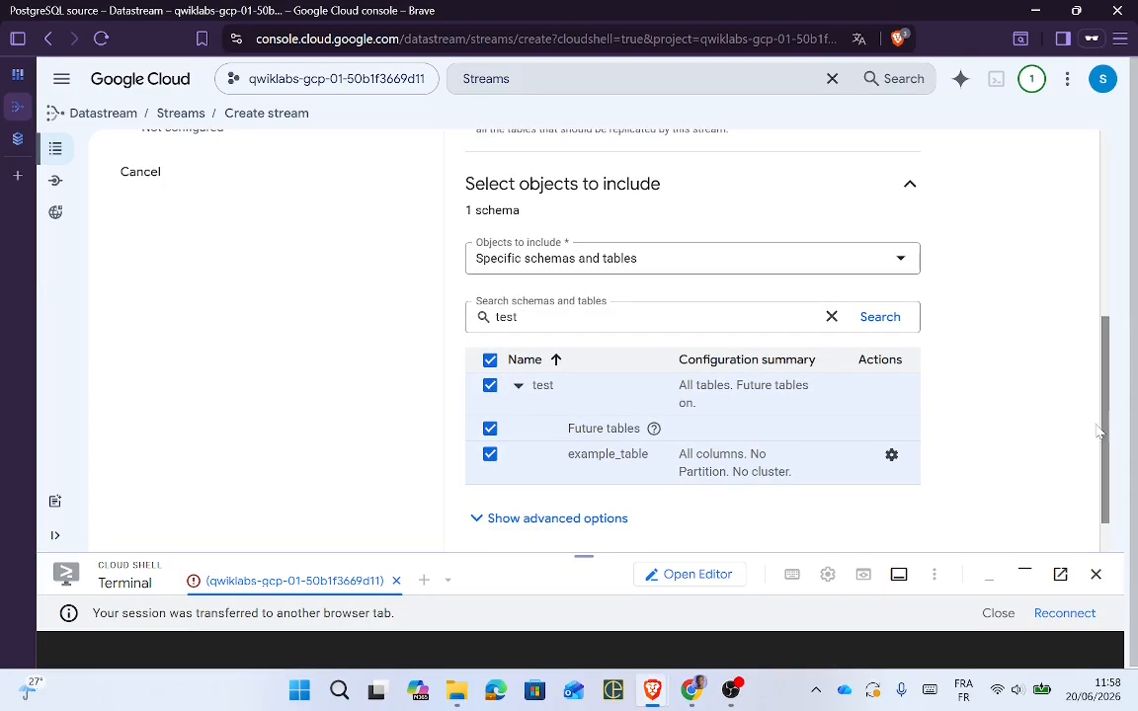
left_click(489, 362)
left_click(490, 385)
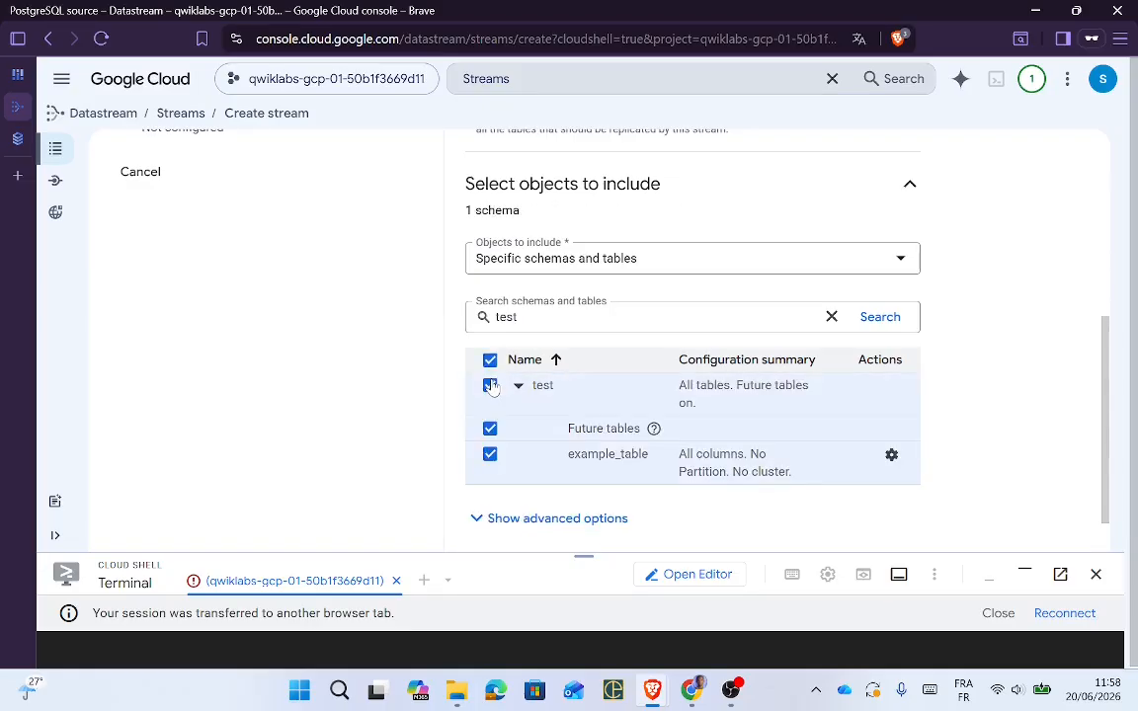
left_click(490, 385)
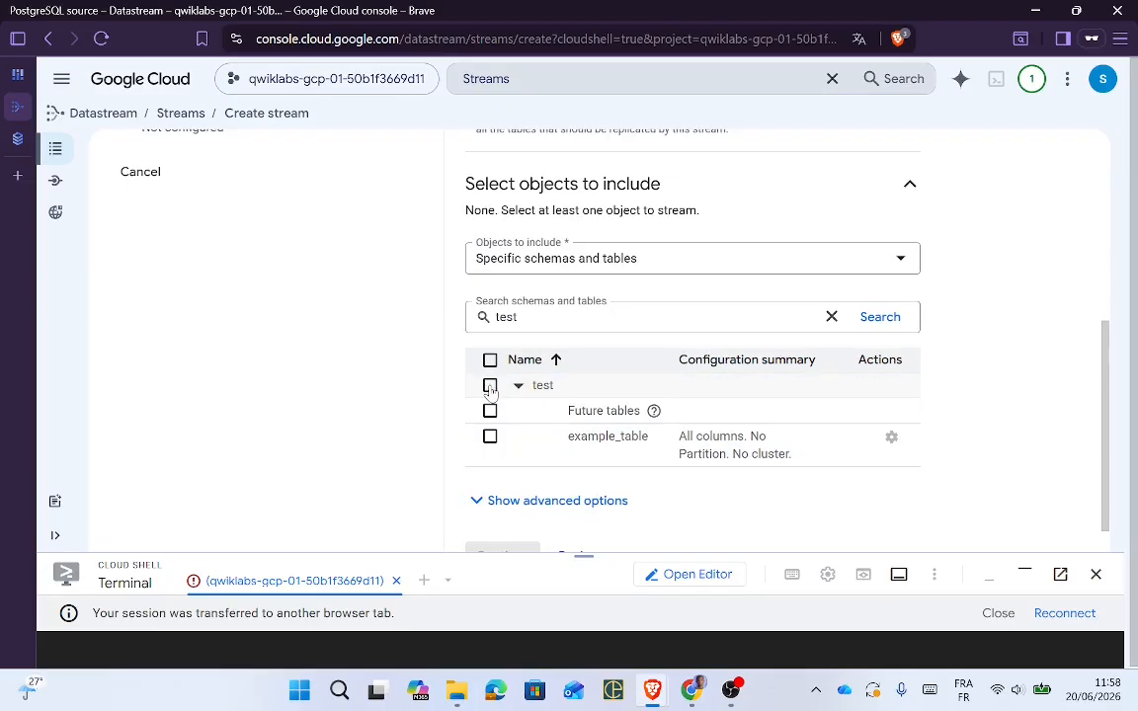
left_click(490, 386)
Step: Clear the search filter, keep 'Specific schemas and tables', and collapse the test schema node
key("alt+Tab")
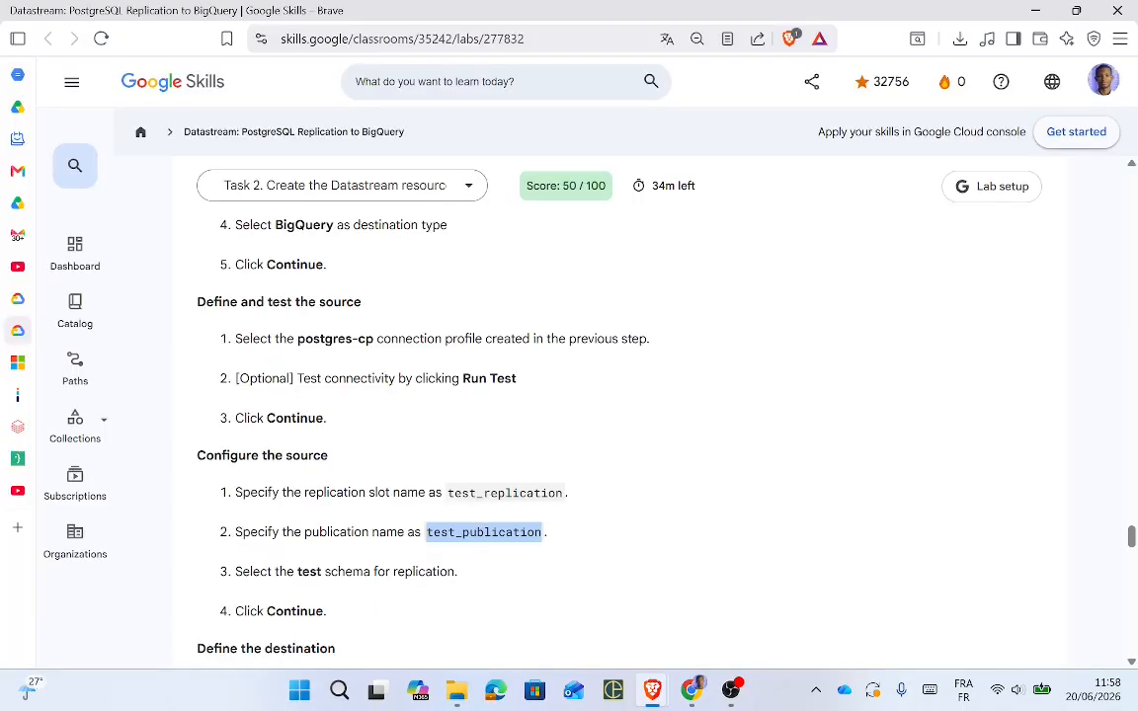
key("alt+Tab")
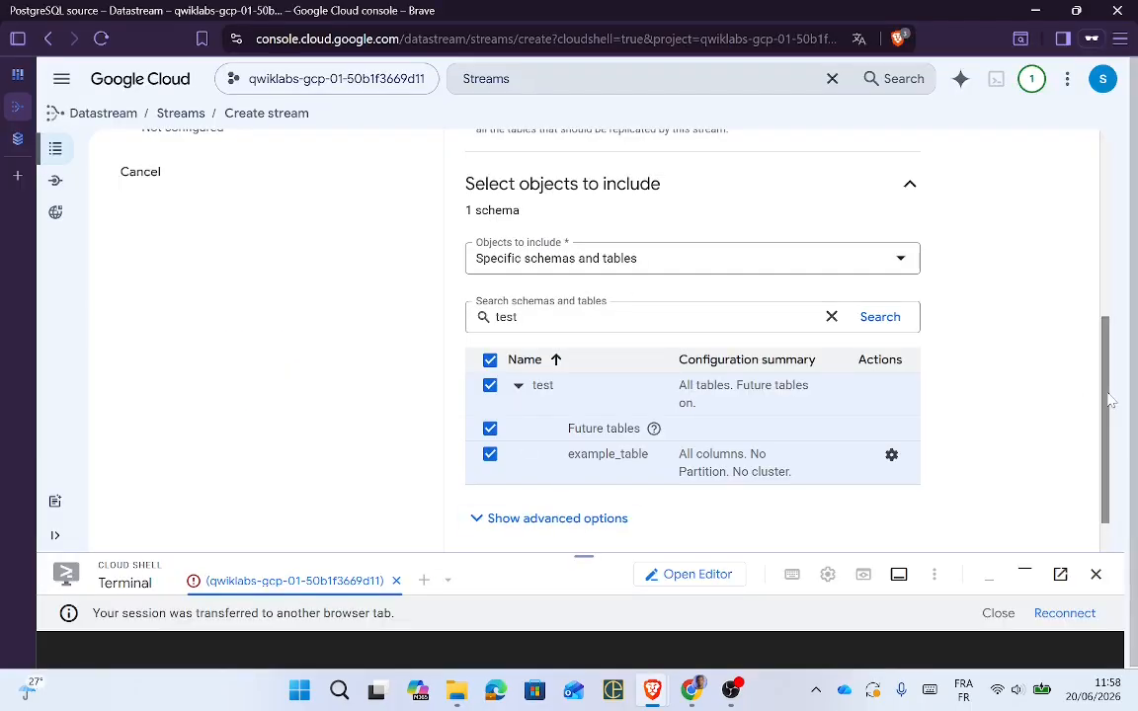
left_click(832, 316)
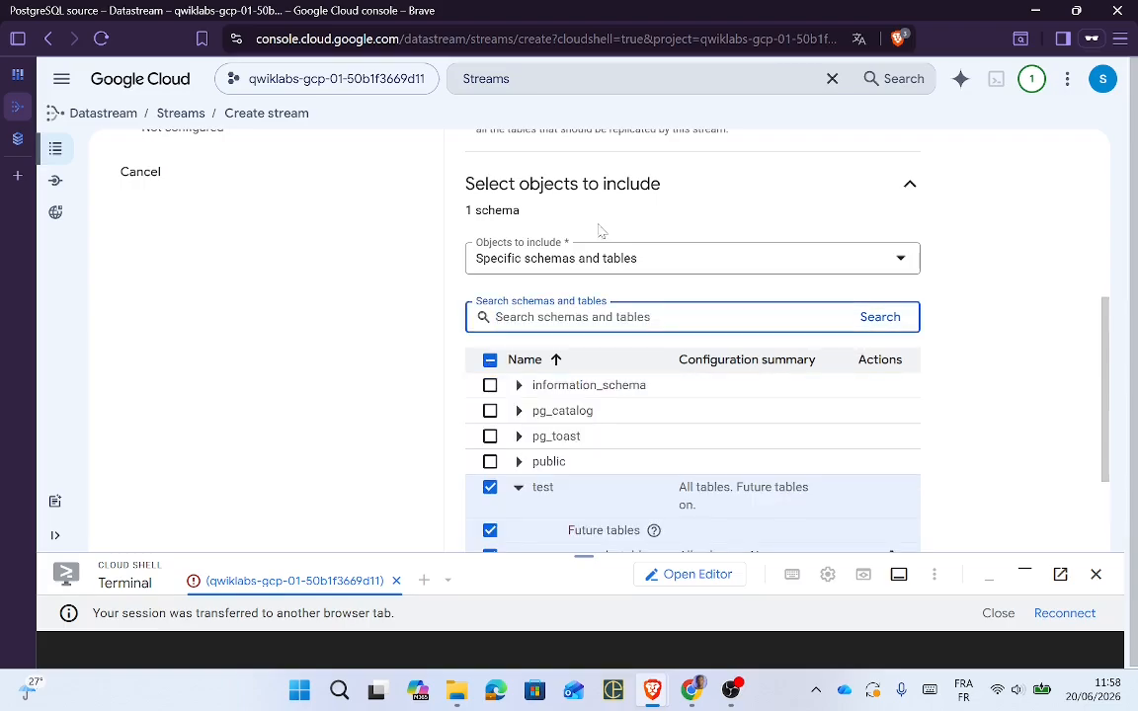
left_click(655, 261)
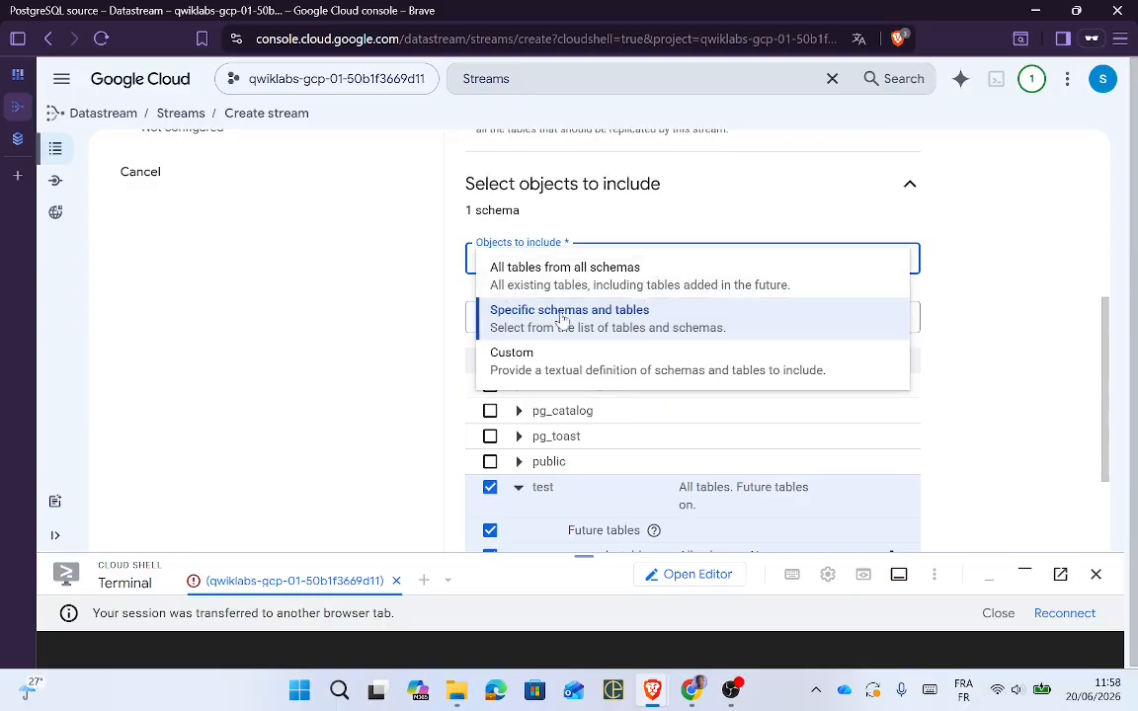
left_click(618, 326)
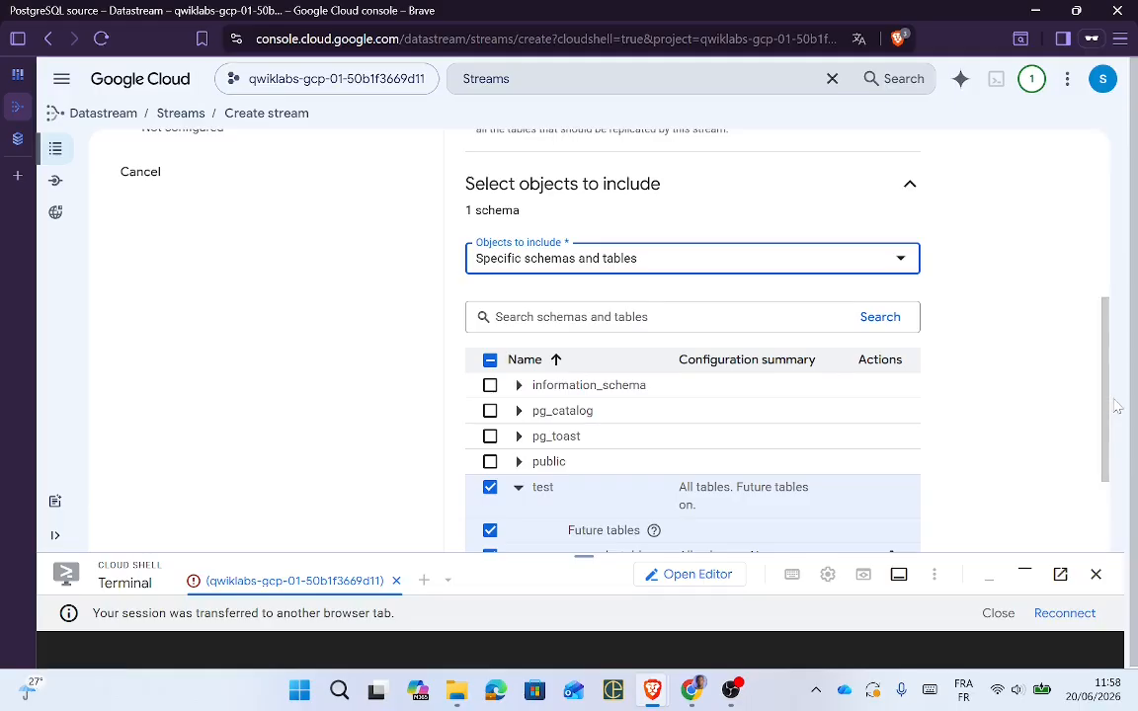
left_click(519, 488)
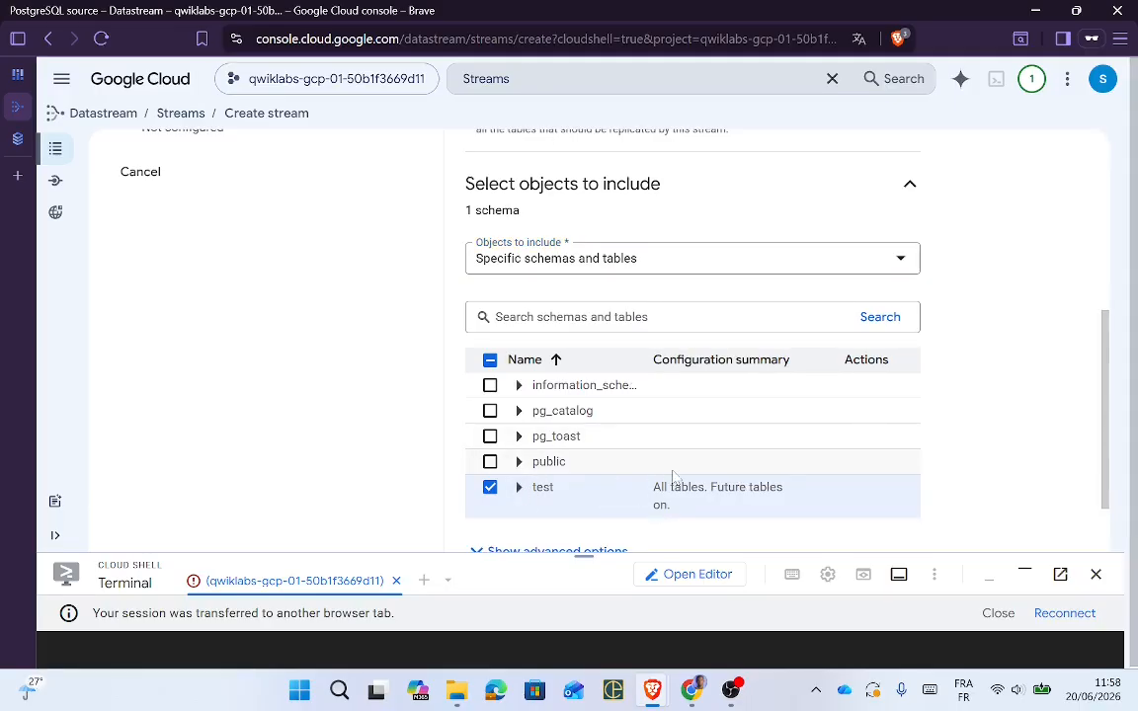
key("alt+Tab")
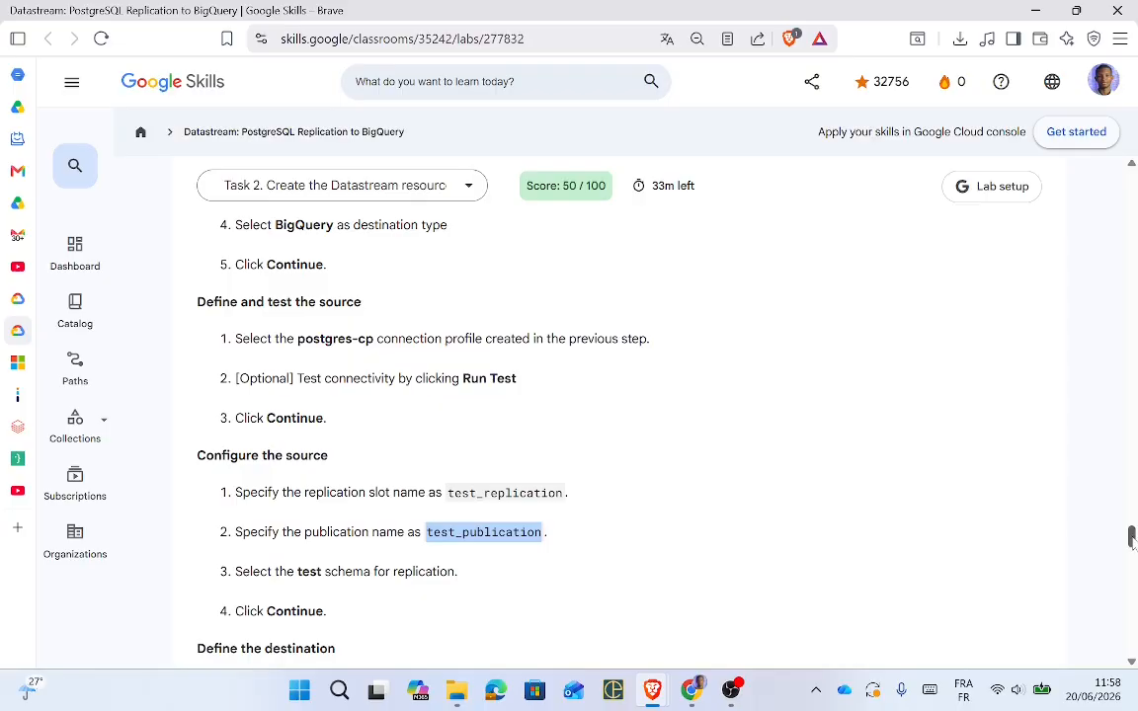
left_click_drag(1132, 542, 1133, 558)
key("alt+Tab")
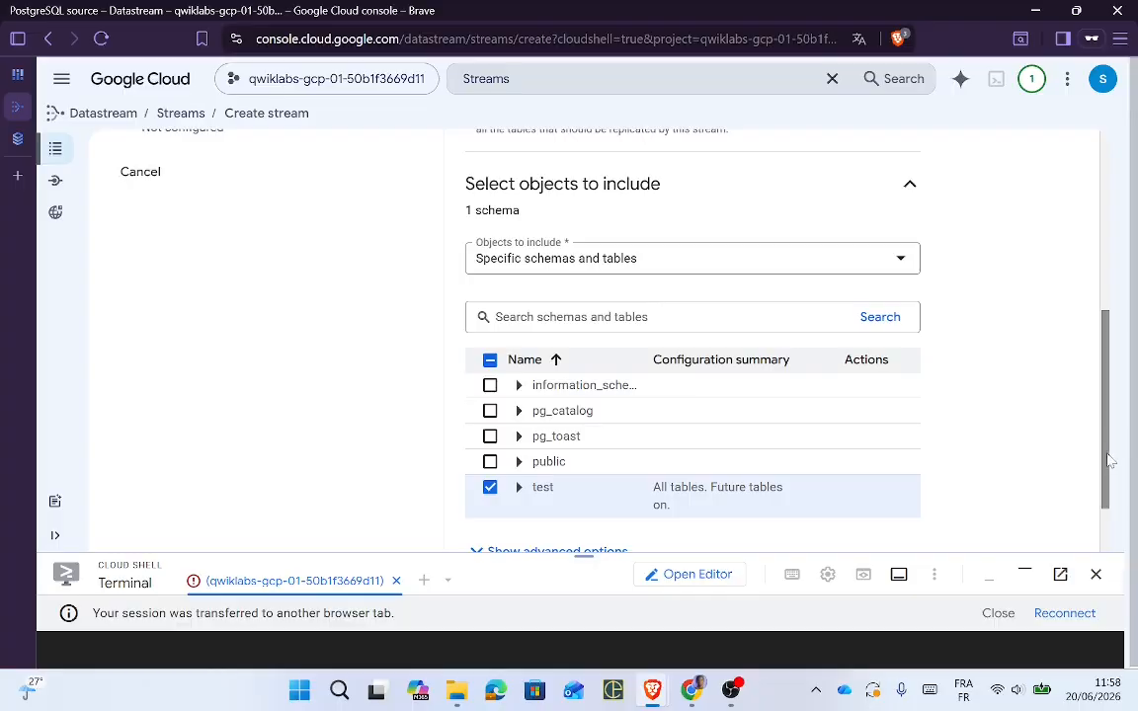
scroll(1110, 459, "down", 2)
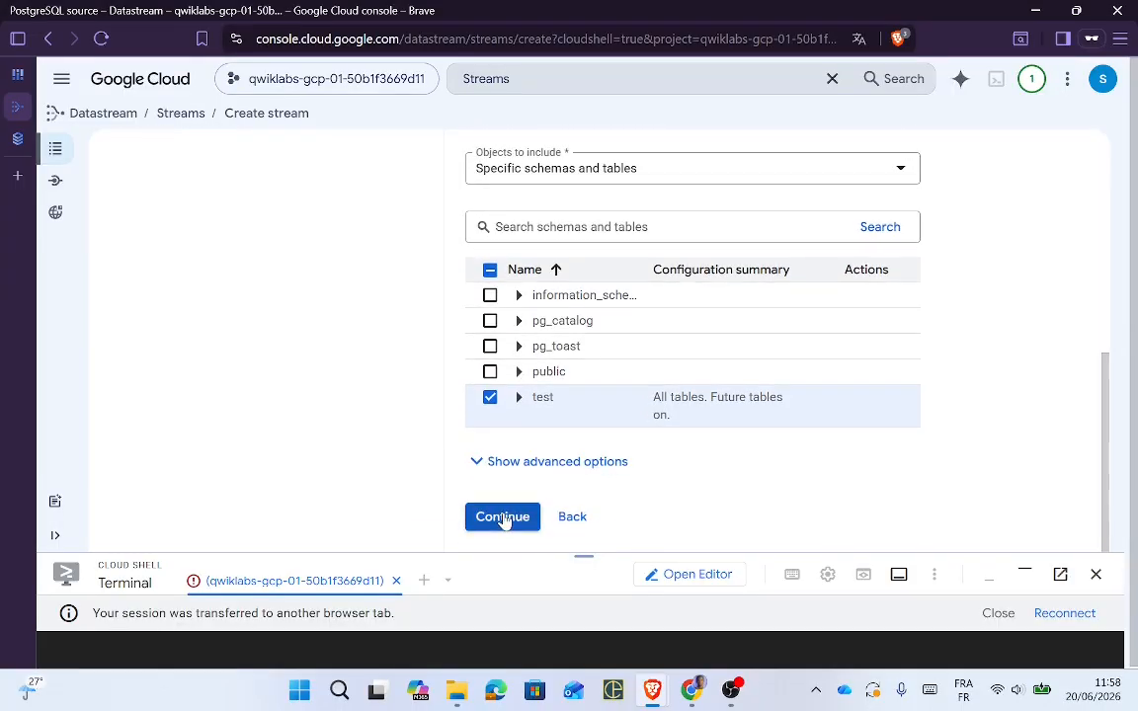
Step: Save the source configuration and find the bigquery-cp profile name in the lab instructions
left_click(503, 518)
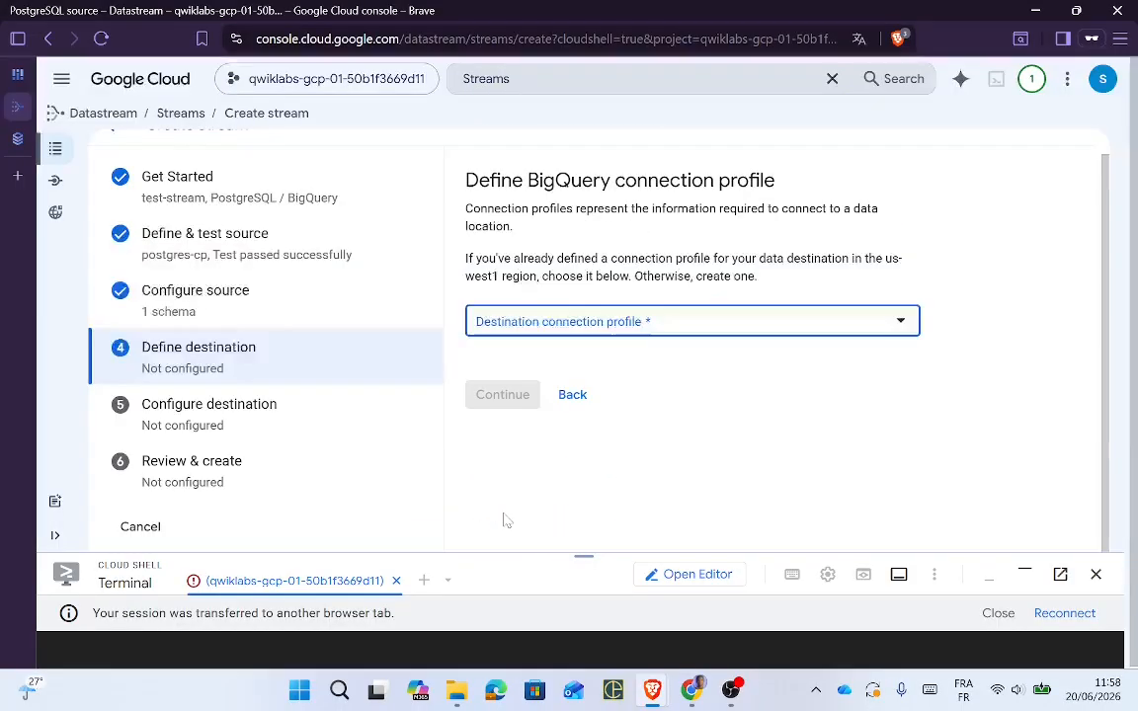
key("alt+Tab")
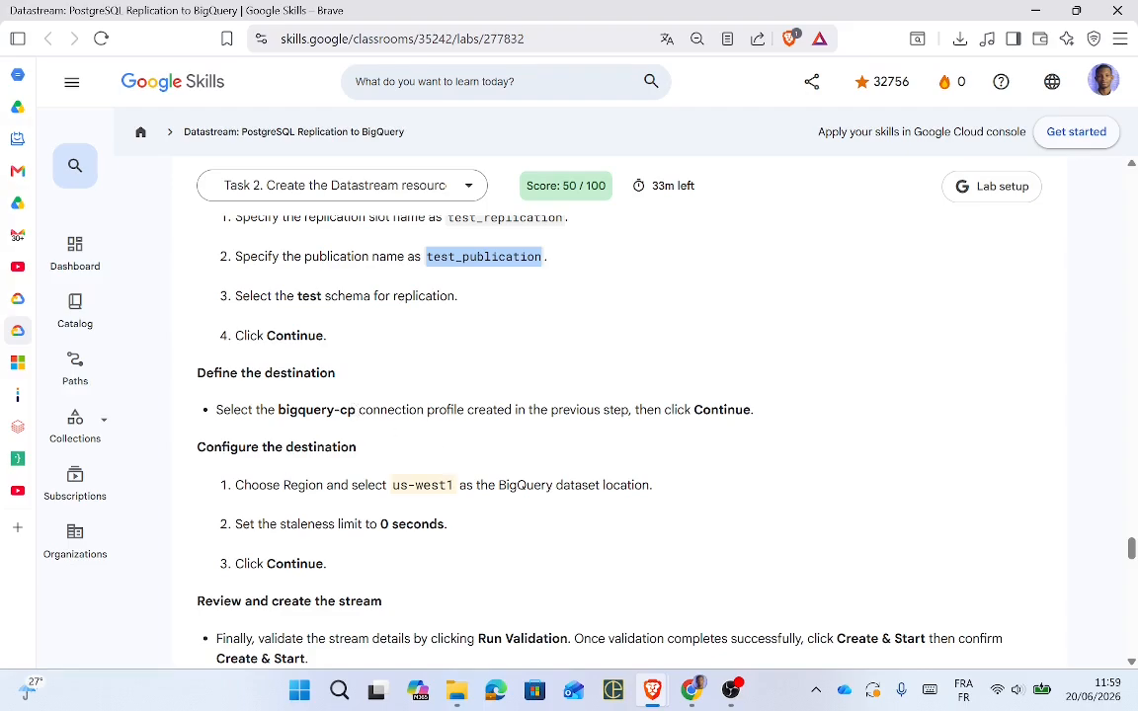
left_click_drag(355, 409, 278, 409)
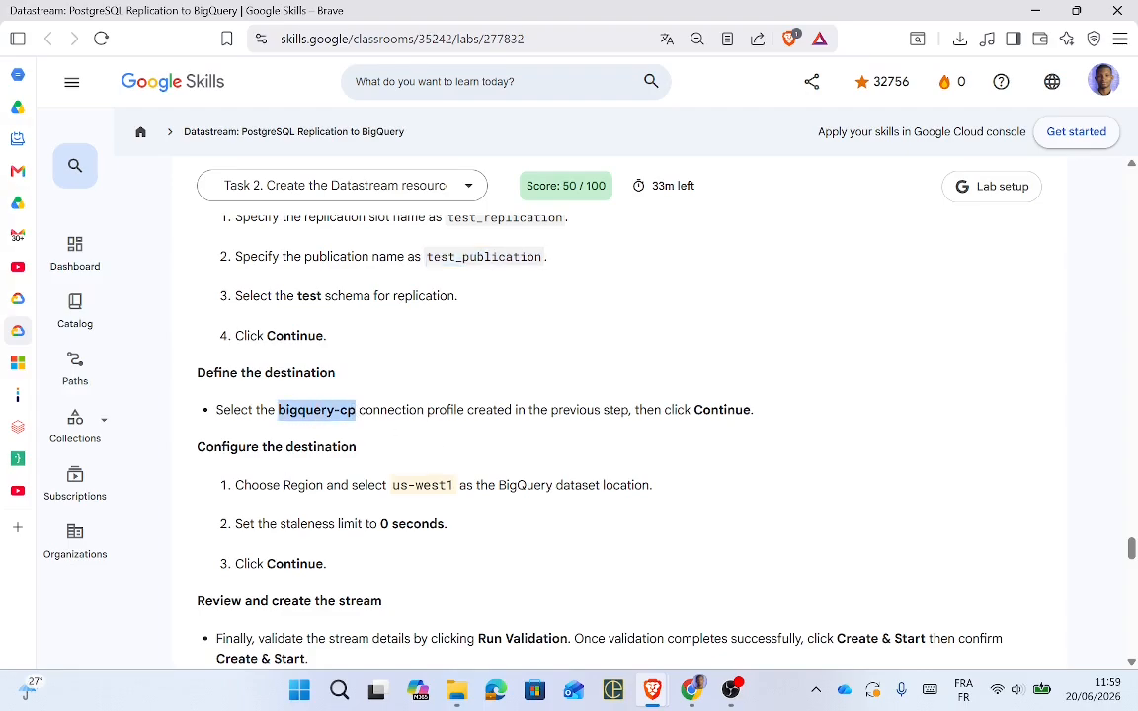
key("alt+Tab")
Step: Select bigquery-cp as the destination connection profile
left_click(590, 324)
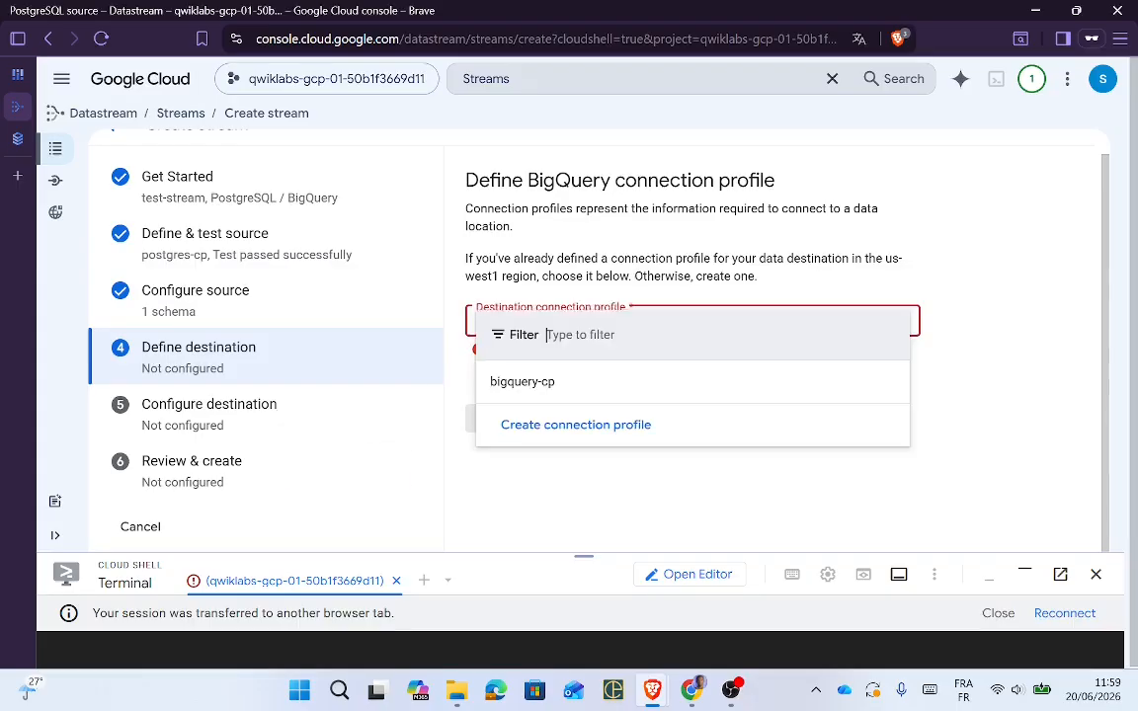
left_click(534, 385)
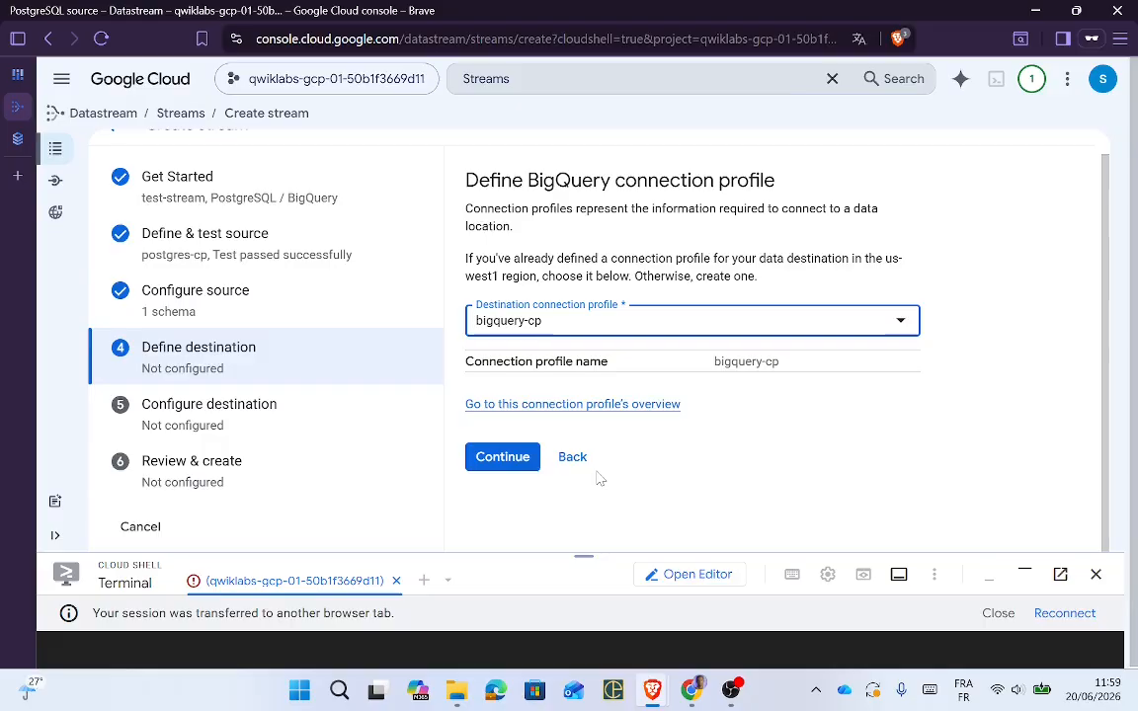
key("alt+Tab")
key("alt+Tab")
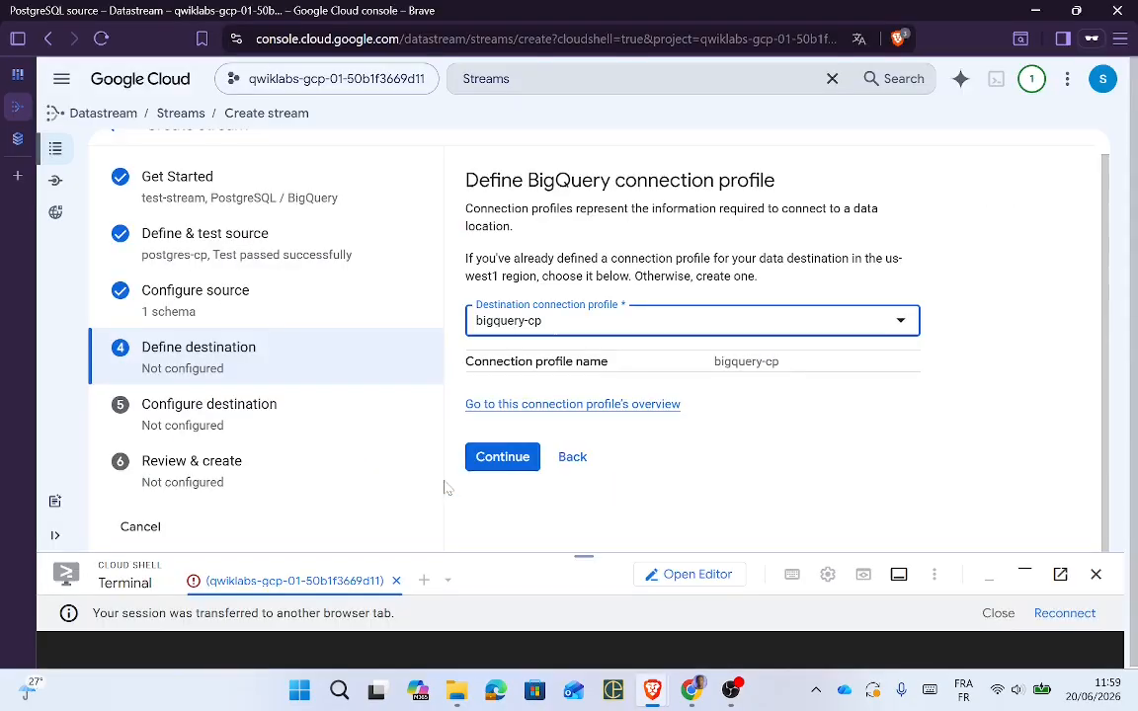
key("alt+Tab")
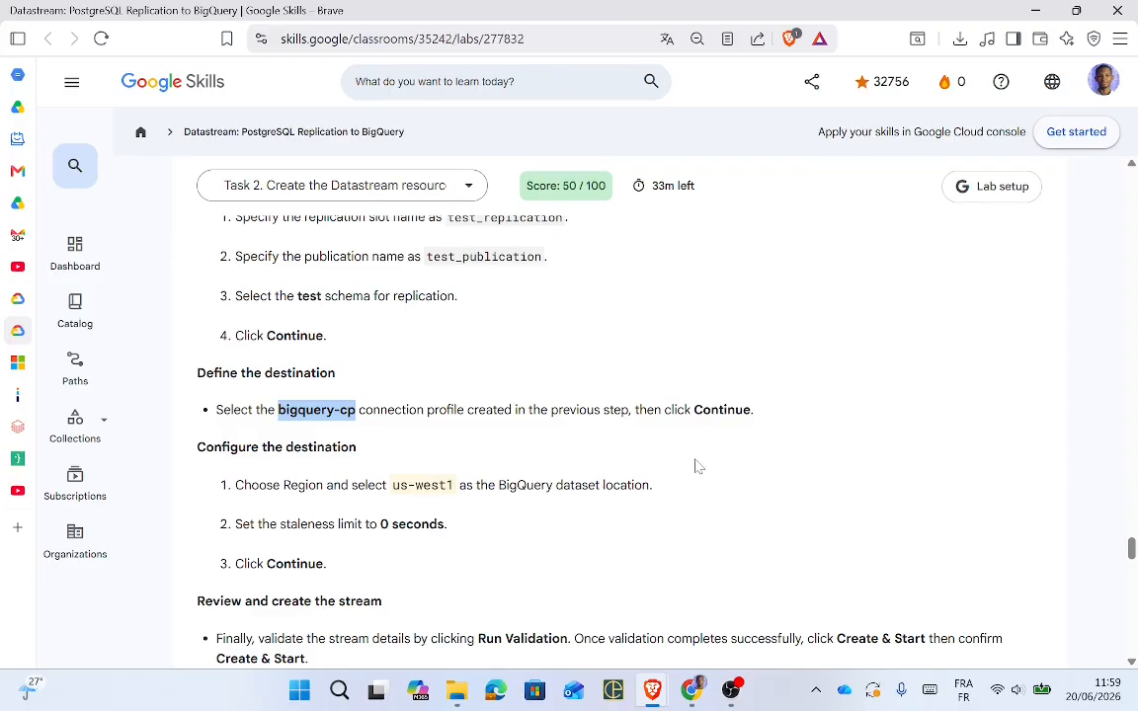
key("alt+Tab")
Step: Confirm the bigquery-cp destination and check the us-west1 region in the lab instructions
left_click(501, 458)
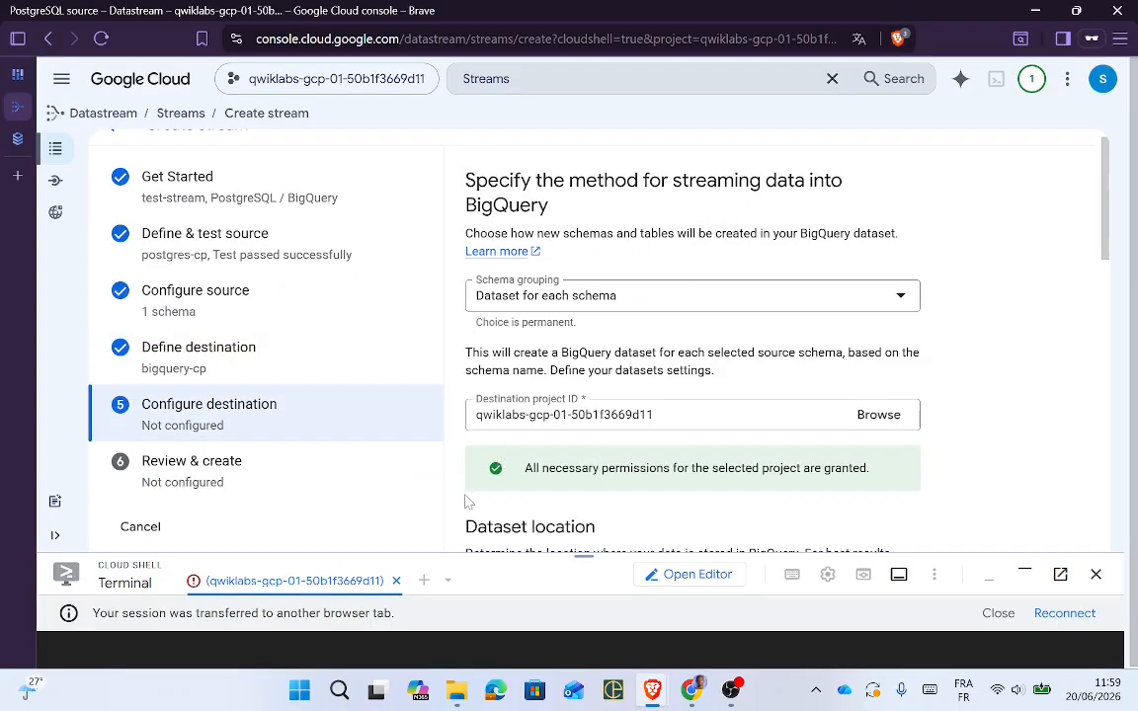
key("alt+Tab")
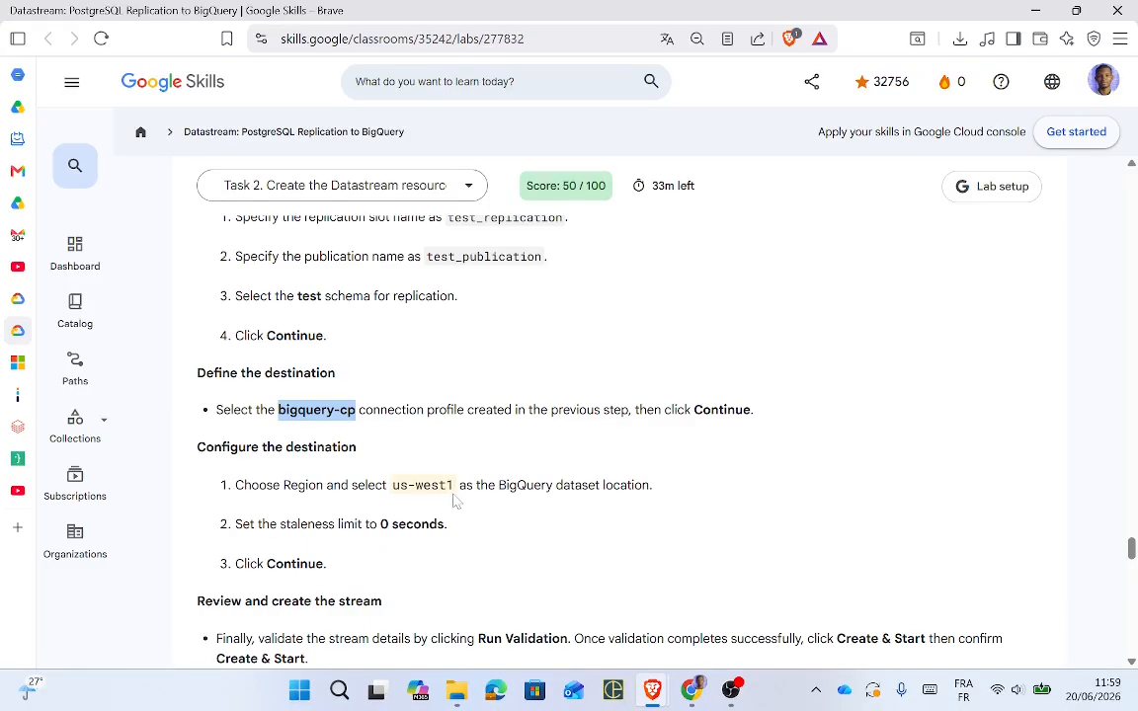
left_click_drag(392, 485, 454, 485)
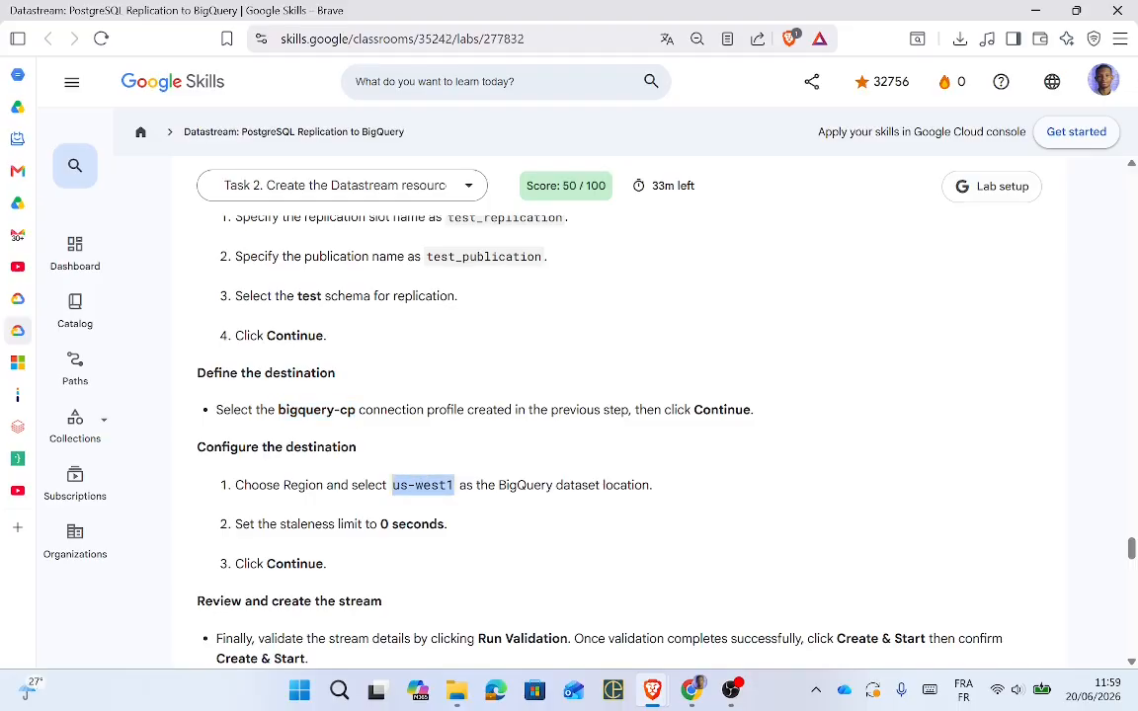
key("alt+Tab")
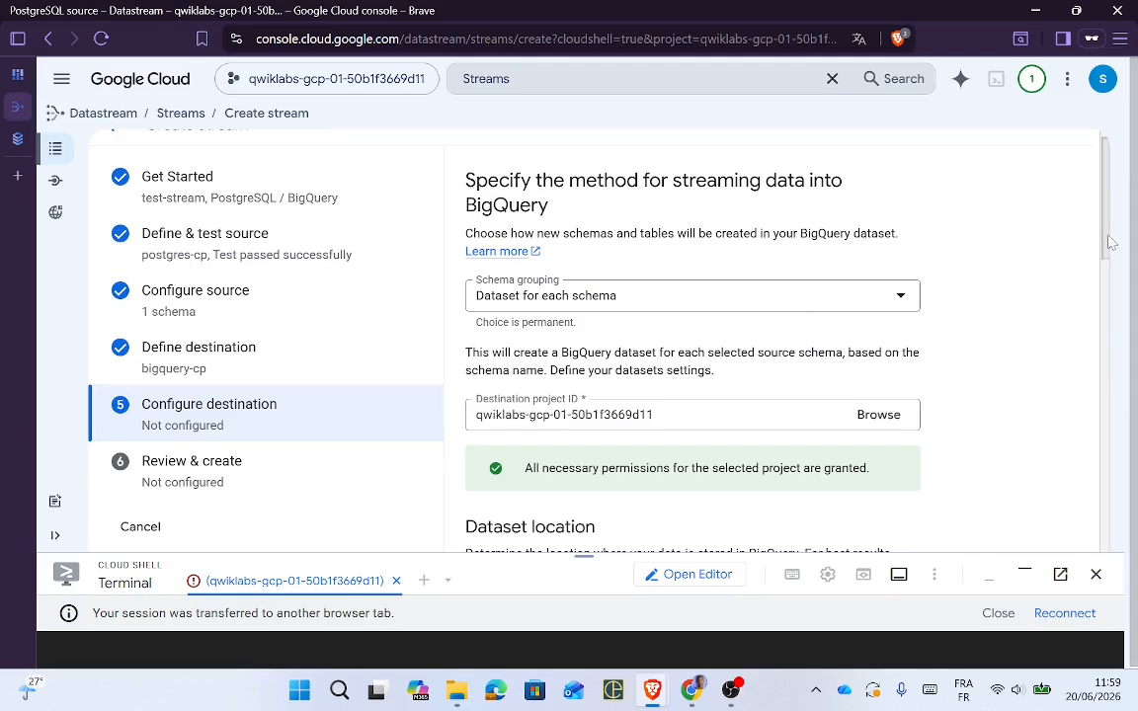
left_click_drag(1110, 242, 1103, 270)
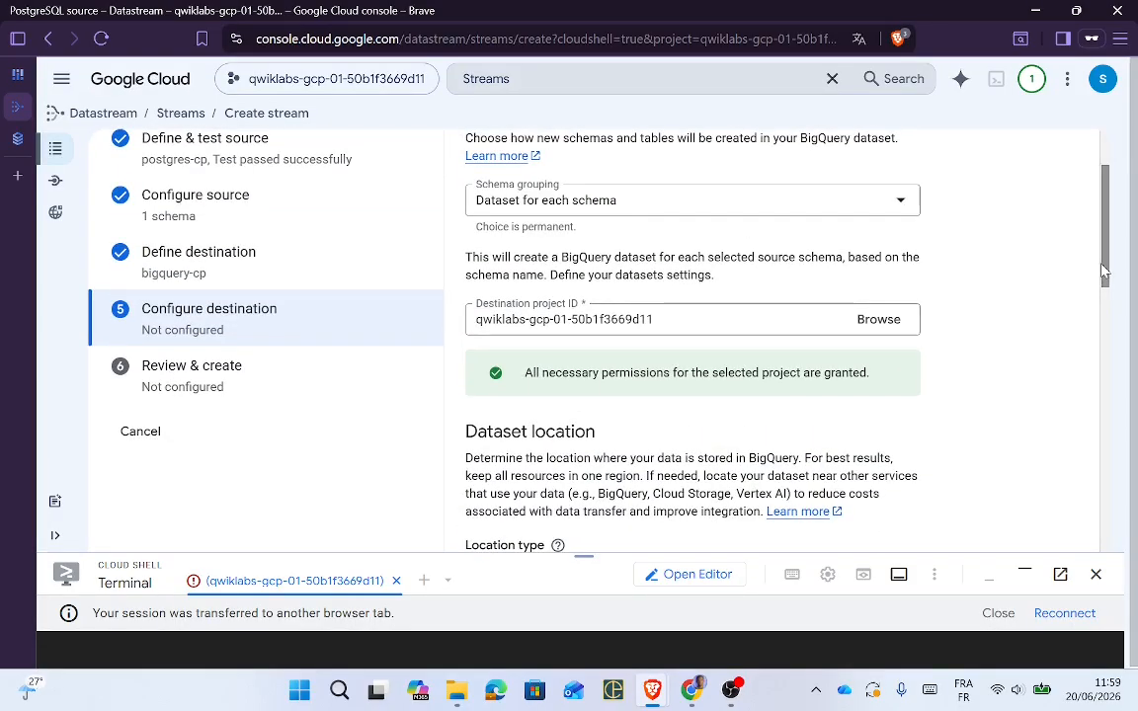
key("alt+Tab")
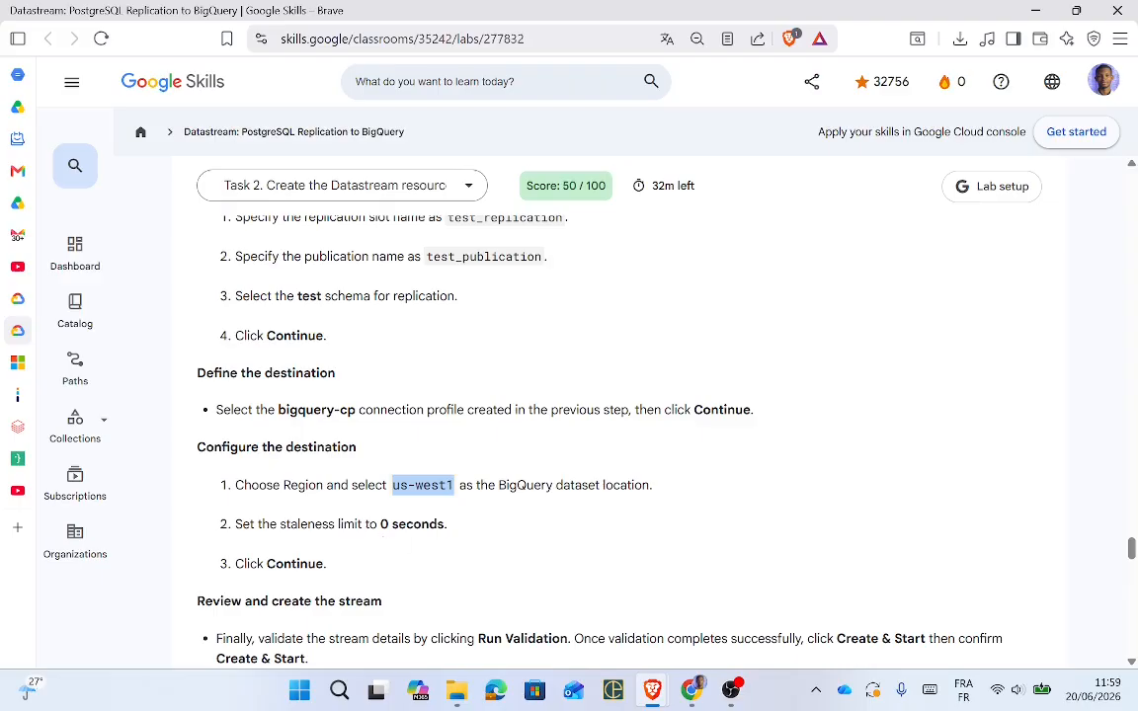
key("alt+Tab")
Step: Set the BigQuery destination's staleness limit to 0 seconds
left_click_drag(1105, 281, 1104, 524)
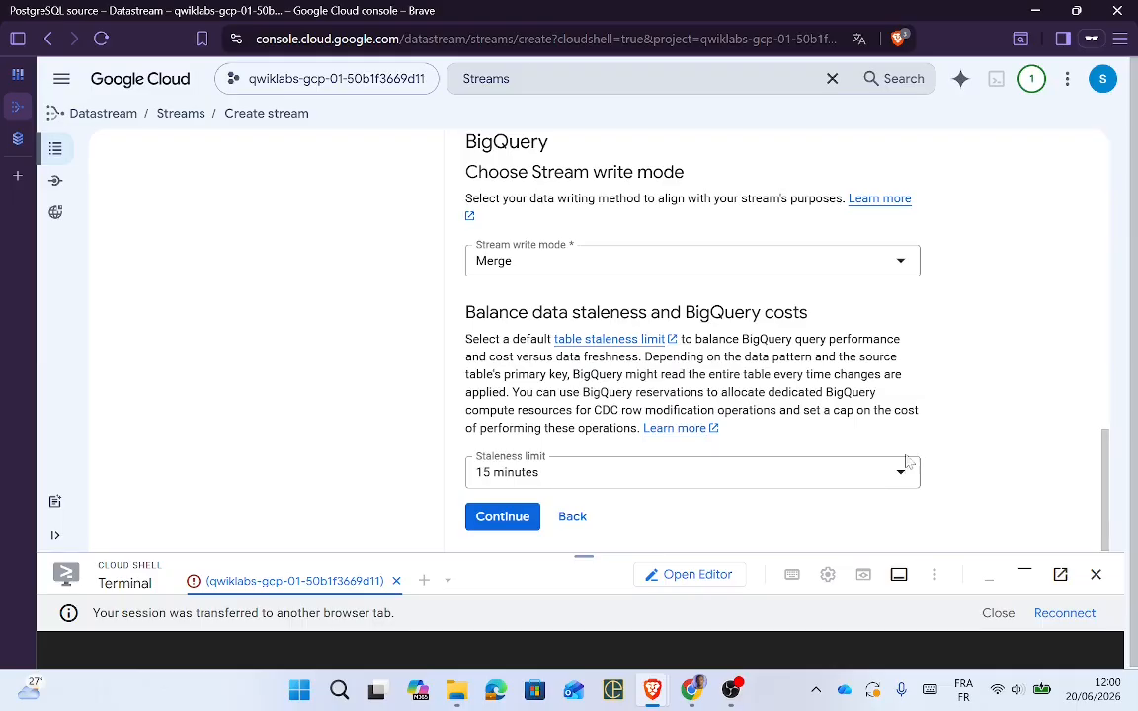
left_click(893, 482)
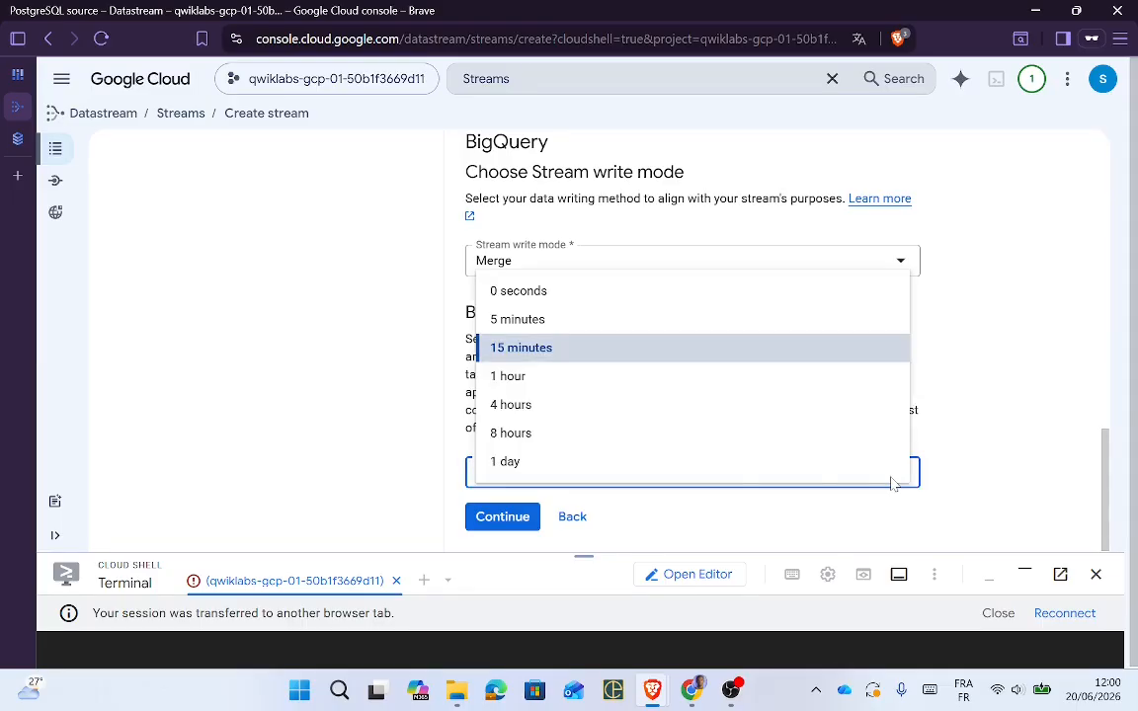
left_click(520, 292)
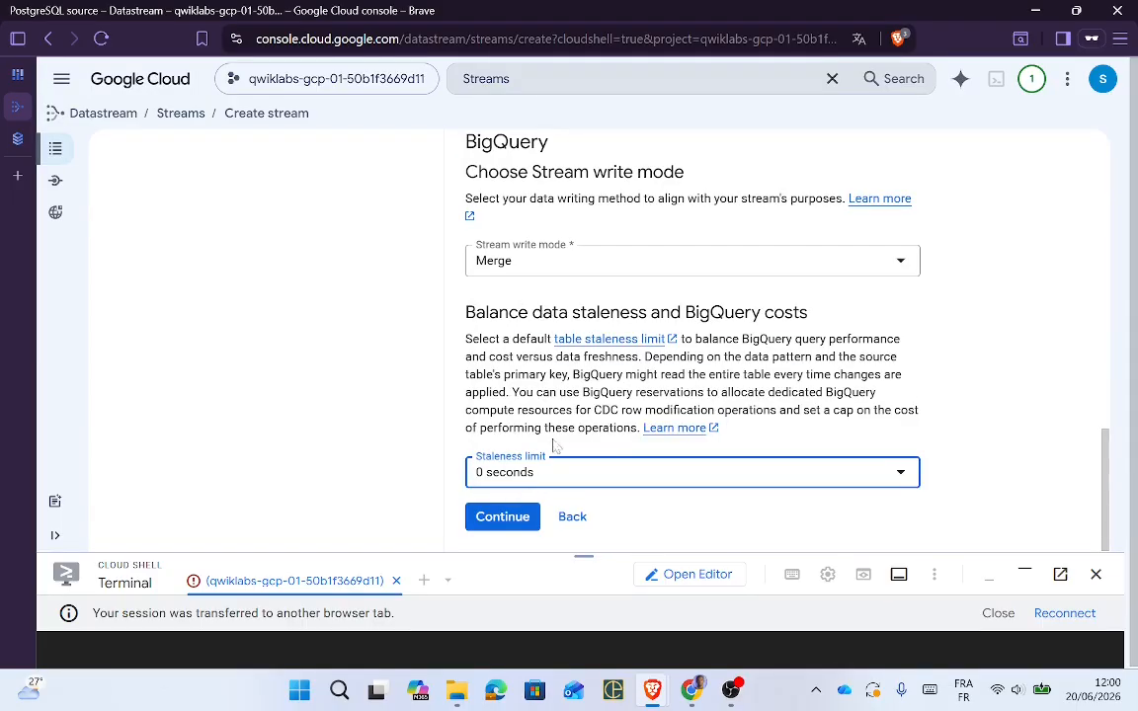
key("alt+Tab")
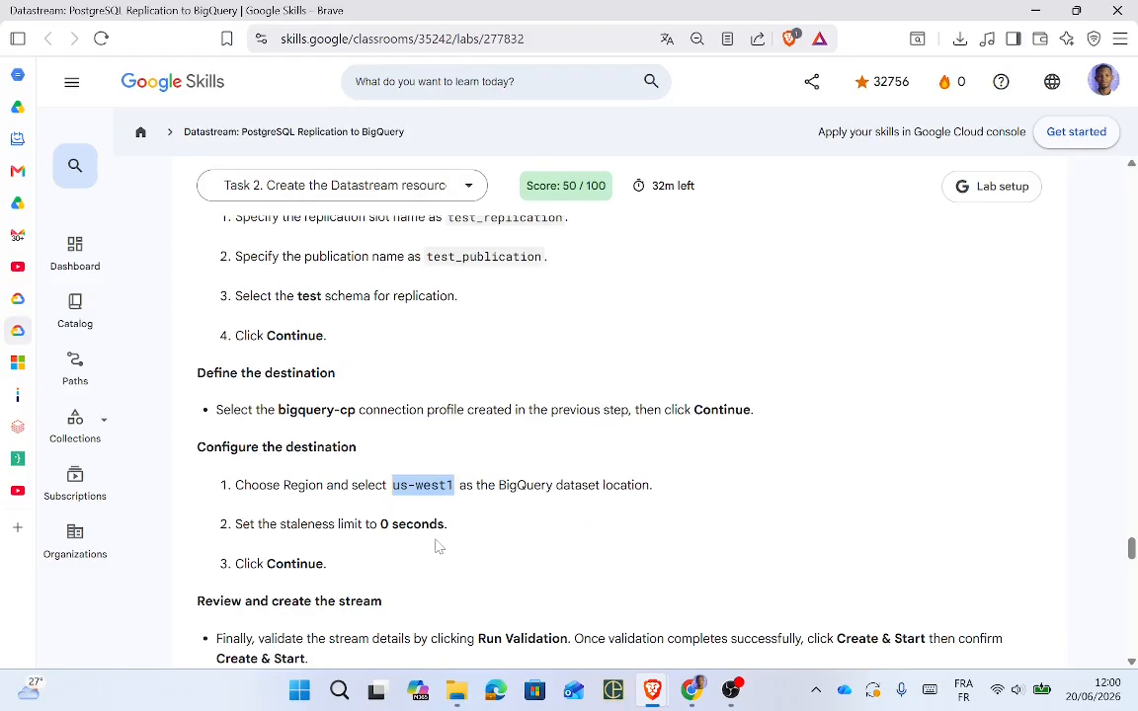
key("alt+Tab")
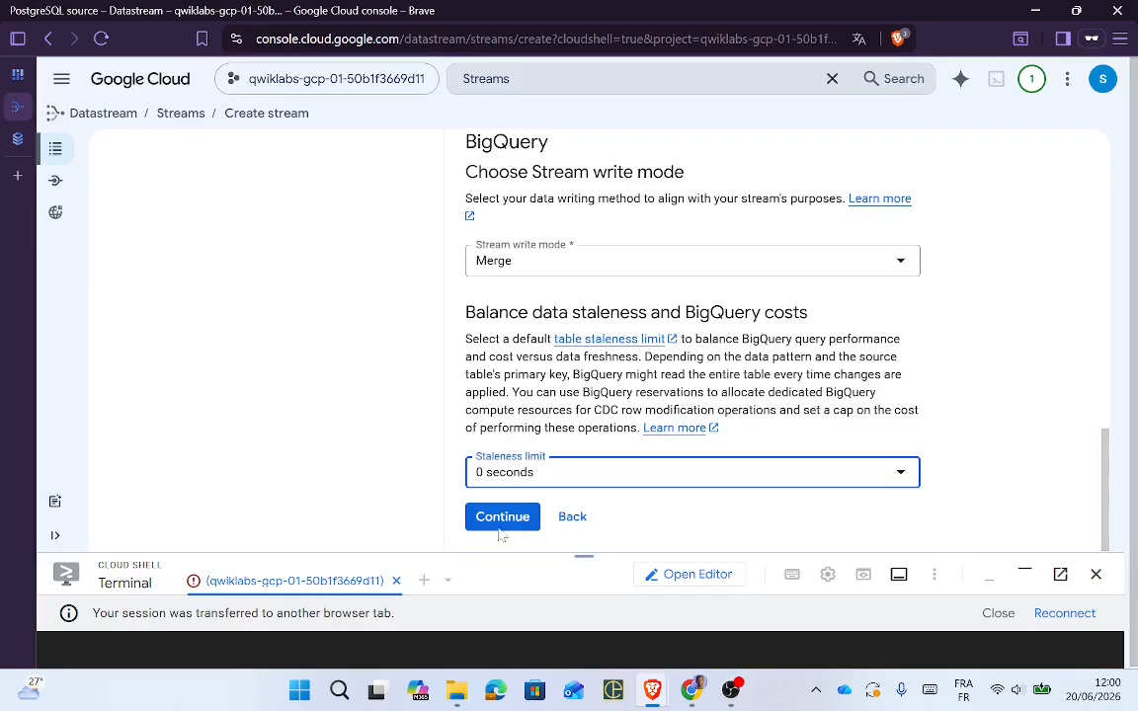
Step: Advance the stream to Review & create and bring up the lab's review section
left_click(505, 521)
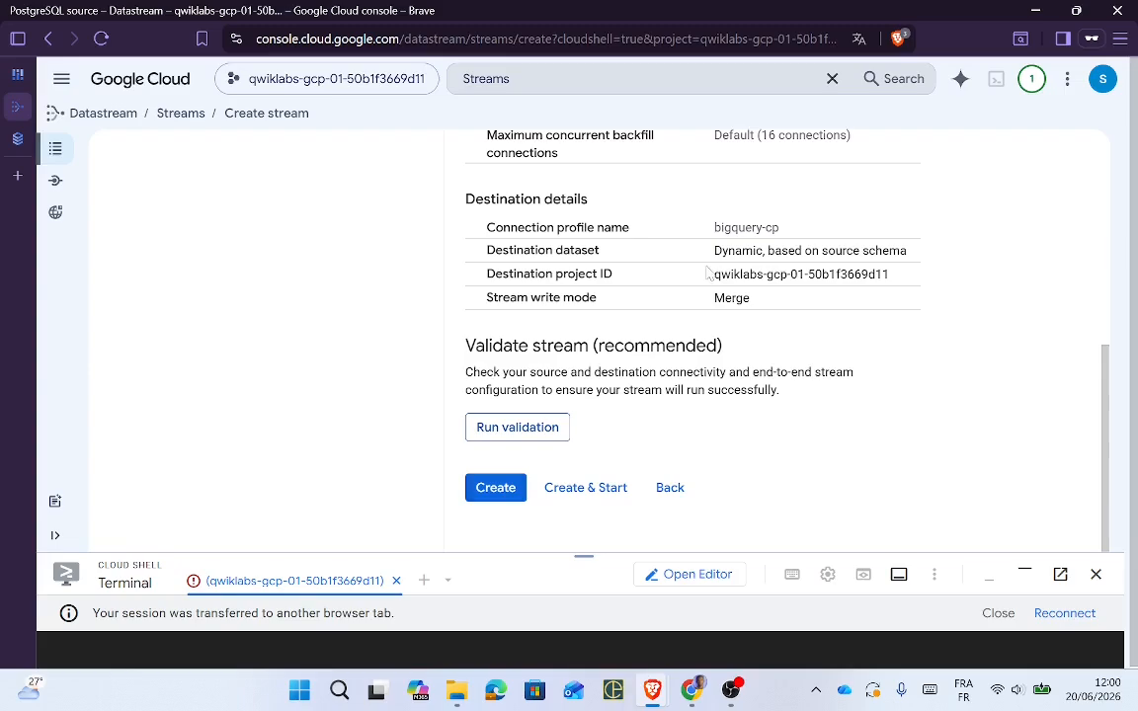
key("alt+Tab")
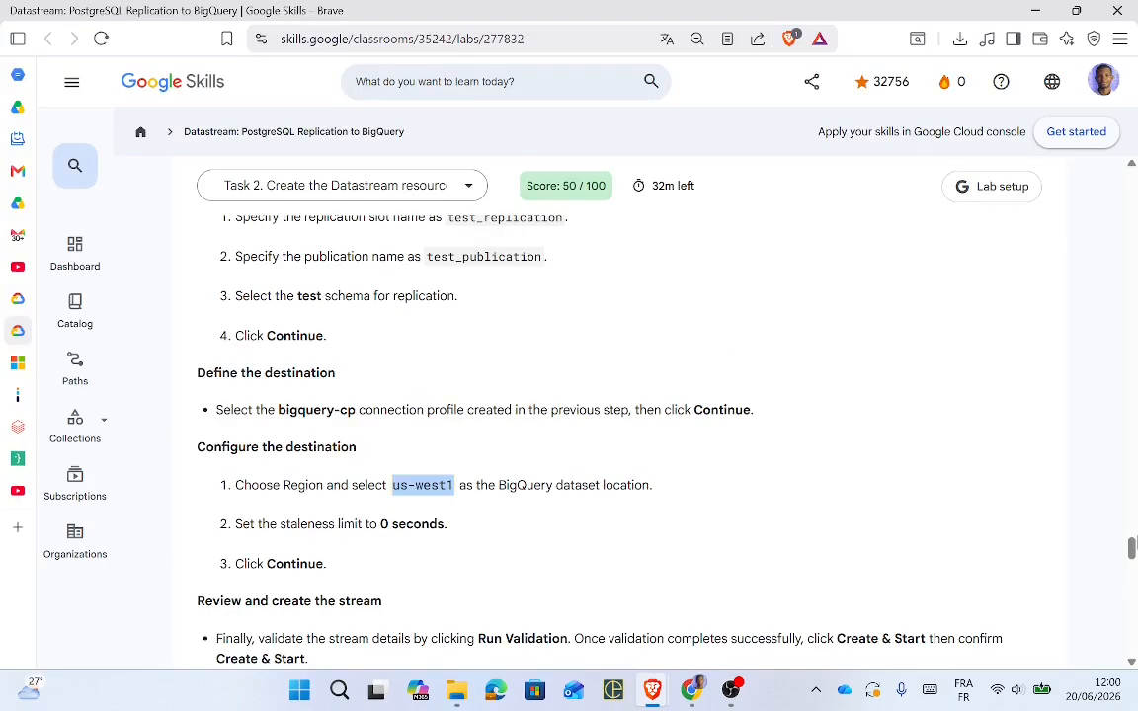
left_click_drag(1132, 554, 1132, 567)
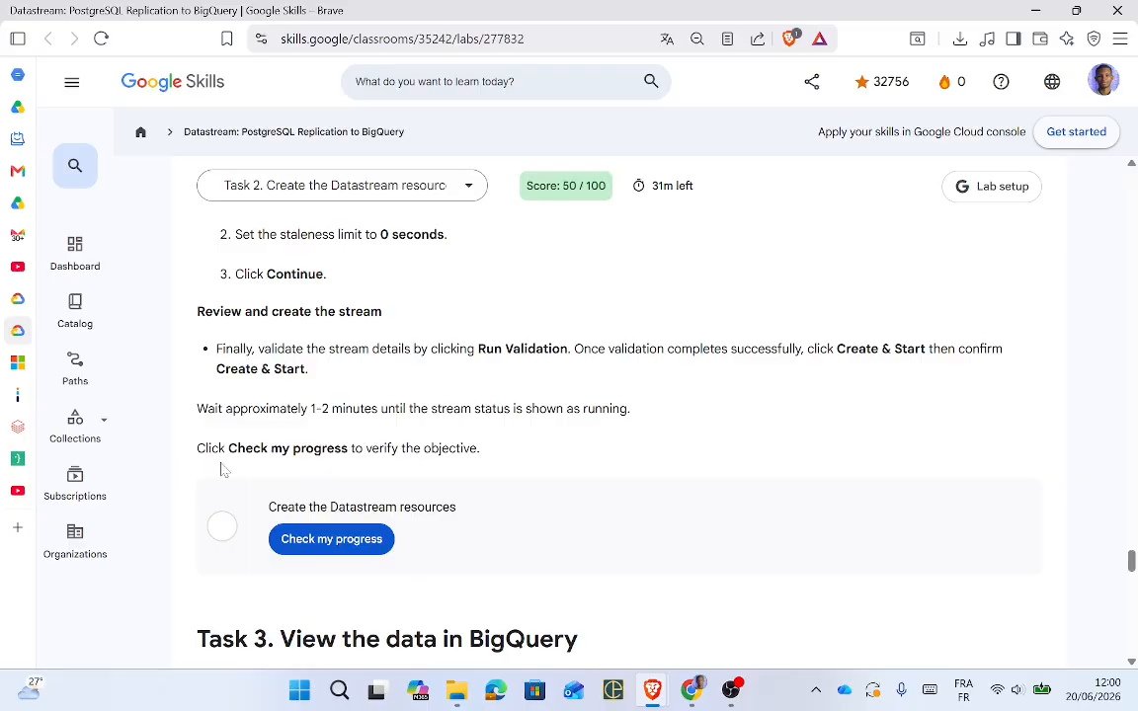
Step: Create test-stream from postgres-cp to bigquery-cp without starting it, confirming the creation
key("alt+Tab")
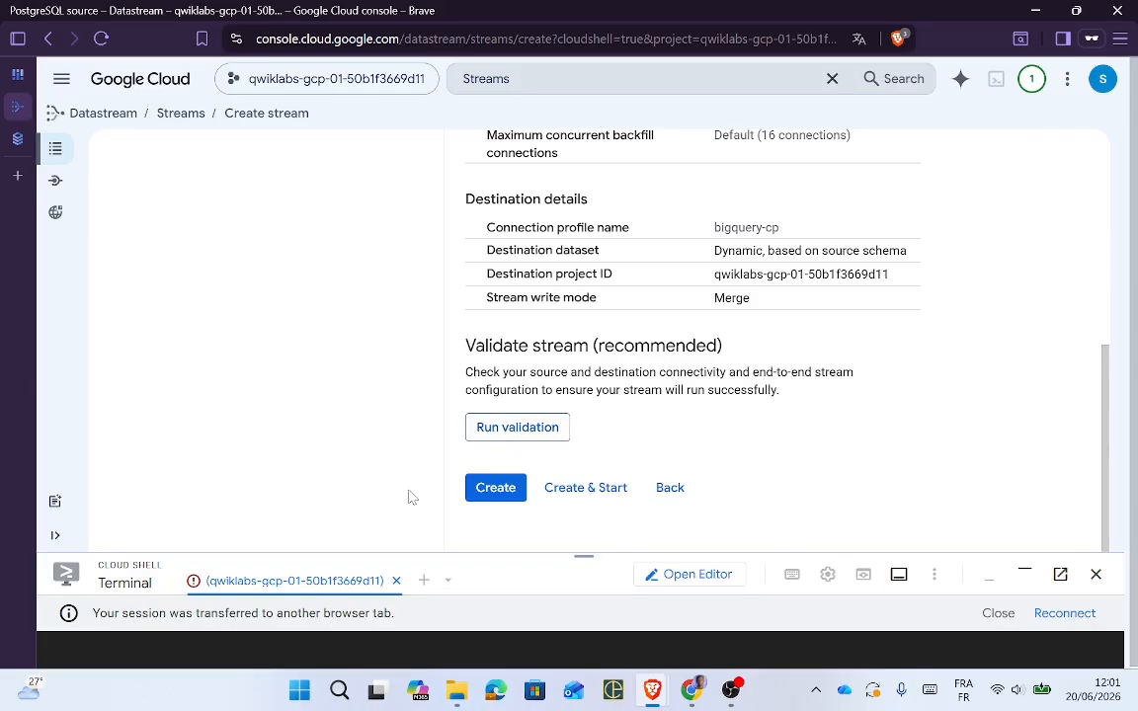
left_click(496, 489)
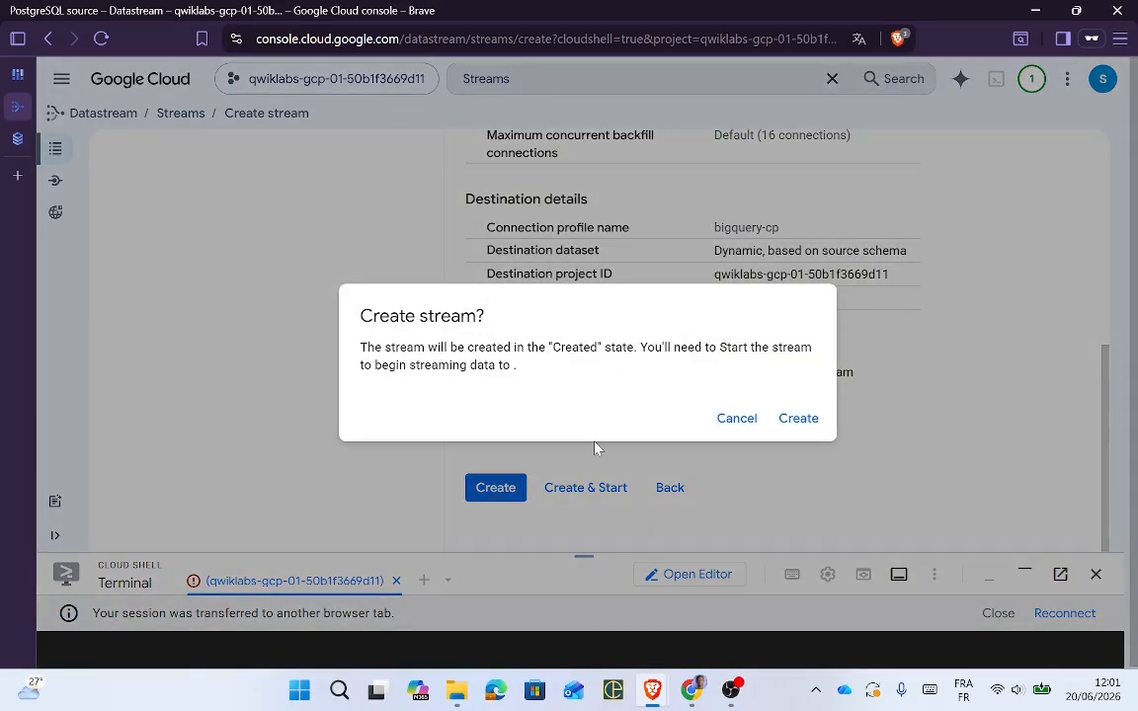
left_click(799, 419)
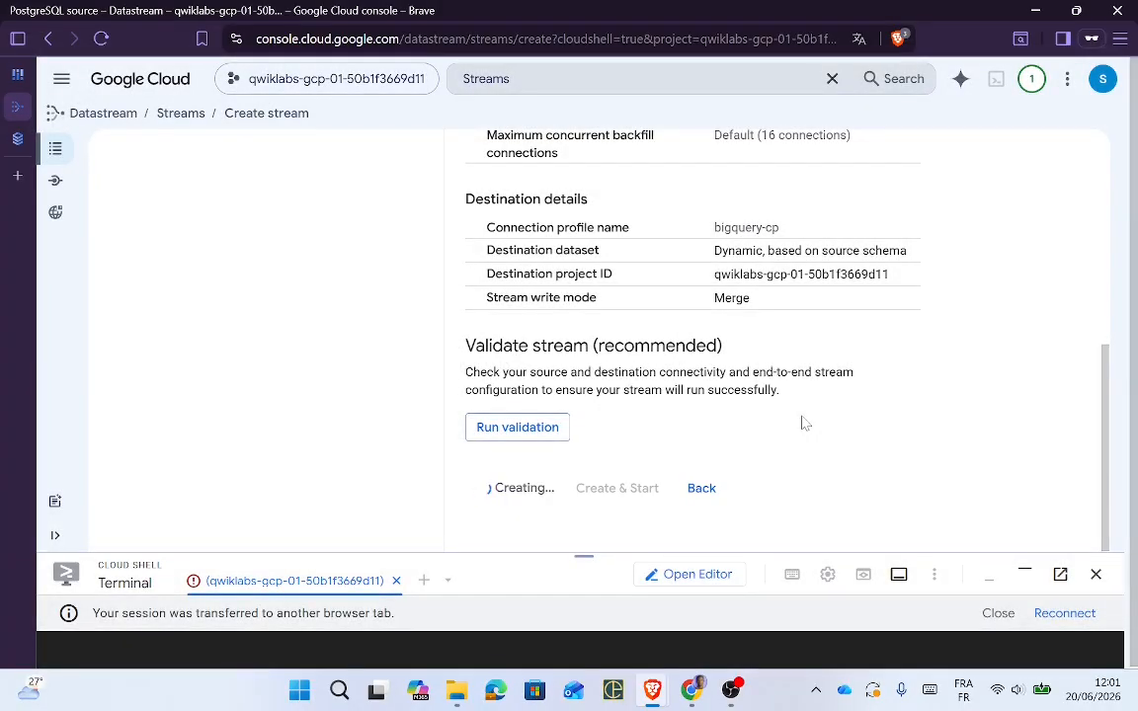
key("alt+Tab")
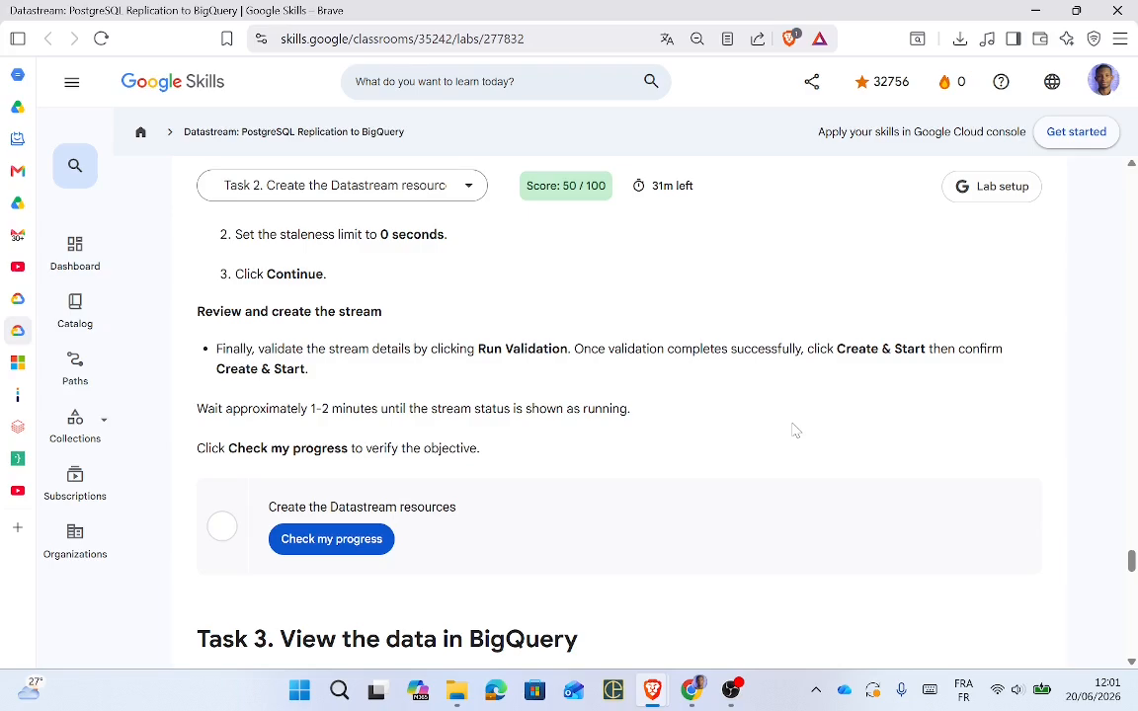
key("alt+Tab")
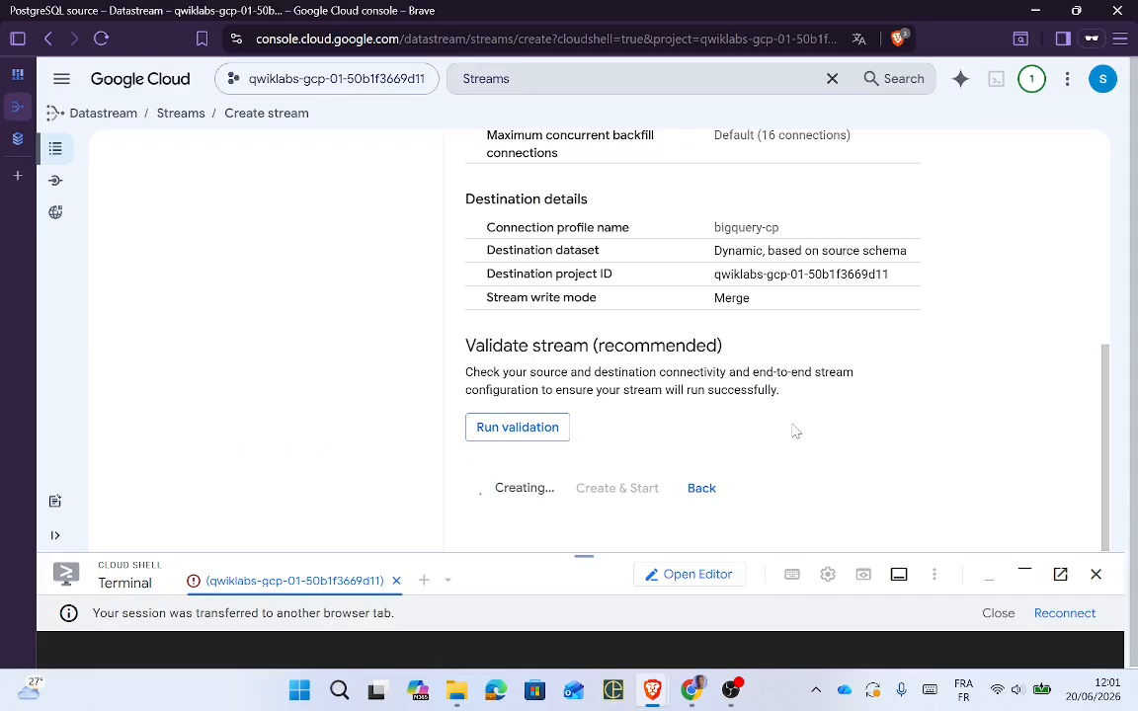
Step: Run validation on test-stream and confirm it was created successfully in us-west1
left_click(521, 429)
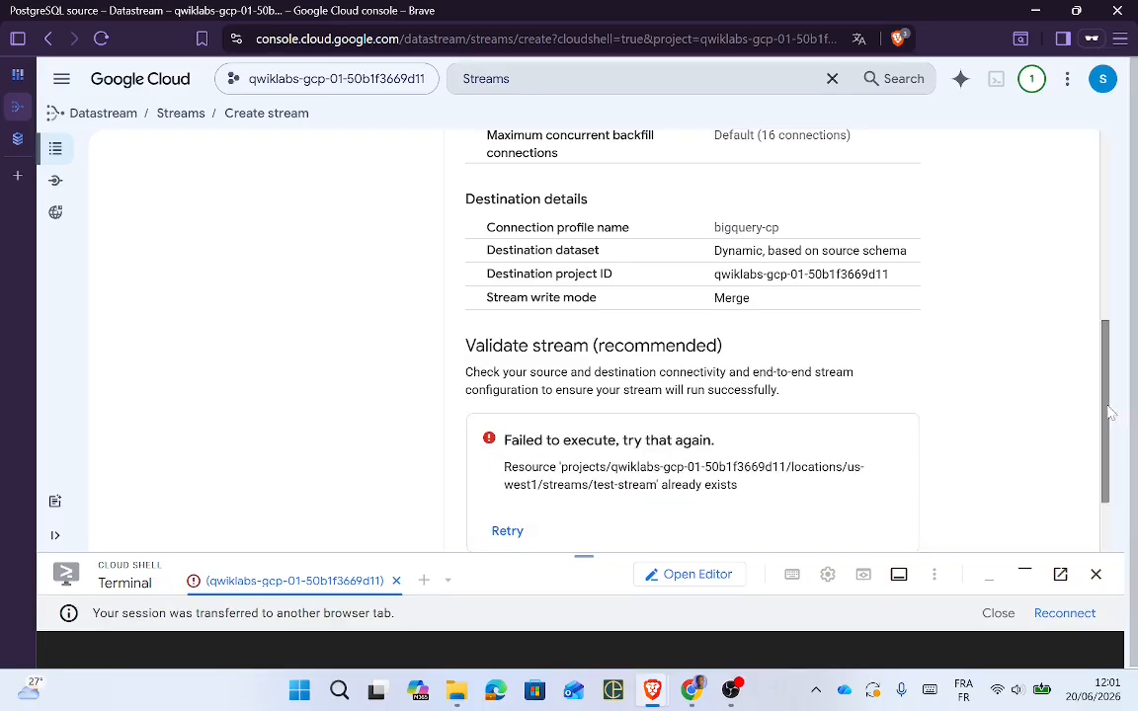
scroll(1109, 413, "down", 1)
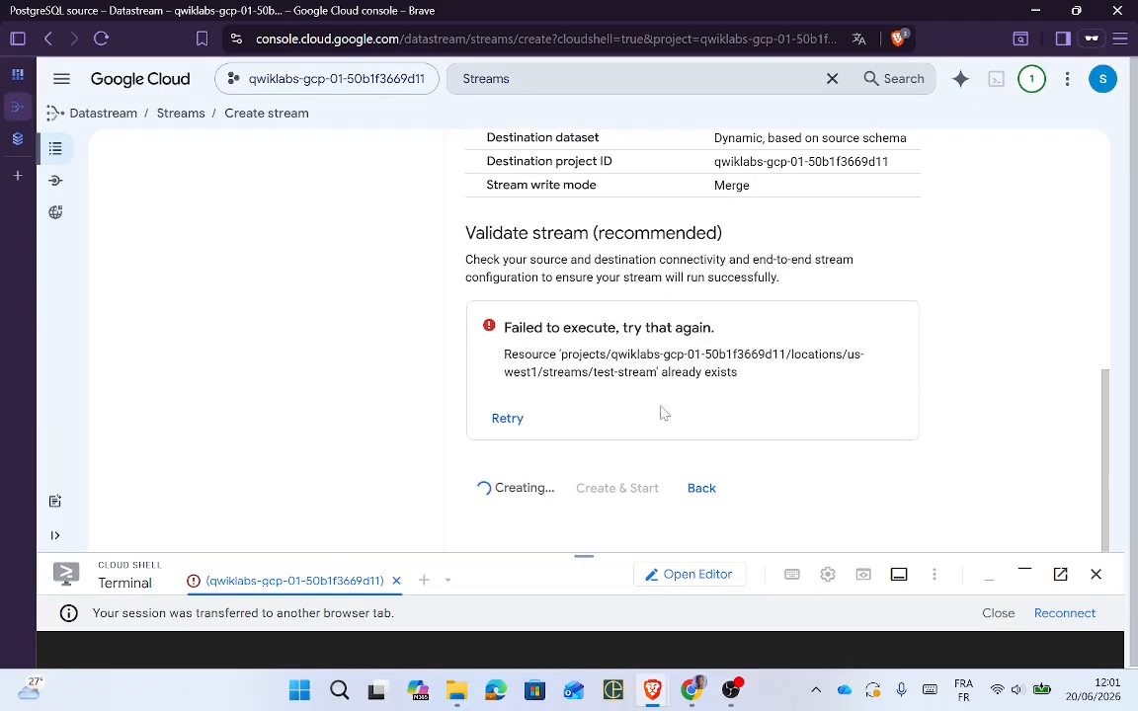
key("alt+Tab")
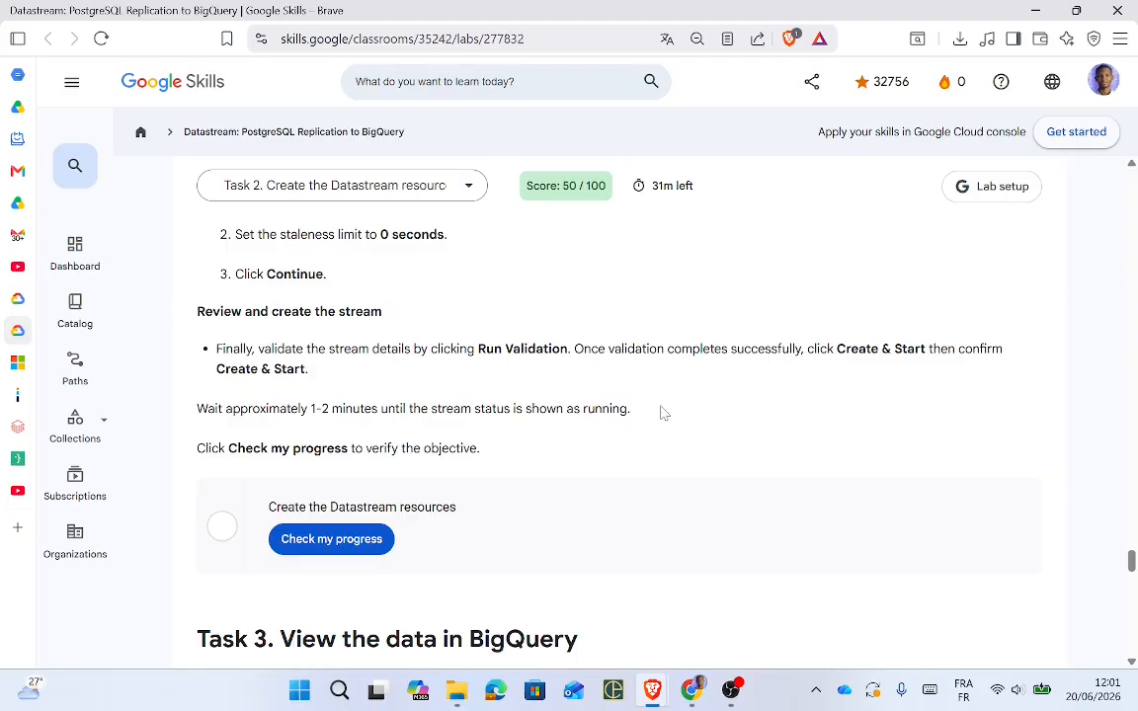
key("alt+Tab")
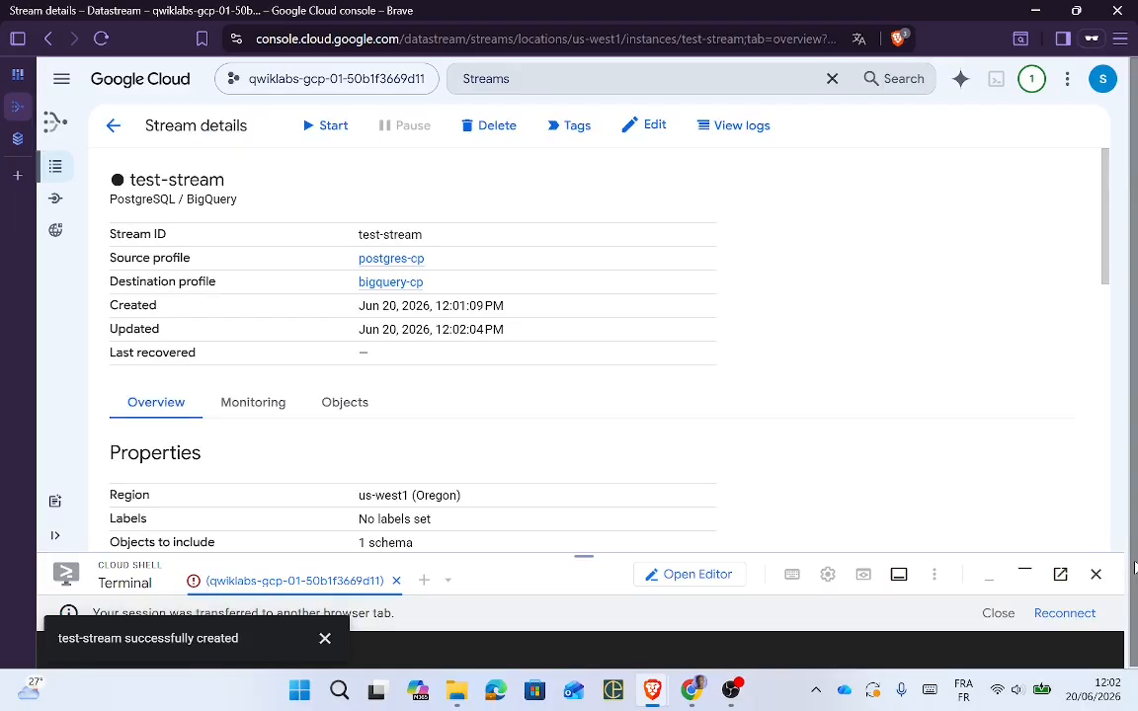
Step: Review test-stream's Stream details and run the lab's Datastream progress check twice
scroll(1102, 316, "down", 2)
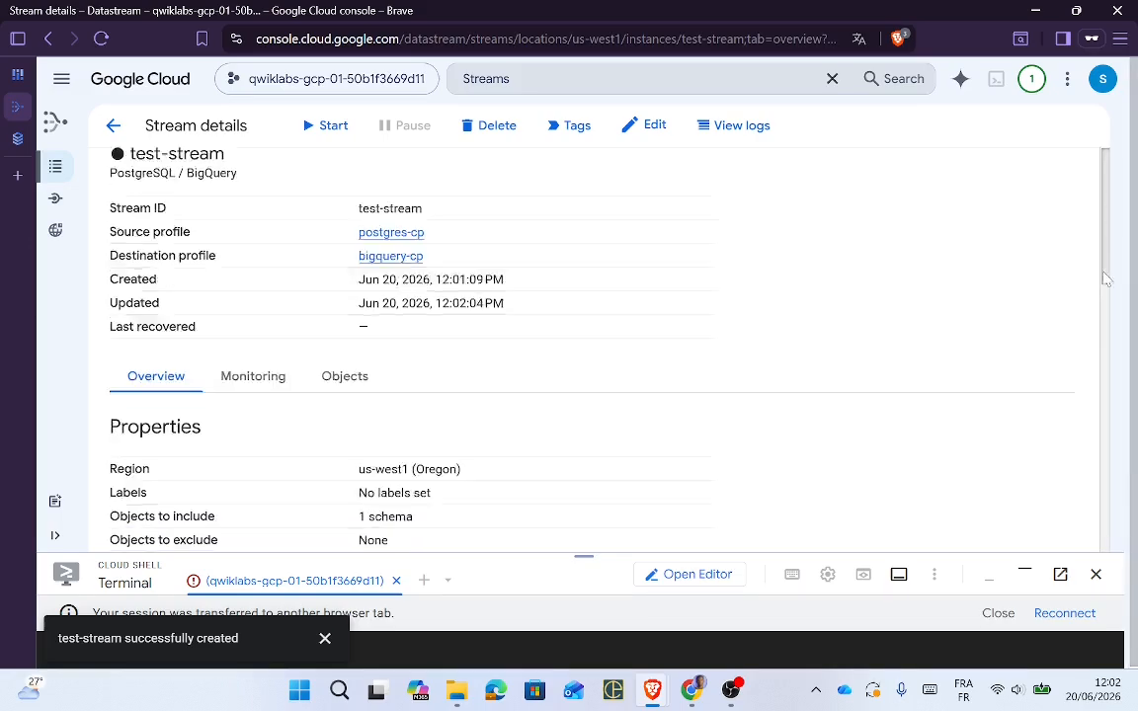
left_click_drag(1103, 318, 1094, 165)
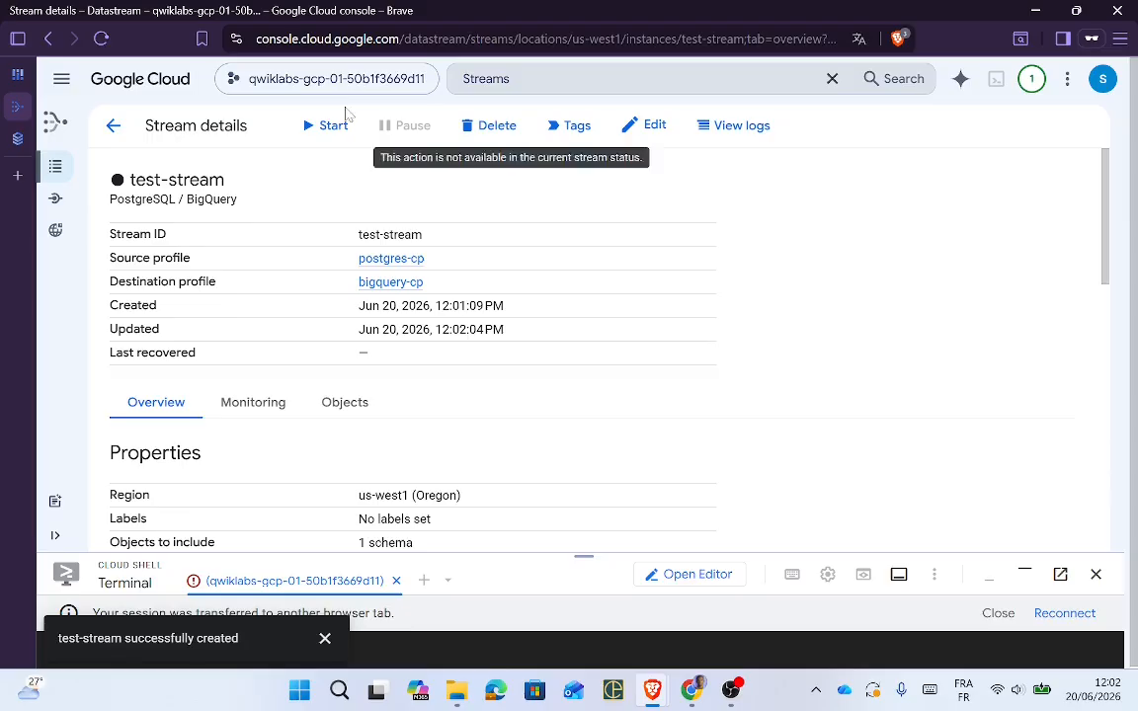
key("alt+Tab")
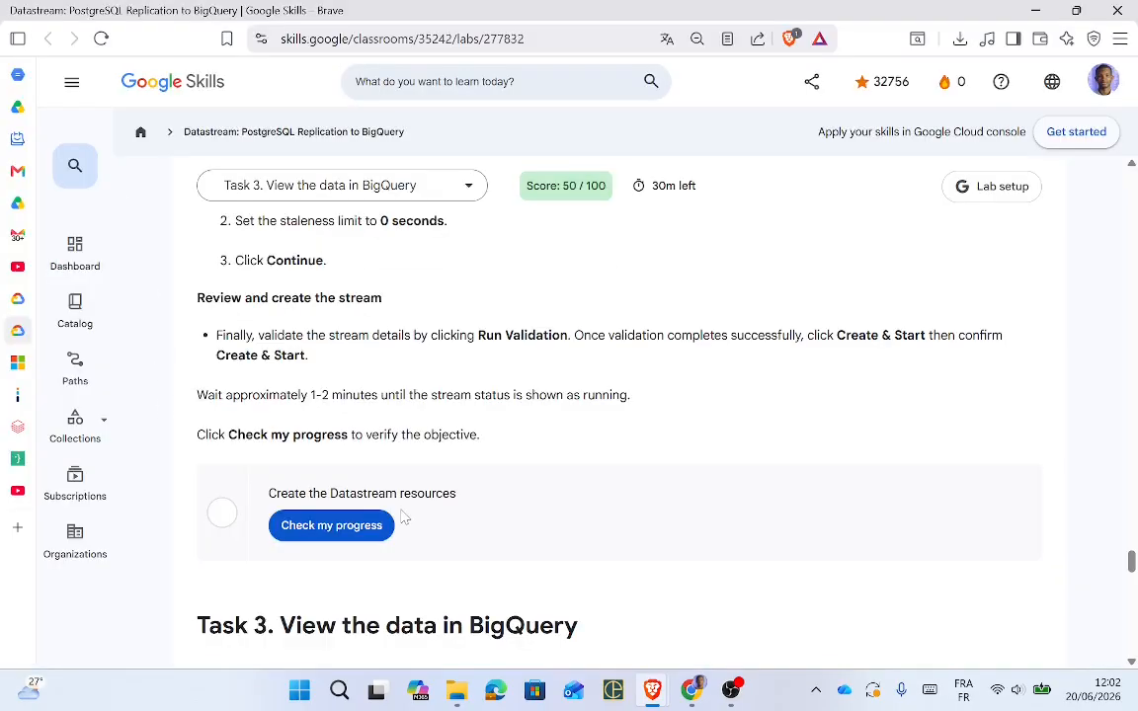
left_click(352, 527)
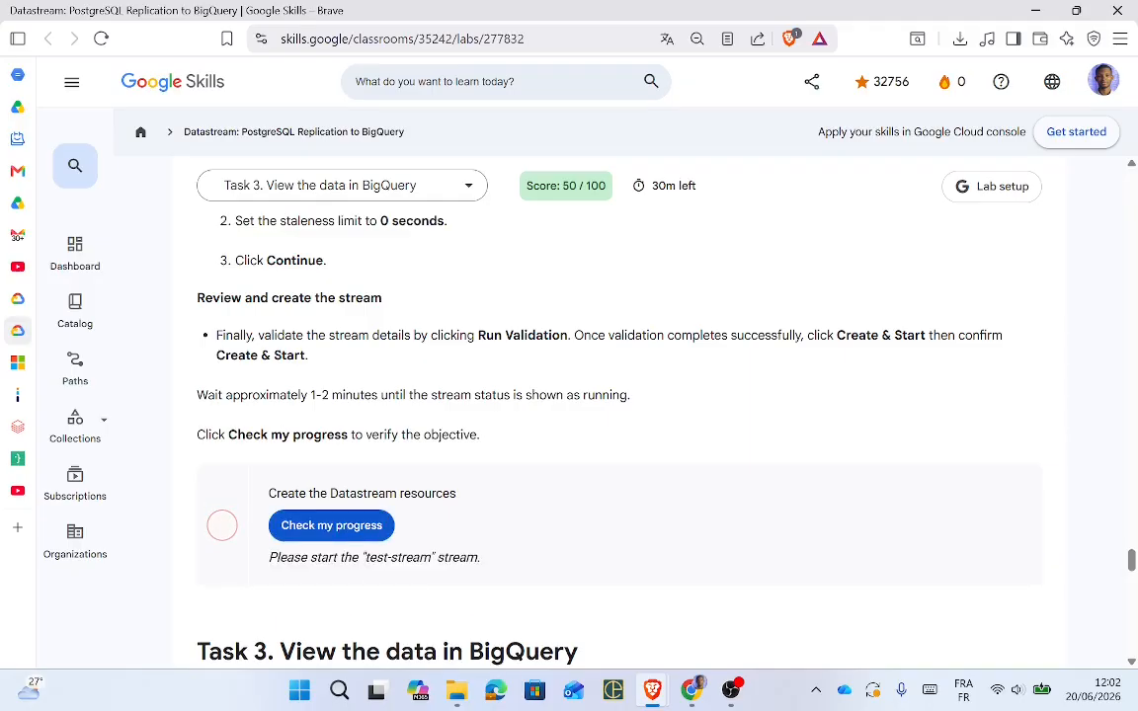
left_click(341, 530)
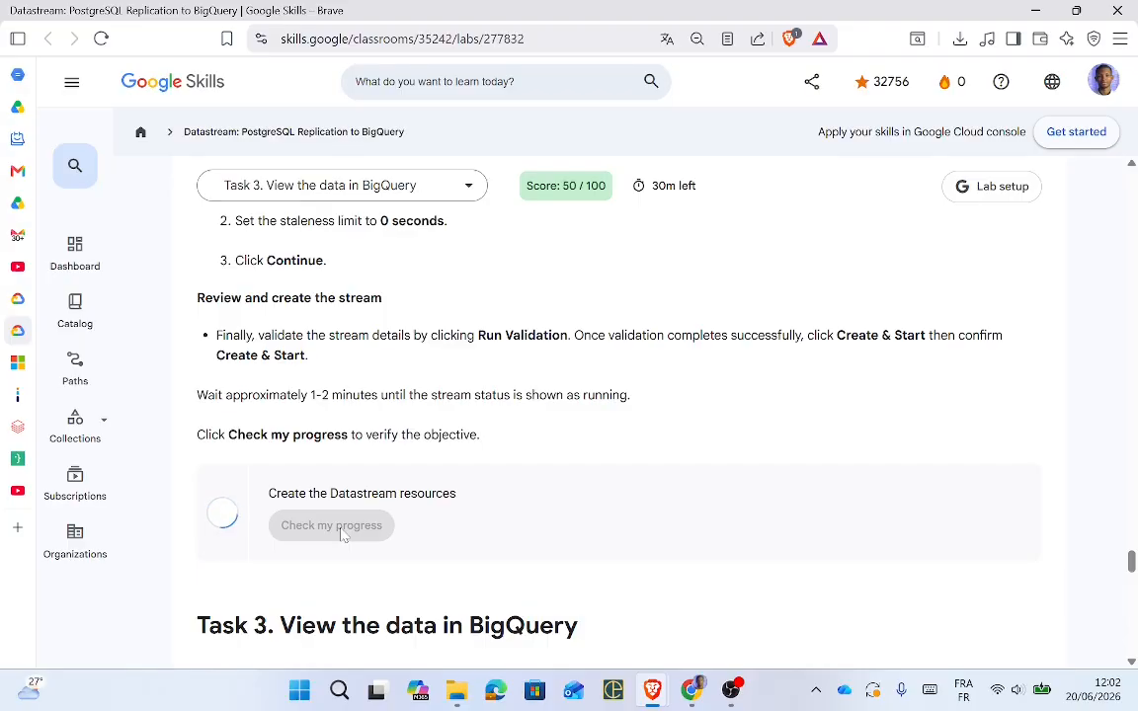
key("alt+Tab")
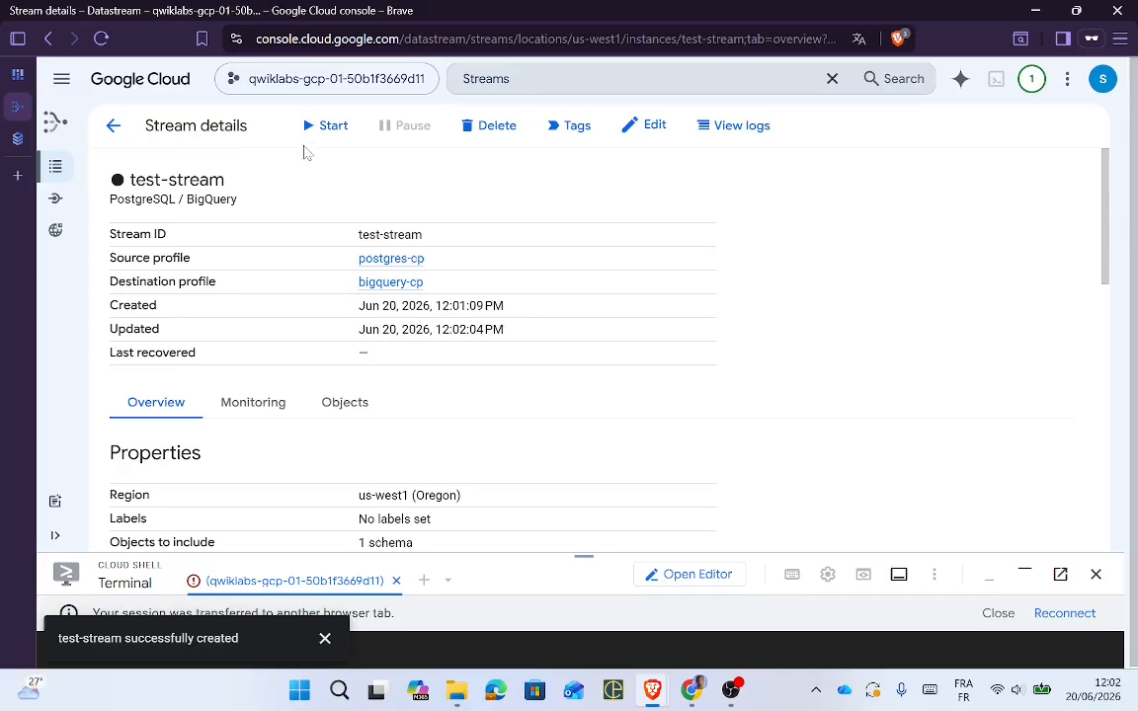
key("alt+Tab")
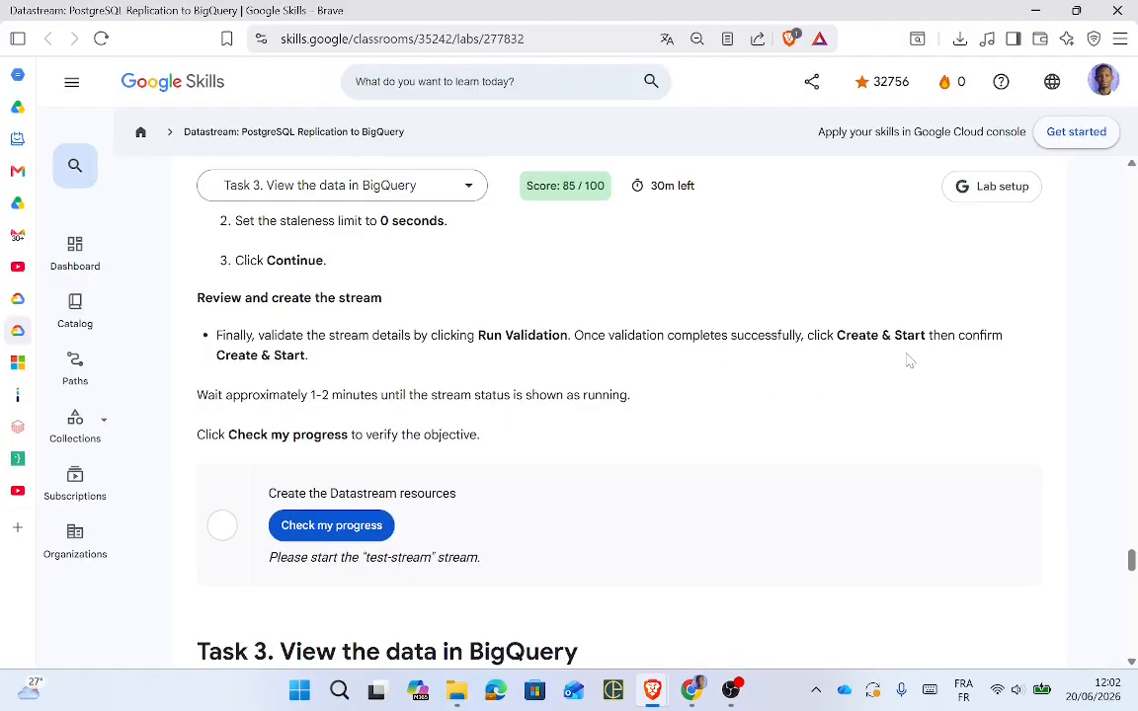
key("alt+Tab")
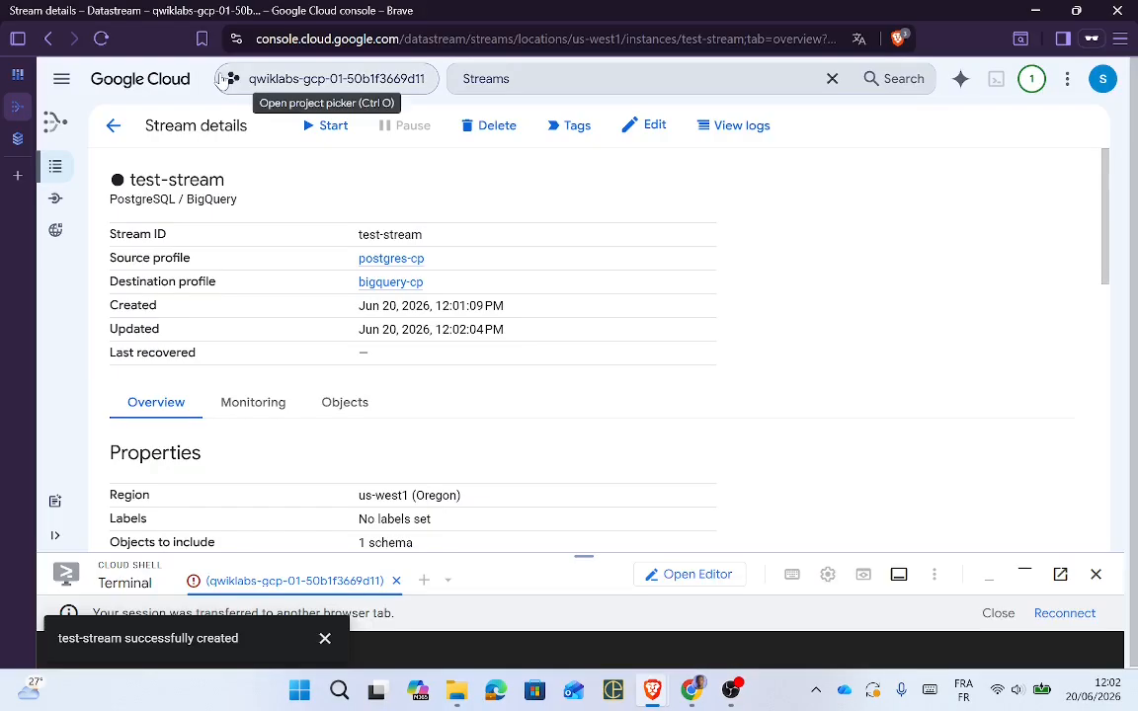
Step: Start test-stream and confirm, waiting until its status shows Running
left_click(315, 134)
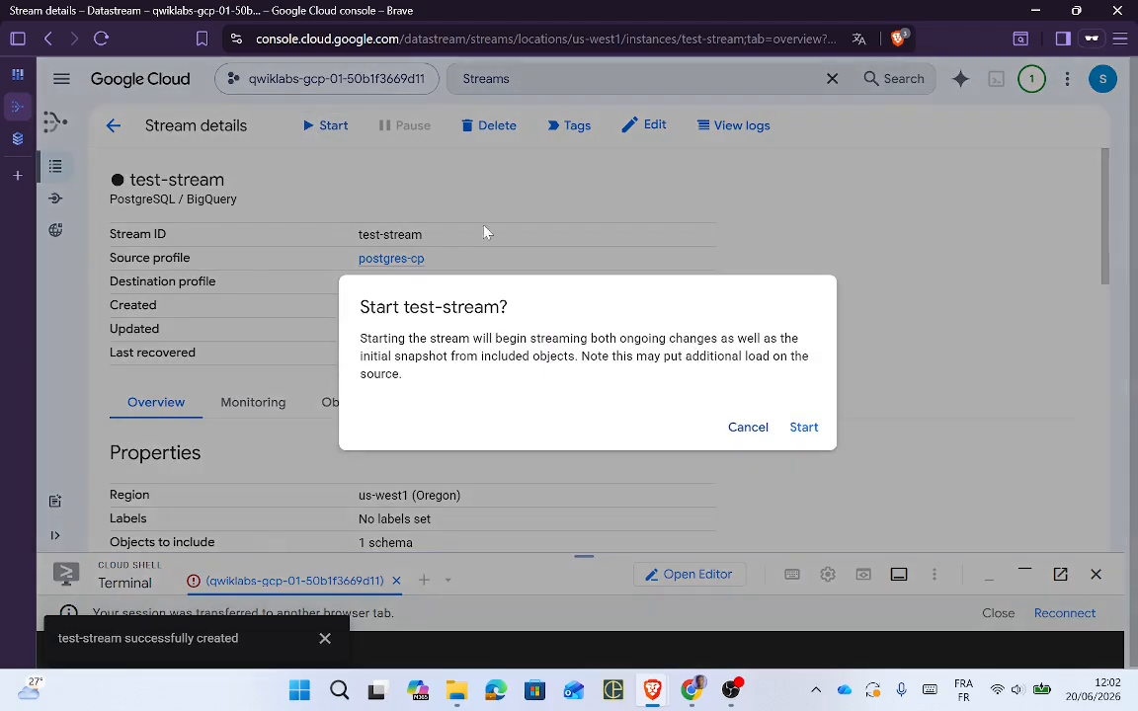
left_click(804, 429)
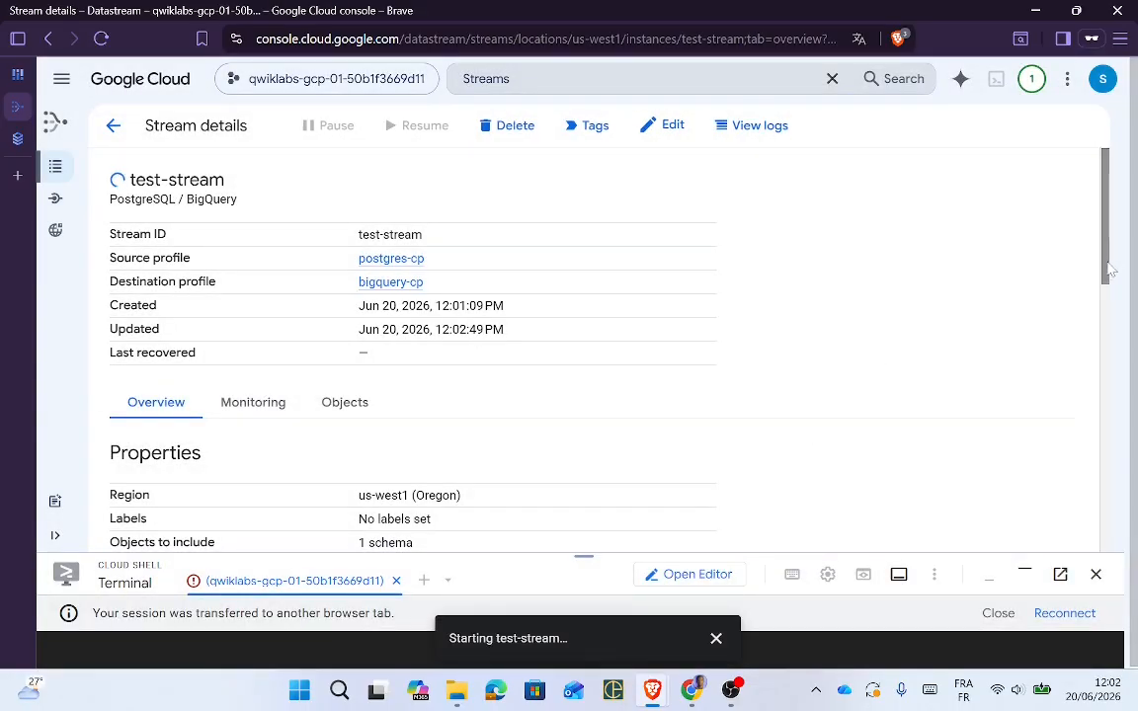
scroll(1122, 259, "down", 3)
scroll(1126, 381, "down", 2)
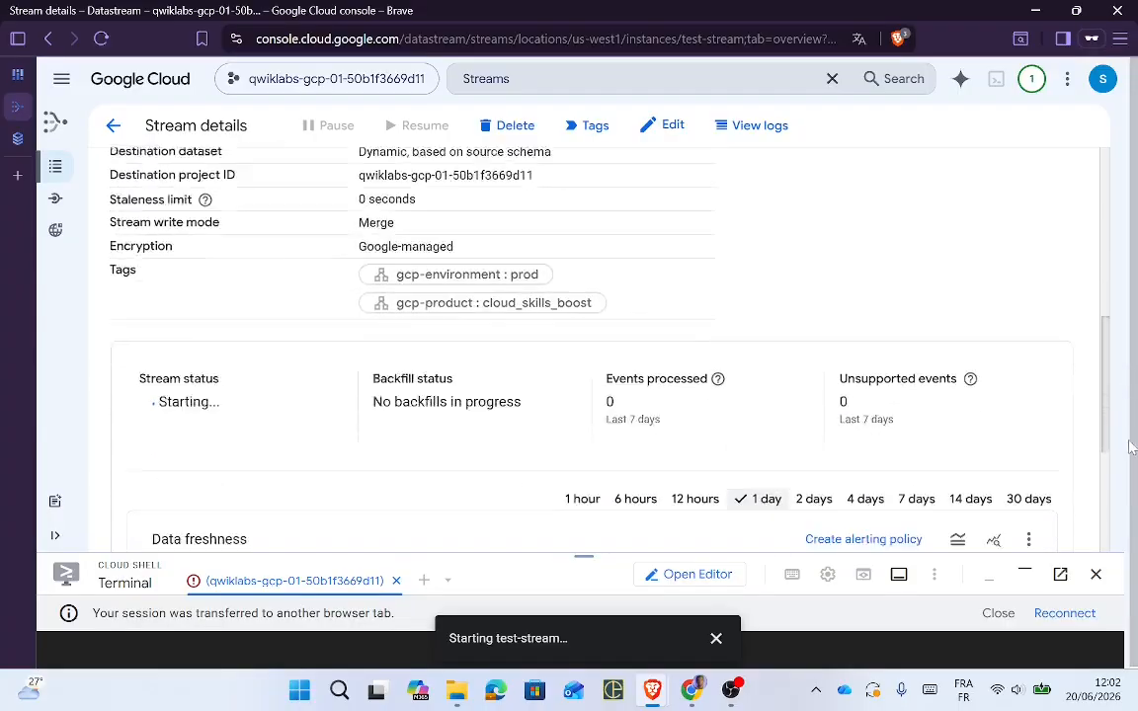
scroll(1126, 380, "up", 5)
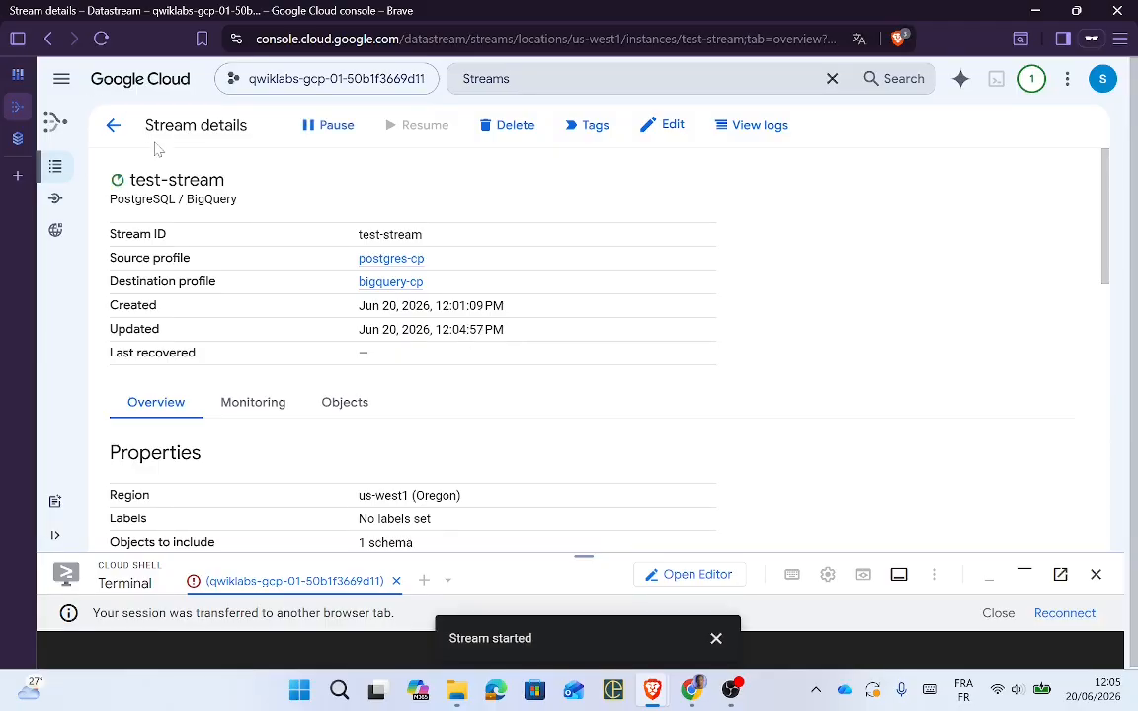
Step: Check the lab's progress so the Datastream resources task reports Assessment Completed
key("alt+Tab")
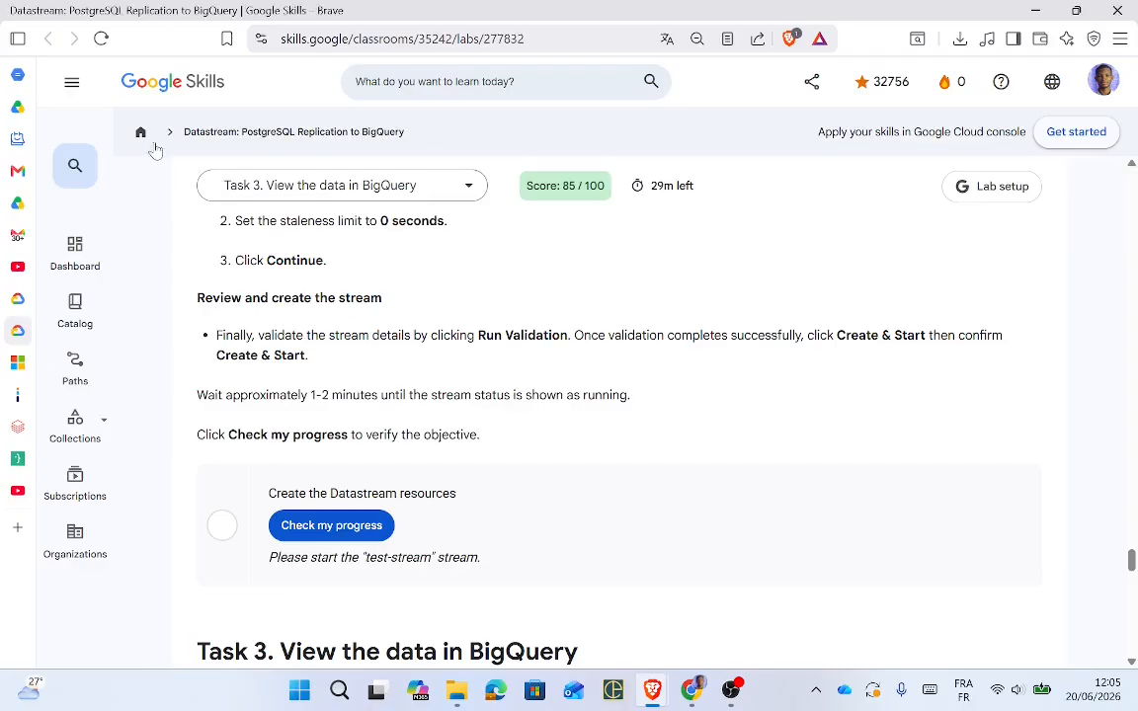
left_click(342, 535)
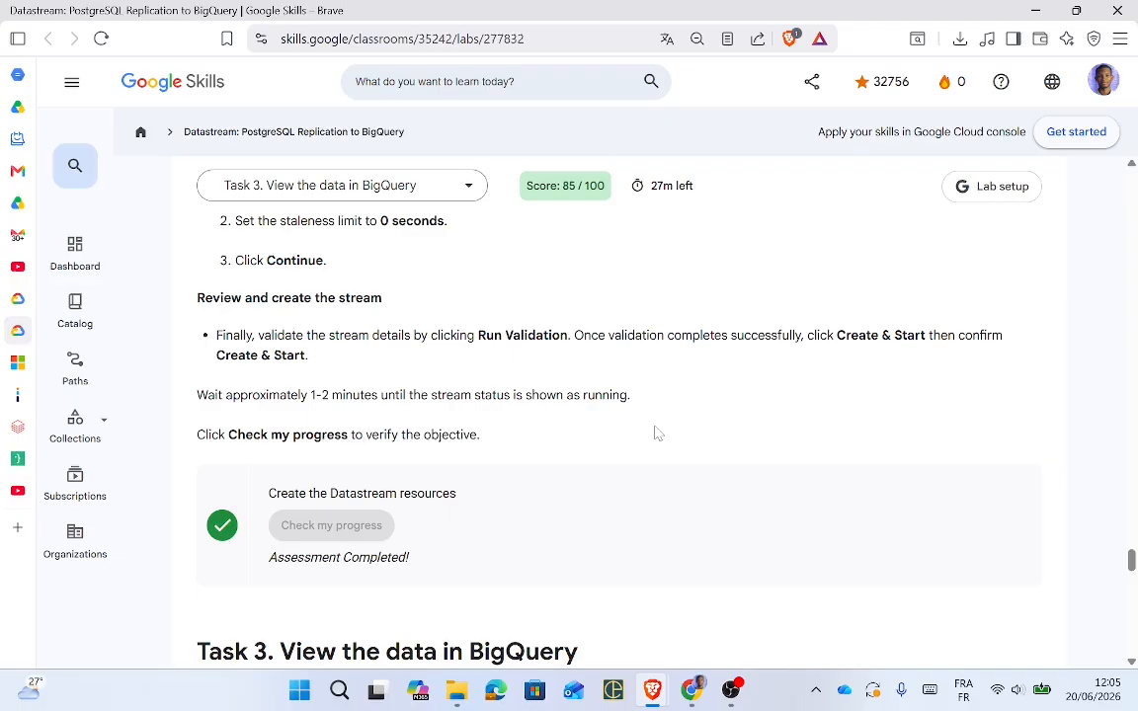
key("alt+Tab")
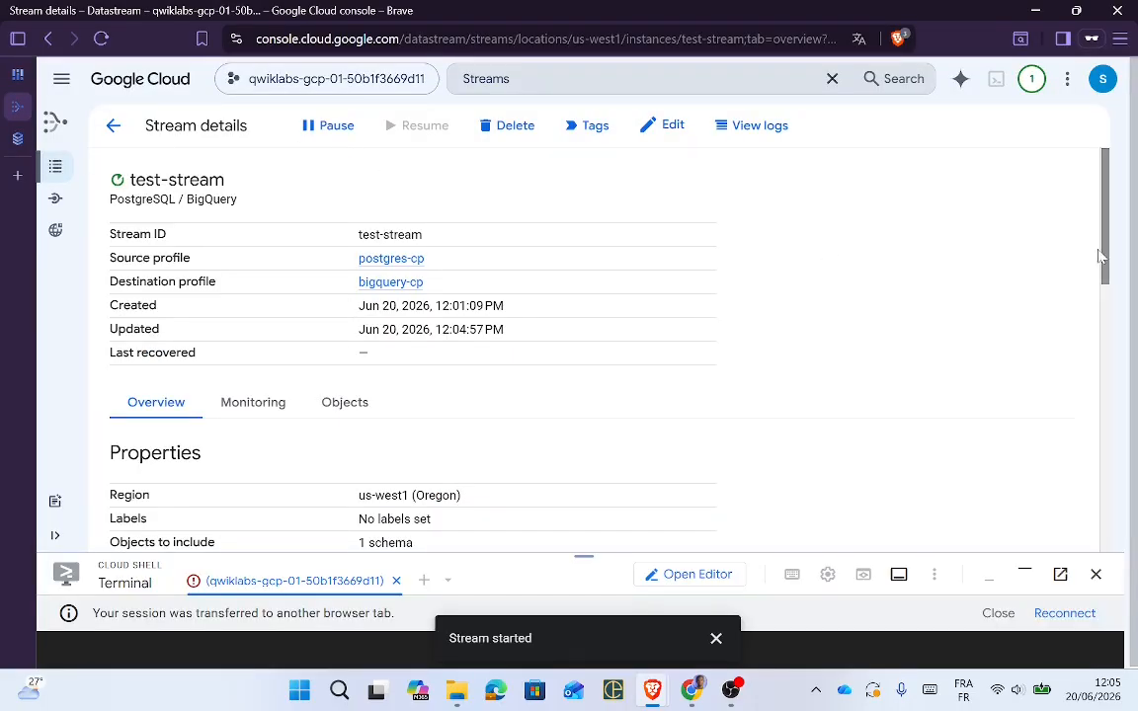
Step: Return from the lab's Task 3 instructions to the Datastream Streams list showing test-stream Running
scroll(1107, 262, "down", 10)
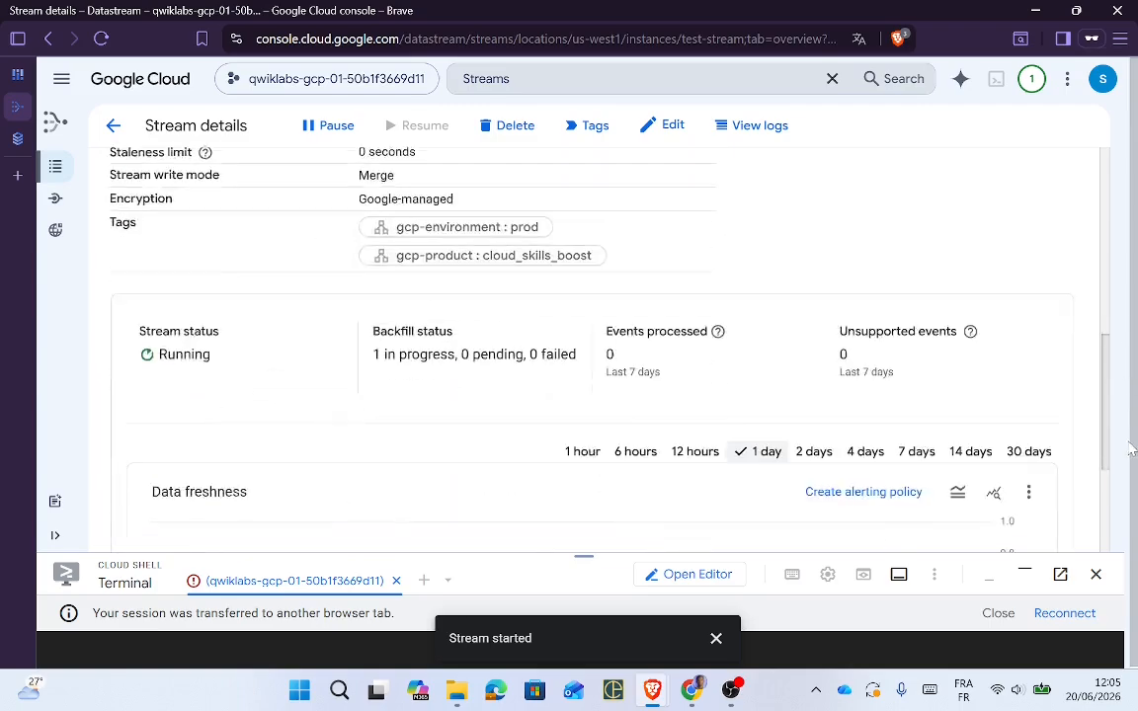
scroll(1126, 242, "up", 8)
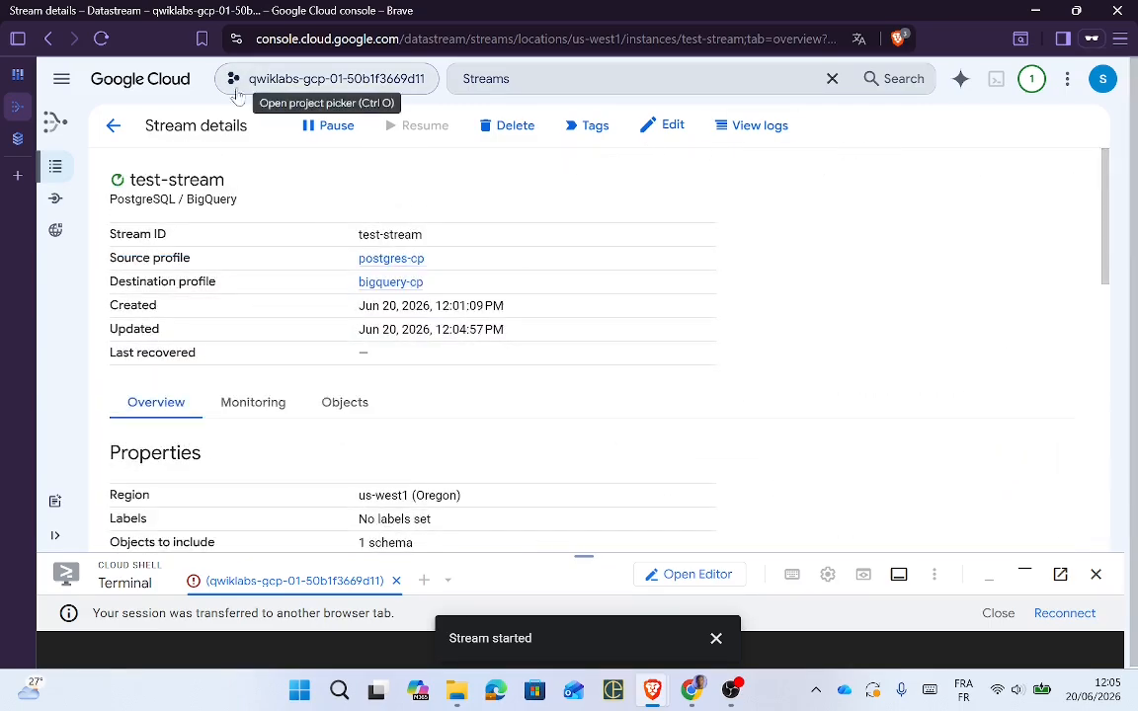
key("alt+Tab")
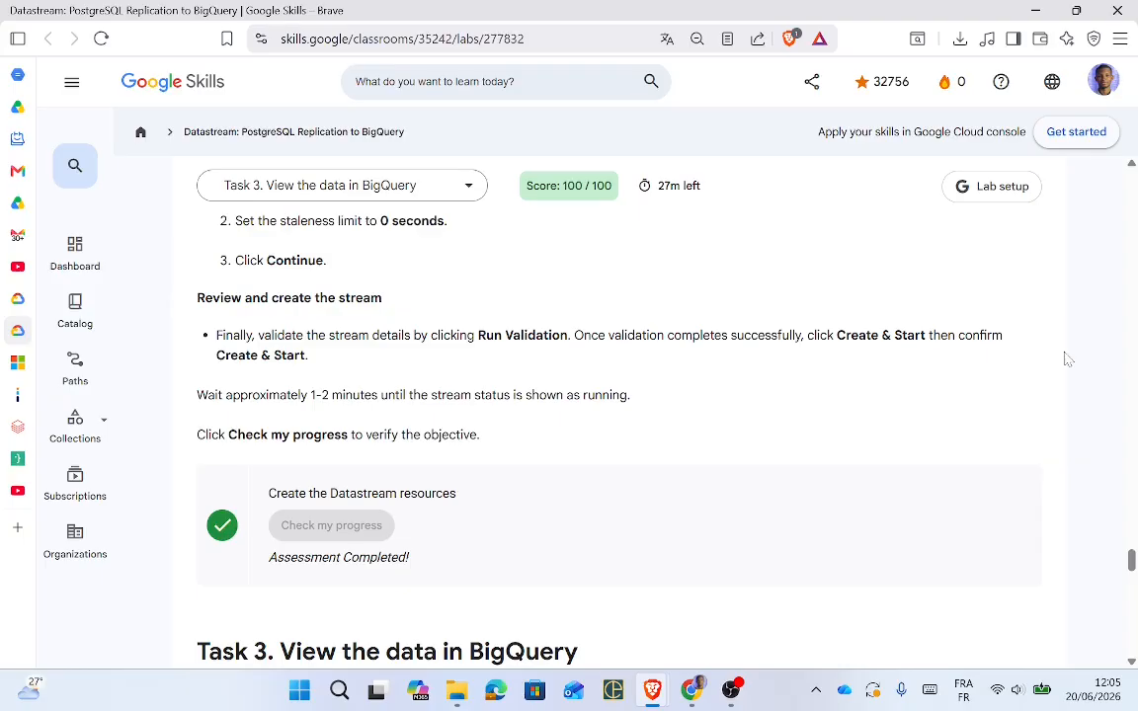
left_click_drag(1132, 570, 1133, 581)
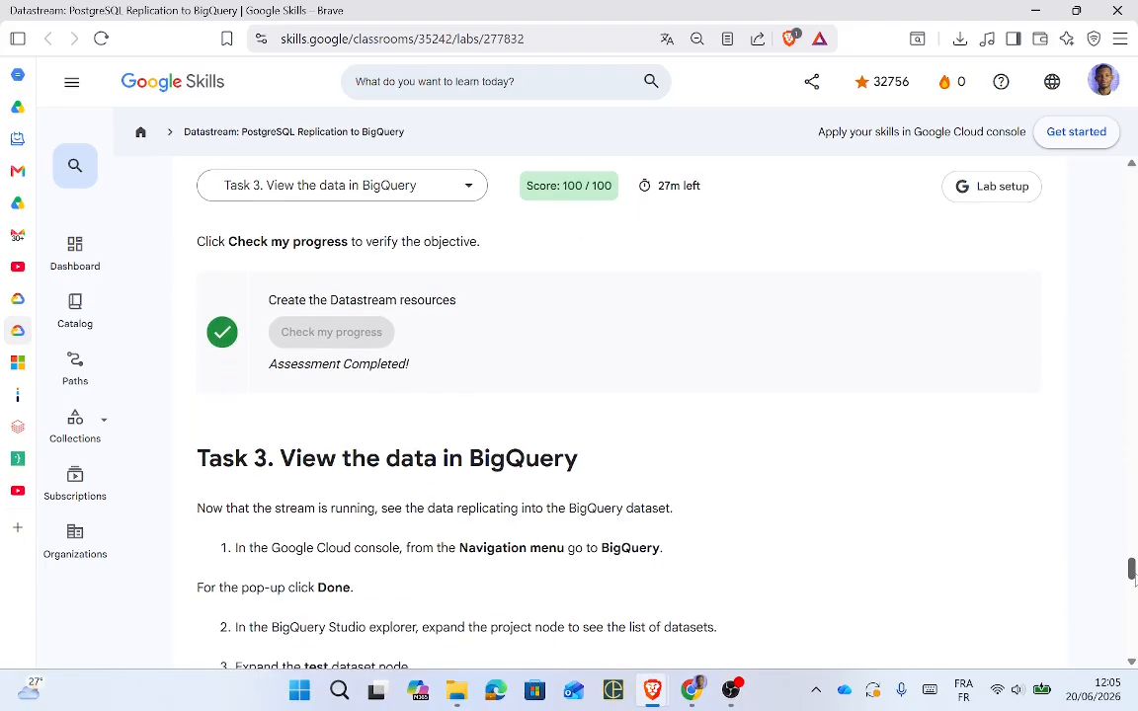
left_click_drag(1133, 581, 1133, 583)
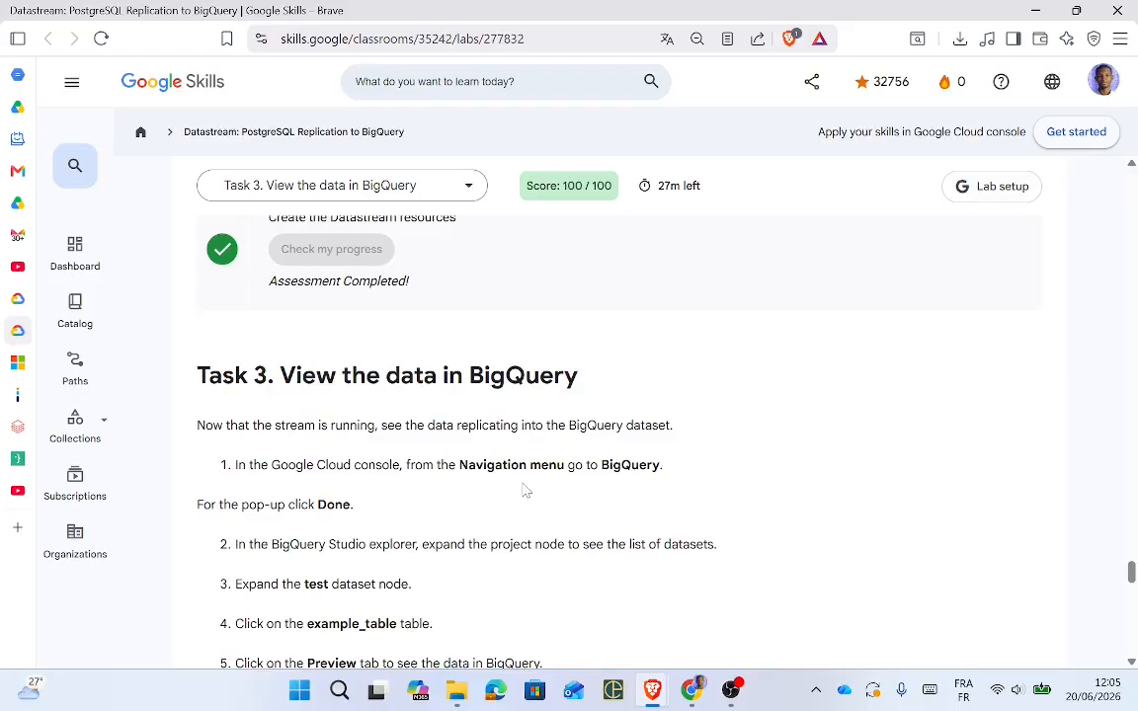
key("alt+Tab")
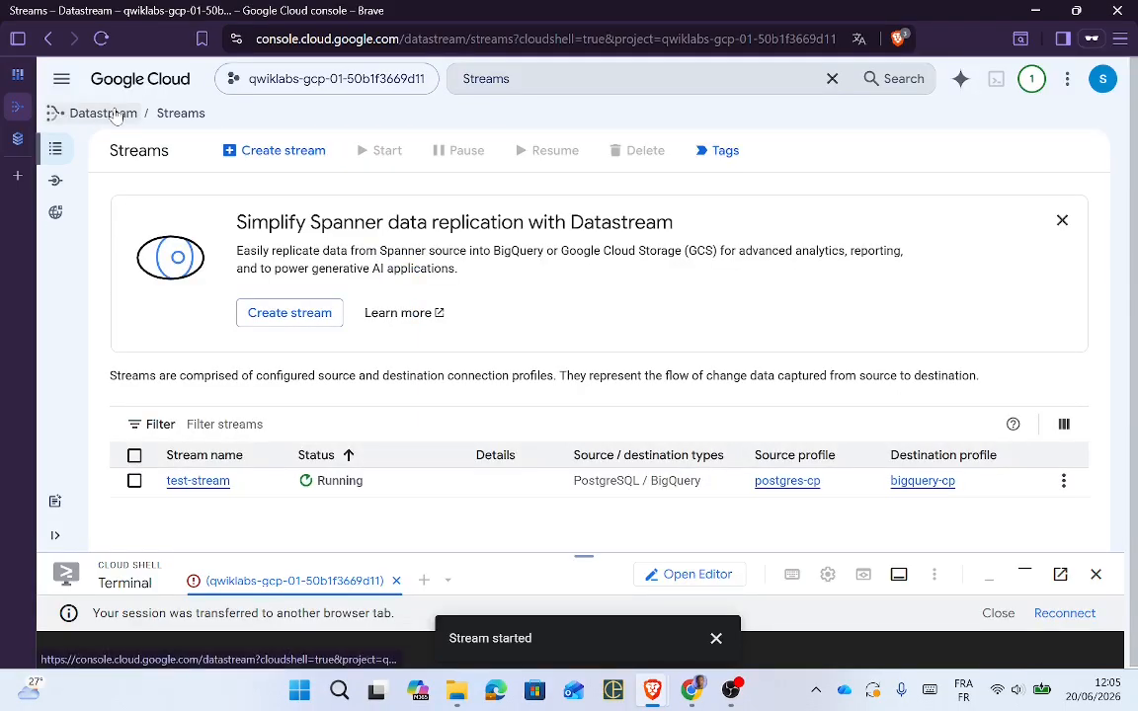
Step: Go to BigQuery Studio, closing the 'Stream started' toast and the welcome dialog
left_click(61, 79)
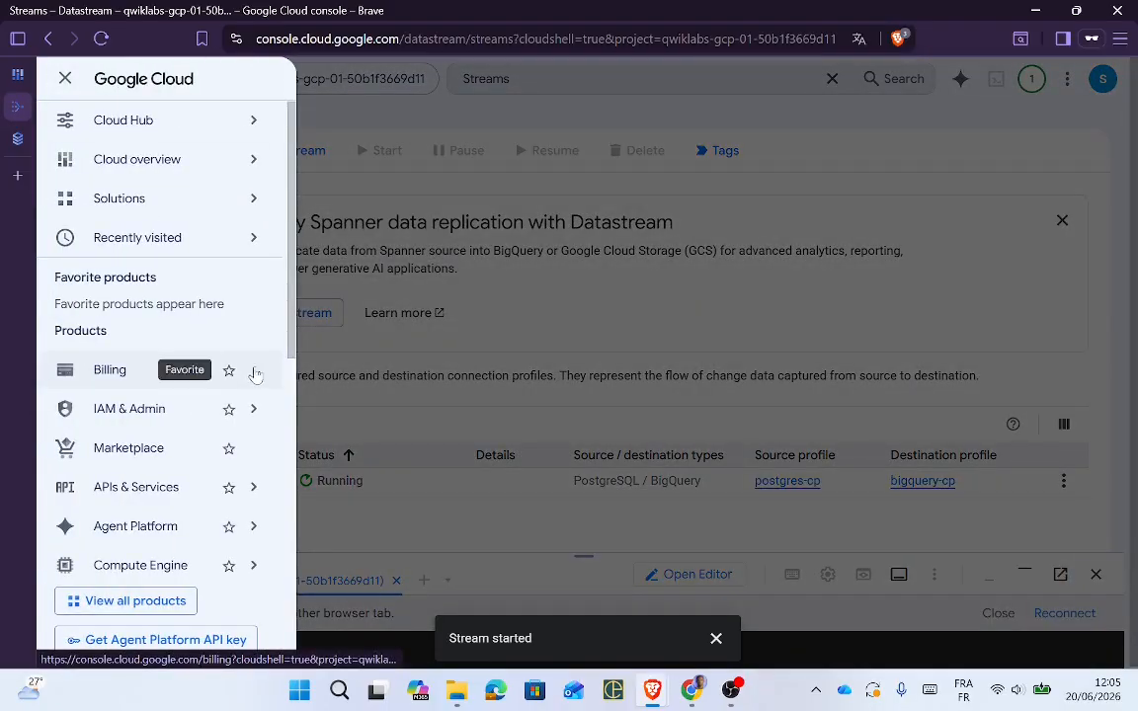
scroll(293, 396, "down", 5)
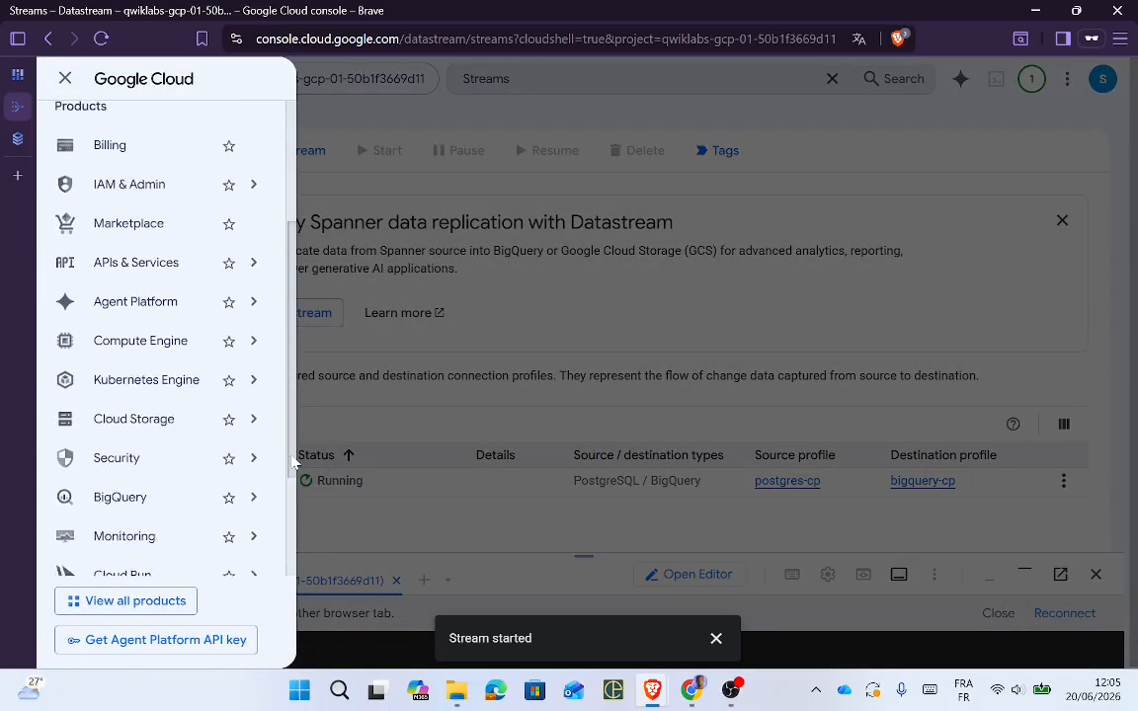
left_click(158, 477)
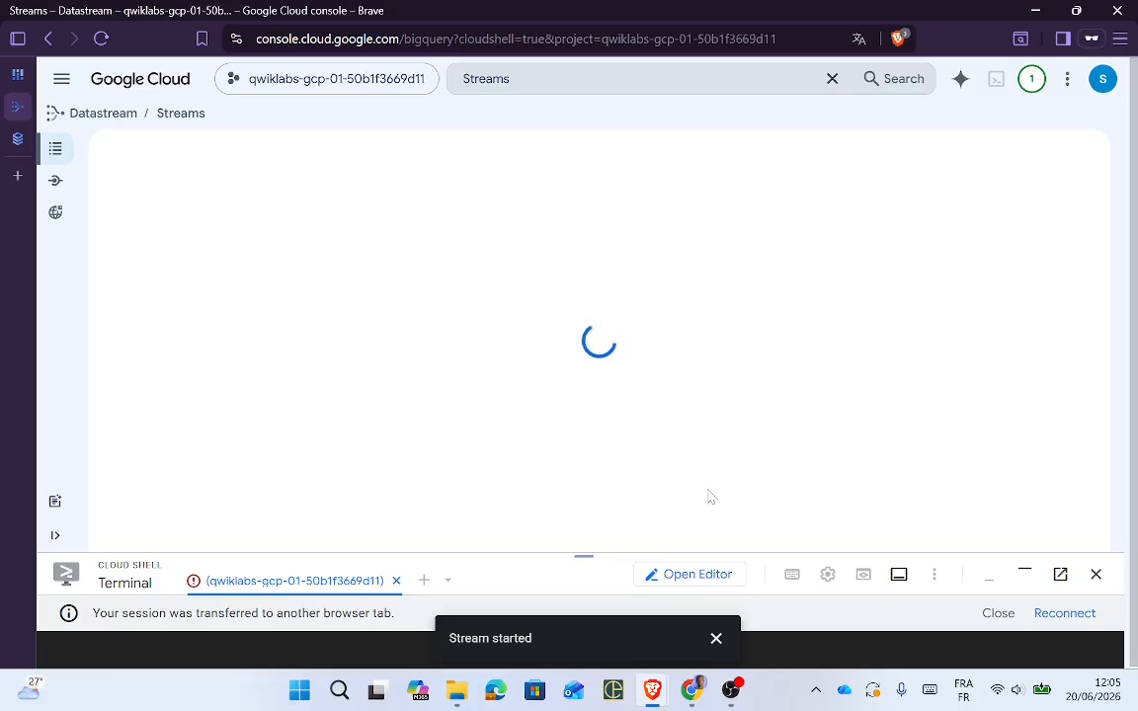
left_click(716, 640)
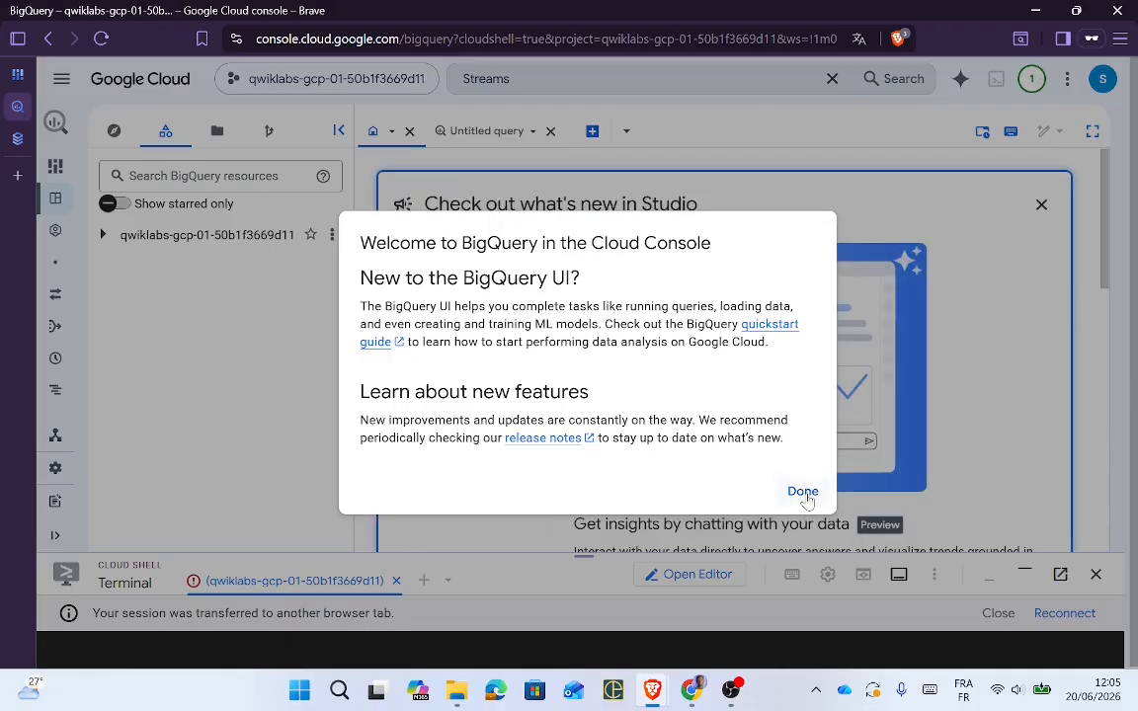
left_click(803, 492)
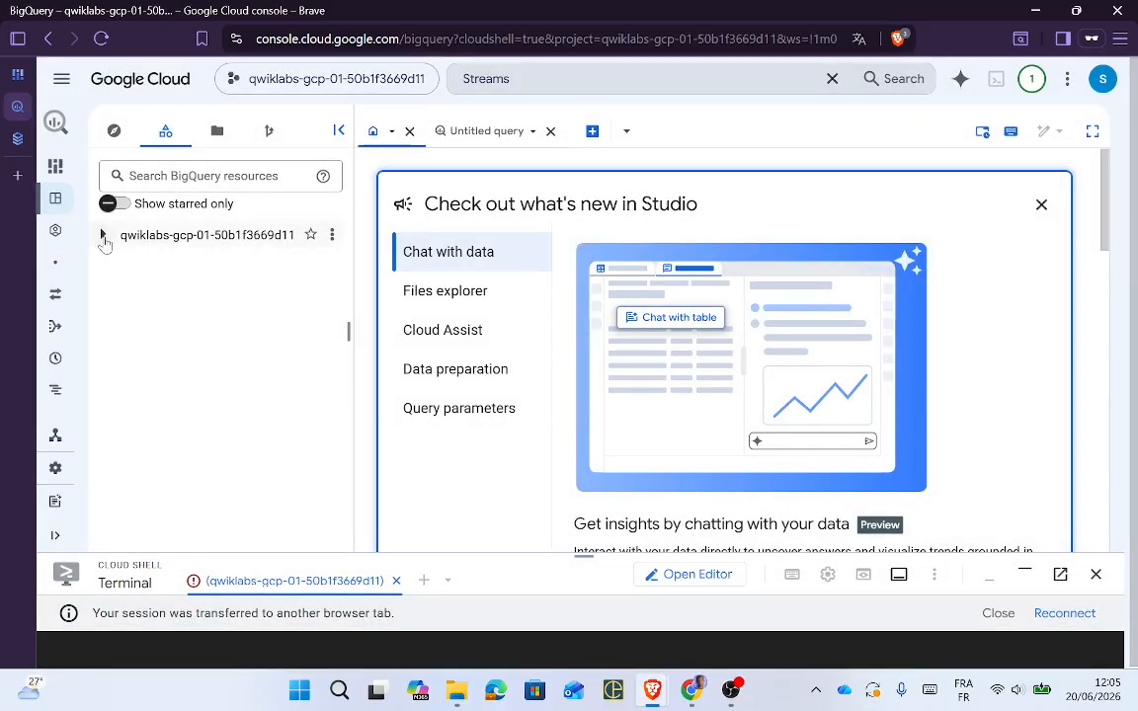
Step: Open example_table in the test dataset and preview it, finding no rows yet
left_click(104, 242)
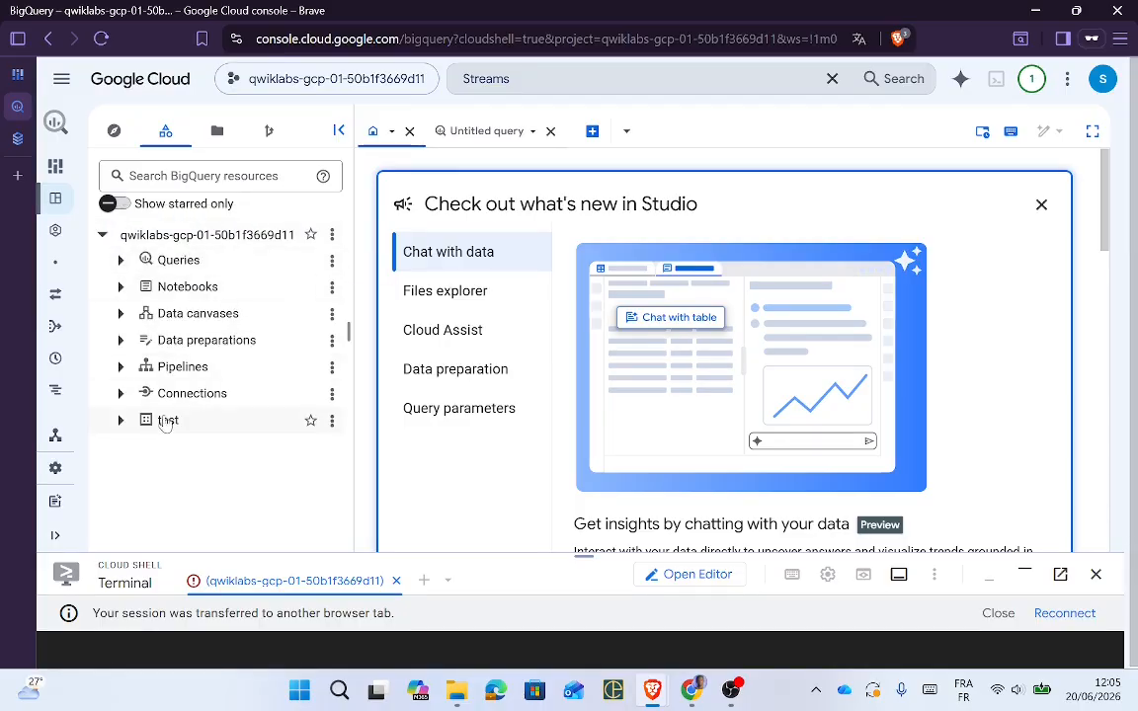
left_click(228, 423)
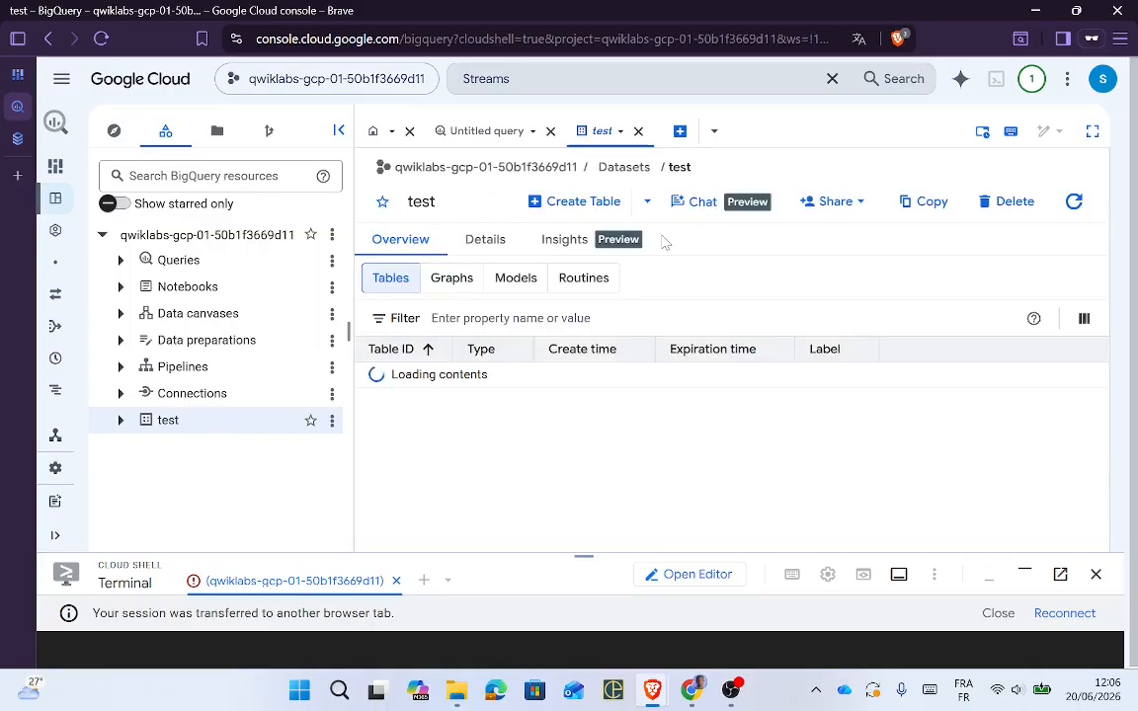
left_click(491, 242)
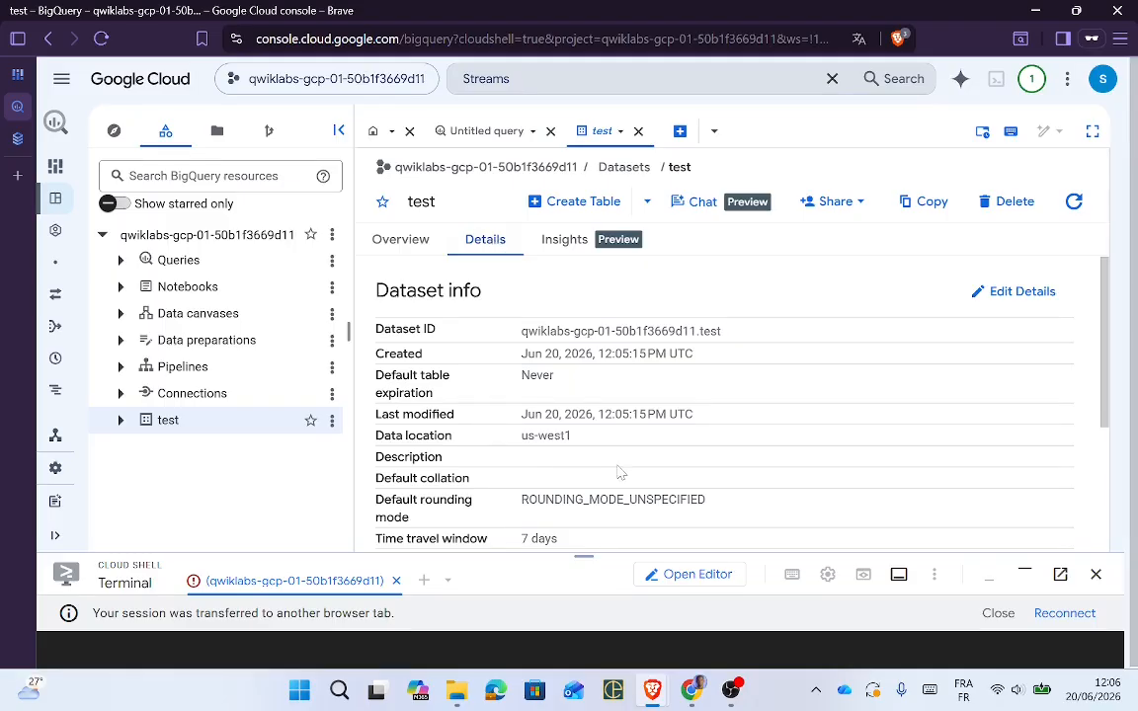
key("alt+Tab")
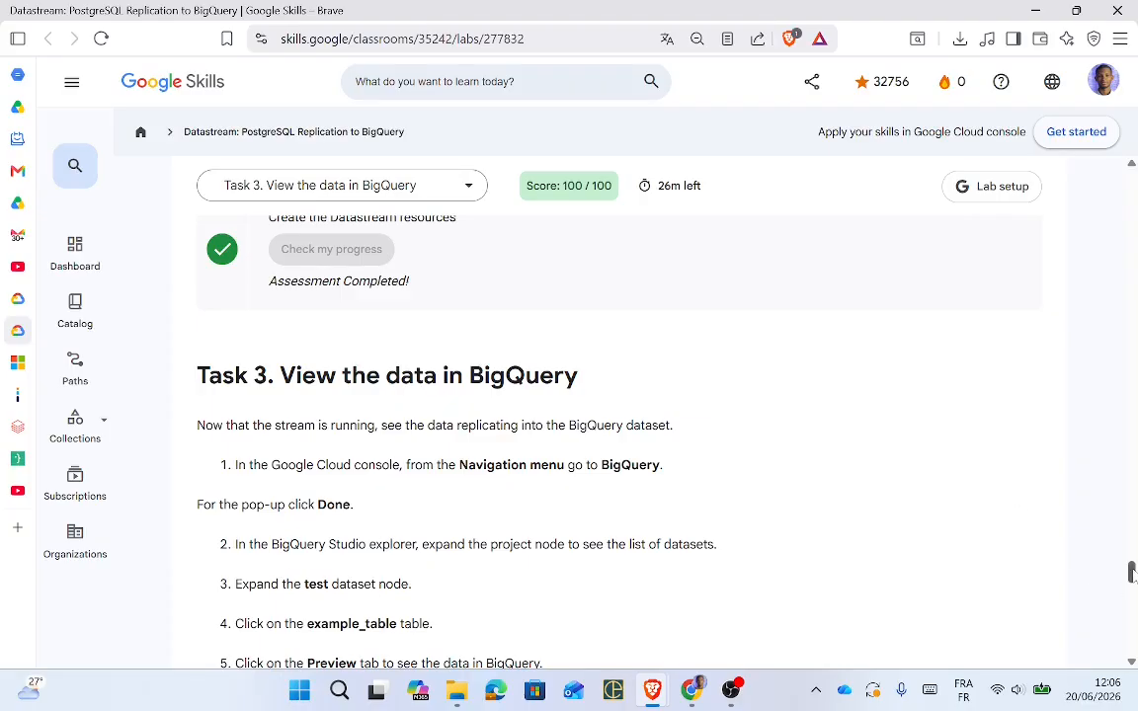
left_click_drag(1133, 573, 1133, 581)
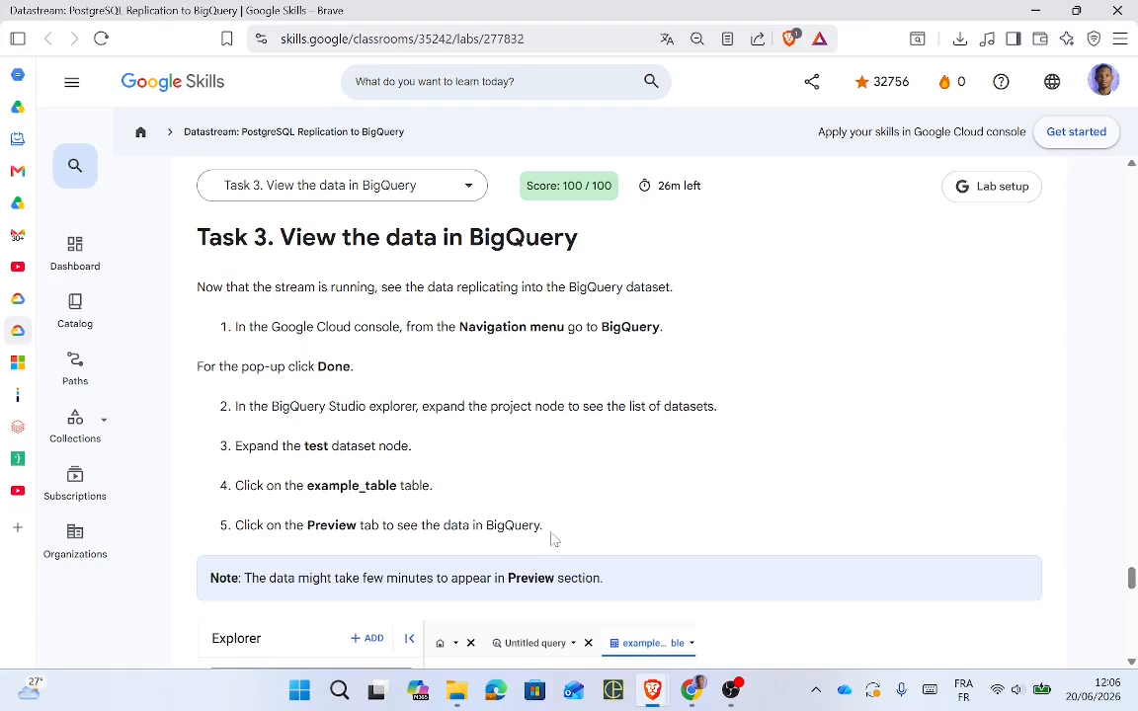
key("alt+Tab")
key("alt+Tab")
key("alt+Tab")
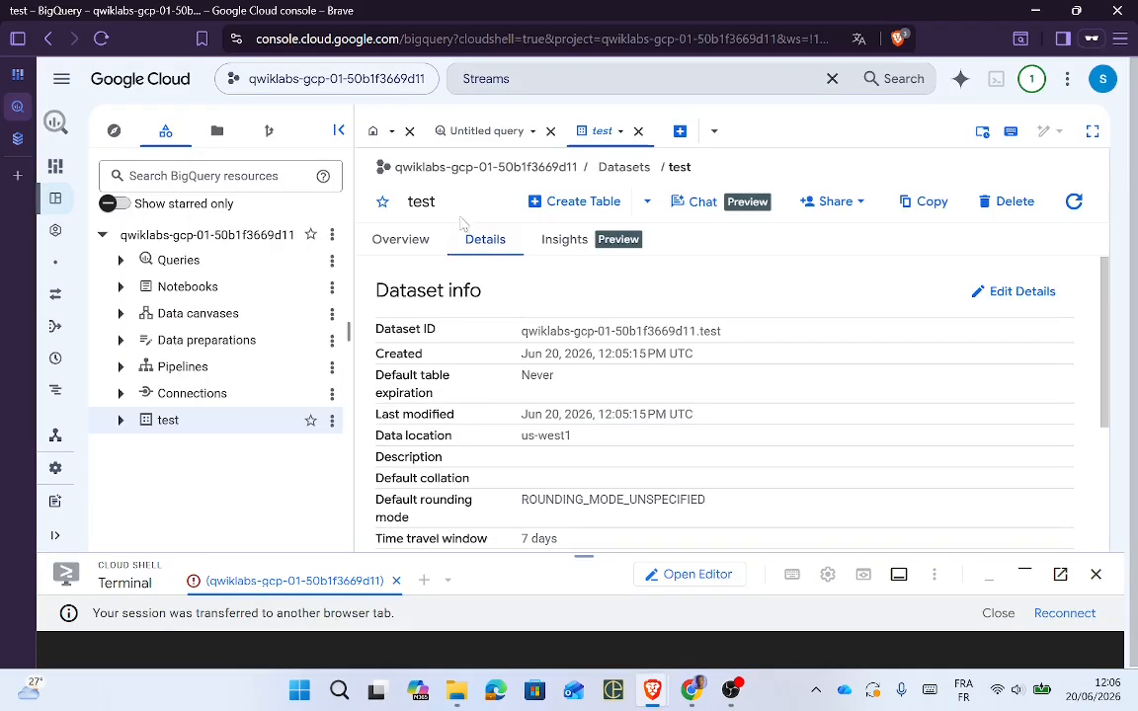
left_click(402, 242)
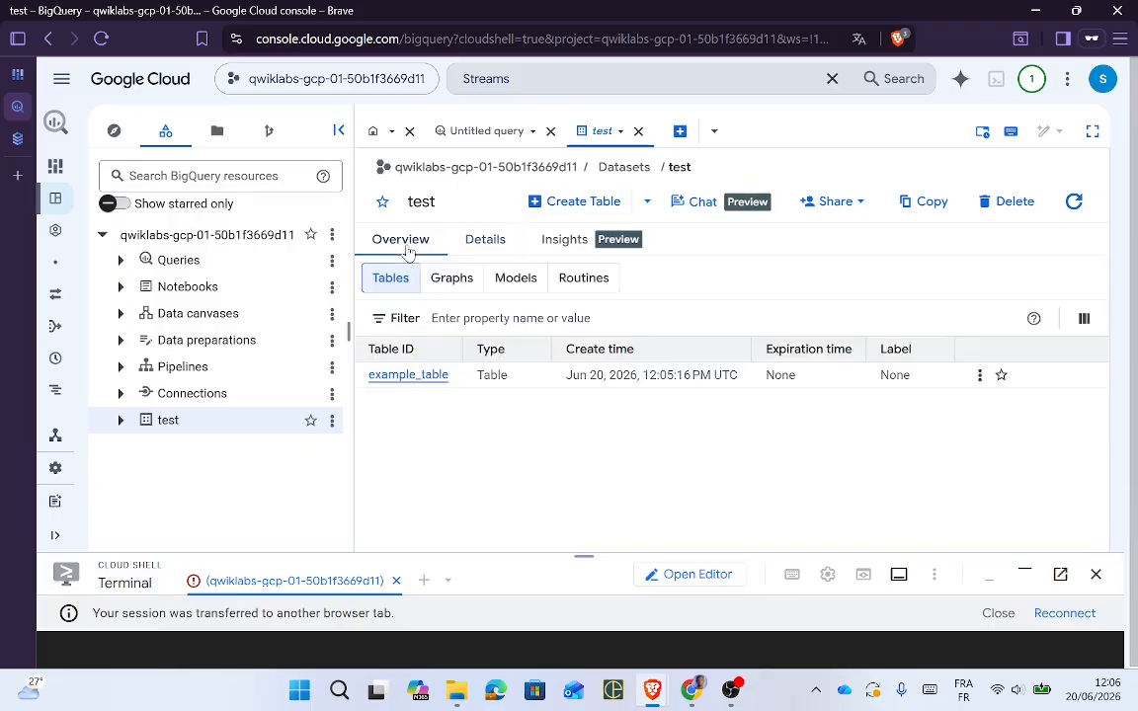
left_click(411, 377)
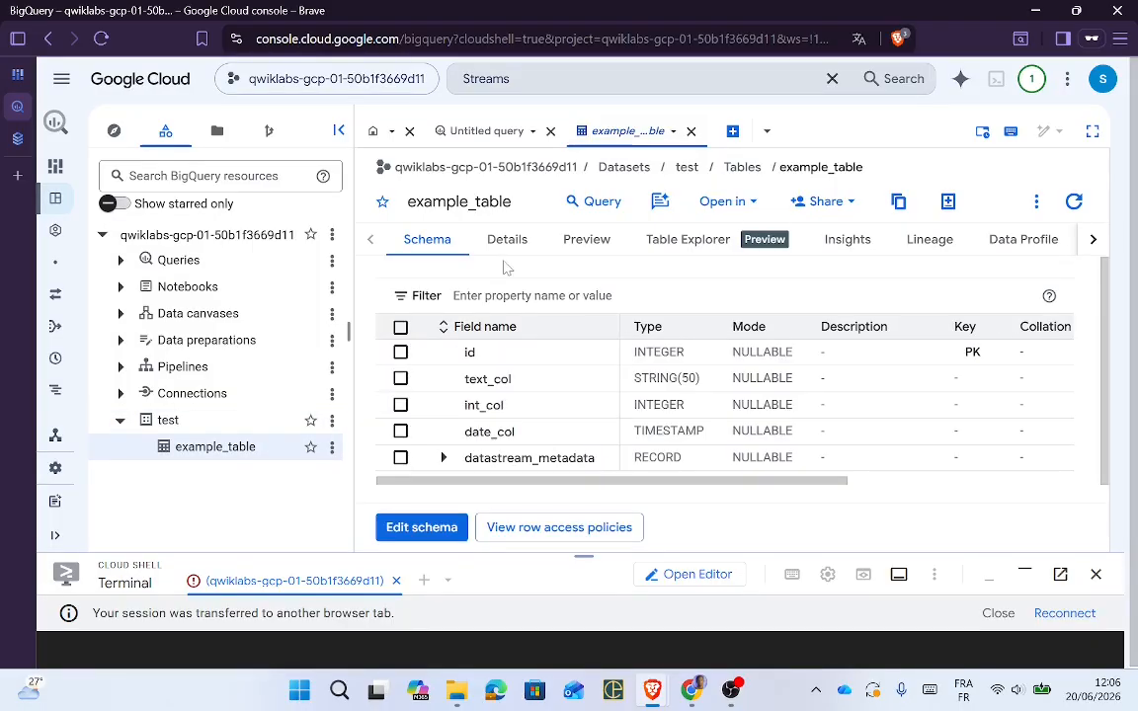
left_click(589, 245)
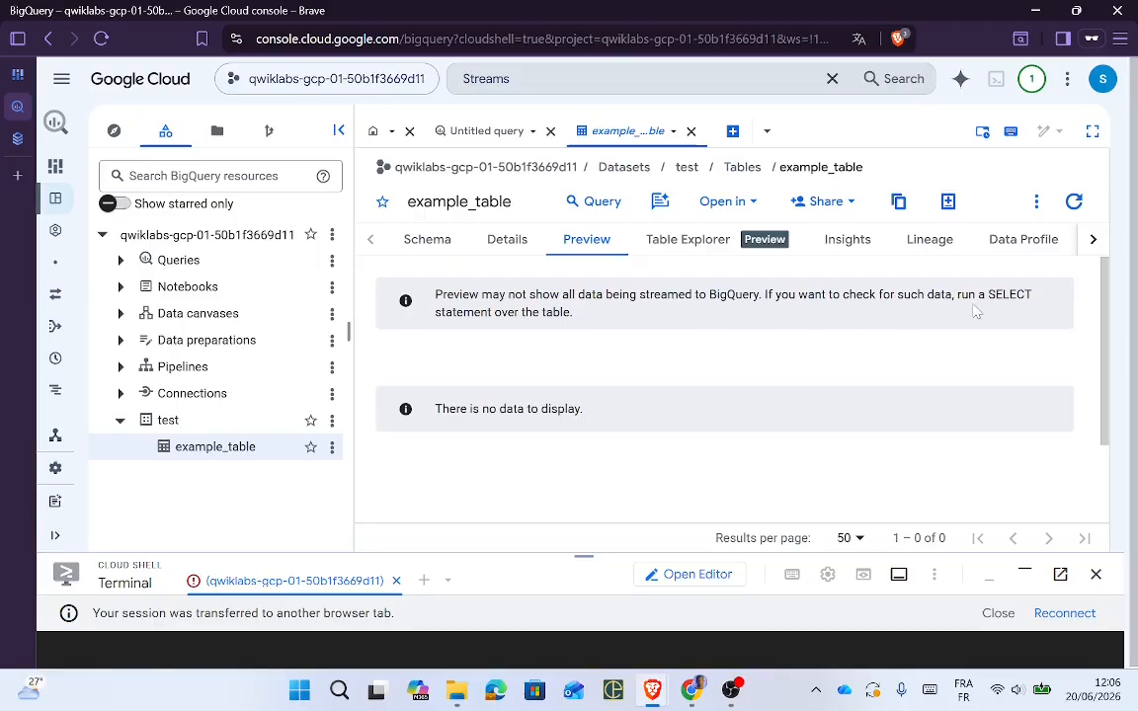
Step: Copy the lab's query SELECT * FROM test.example_table ORDER BY id; for use in BigQuery
key("alt+Tab")
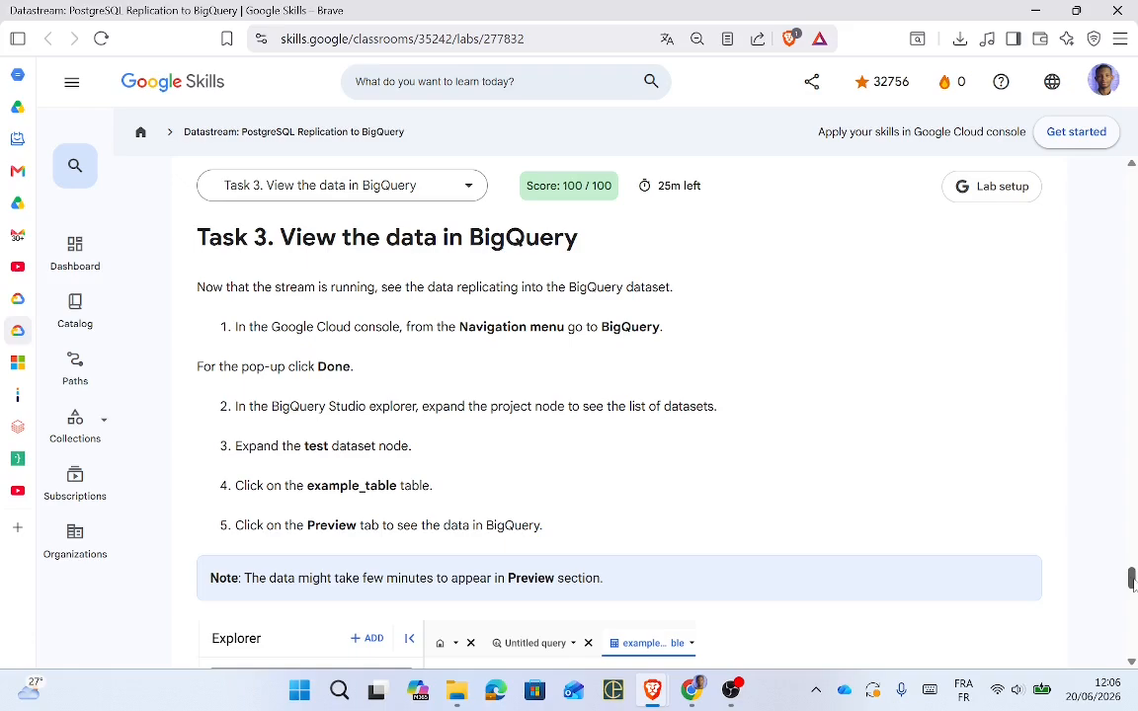
left_click_drag(1132, 583, 1133, 603)
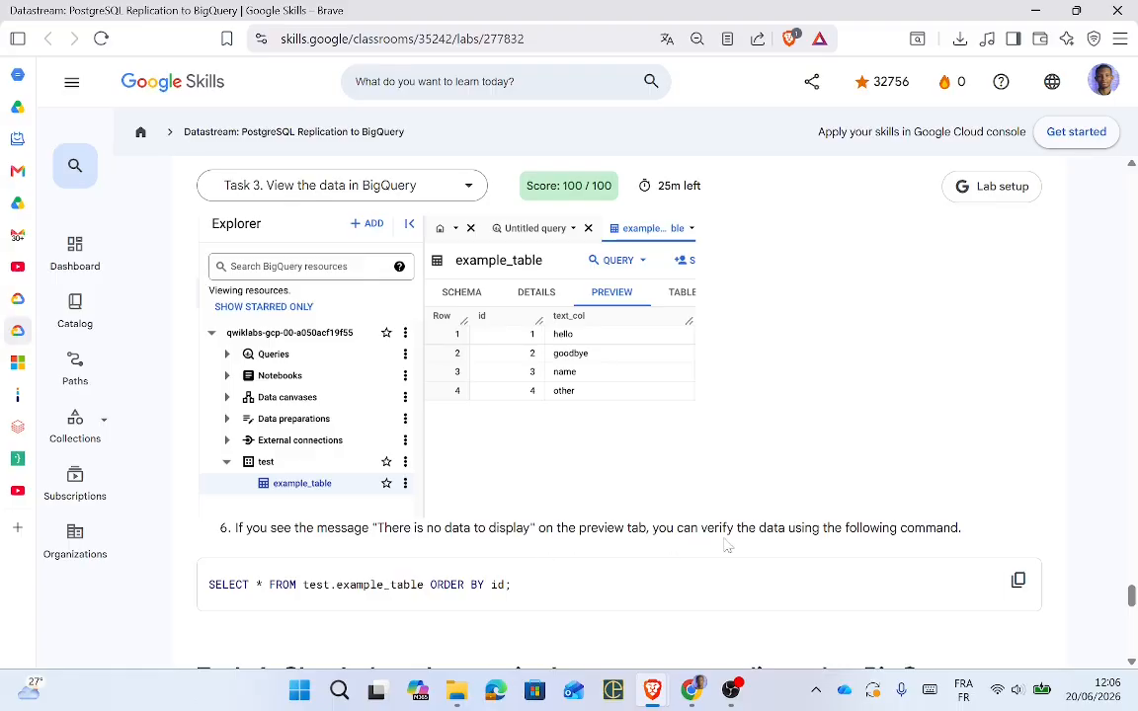
left_click(1017, 580)
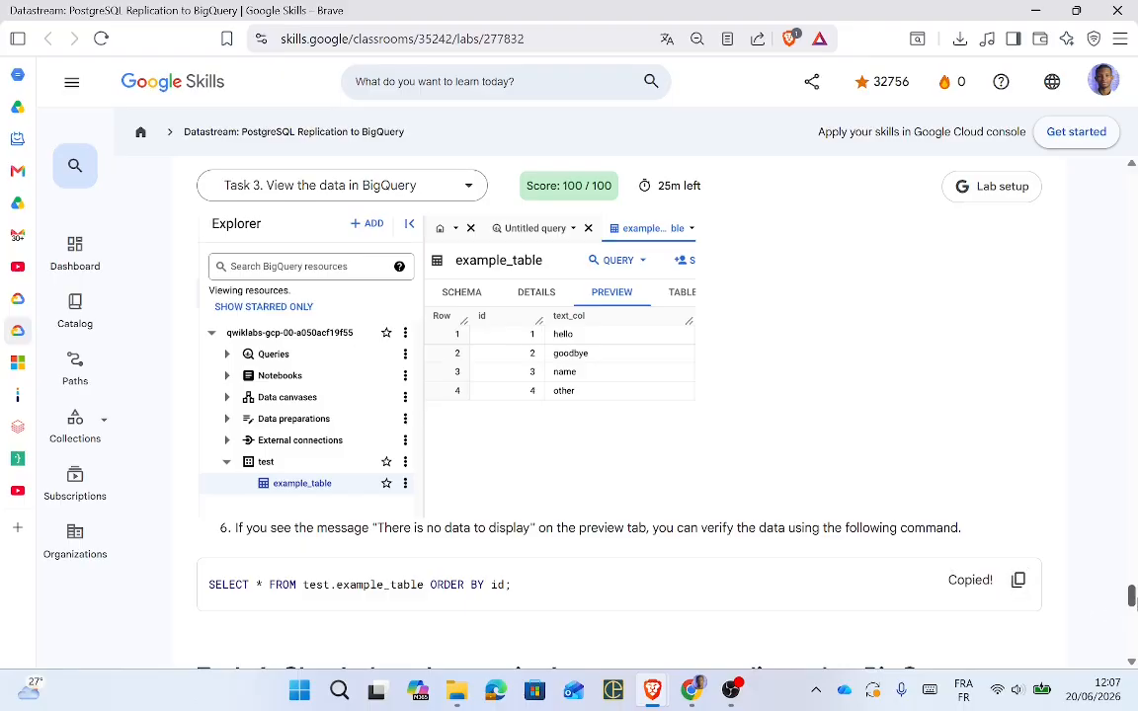
left_click_drag(1134, 605, 1134, 609)
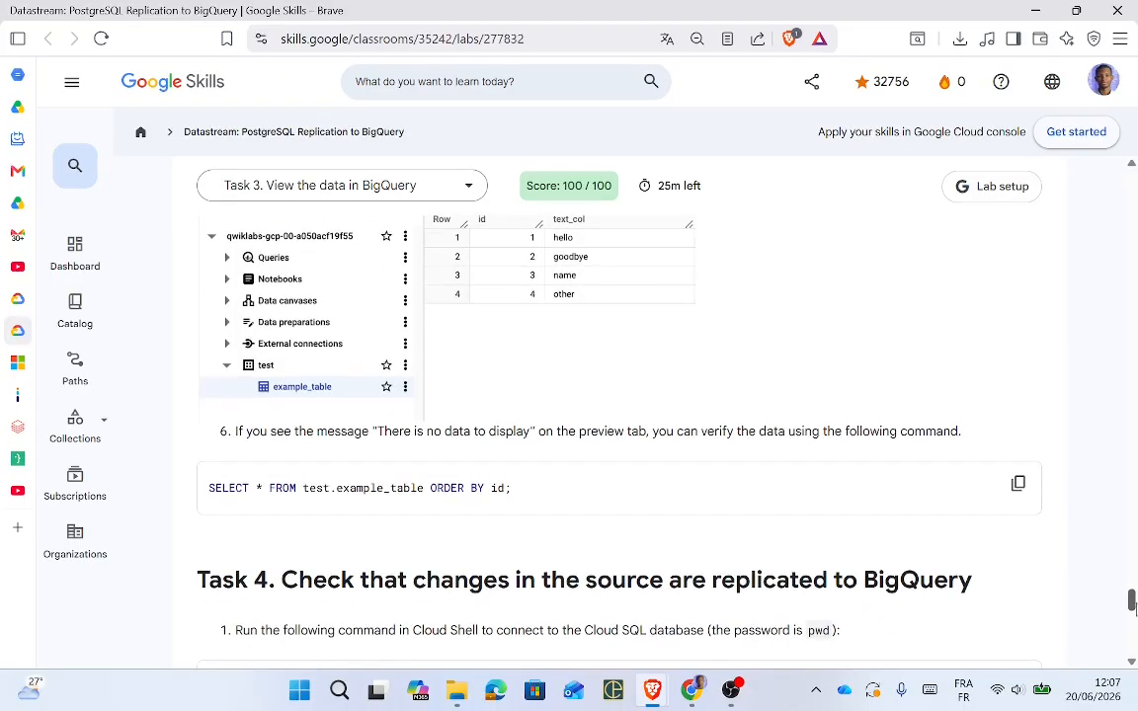
key("alt+Tab")
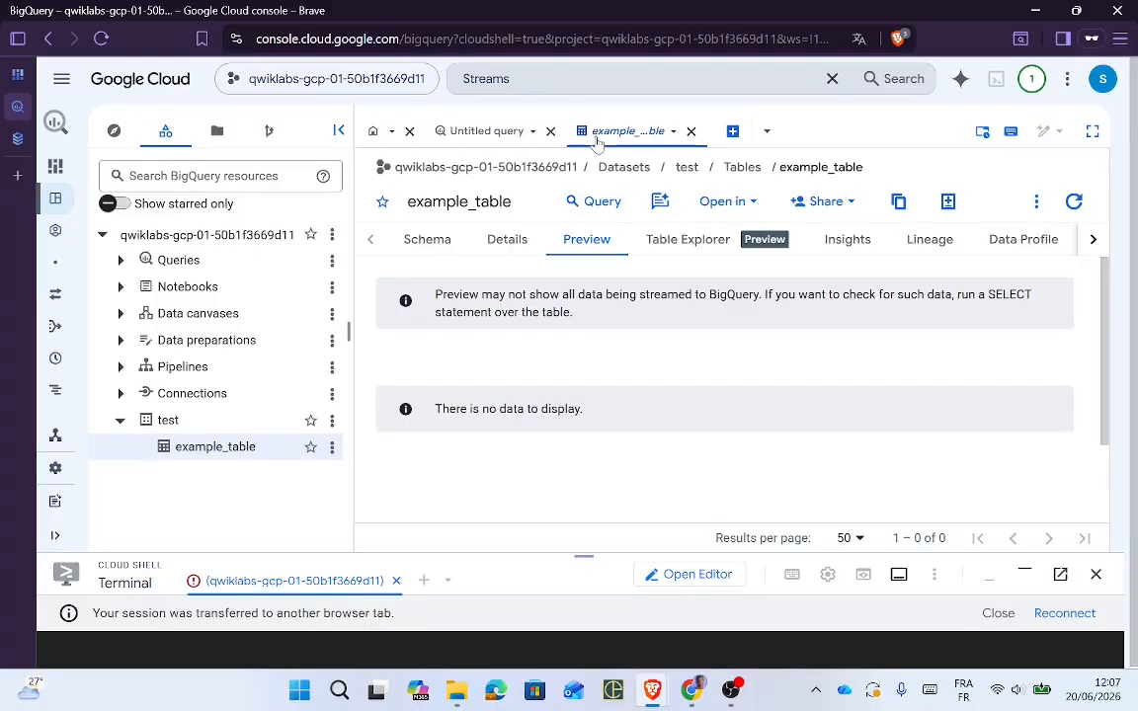
Step: Run the SELECT query on example_table in a new query tab, returning 4 rows
left_click(733, 133)
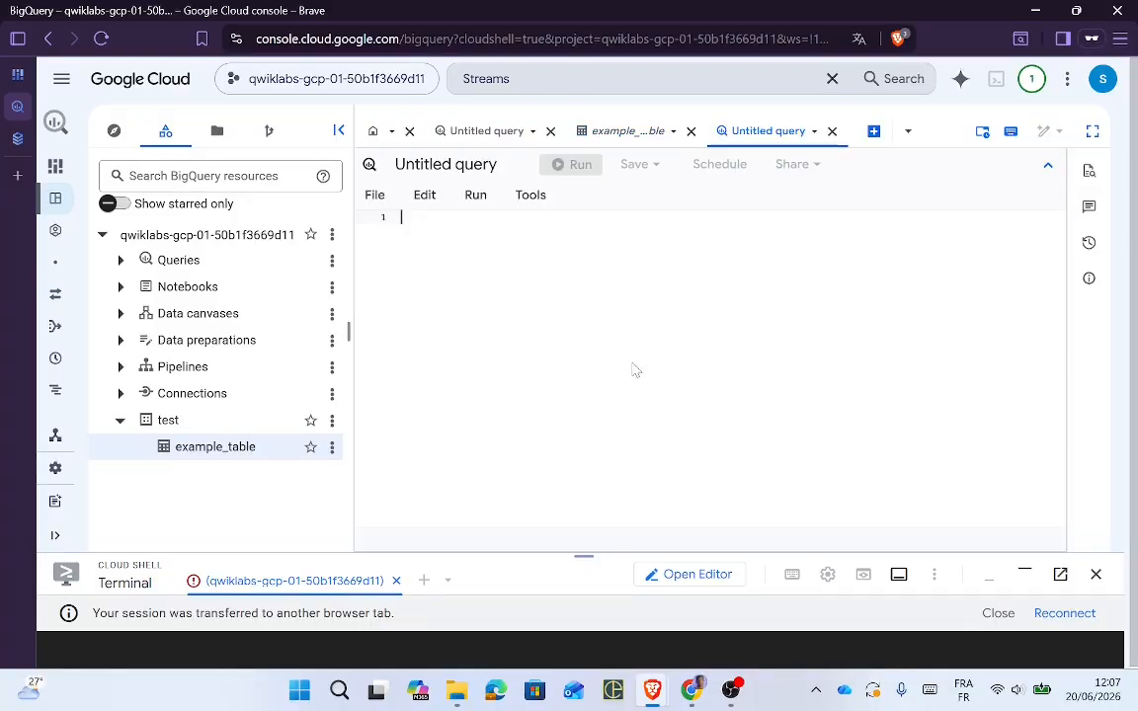
key("ctrl+v")
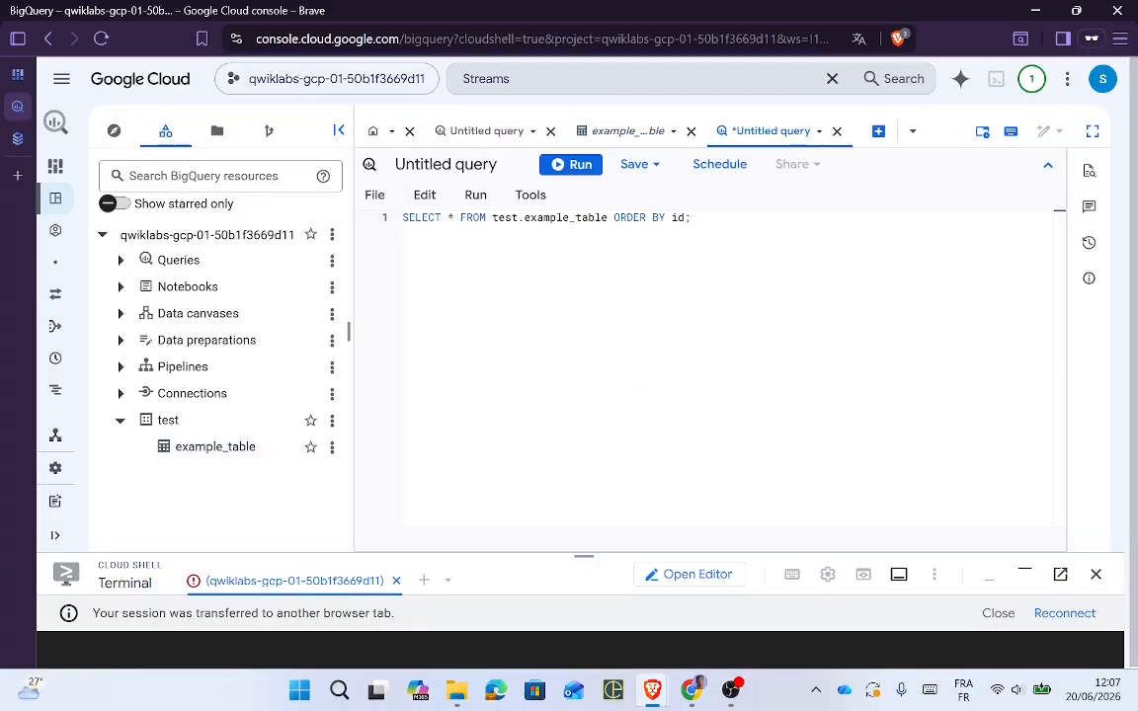
left_click(561, 164)
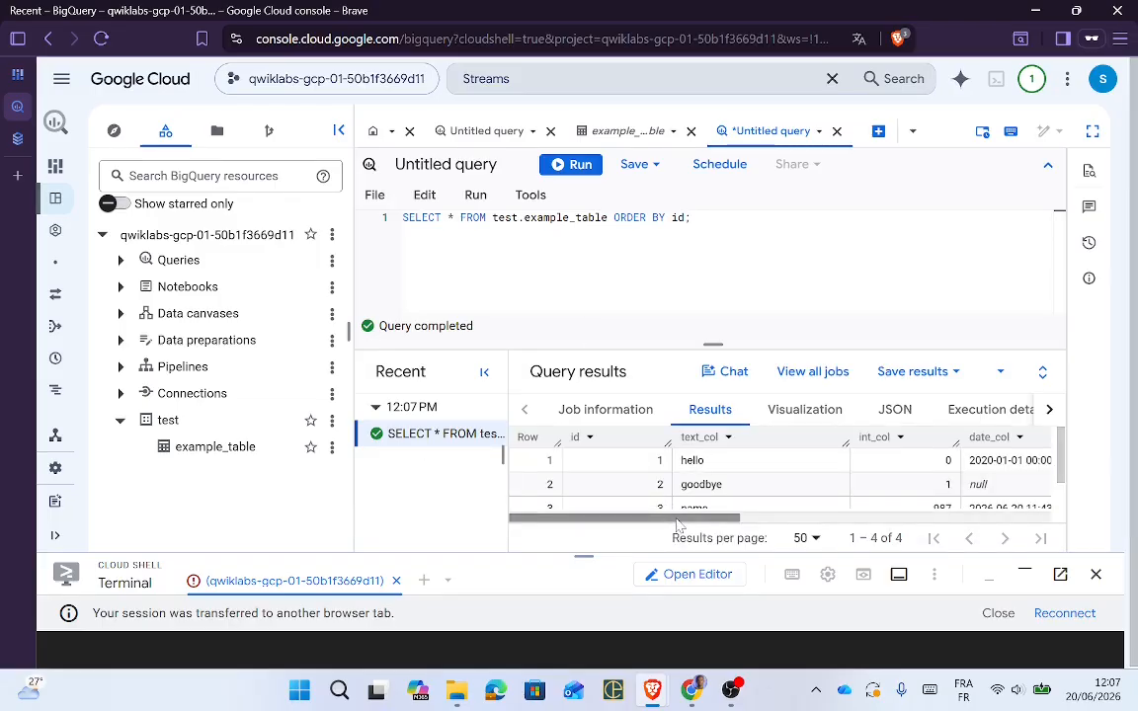
left_click_drag(689, 520, 499, 529)
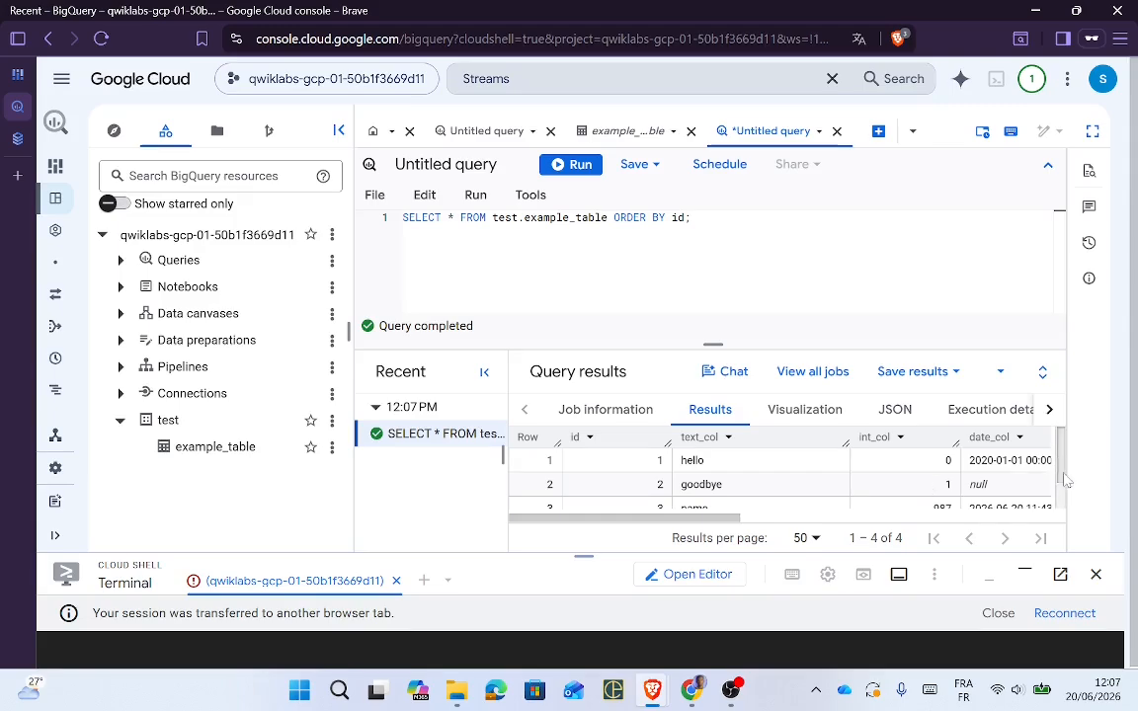
left_click_drag(1062, 470, 1064, 418)
key("alt+Tab")
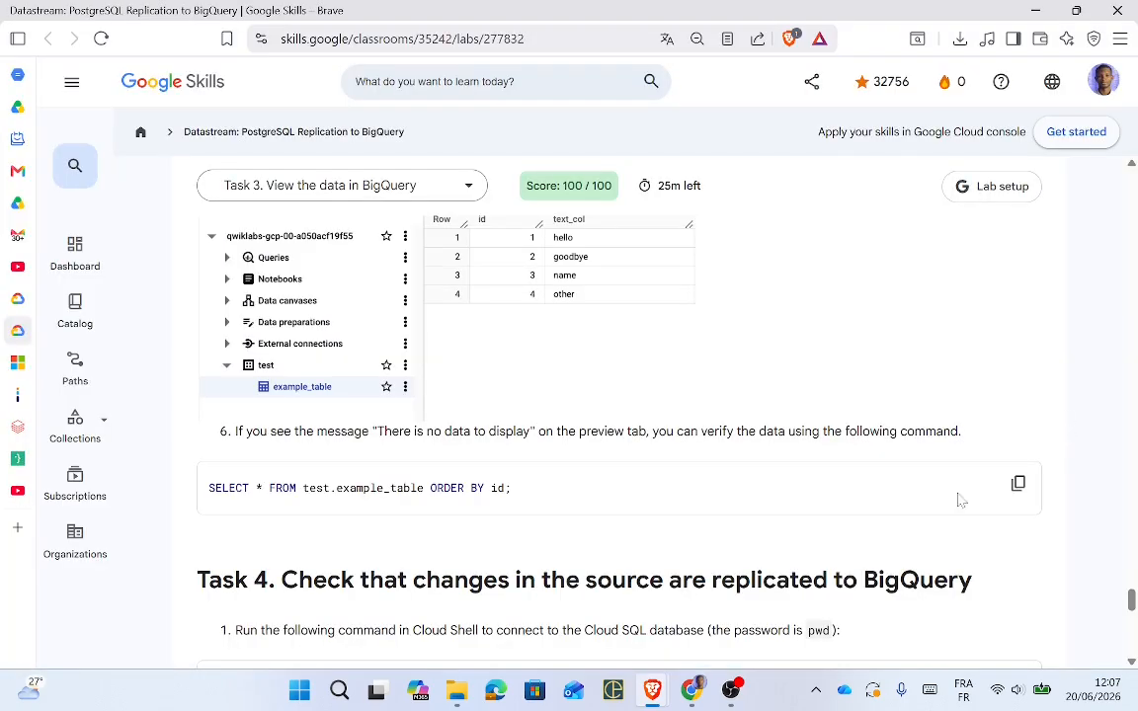
scroll(1132, 602, "down", 2)
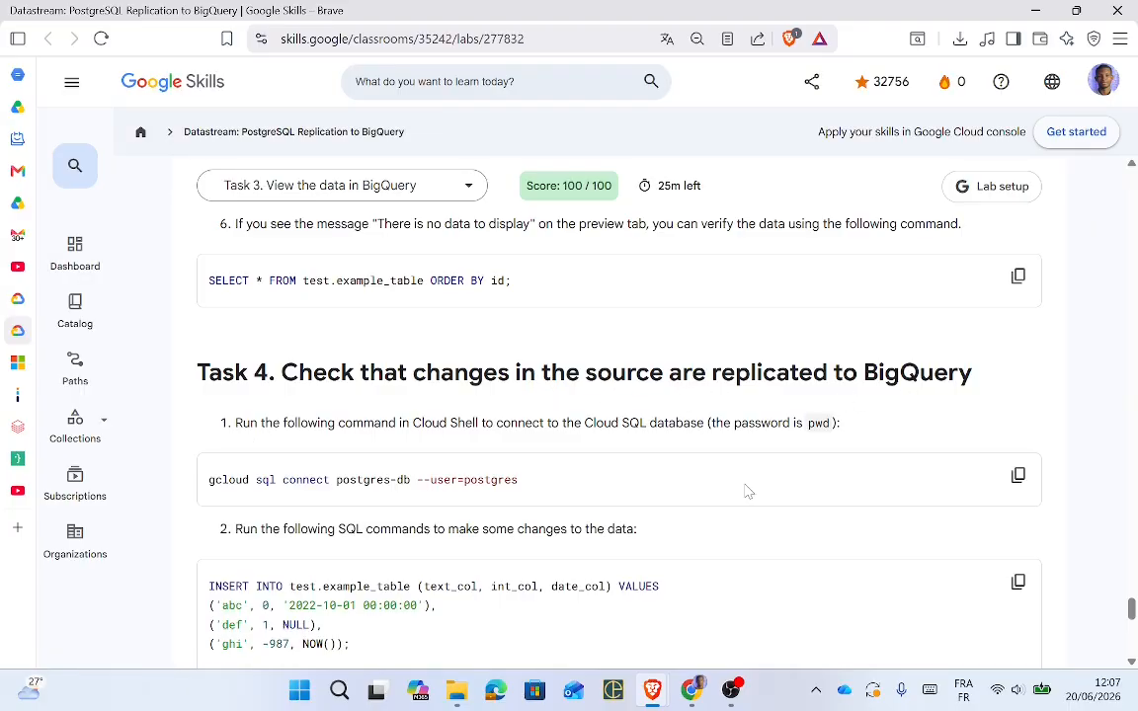
Step: Copy the gcloud sql connect command and reconnect an enlarged Cloud Shell session
left_click(1018, 475)
key("alt+Tab")
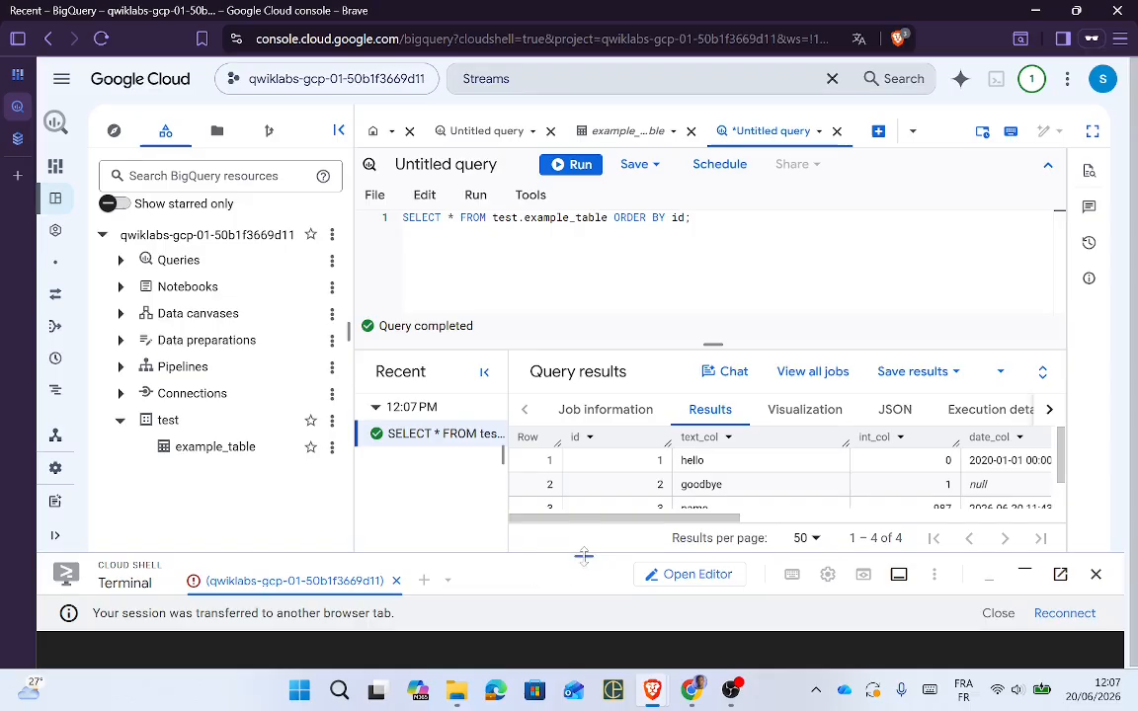
left_click_drag(583, 555, 618, 388)
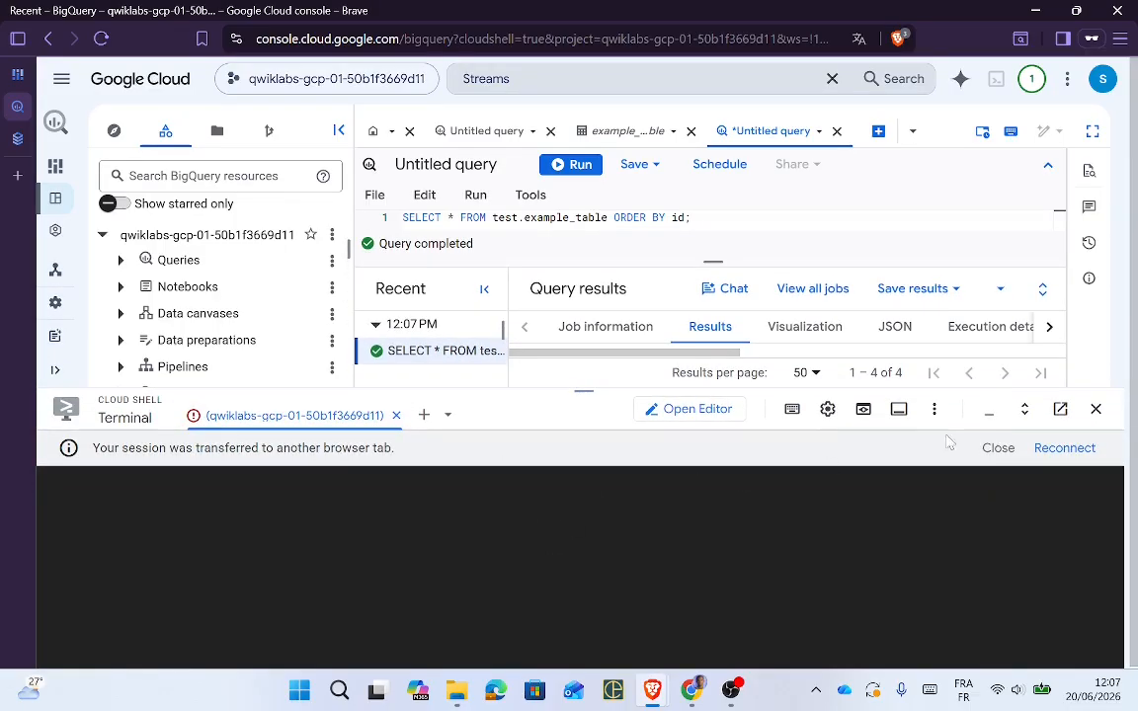
left_click(1064, 448)
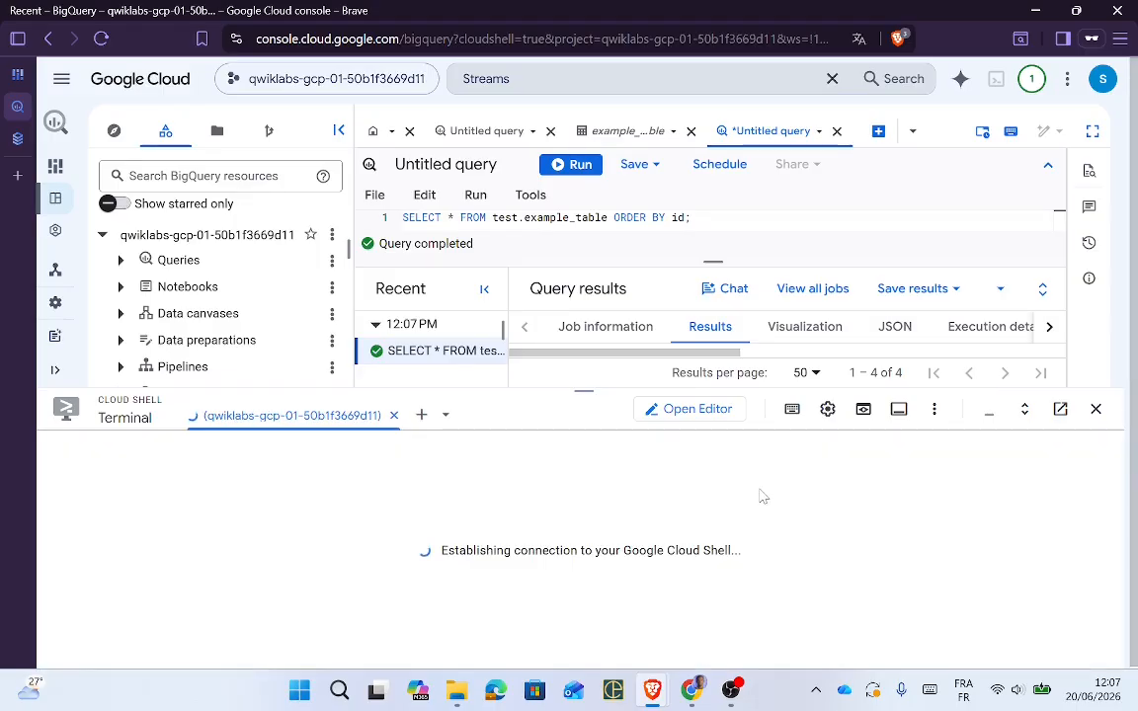
Step: Copy the lab's INSERT, UPDATE and DELETE SQL and quit the current psql session with \q
key("alt+Tab")
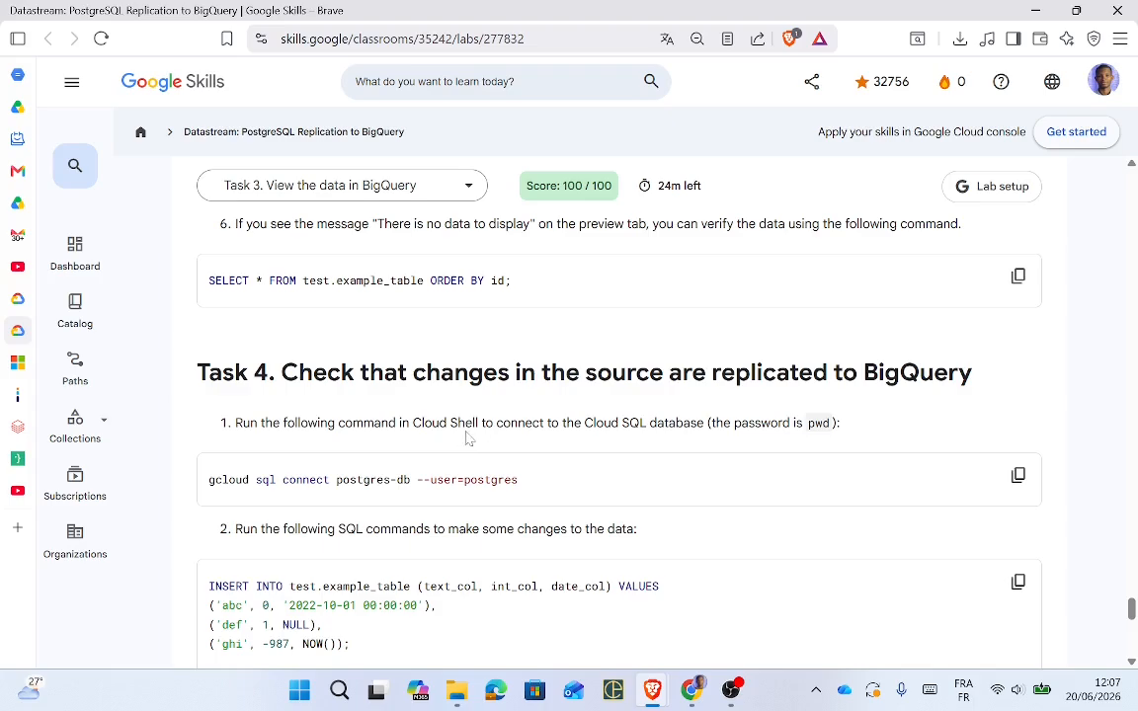
key("alt+Tab")
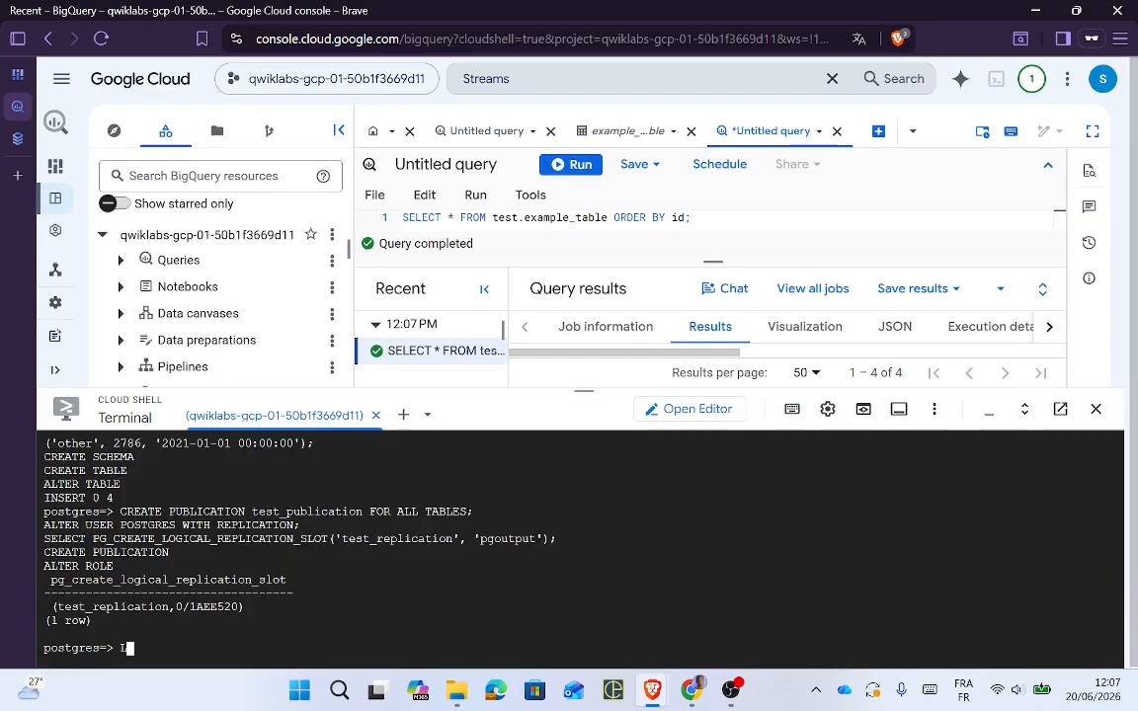
key("alt+Tab")
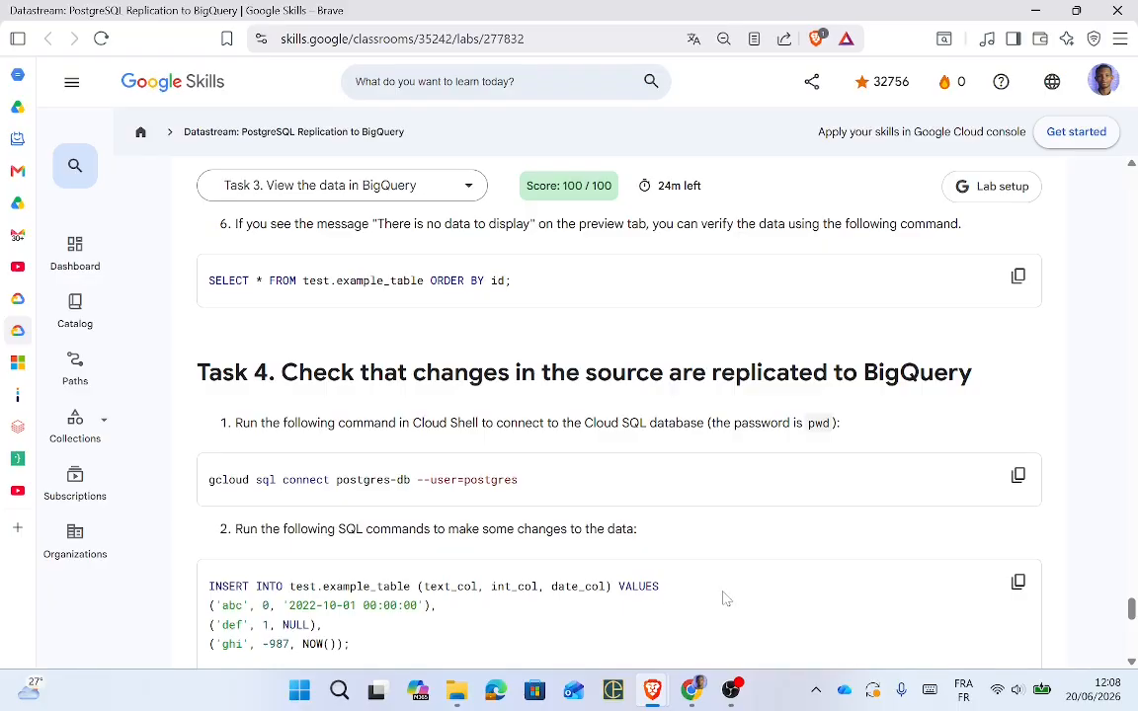
left_click(1018, 583)
left_click_drag(1132, 608, 1133, 618)
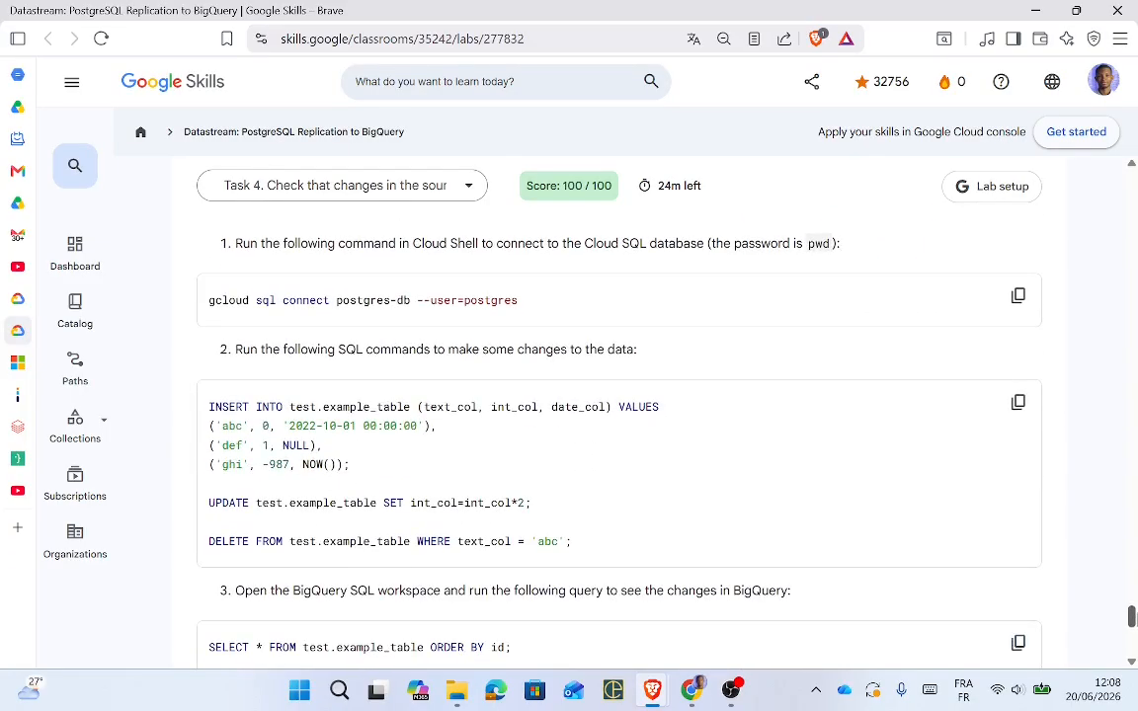
key("alt+Tab")
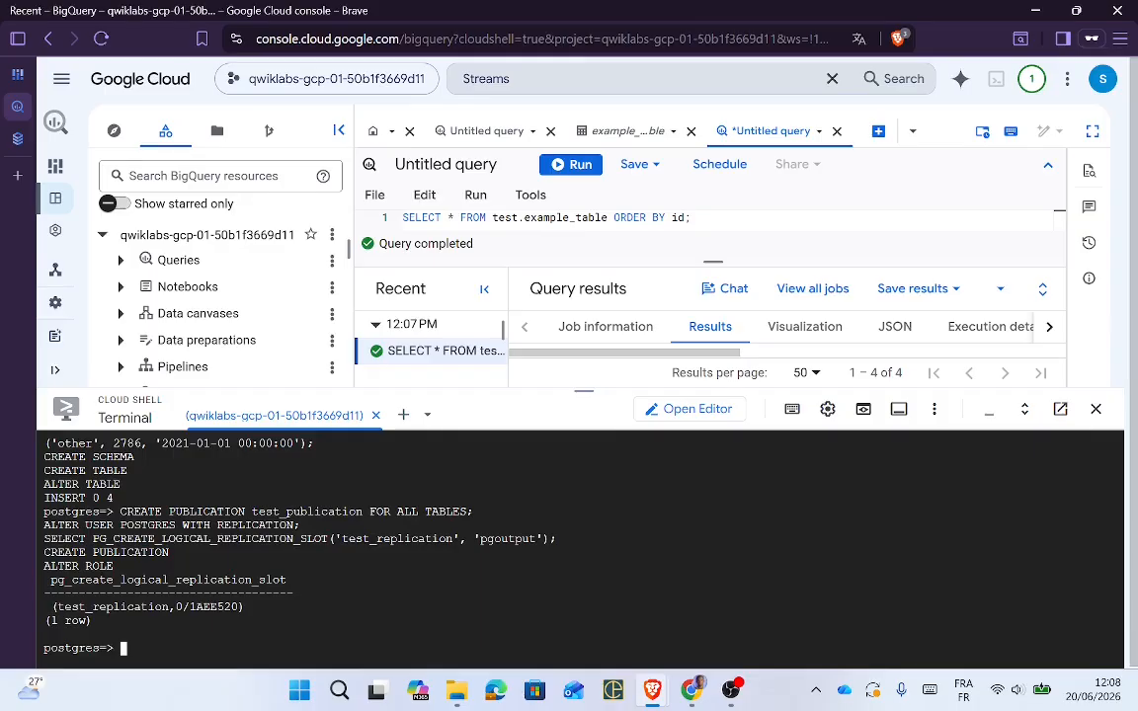
type("\\q")
key("Return")
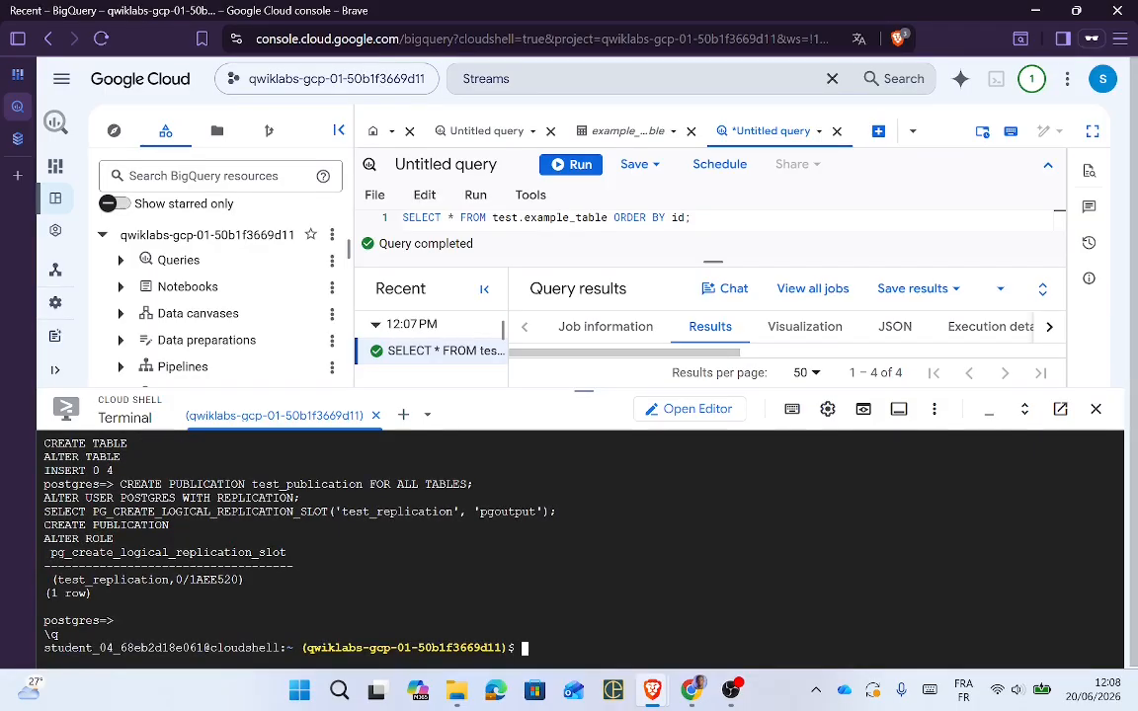
Step: Connect to postgres-db with gcloud sql connect postgres-db --user=postgres and enter the database password
key("alt+Tab")
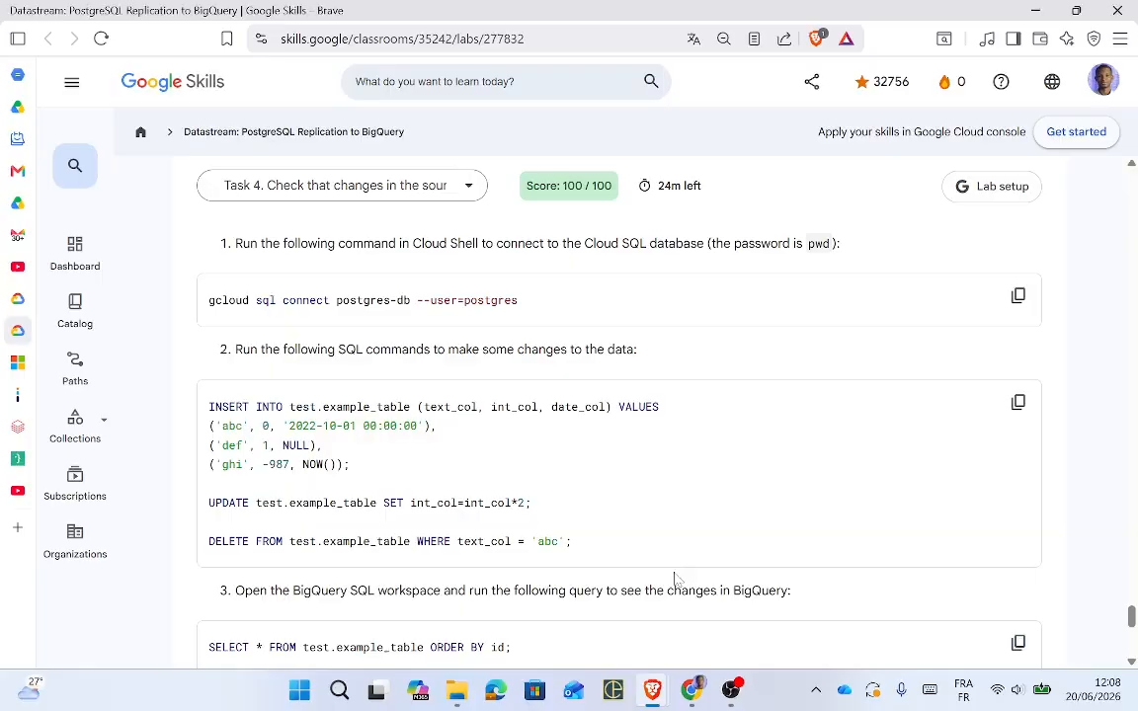
left_click(1017, 297)
key("alt+Tab")
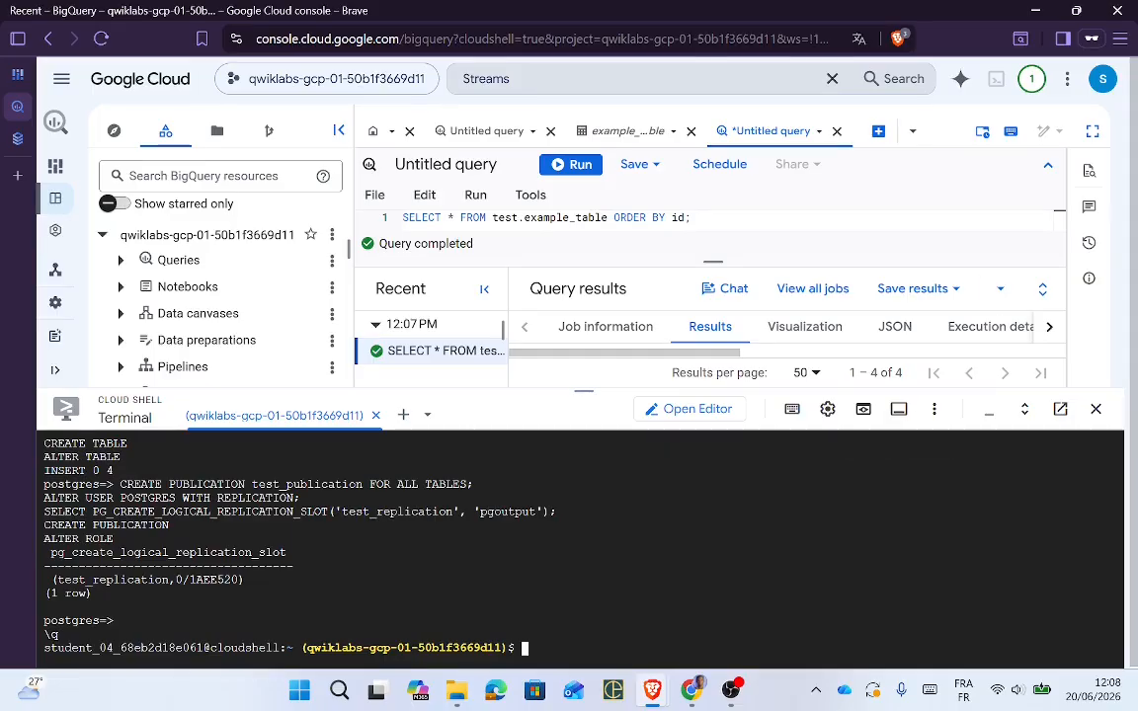
right_click(780, 516)
left_click(815, 312)
key("Return")
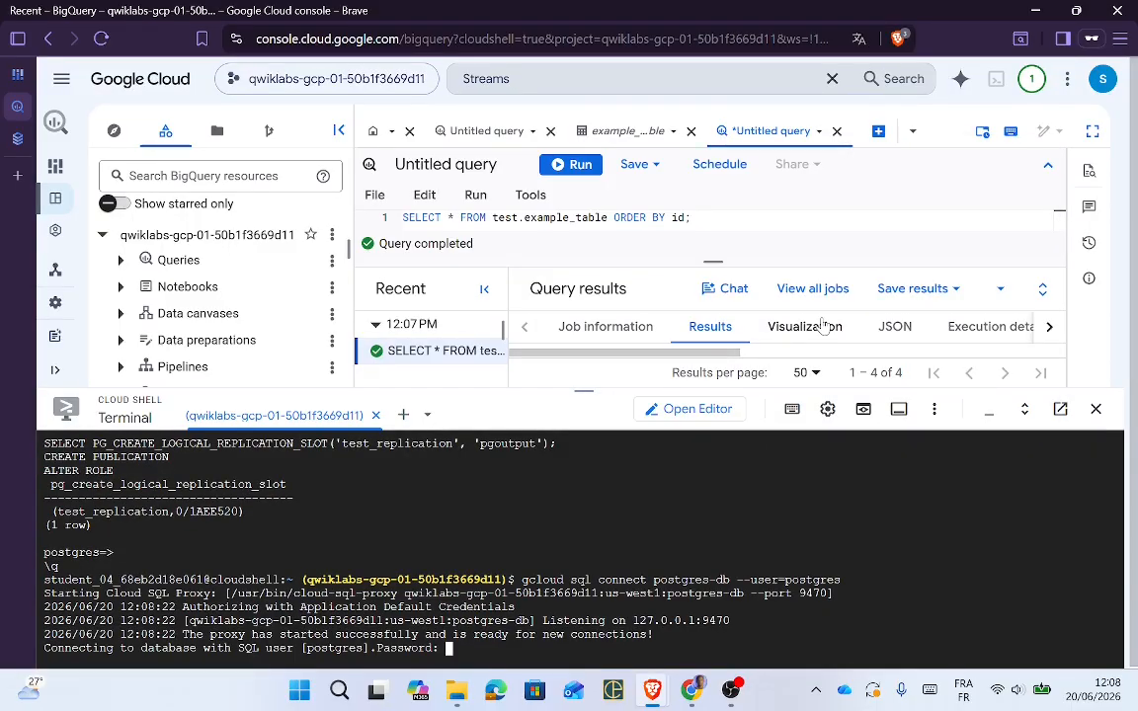
type("pwd")
key("Return")
Step: Paste and run the lab's SQL on example_table: 3 rows inserted, 7 updated, 1 deleted
key("alt+Tab")
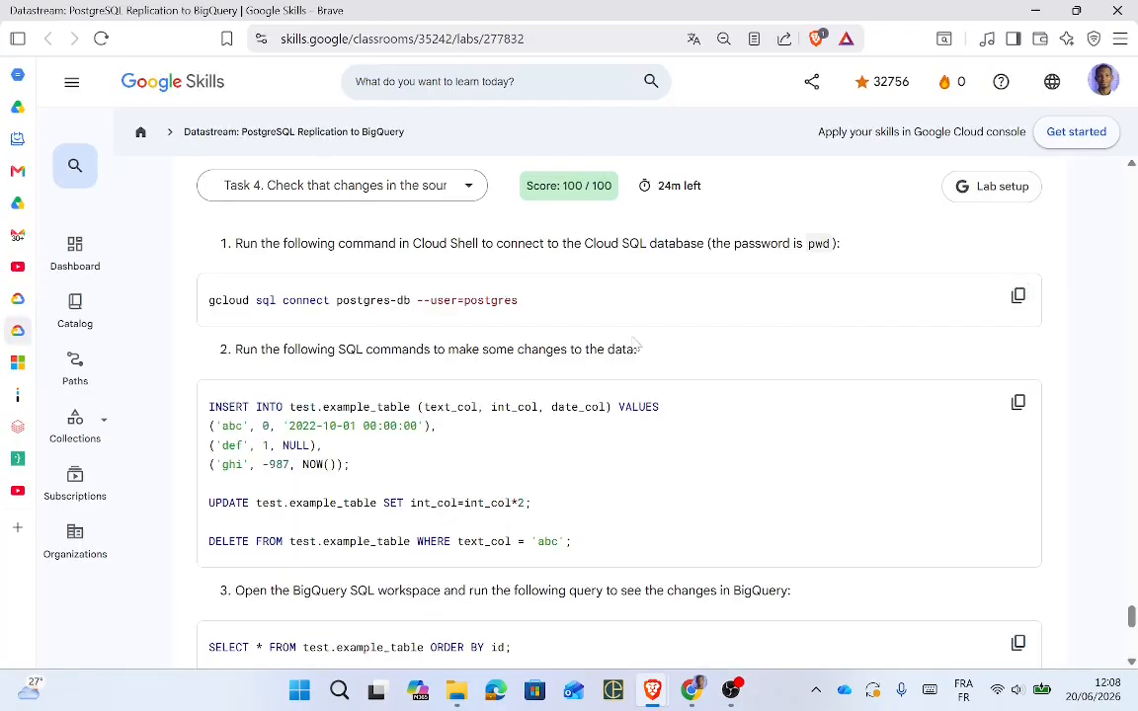
left_click(1021, 409)
key("alt+Tab")
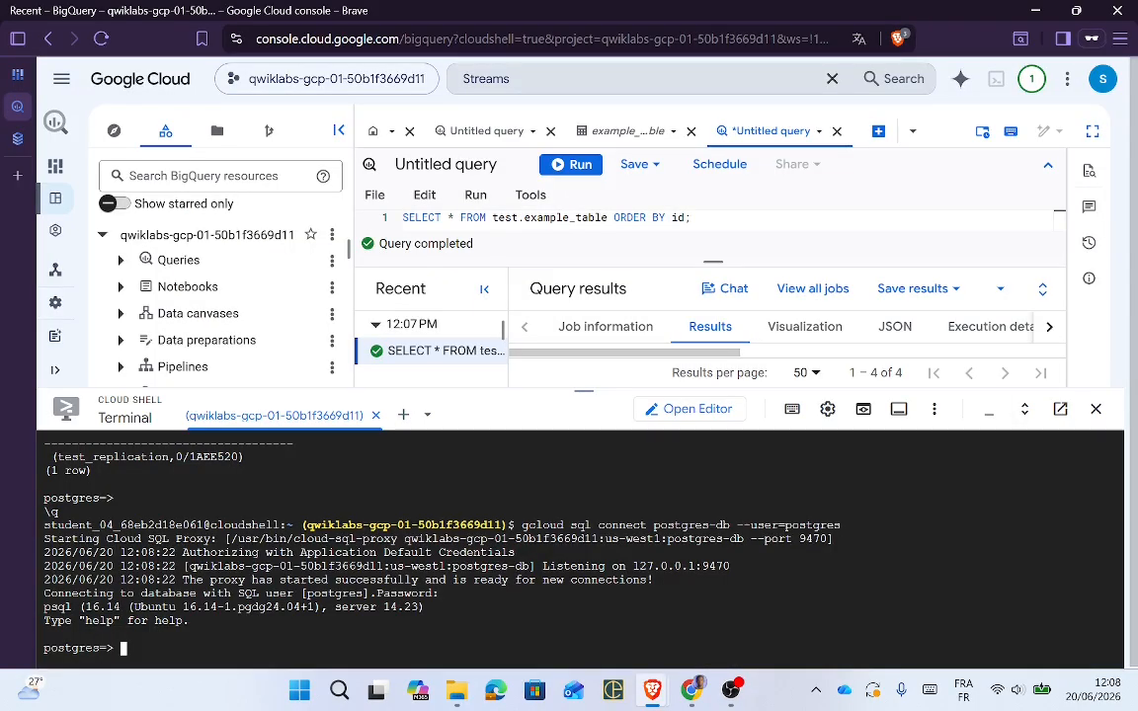
right_click(686, 621)
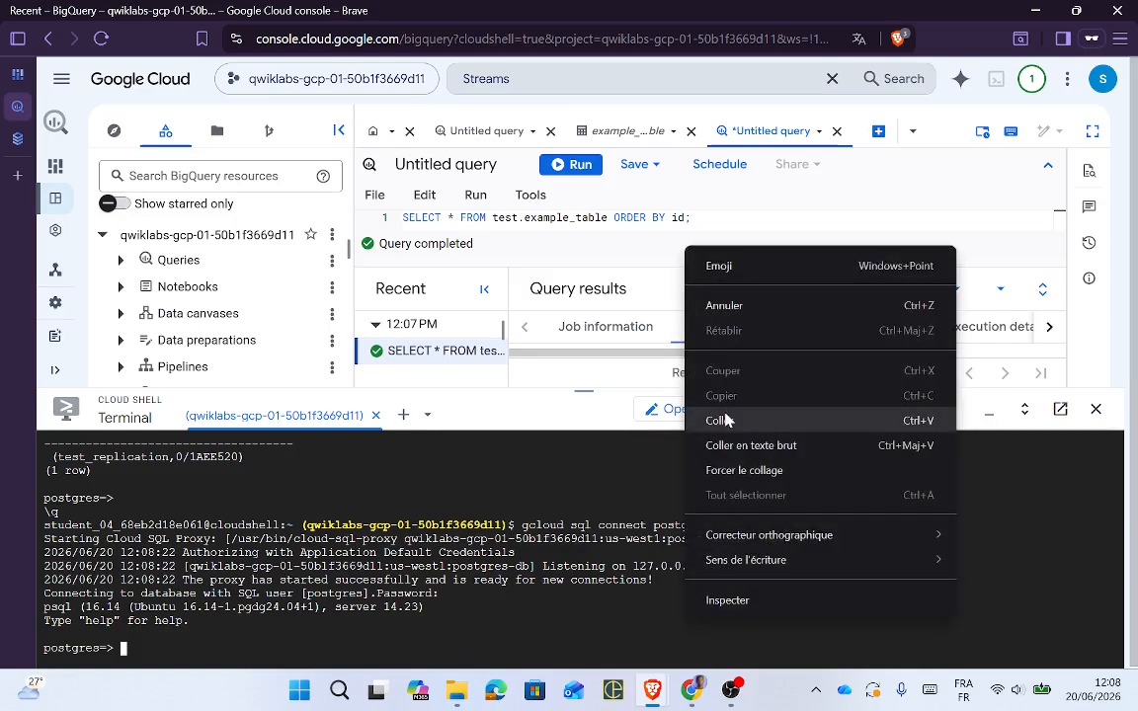
left_click(724, 420)
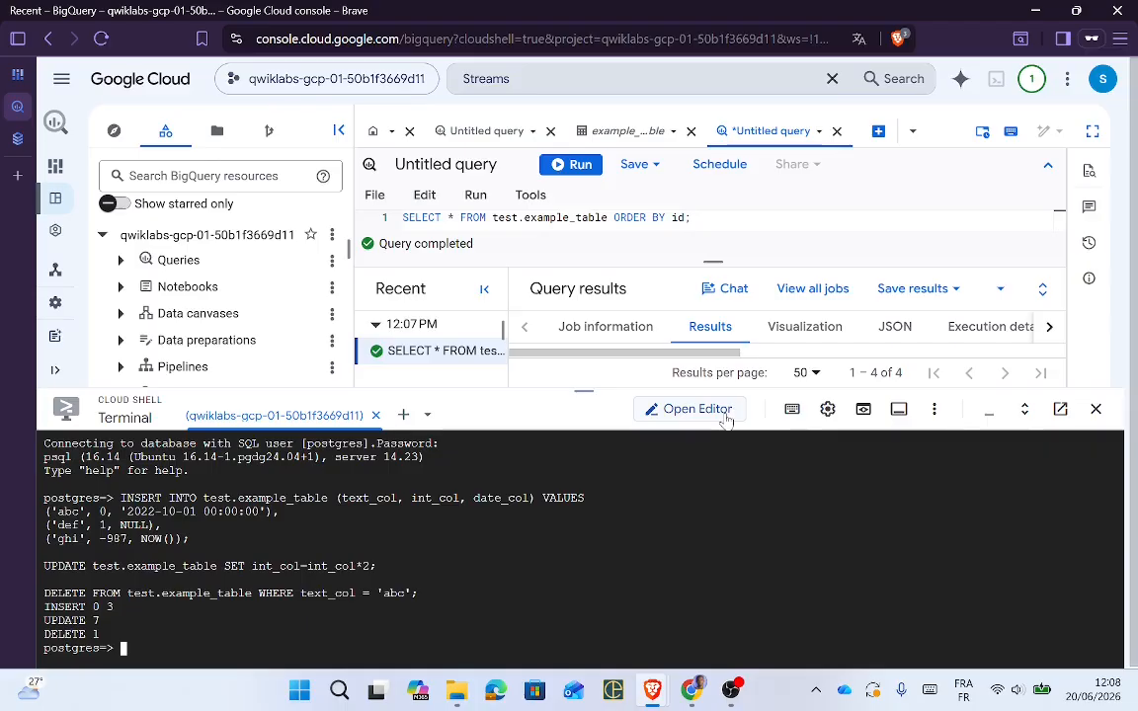
key("alt+Tab")
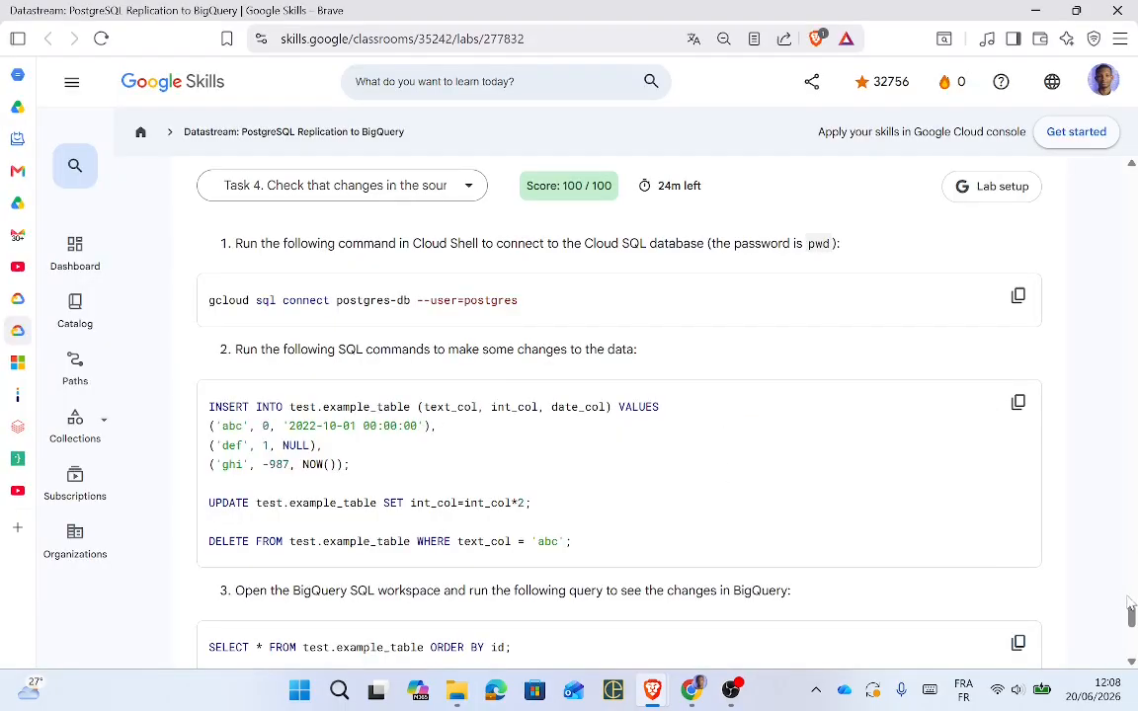
Step: Copy the lab's SELECT query for example_table again
left_click_drag(1132, 618, 1133, 623)
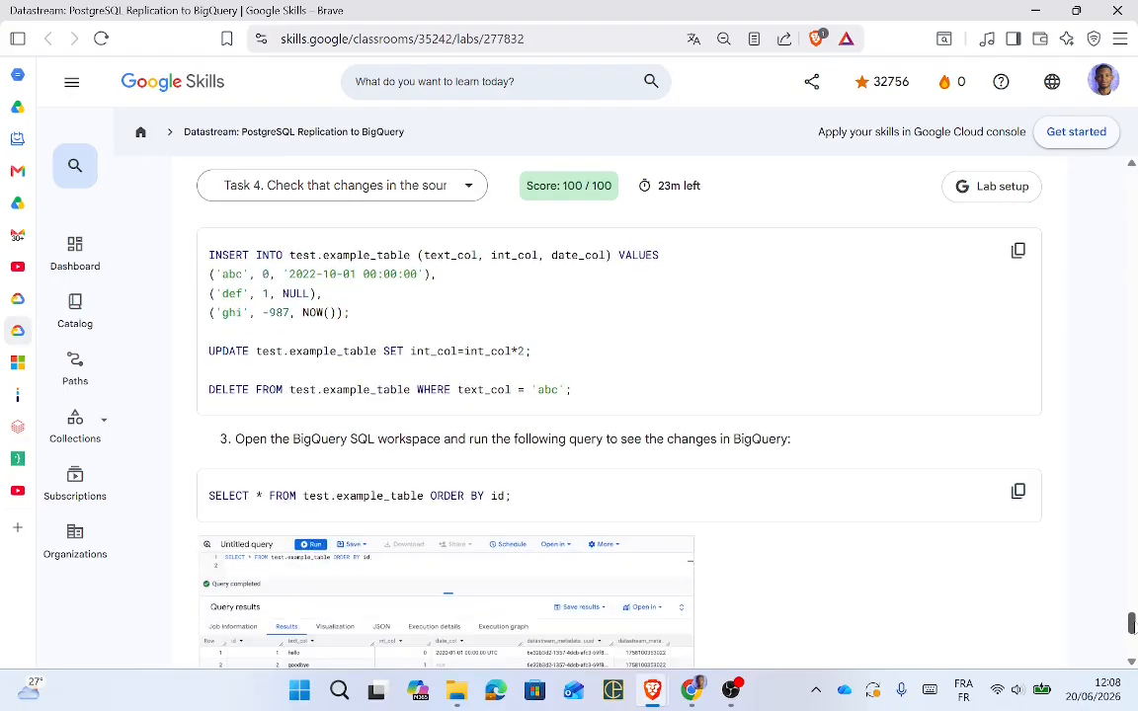
left_click(1019, 492)
scroll(1132, 622, "down", 5)
key("alt+Tab")
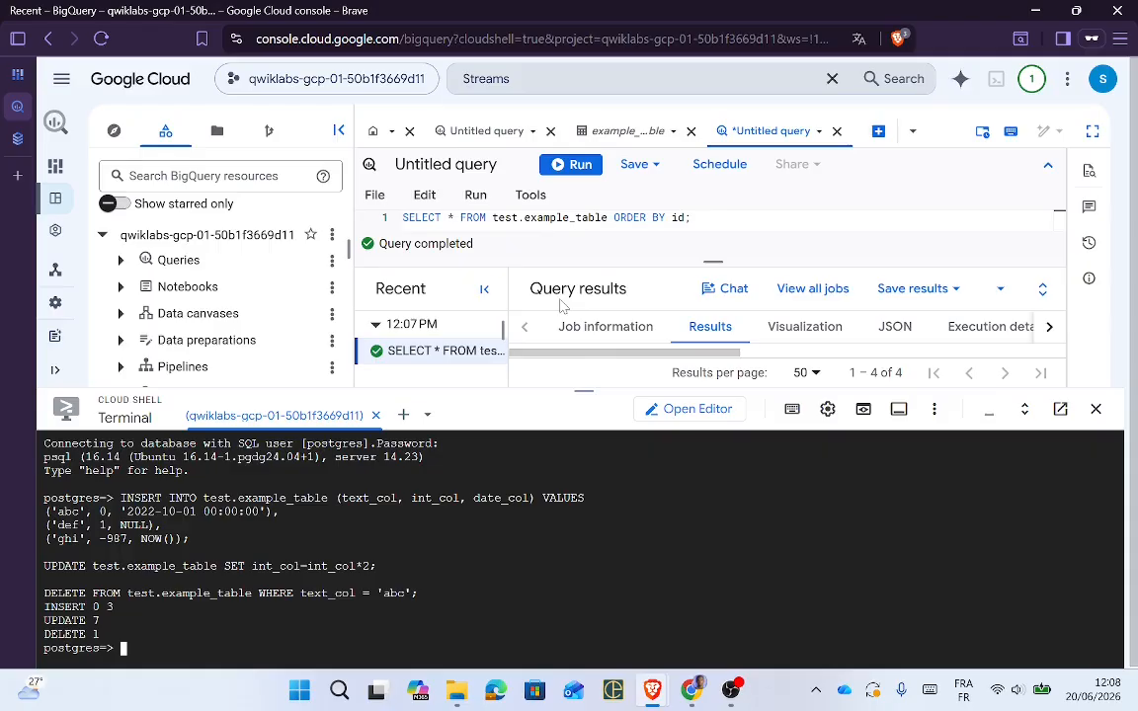
Step: Rerun the example_table query and enlarge the results to show all 6 rows, including def and ghi
left_click_drag(578, 386, 583, 512)
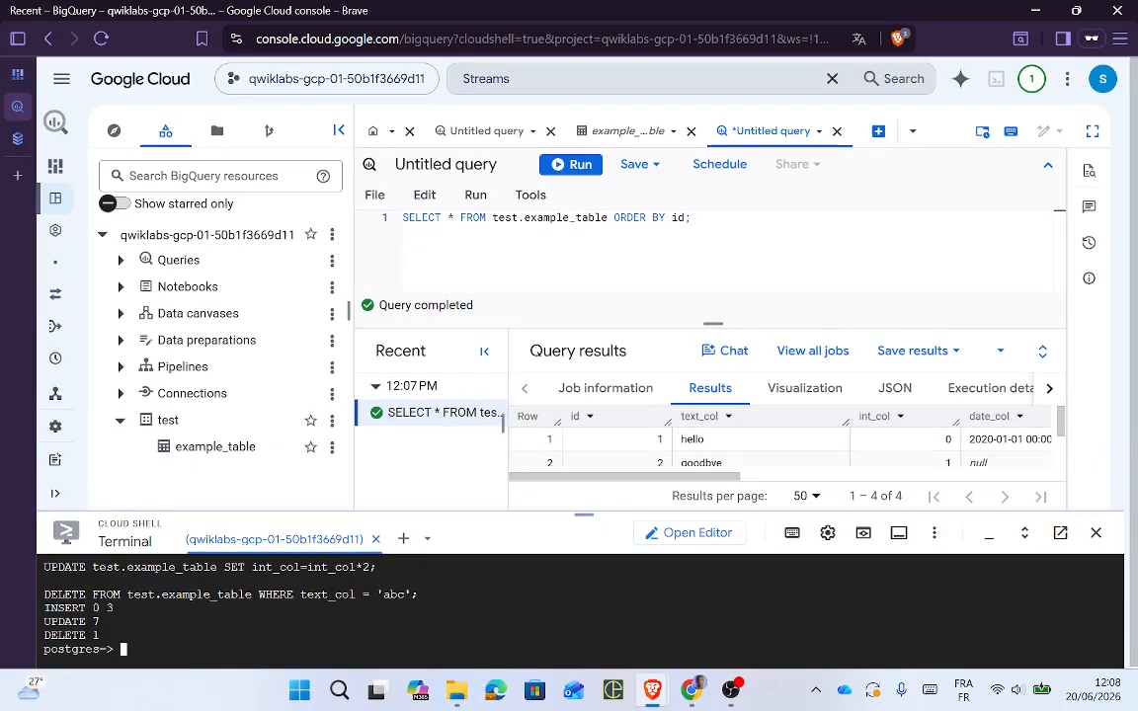
left_click(575, 164)
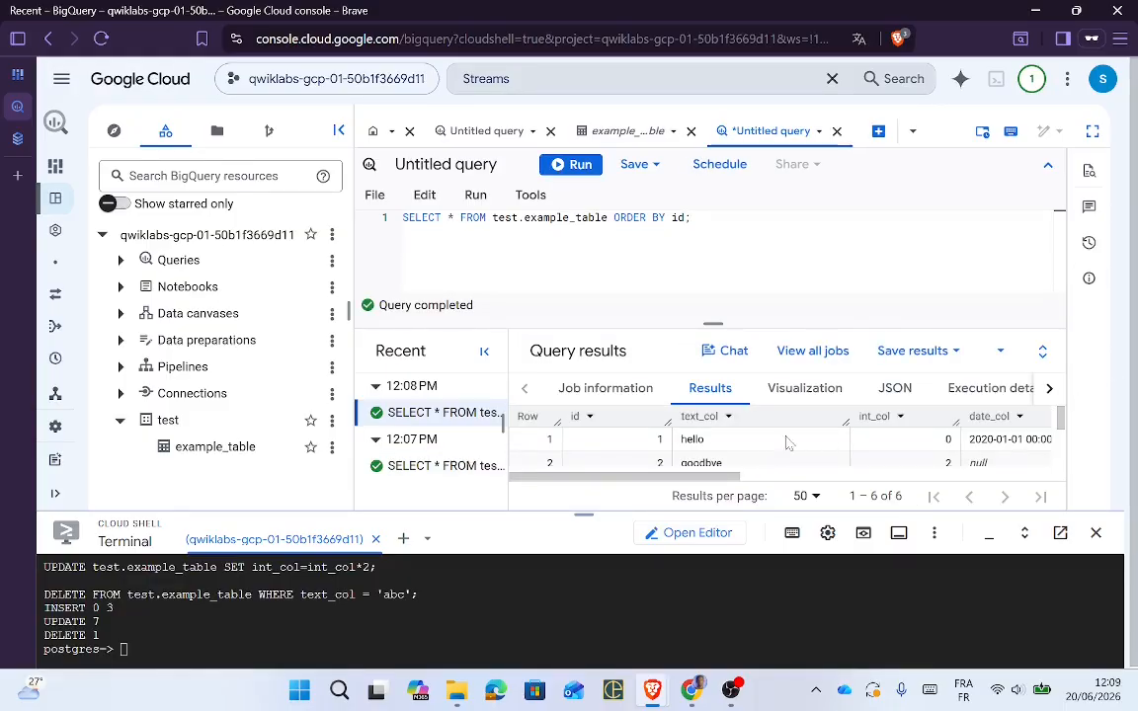
left_click_drag(1063, 420, 1075, 477)
key("alt+Tab")
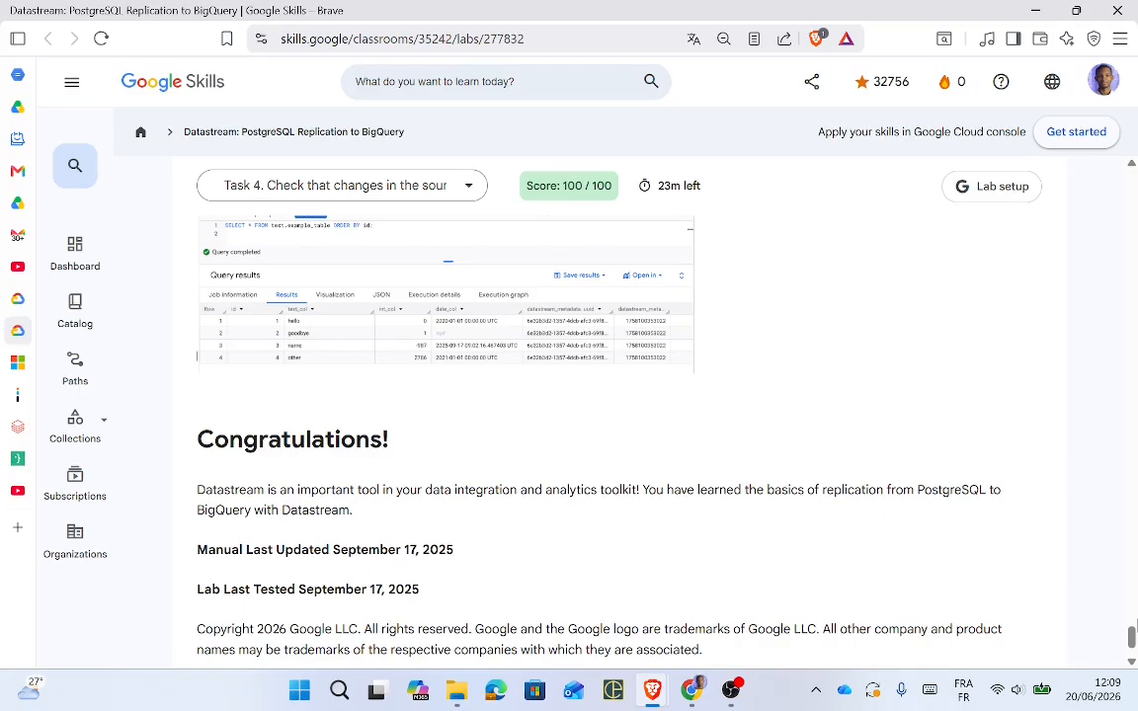
key("alt+Tab")
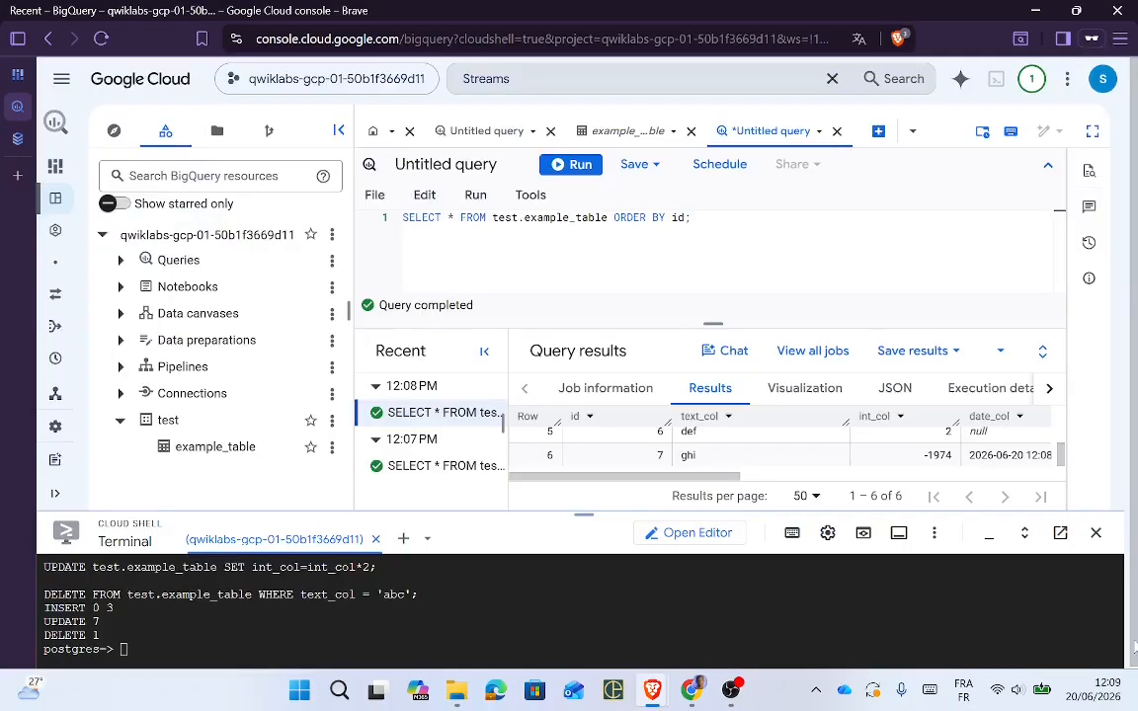
left_click_drag(584, 511, 582, 601)
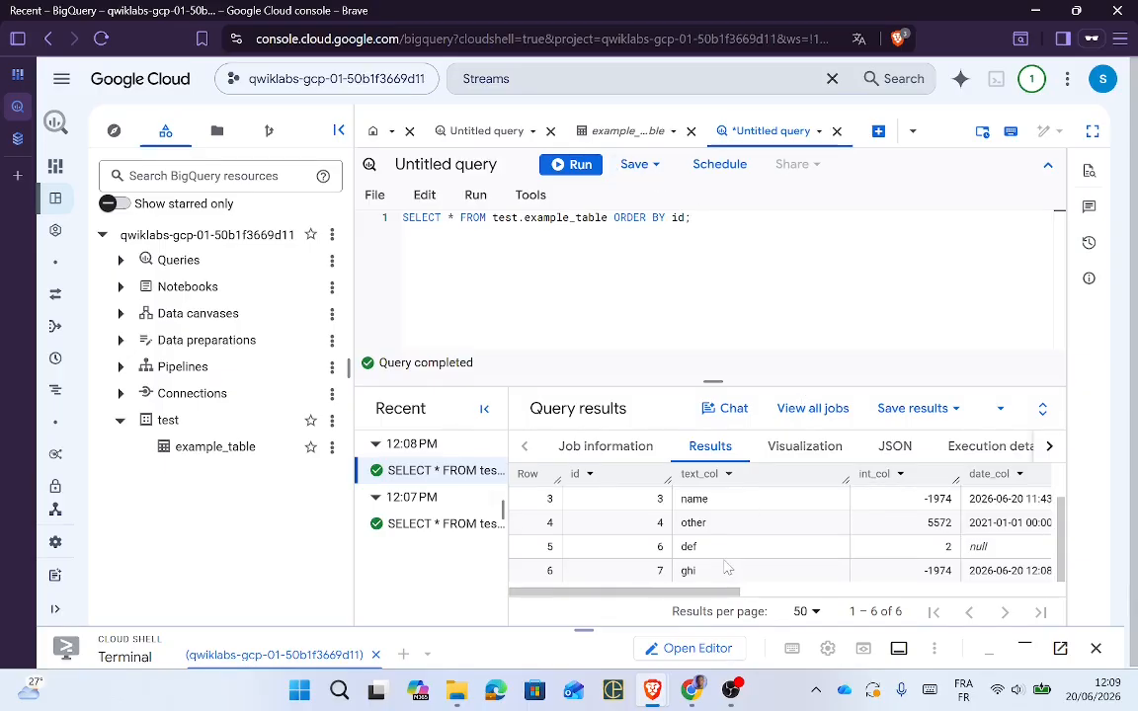
key("alt+Tab")
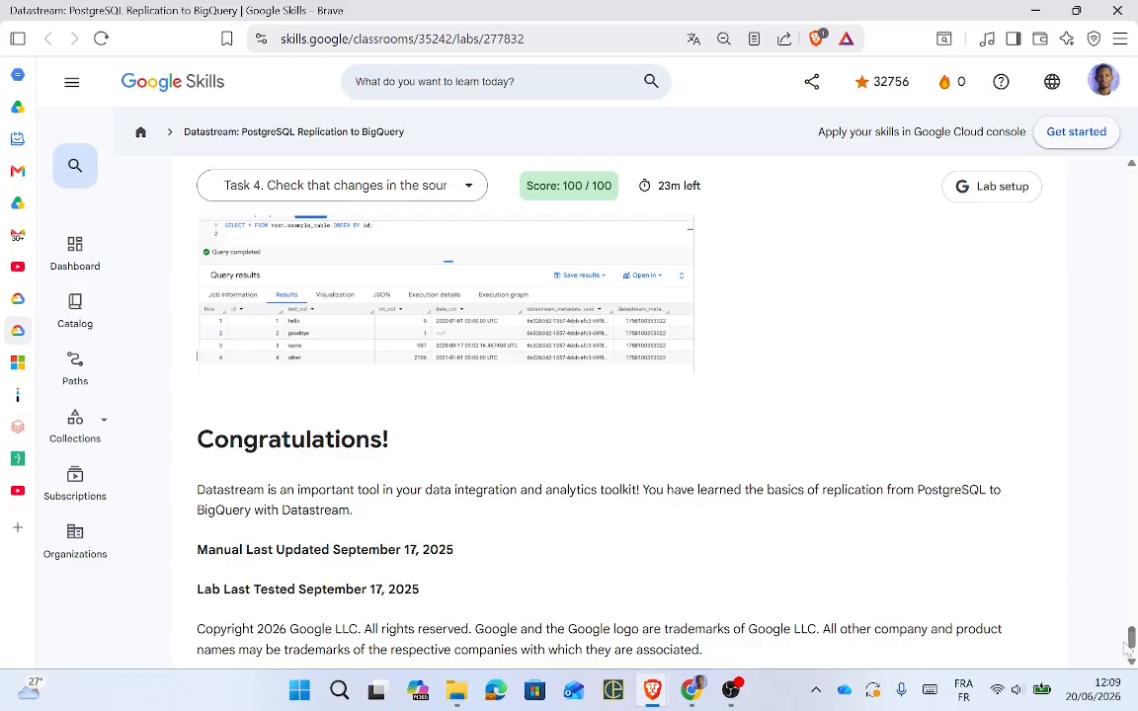
Step: End the Datastream lab with End Lab and rate it four stars in the survey
left_click_drag(1126, 647, 1113, 188)
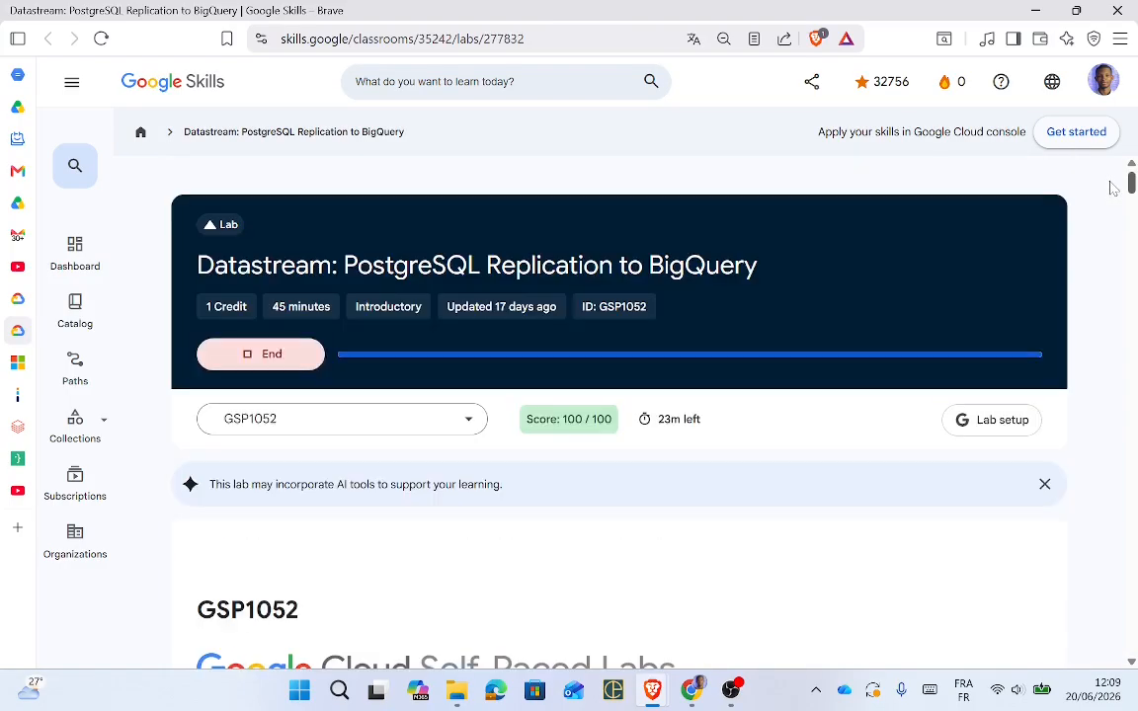
left_click(265, 356)
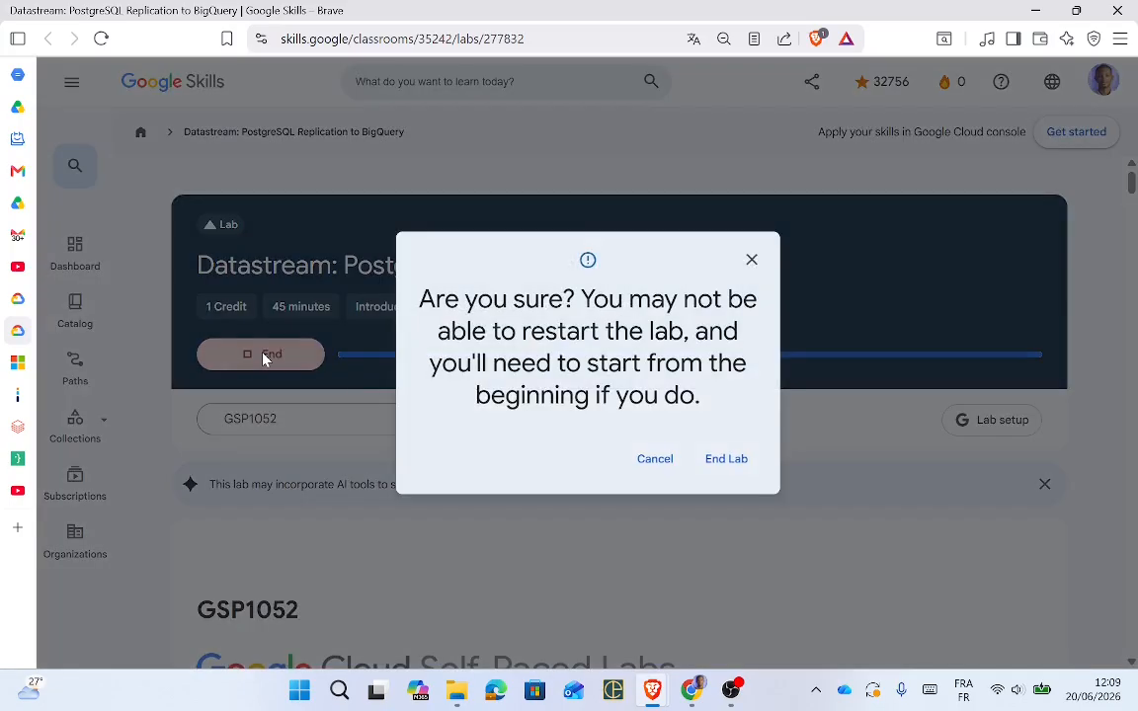
left_click(724, 460)
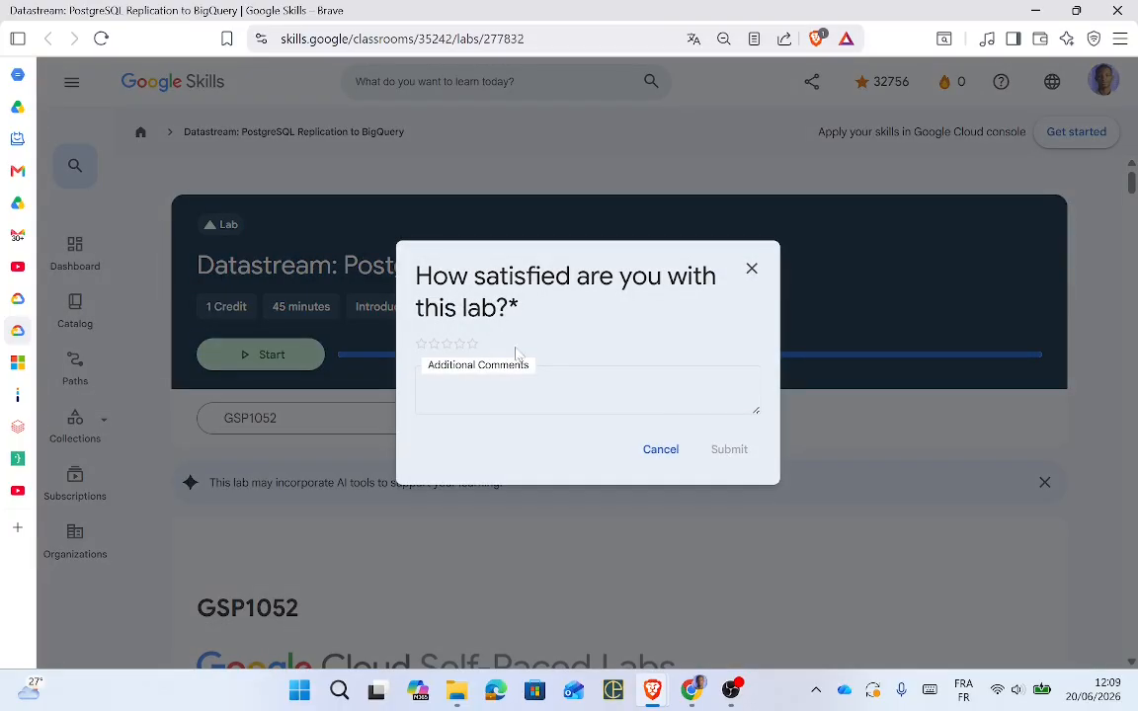
left_click(459, 344)
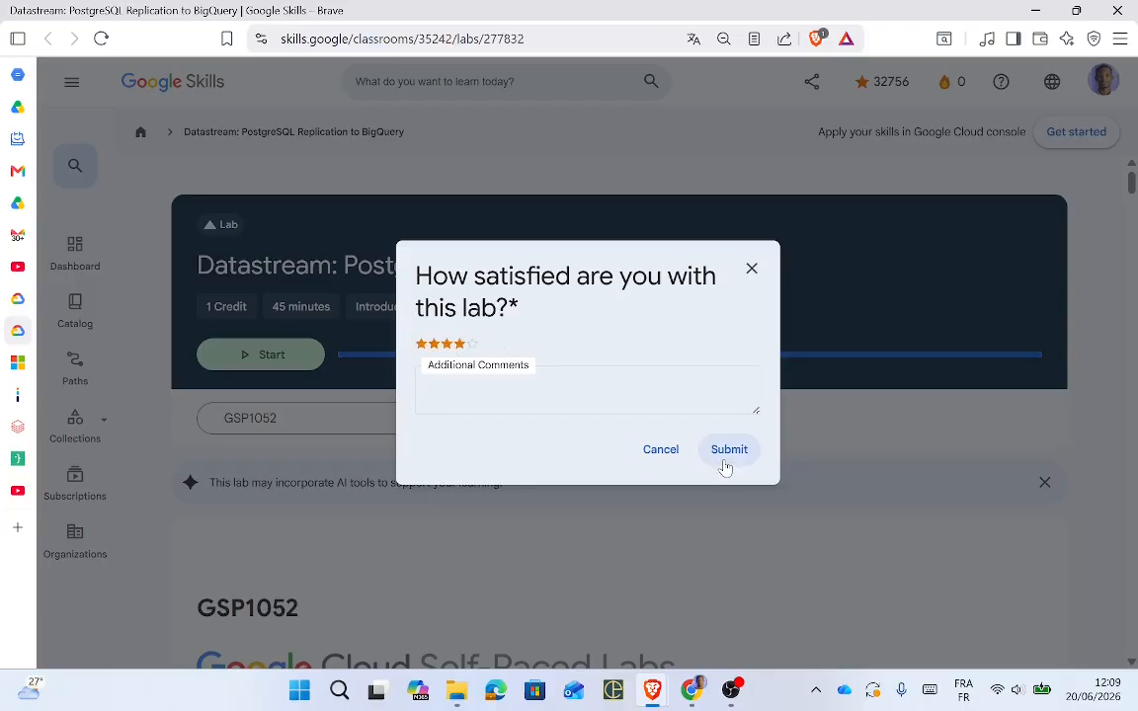